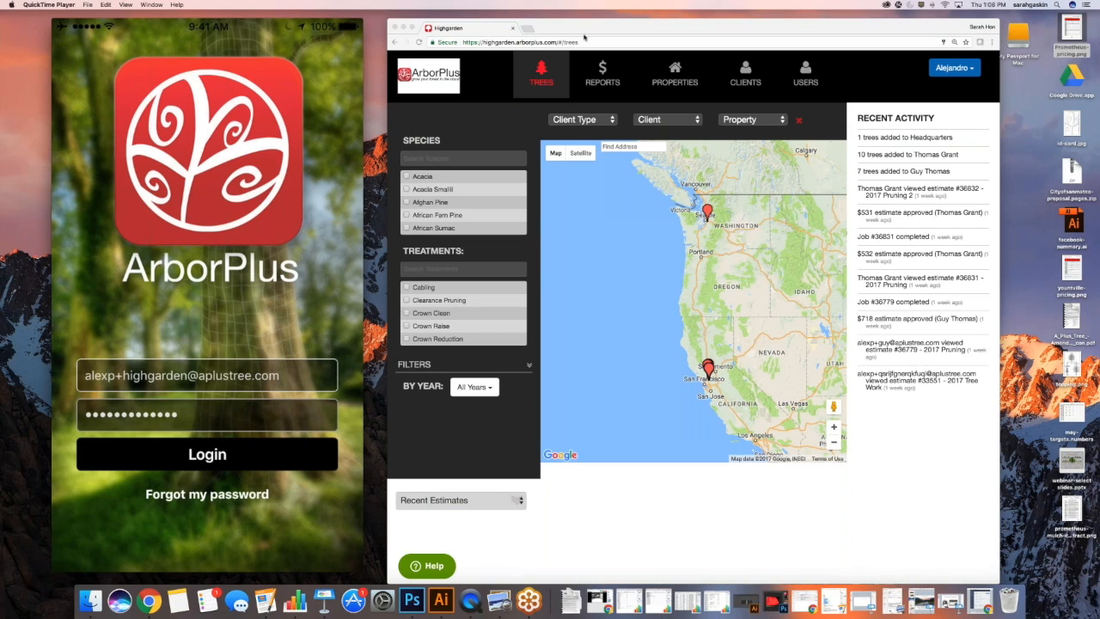
Review the current user's profile, close it unchanged, then open Company Settings from the account menu
left_click_drag(584, 37, 803, 48)
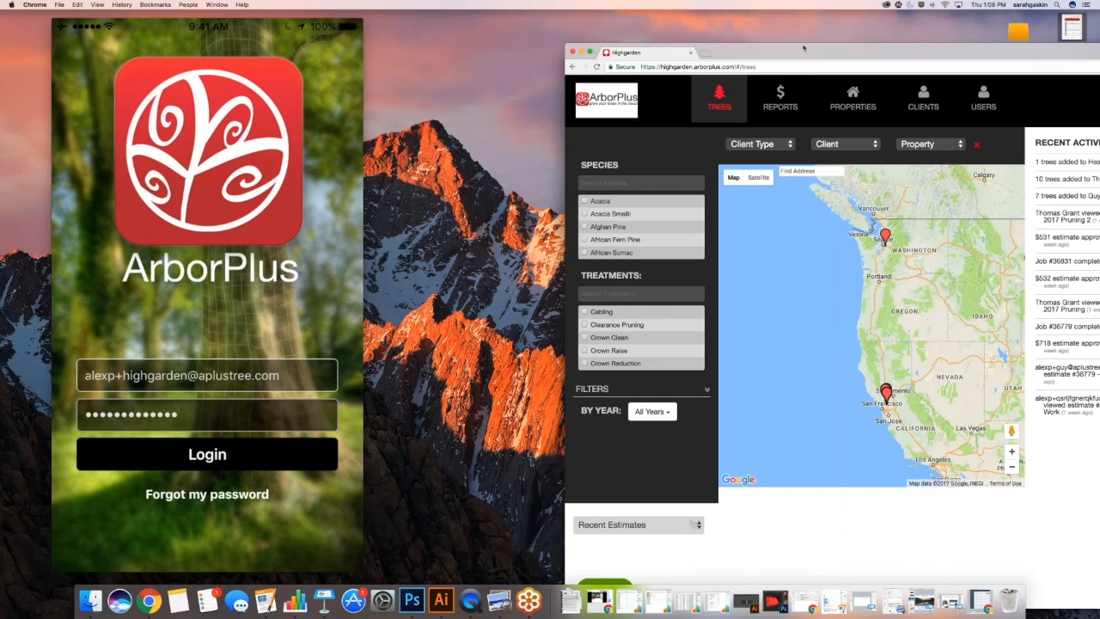
left_click_drag(804, 47, 574, 27)
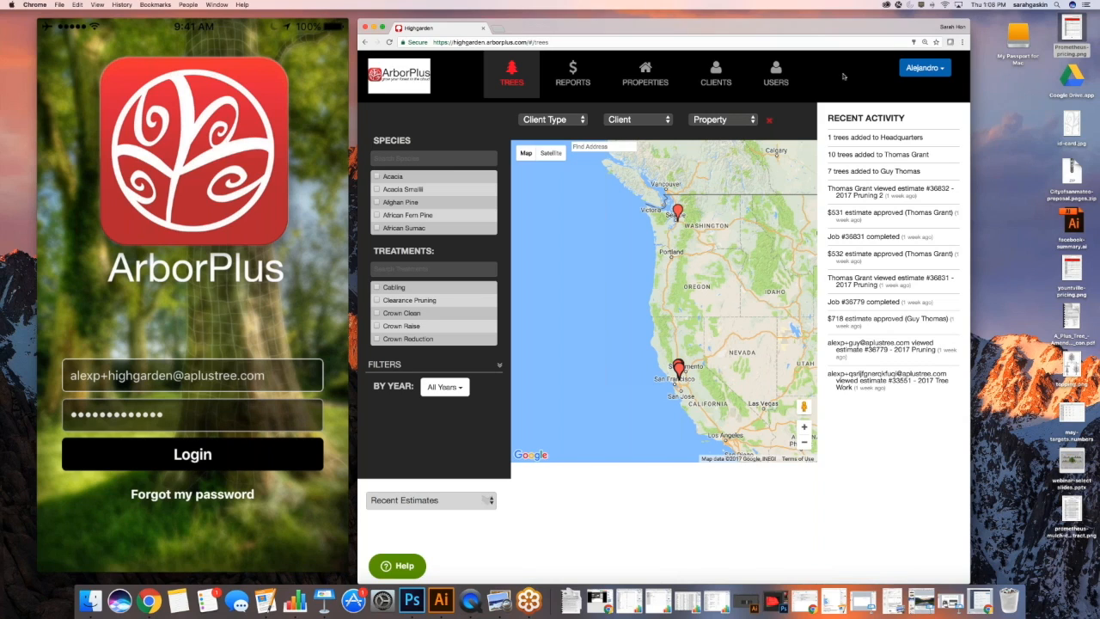
left_click(909, 69)
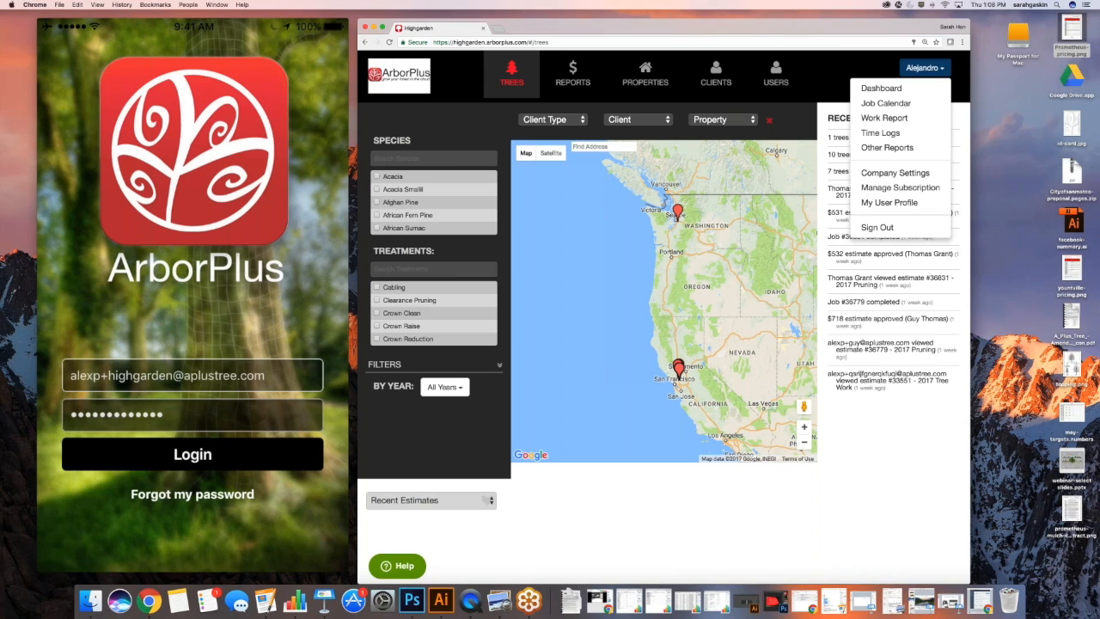
left_click(884, 204)
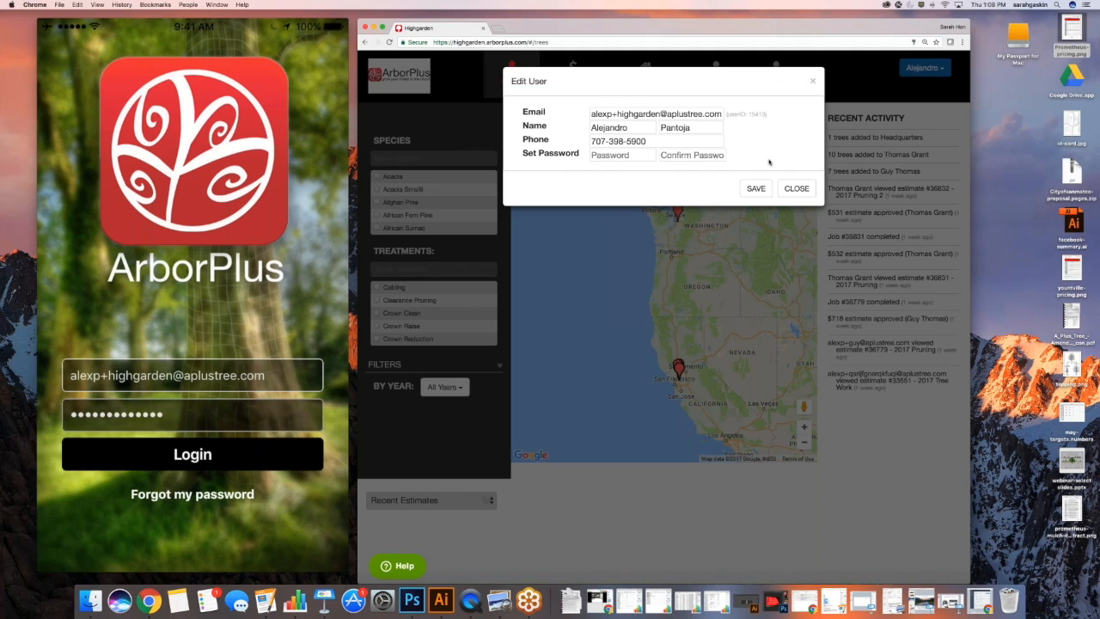
left_click(797, 188)
left_click(922, 68)
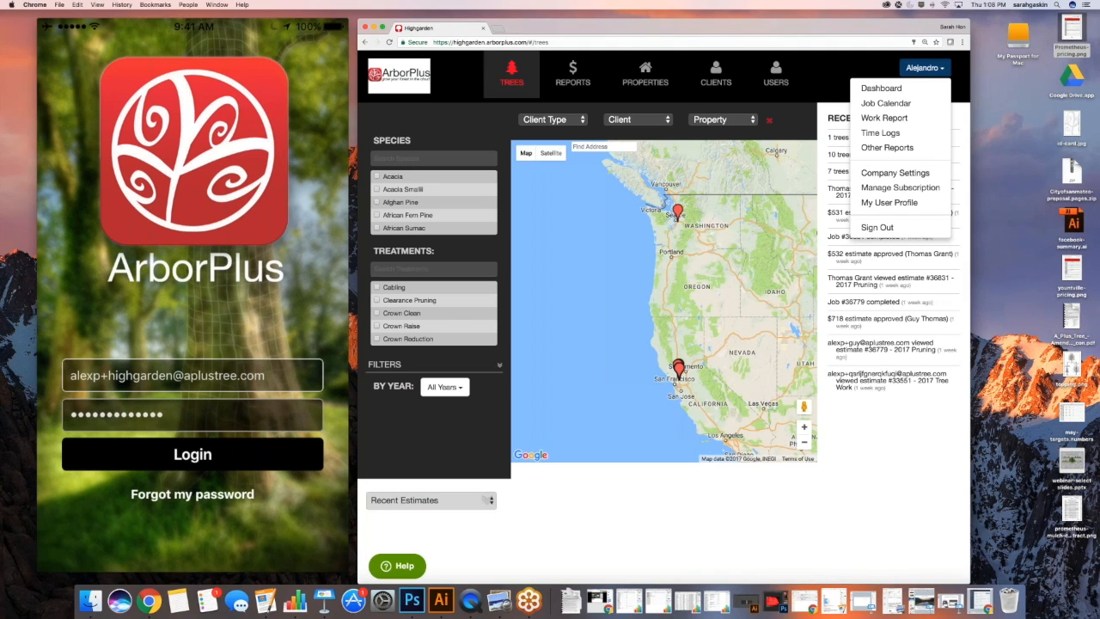
left_click(906, 176)
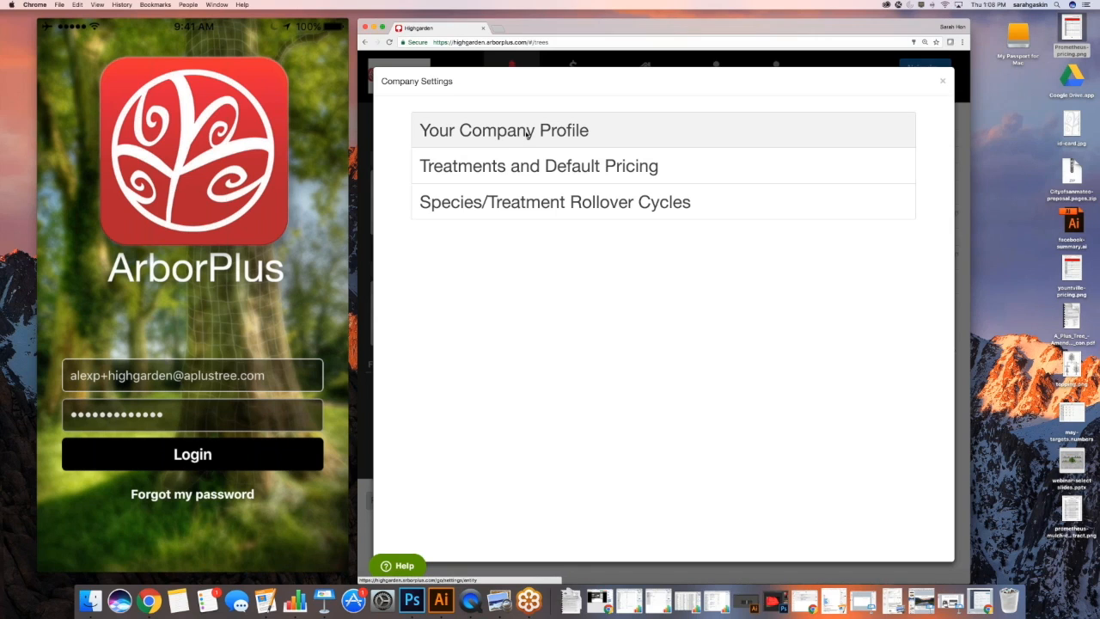
Open Your Company Profile and review its contact details, selecting the company phone number
left_click(526, 134)
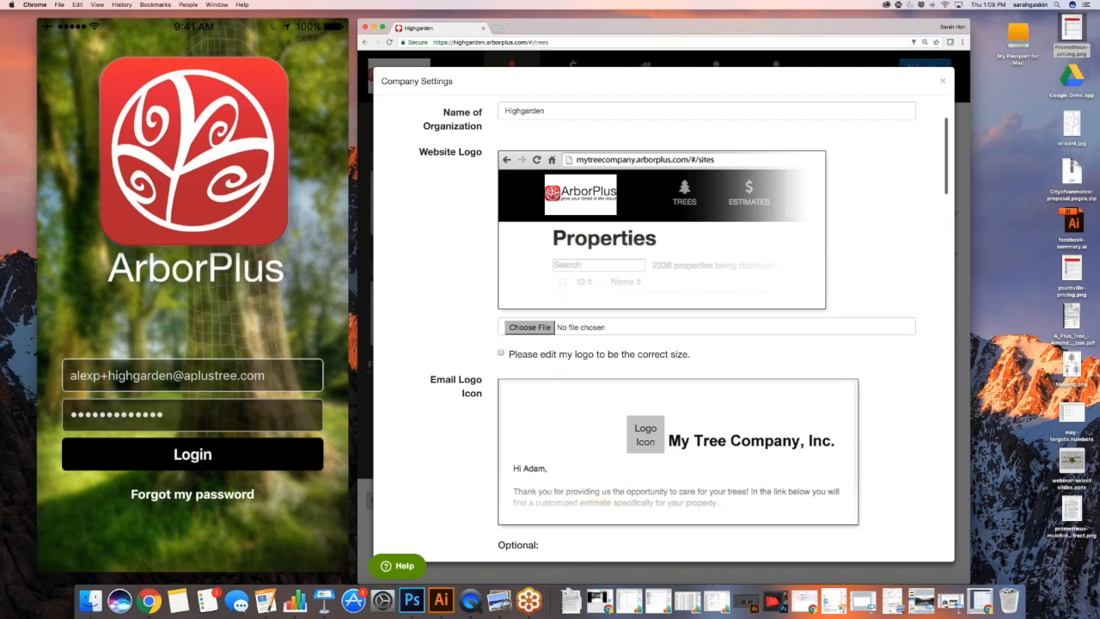
scroll(662, 327, "down", 10)
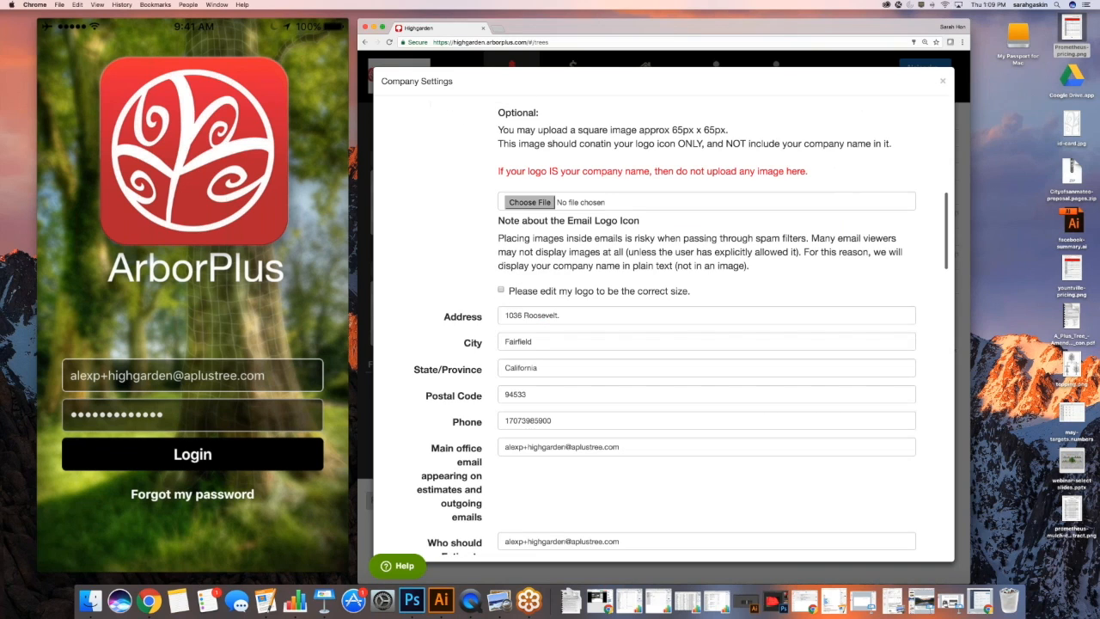
scroll(662, 327, "down", 5)
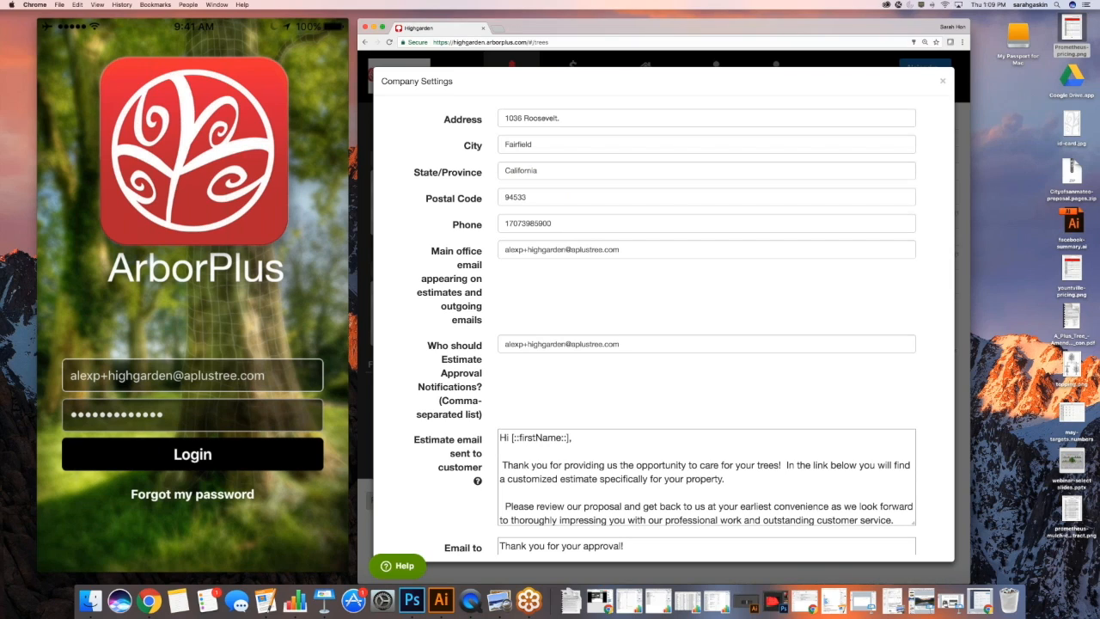
left_click_drag(557, 222, 503, 223)
scroll(504, 222, "up", 1)
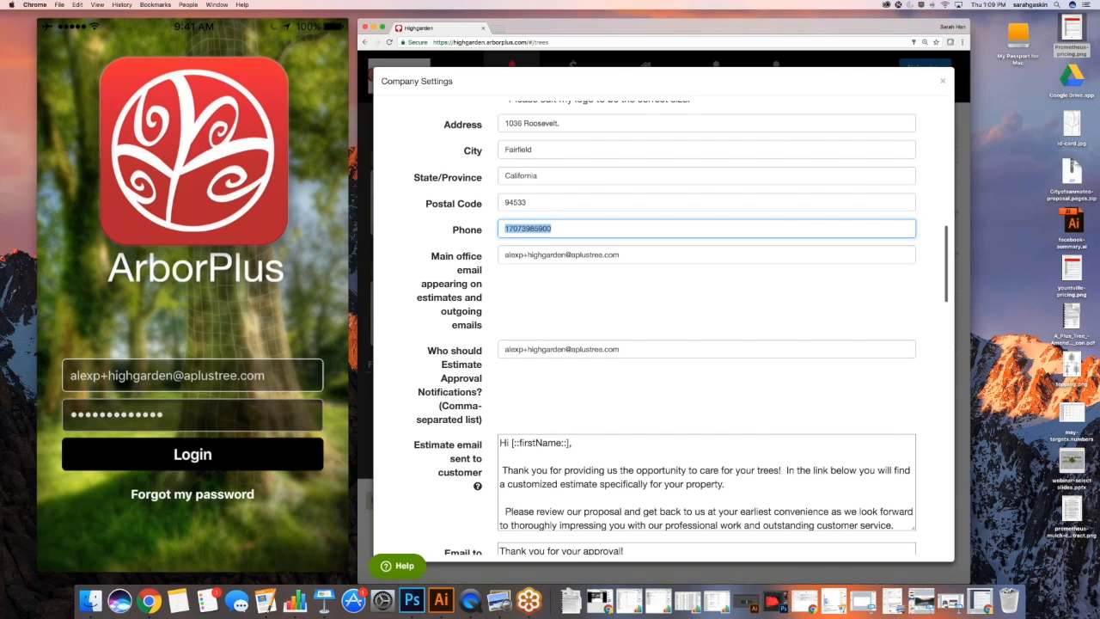
Scroll through the customer email templates and association logos, then return to the settings list
scroll(484, 226, "down", 2)
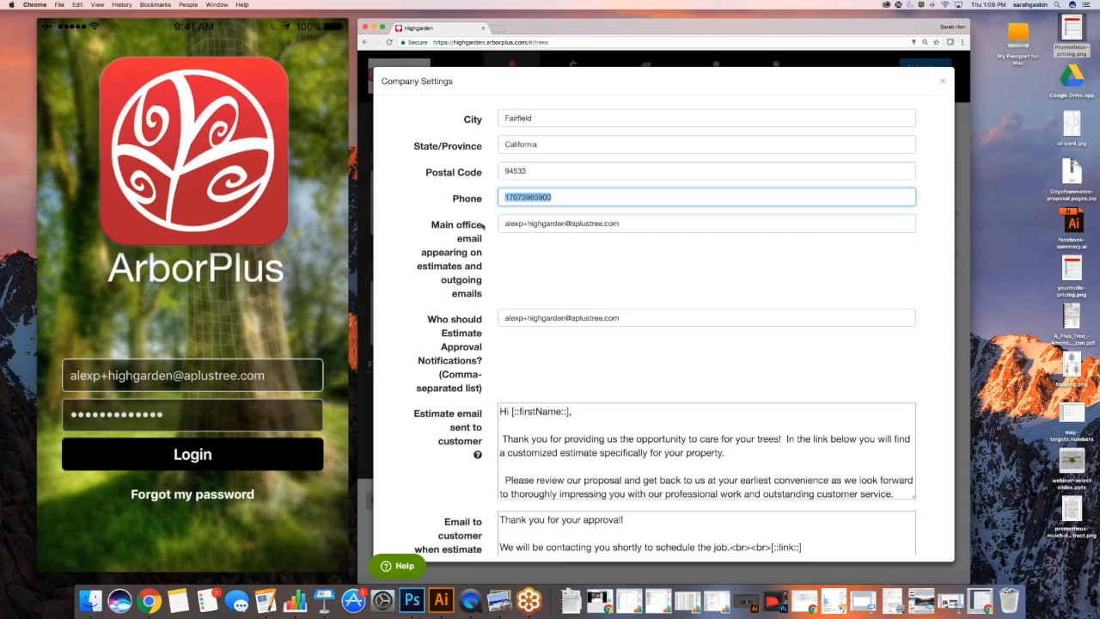
scroll(484, 225, "down", 3)
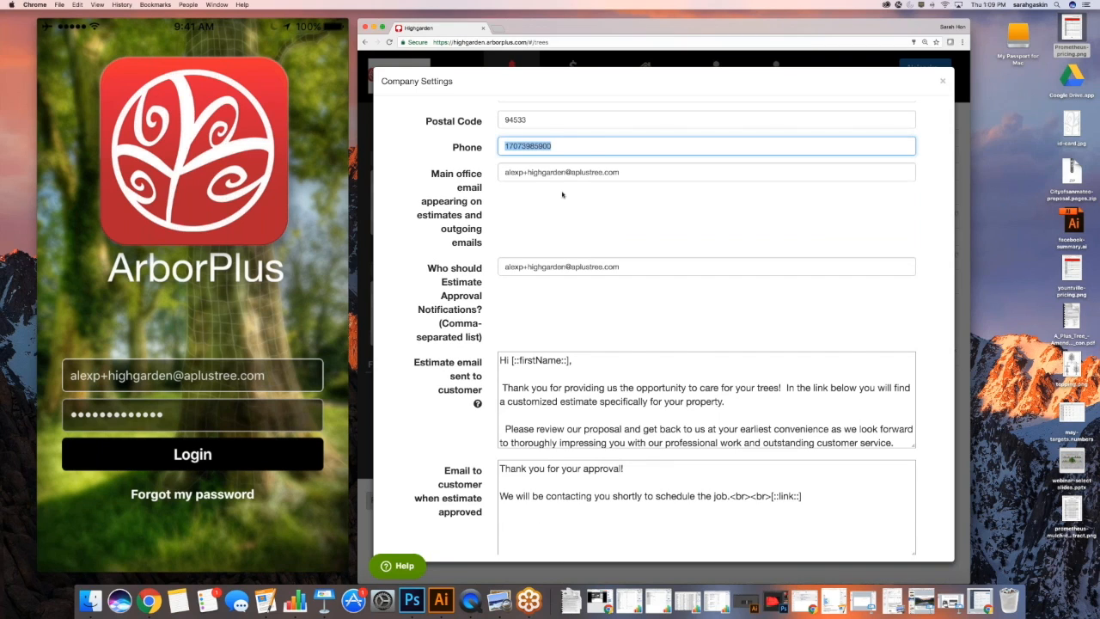
scroll(557, 196, "down", 2)
scroll(558, 196, "down", 2)
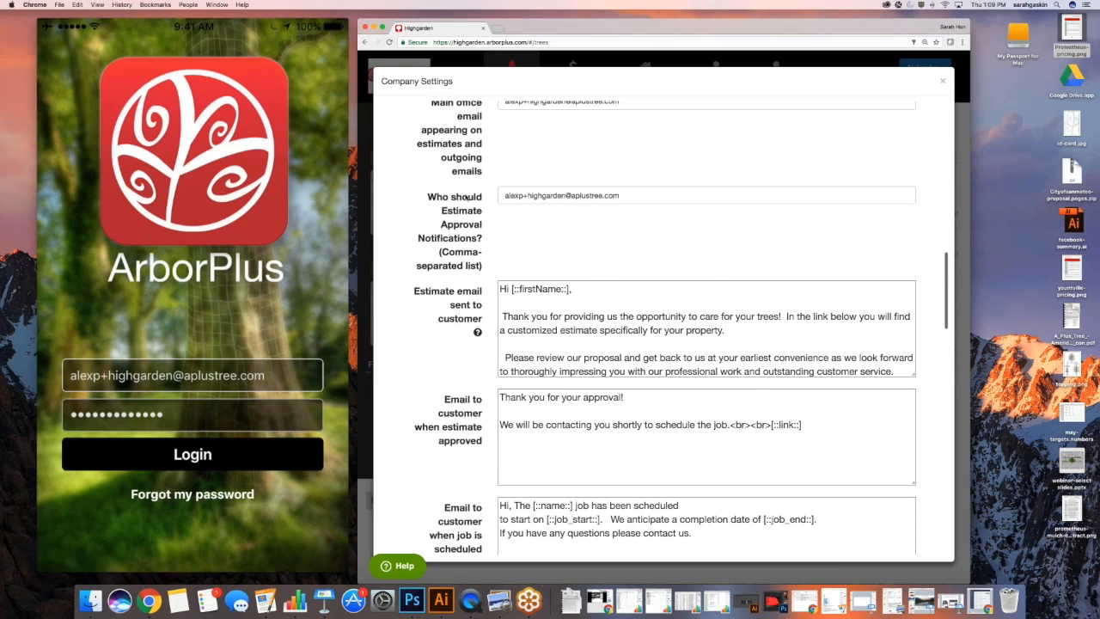
scroll(466, 197, "down", 9)
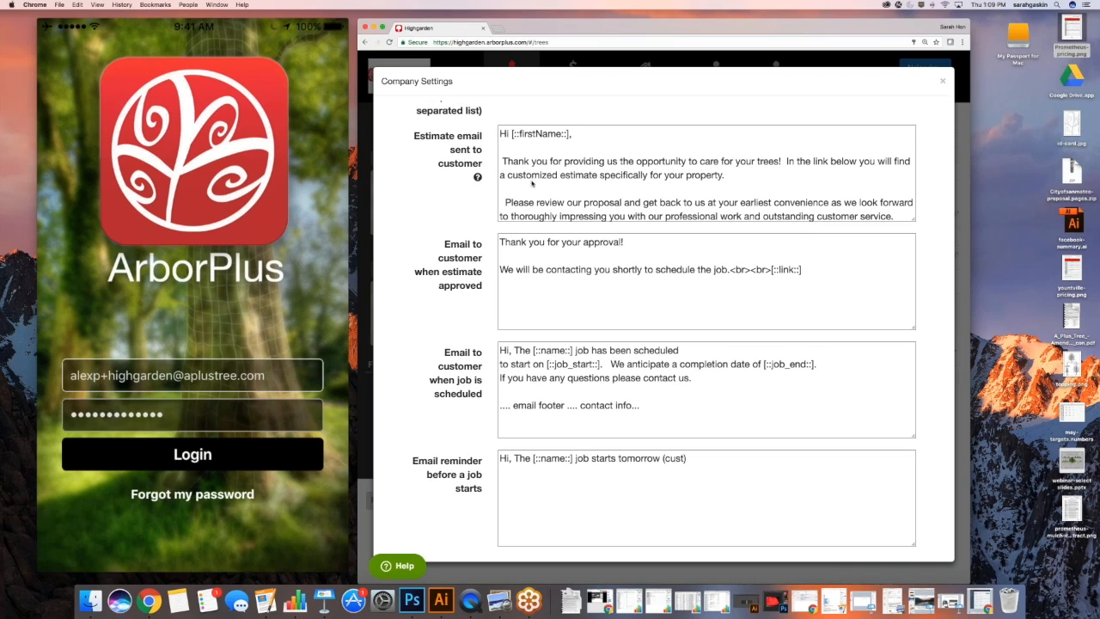
scroll(546, 182, "down", 1)
scroll(546, 181, "down", 3)
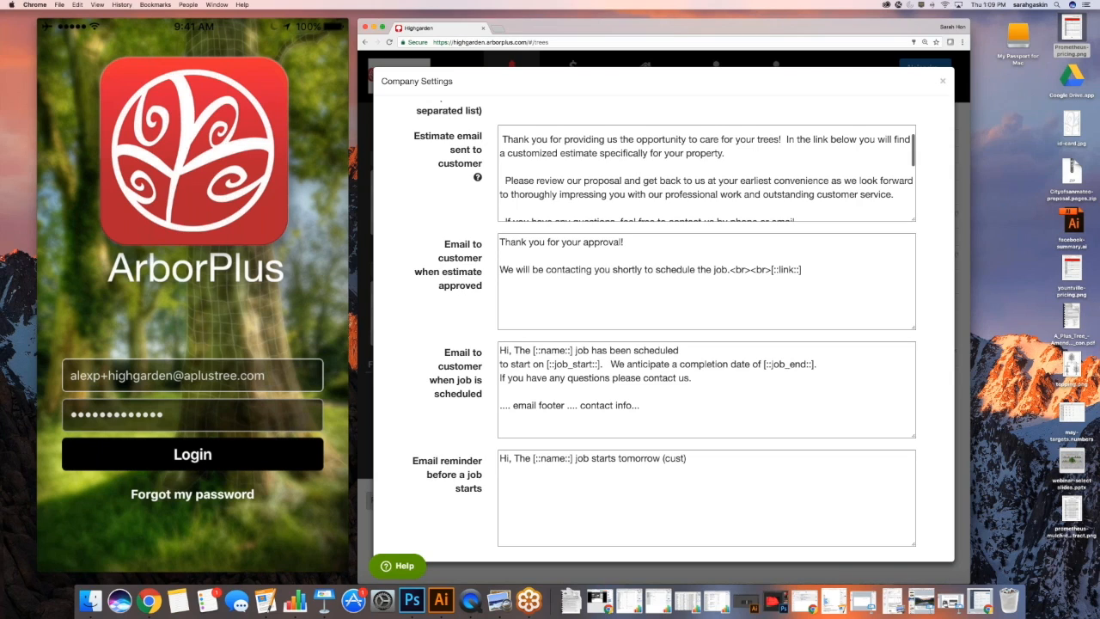
scroll(664, 328, "down", 14)
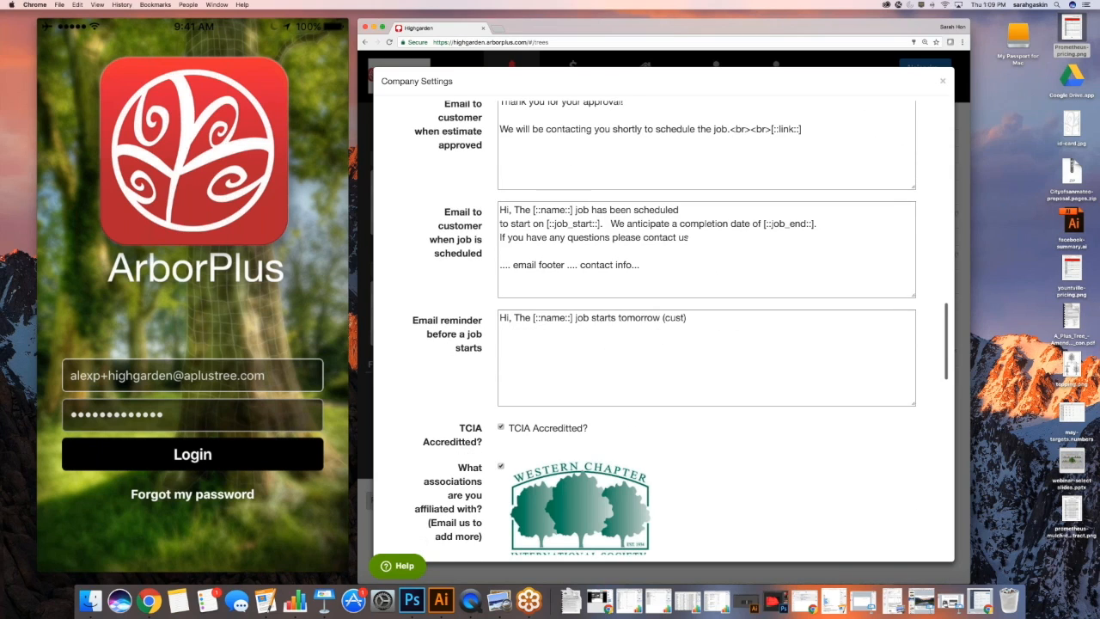
scroll(663, 328, "down", 9)
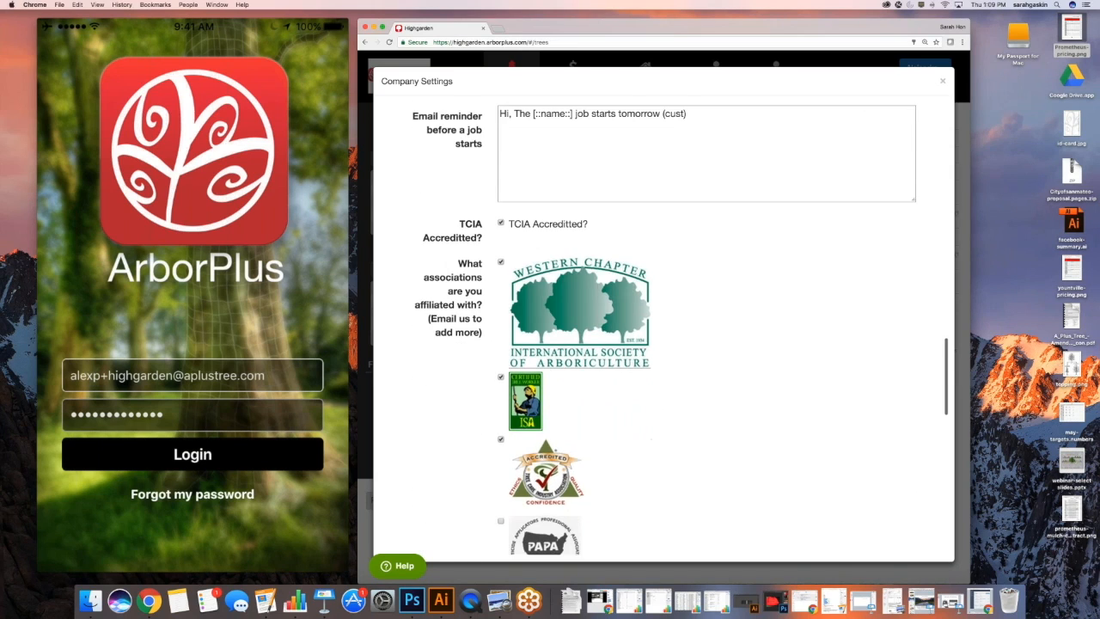
scroll(664, 327, "down", 4)
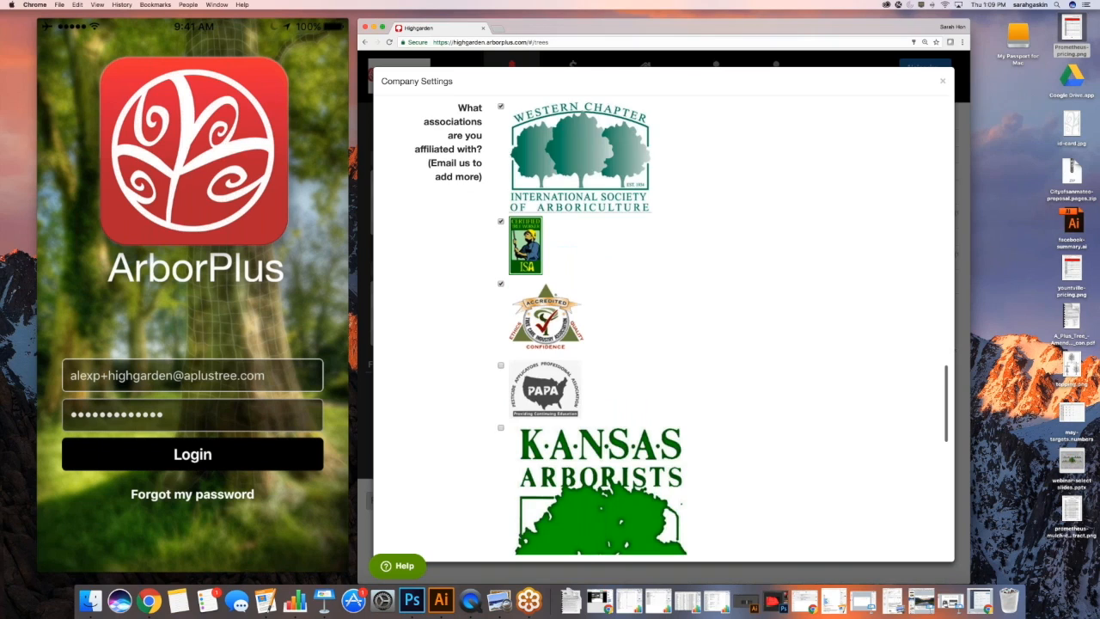
scroll(663, 328, "down", 4)
scroll(663, 327, "down", 20)
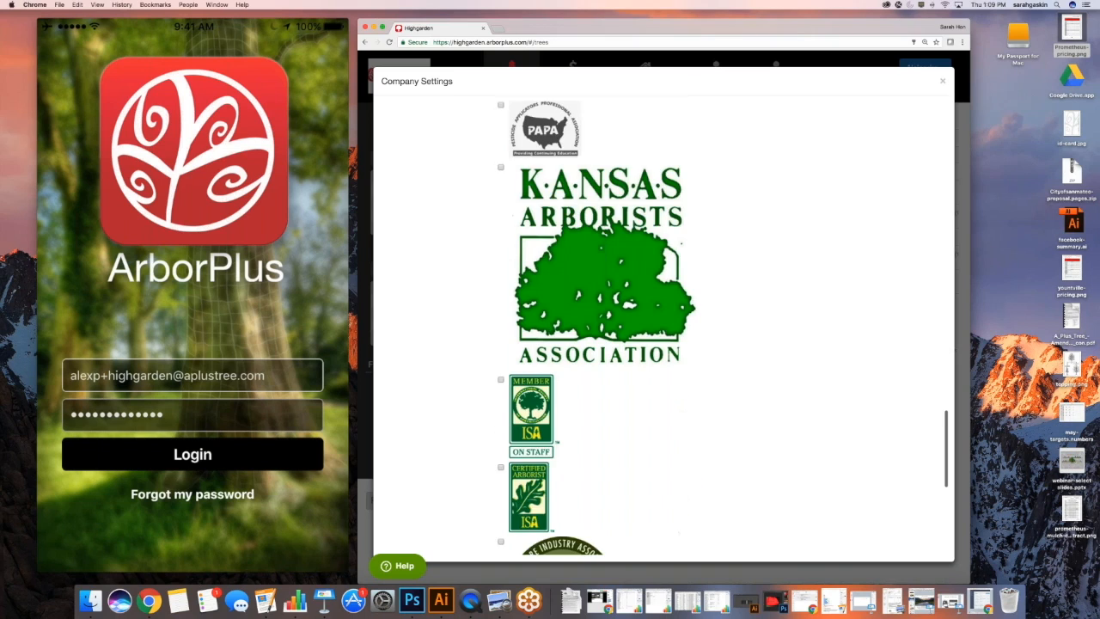
scroll(663, 328, "down", 8)
scroll(664, 327, "up", 20)
scroll(663, 328, "up", 20)
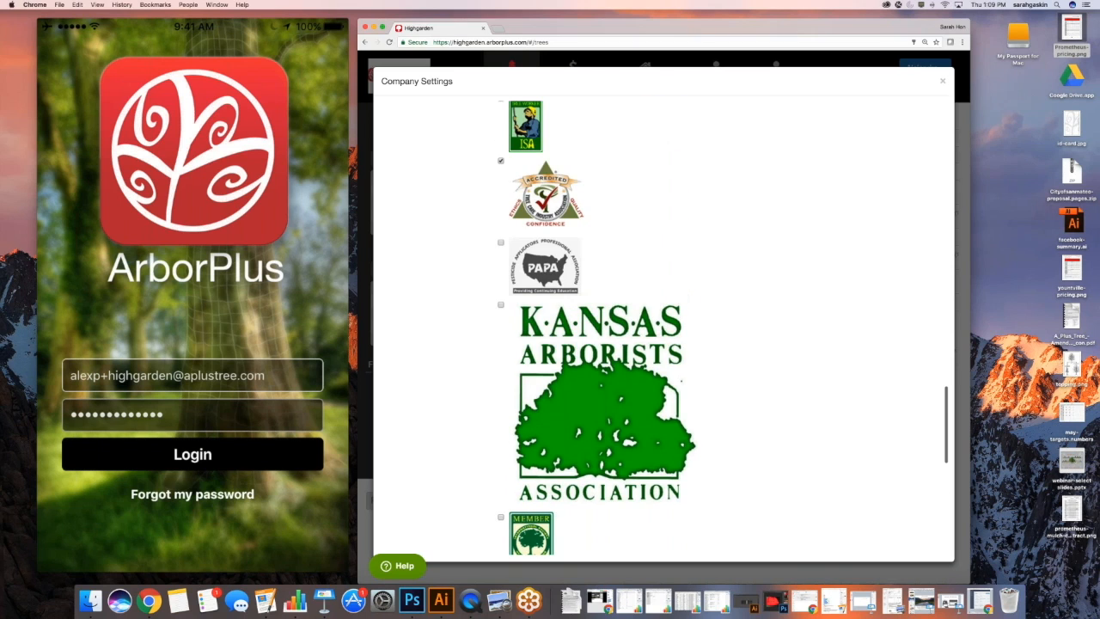
scroll(664, 327, "up", 20)
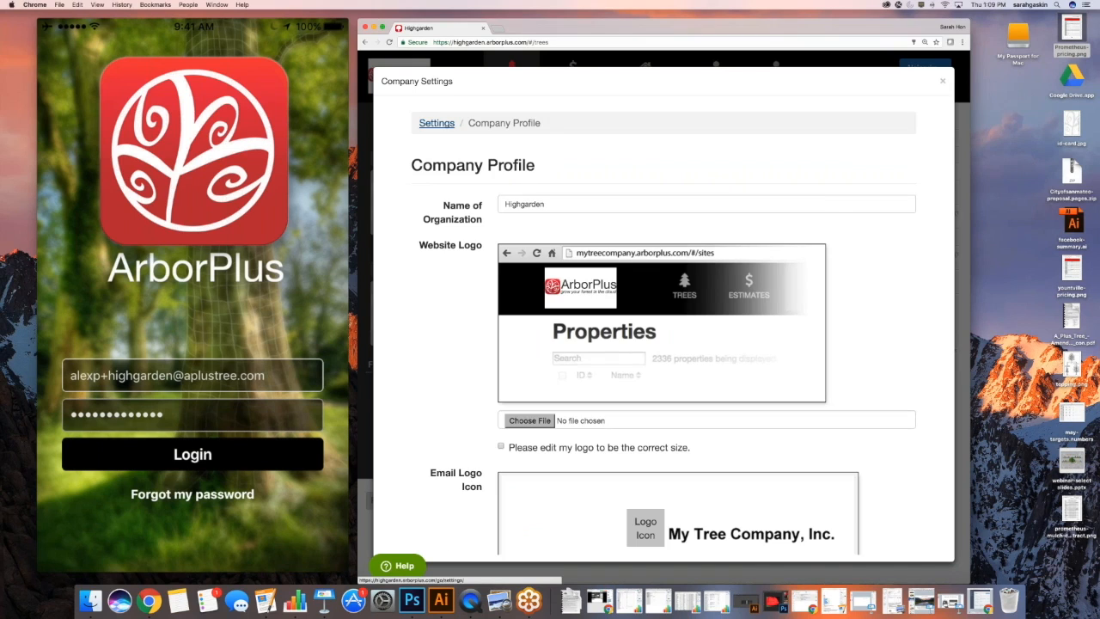
left_click(436, 123)
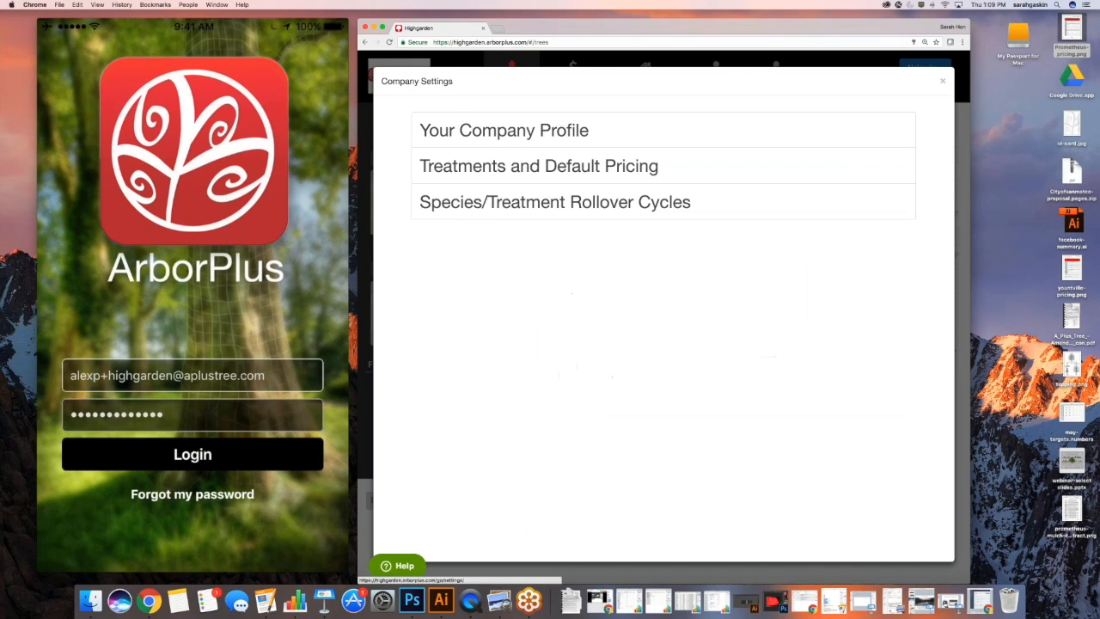
Open Treatments and Default Pricing, then bring the competitive bid examples PDF forward in Preview
left_click(517, 169)
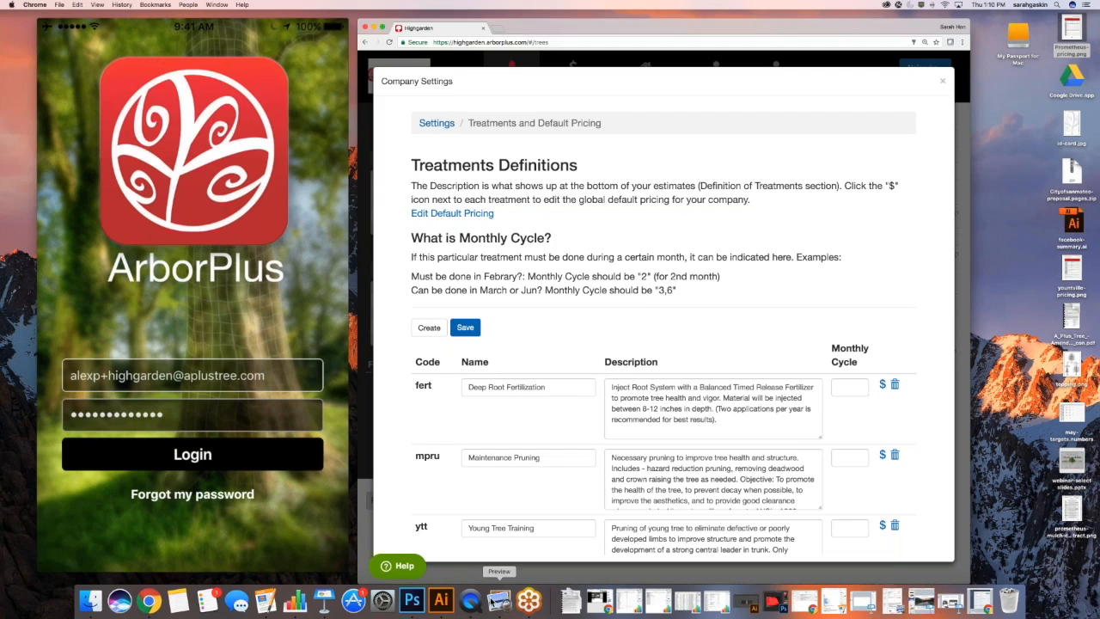
left_click(500, 600)
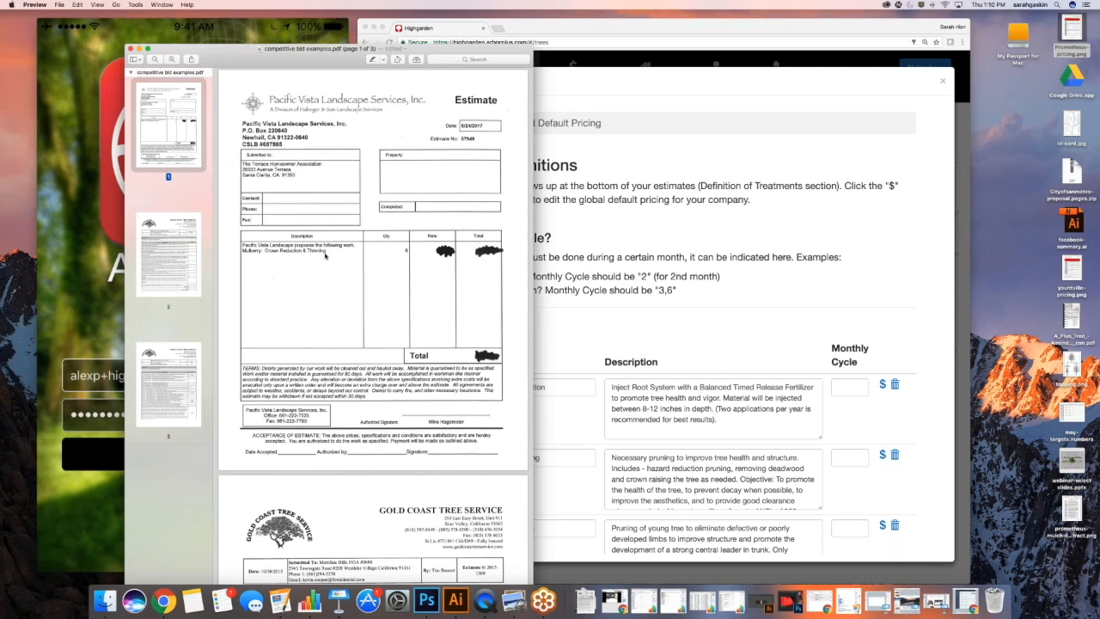
Compare the Gold Coast (page 2) and Pacific Vista (page 1) estimates, then minimize Preview
left_click(188, 246)
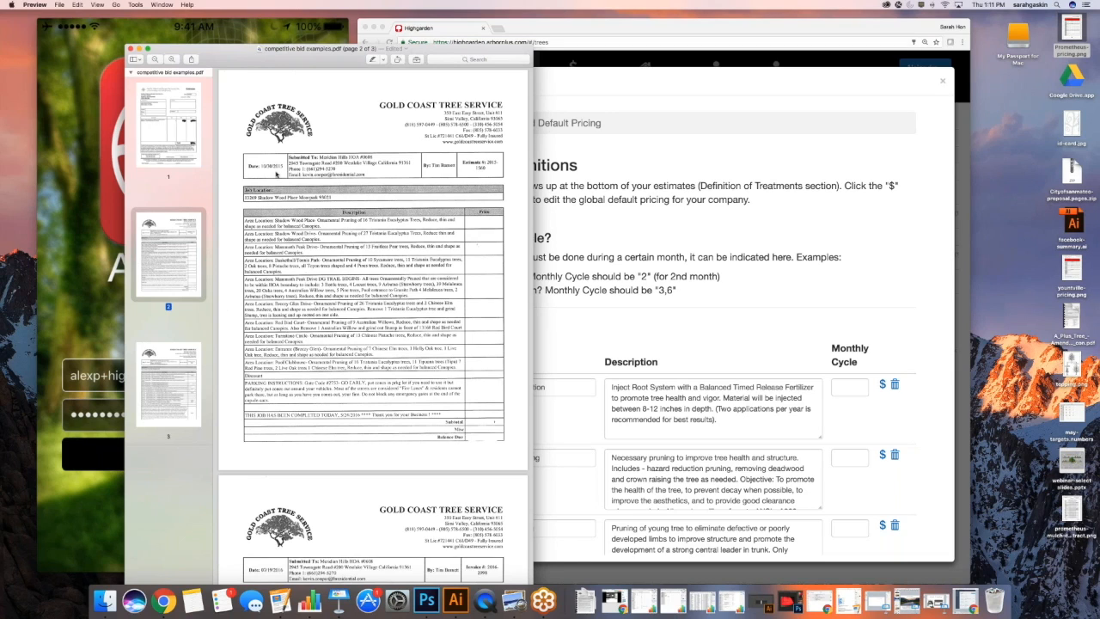
left_click(159, 140)
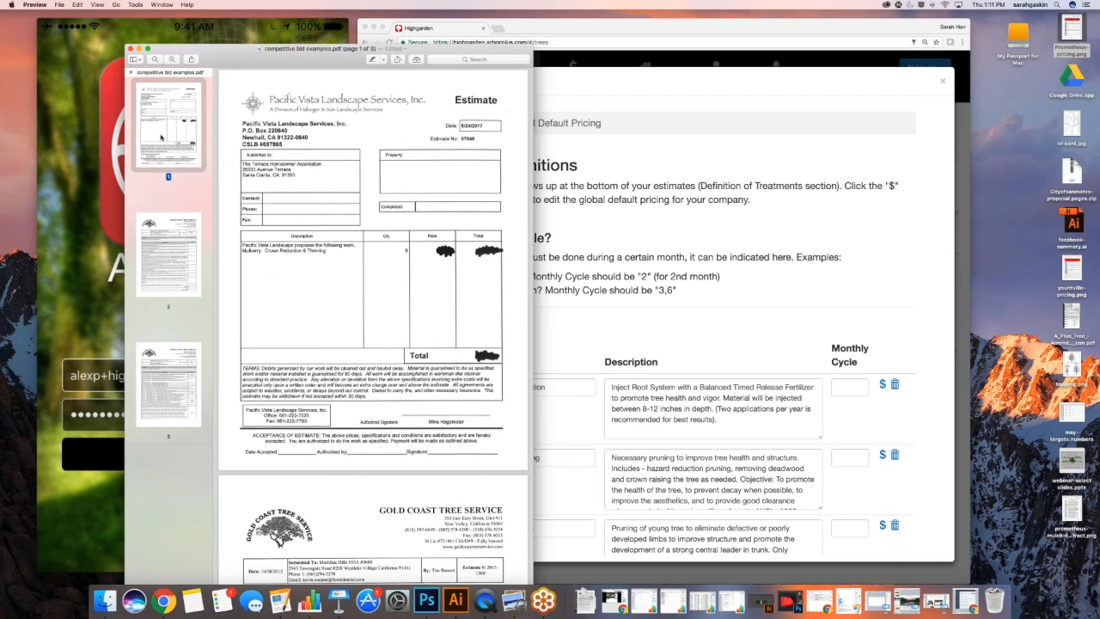
left_click(138, 50)
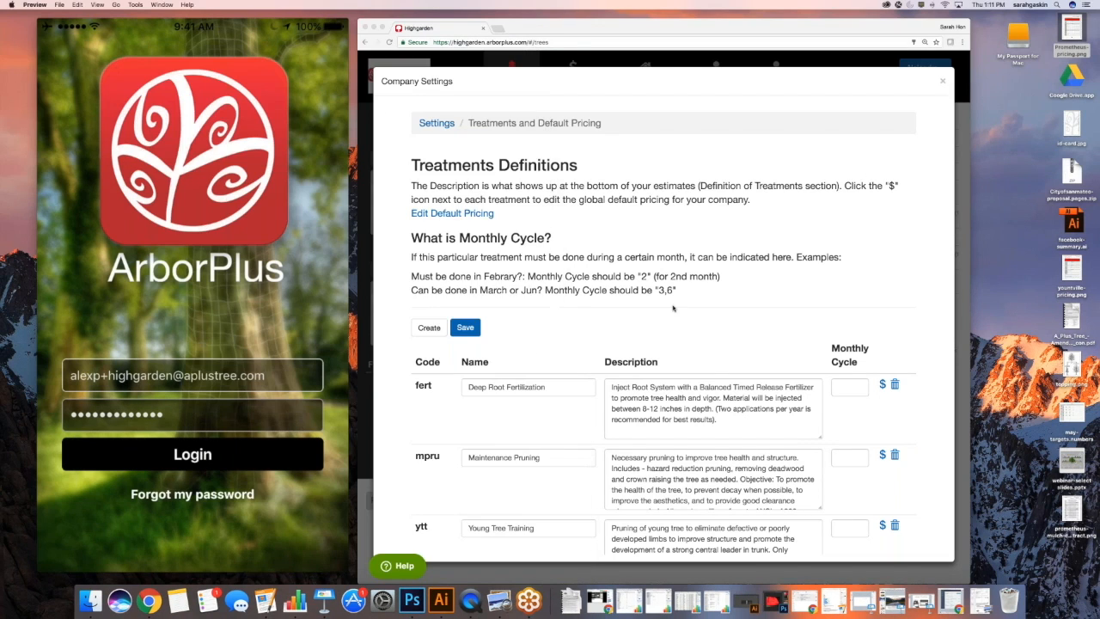
Scroll through the treatment definitions for fert, mpru, ytt and cc with their descriptions
scroll(673, 307, "down", 2)
scroll(673, 308, "down", 3)
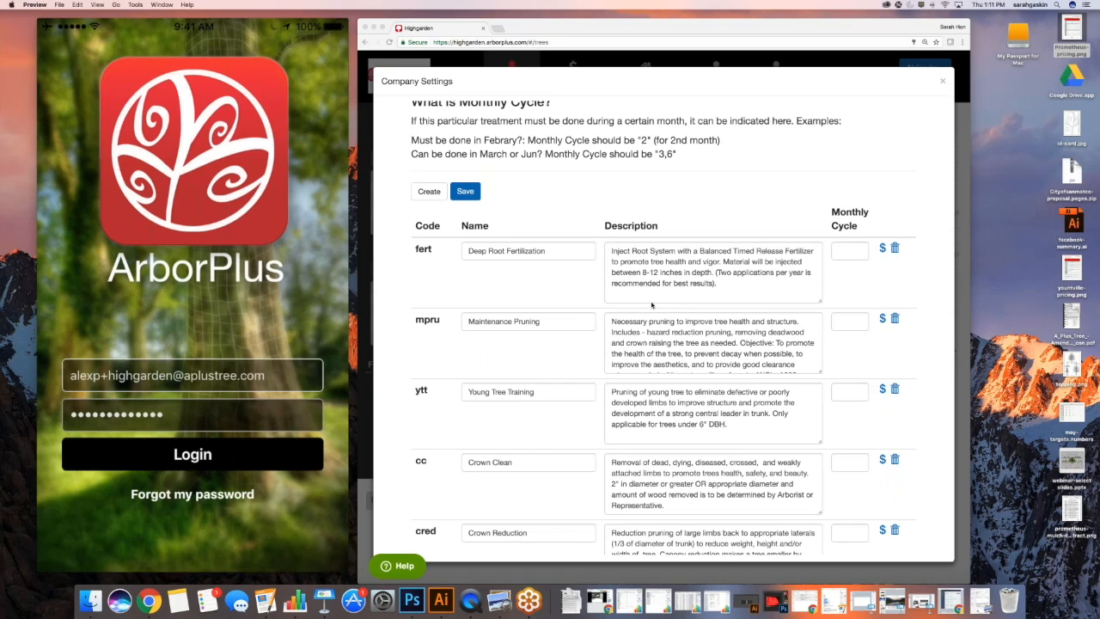
scroll(601, 294, "down", 1)
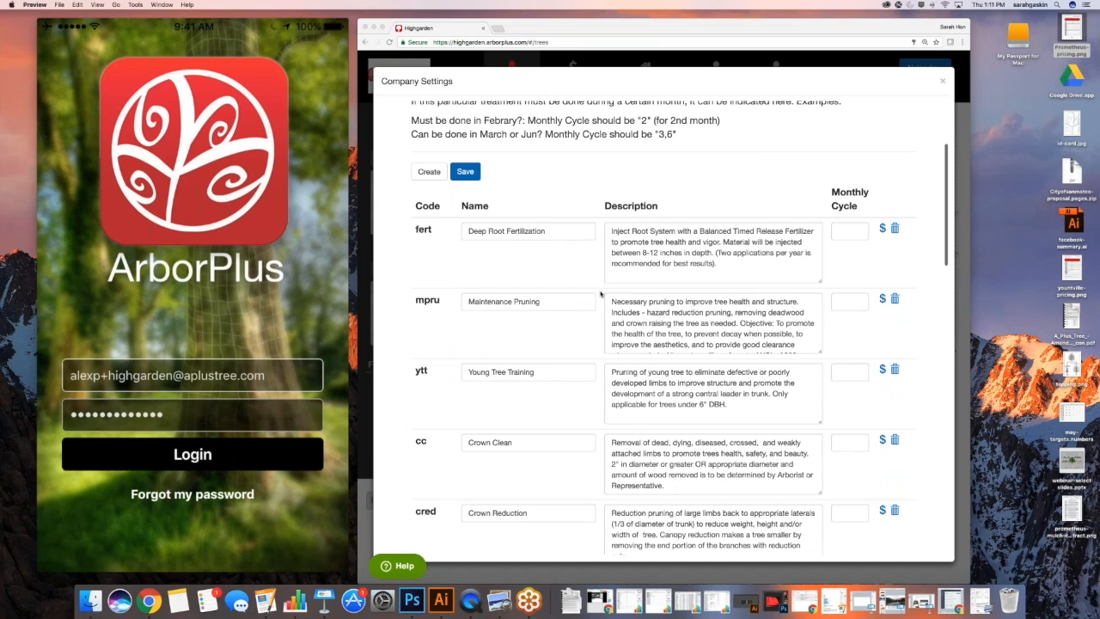
scroll(601, 294, "down", 1)
scroll(429, 225, "down", 2)
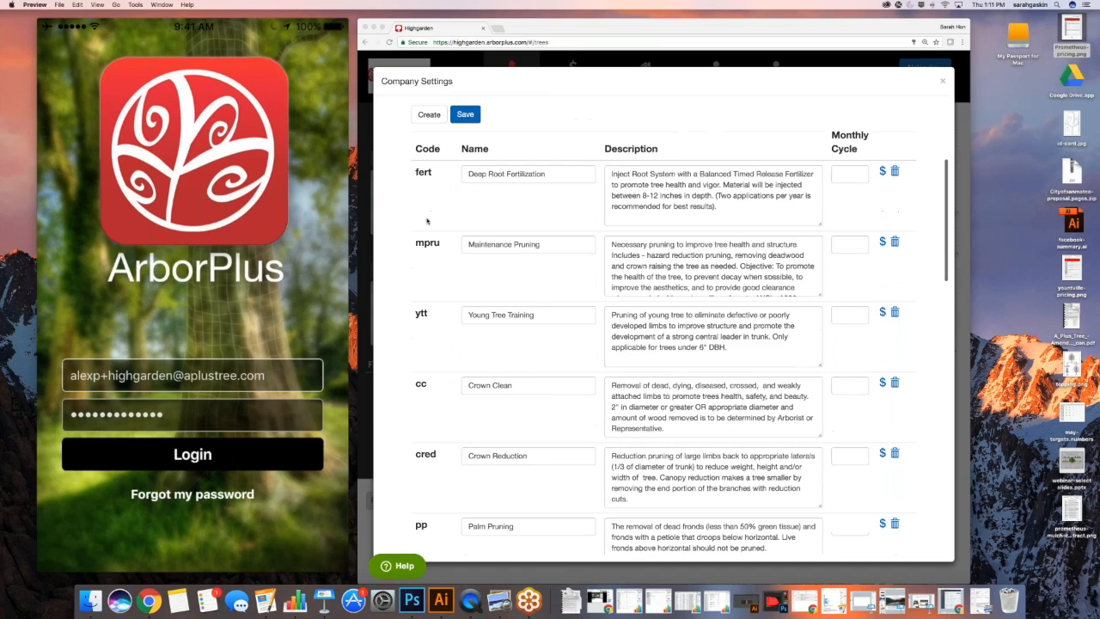
scroll(424, 232, "up", 2)
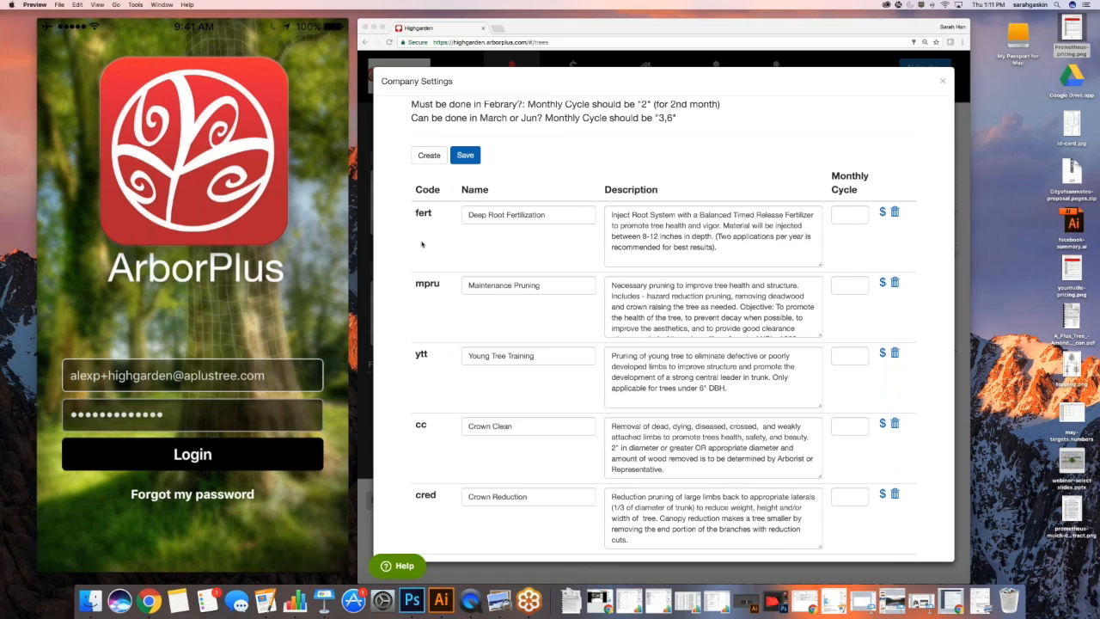
scroll(422, 245, "down", 1)
scroll(422, 245, "down", 4)
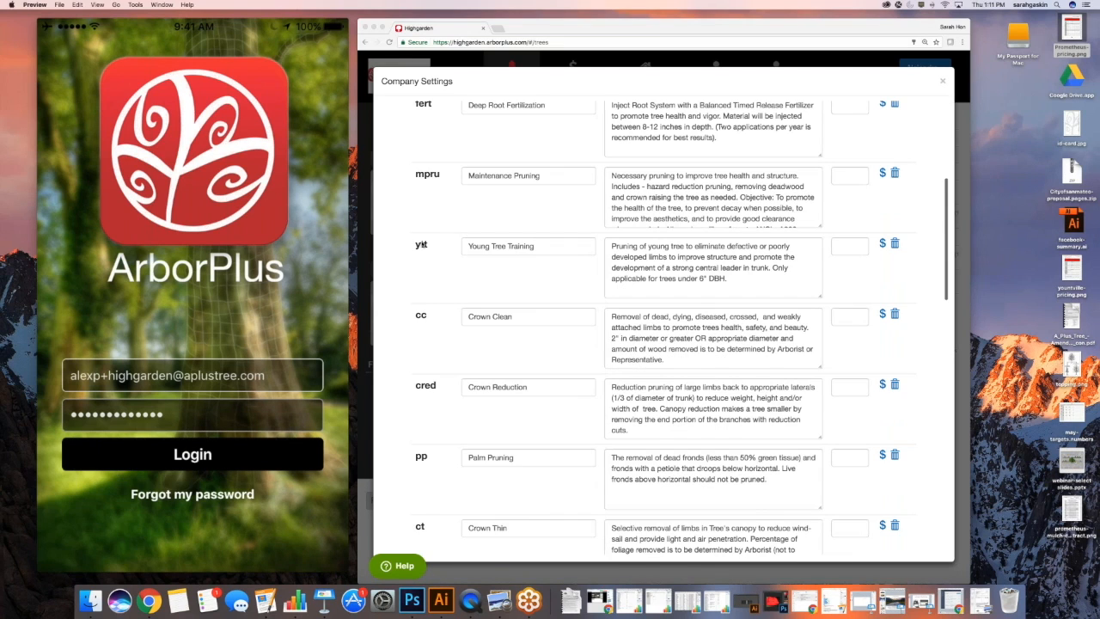
scroll(422, 245, "down", 5)
scroll(422, 244, "down", 4)
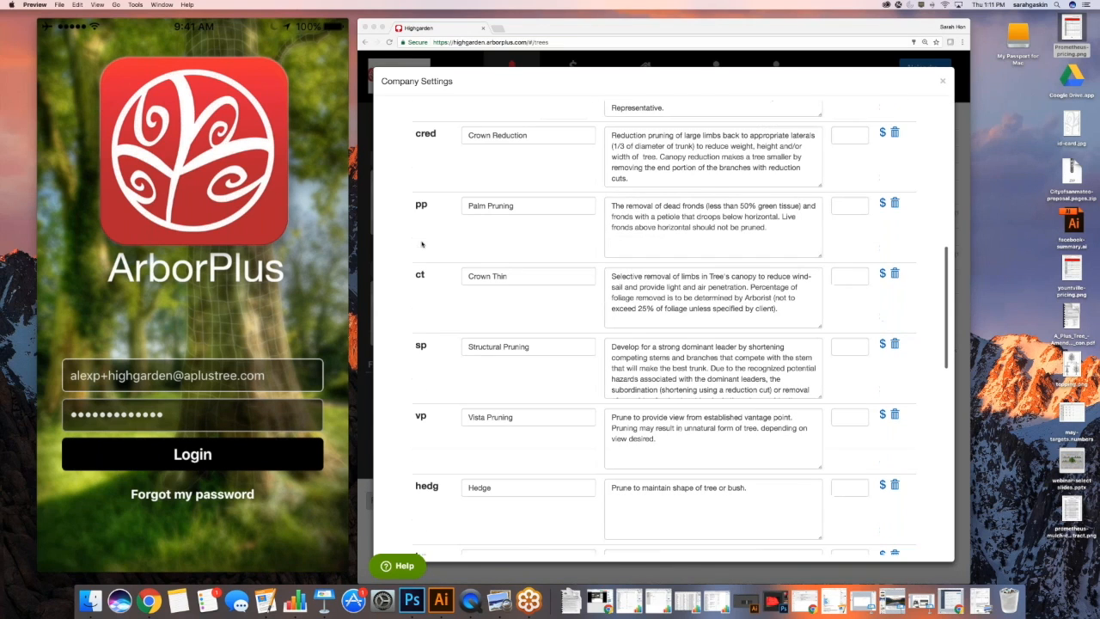
scroll(422, 245, "up", 6)
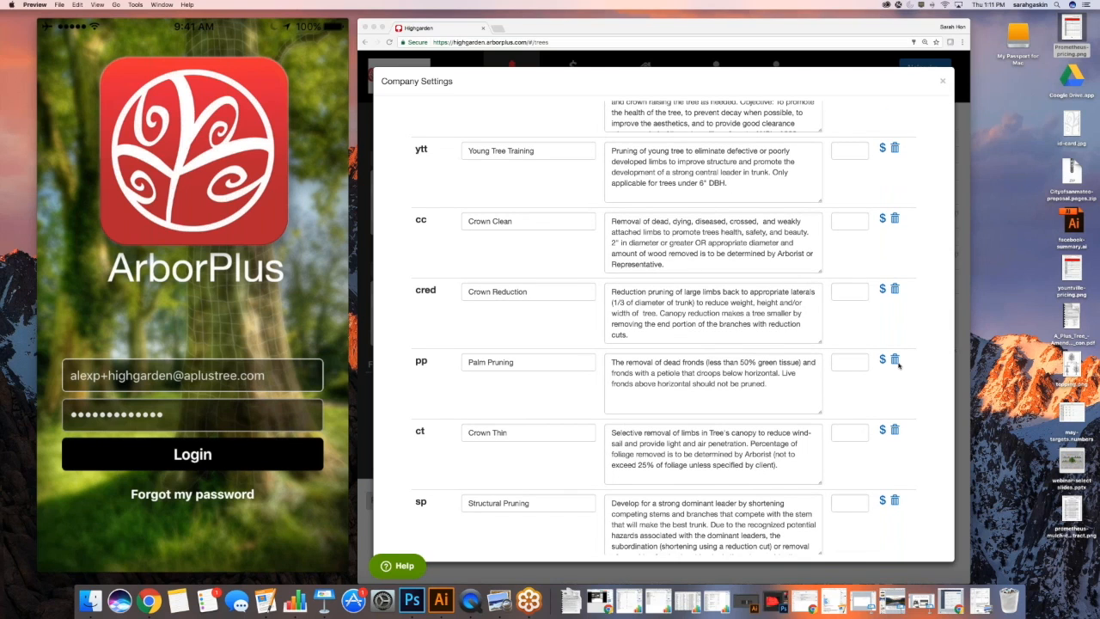
scroll(654, 338, "up", 1)
scroll(540, 261, "up", 6)
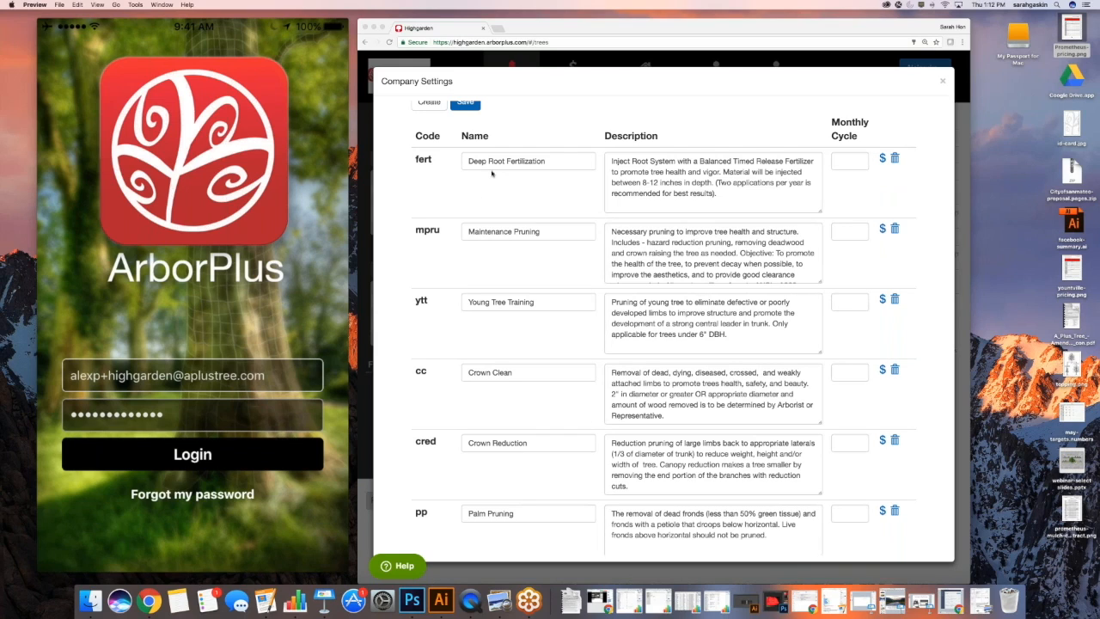
scroll(470, 174, "up", 1)
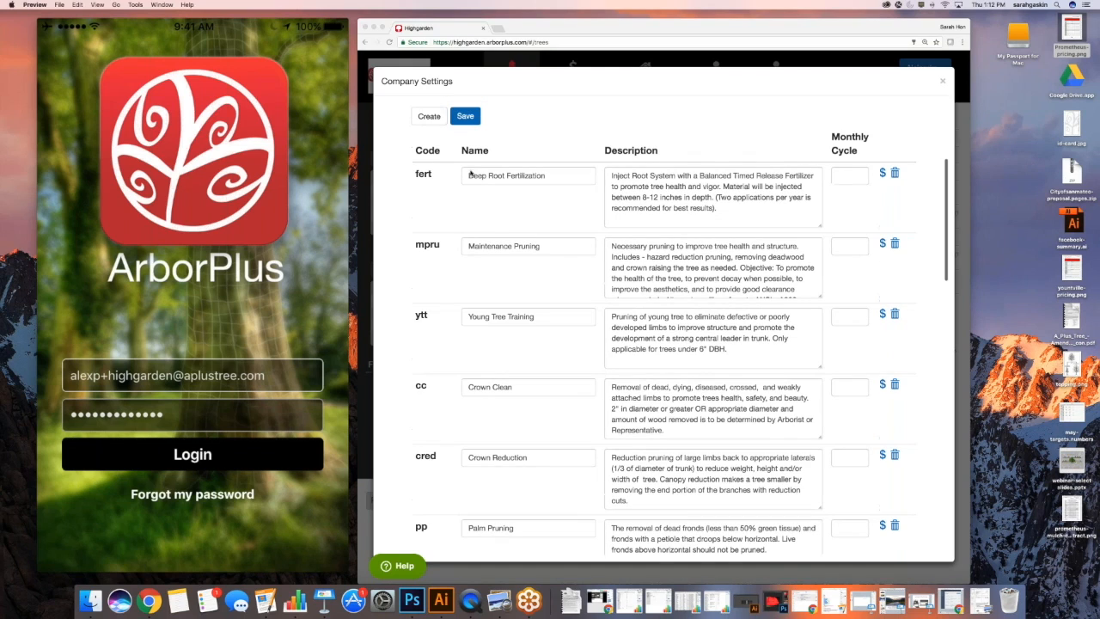
scroll(507, 174, "up", 2)
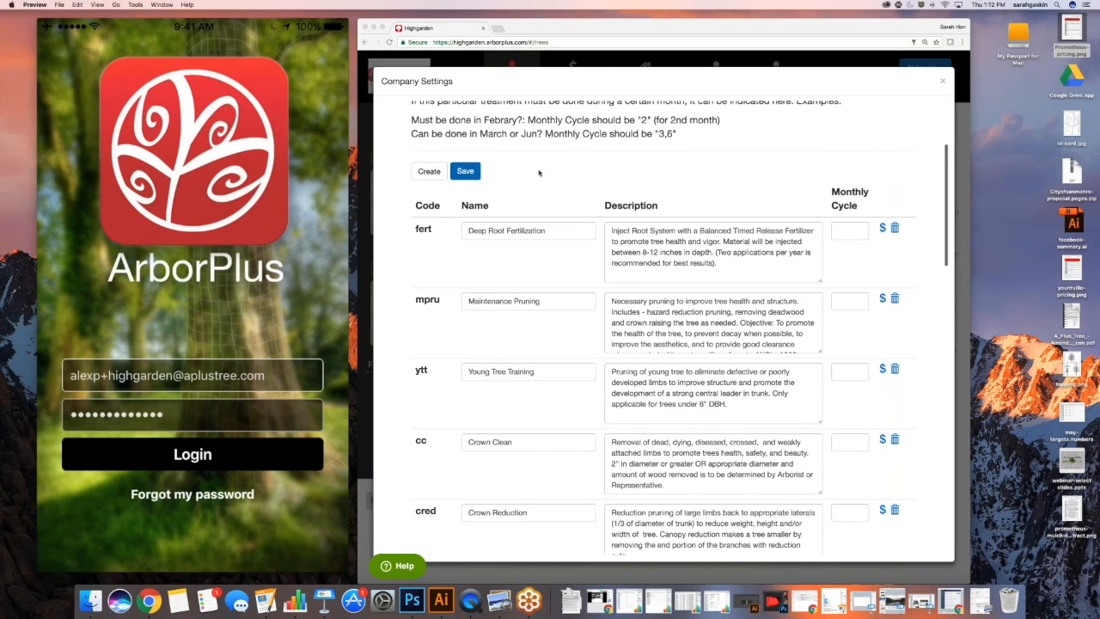
scroll(539, 173, "up", 2)
Save the treatment definitions and start a blank Create New Treatment form
left_click(676, 317)
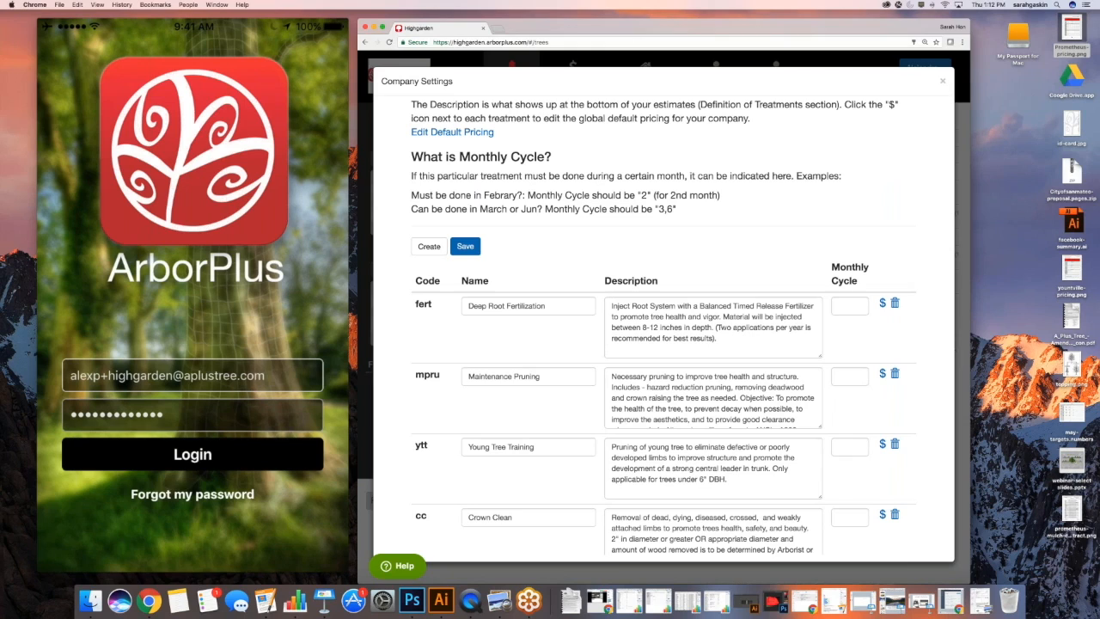
triple_click(722, 340)
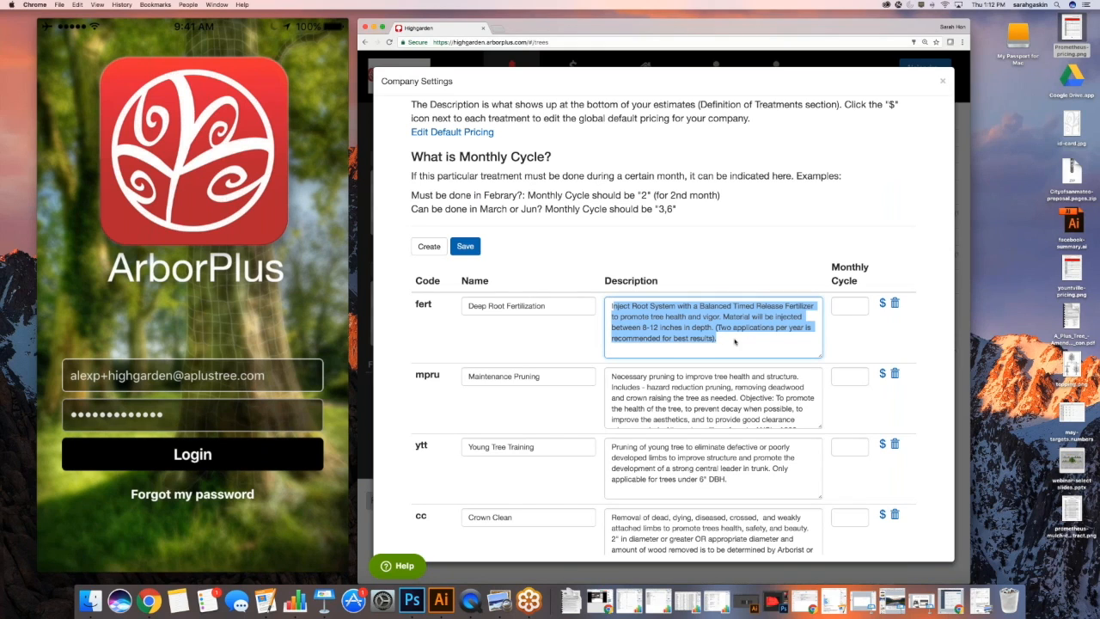
key("Right")
left_click(478, 247)
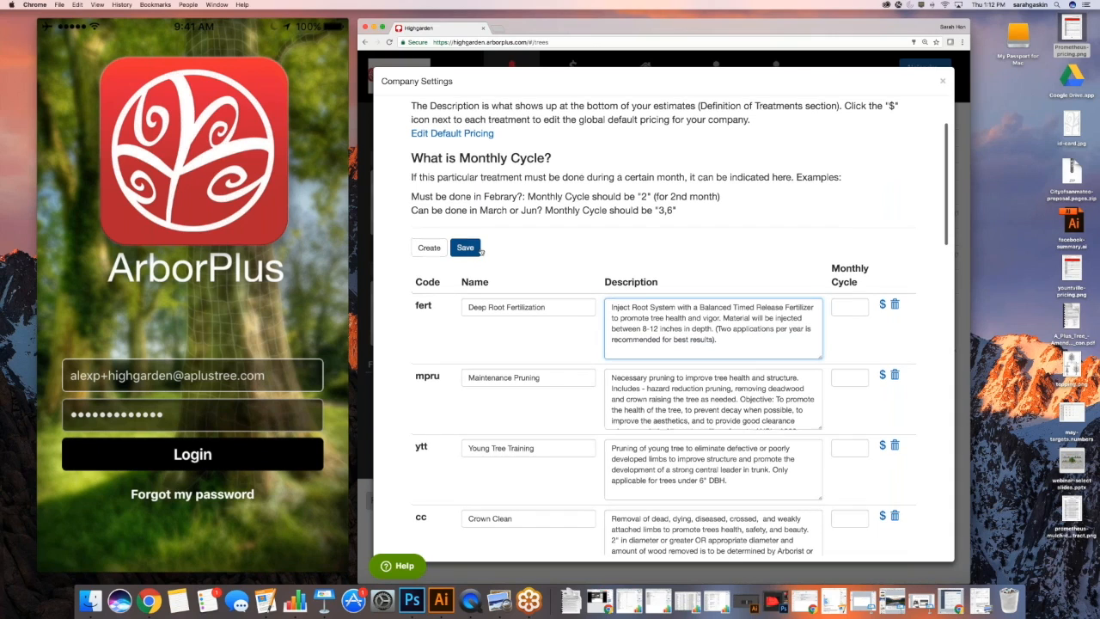
left_click(429, 247)
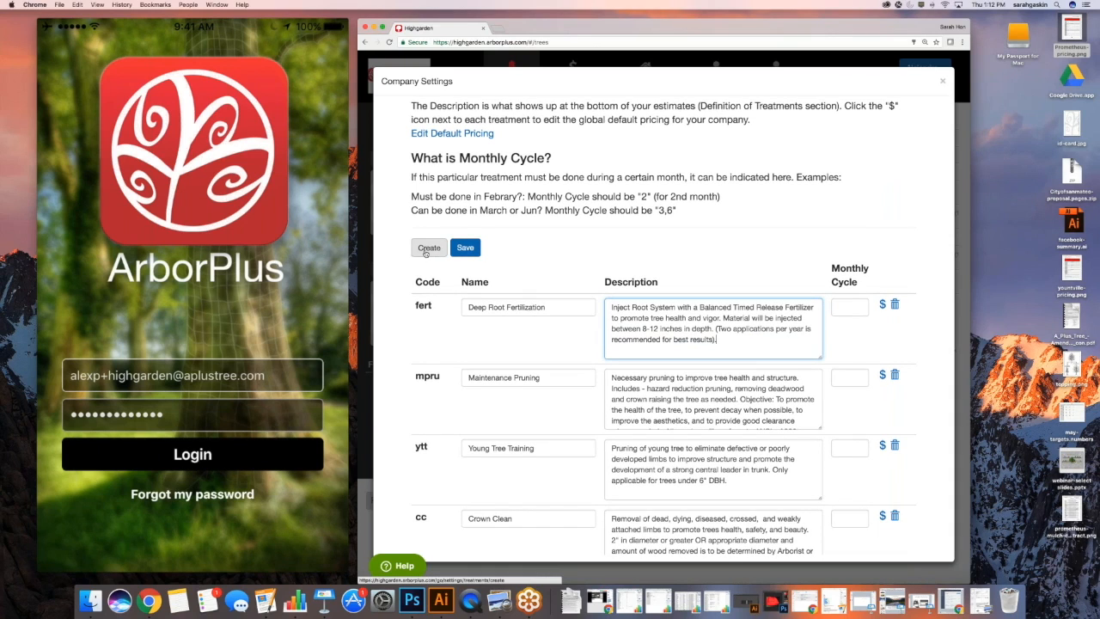
Enter 'Hazard Pruning' as the treatment name, then cancel and scroll the definitions list
left_click(517, 205)
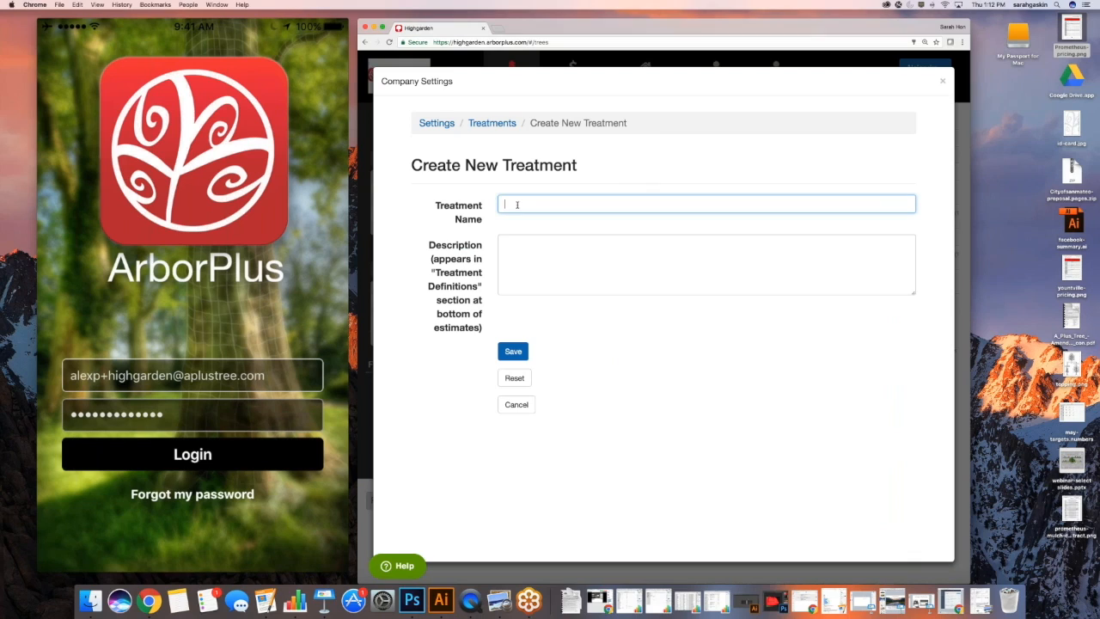
type("Hazard Pruning")
left_click(507, 241)
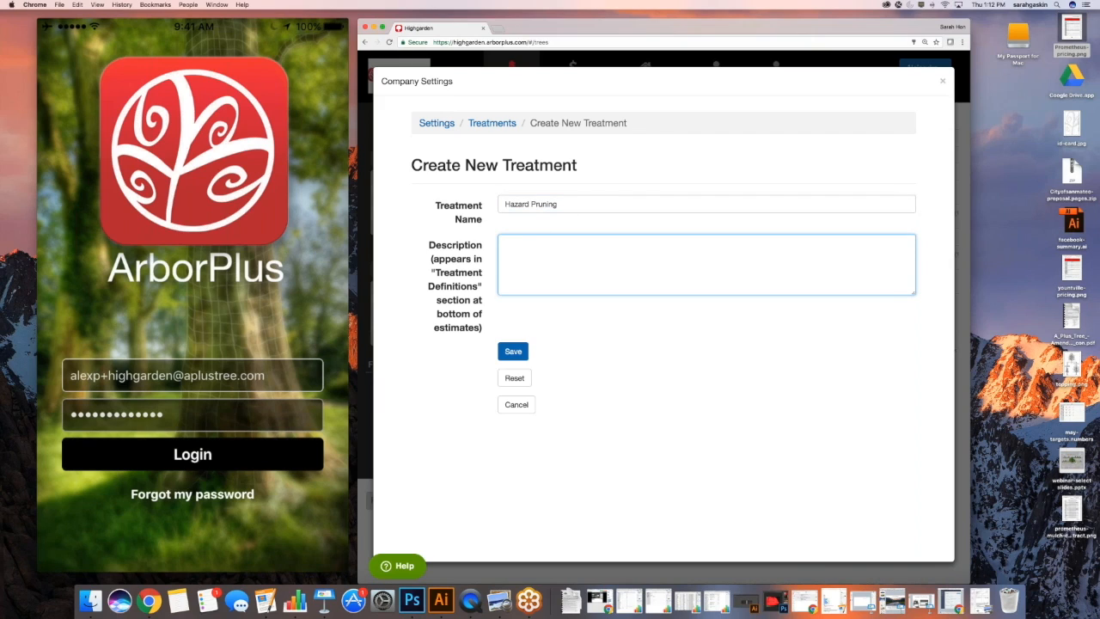
left_click(517, 404)
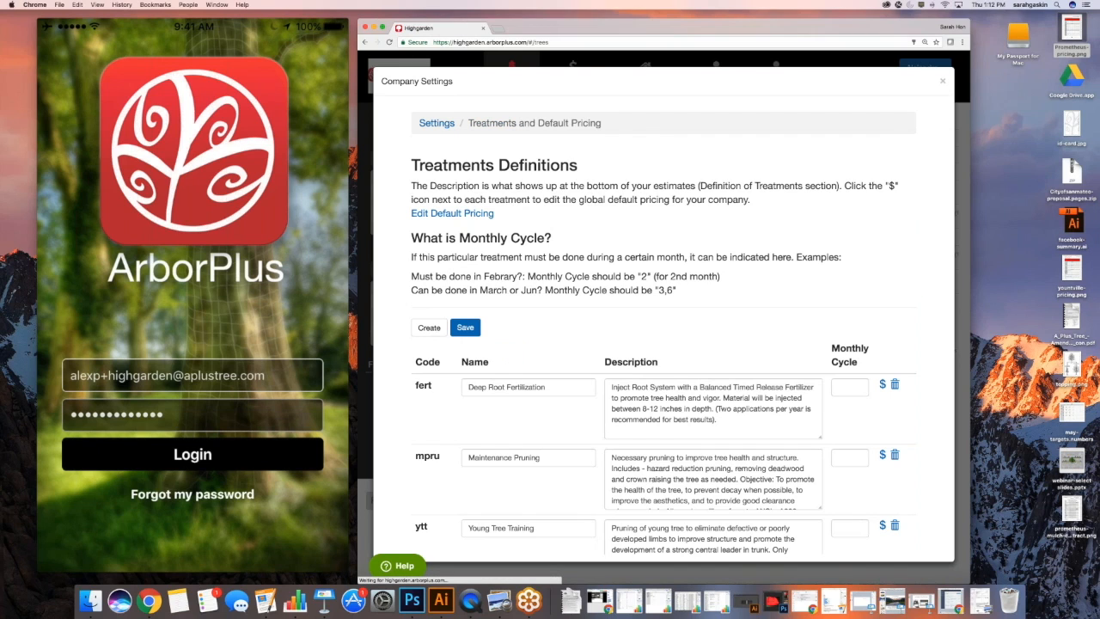
scroll(821, 326, "down", 1)
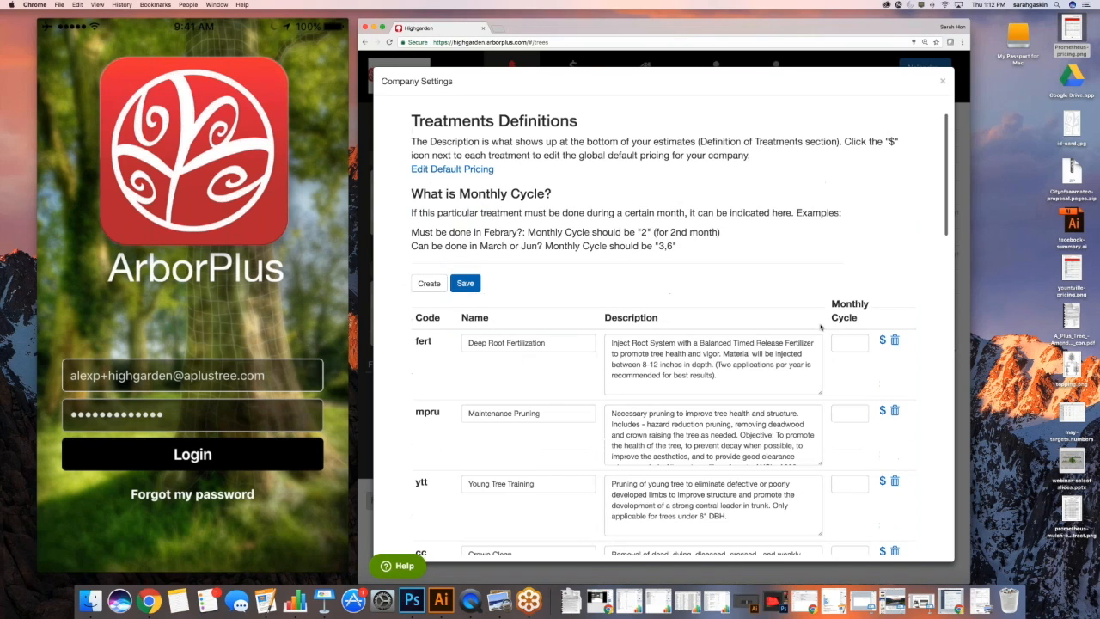
scroll(823, 326, "down", 1)
scroll(824, 327, "down", 1)
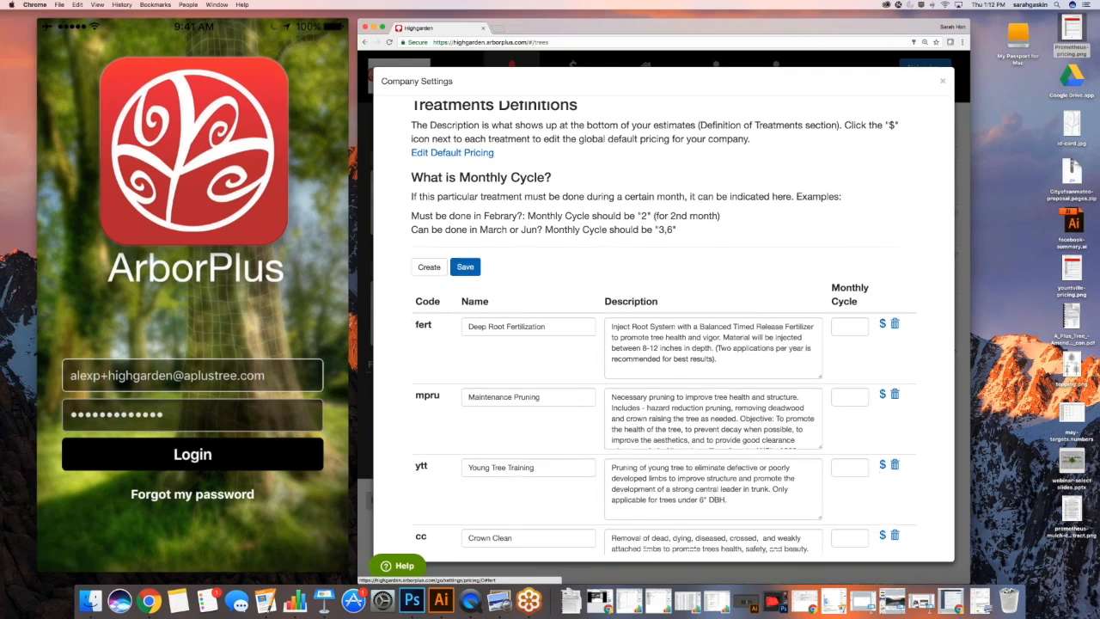
scroll(883, 324, "down", 1)
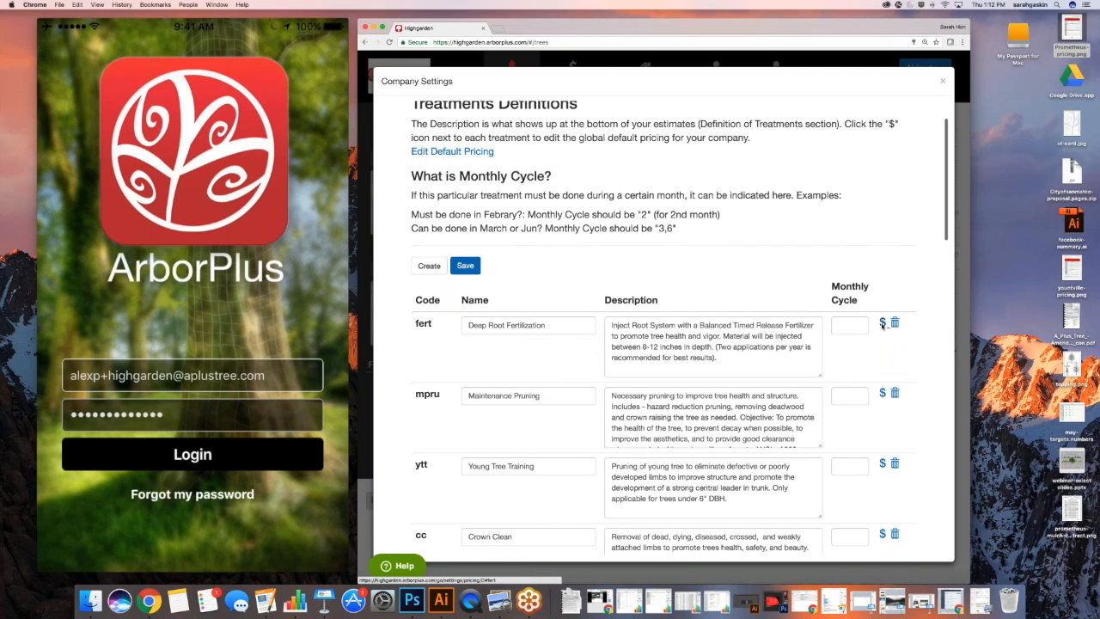
scroll(883, 324, "up", 1)
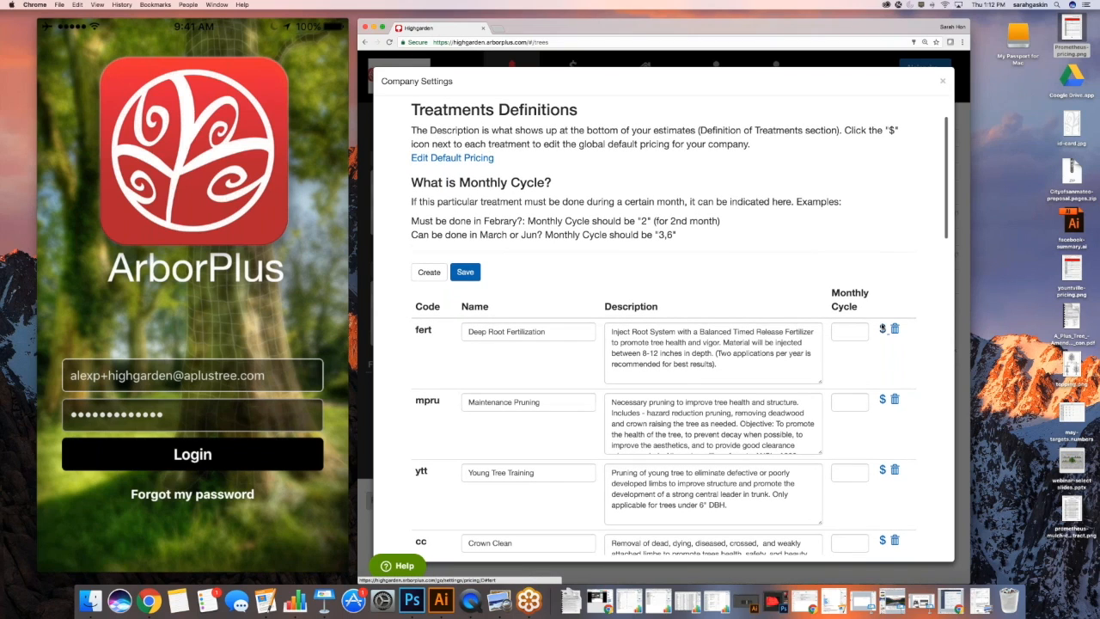
Show default prices for treatments starting with C, save them, and close Company Settings
left_click(883, 330)
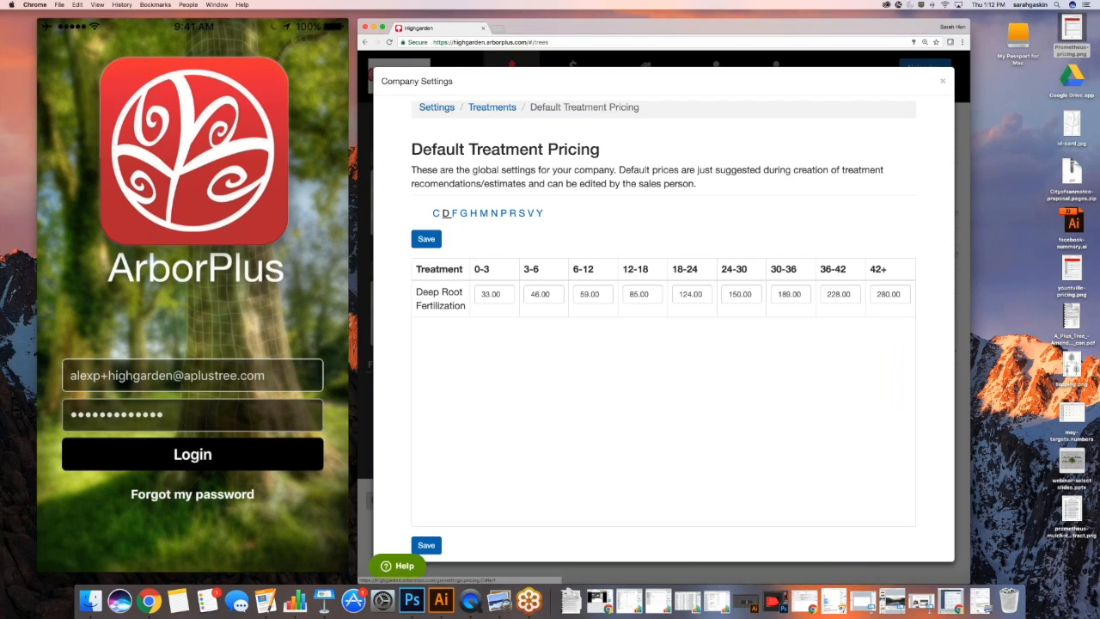
left_click(436, 213)
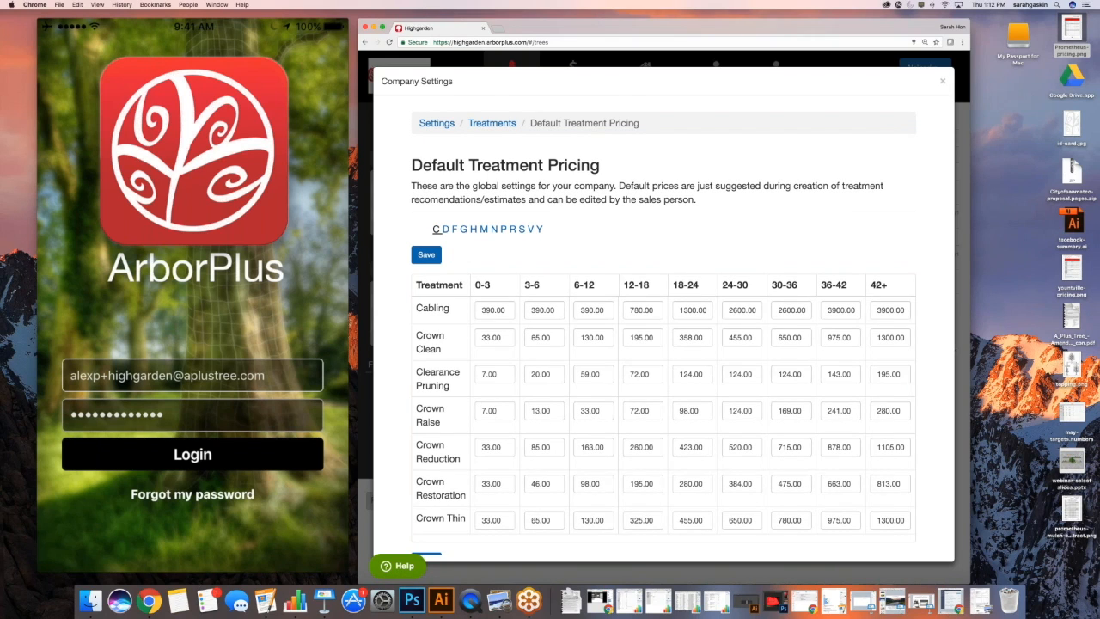
scroll(502, 280, "down", 1)
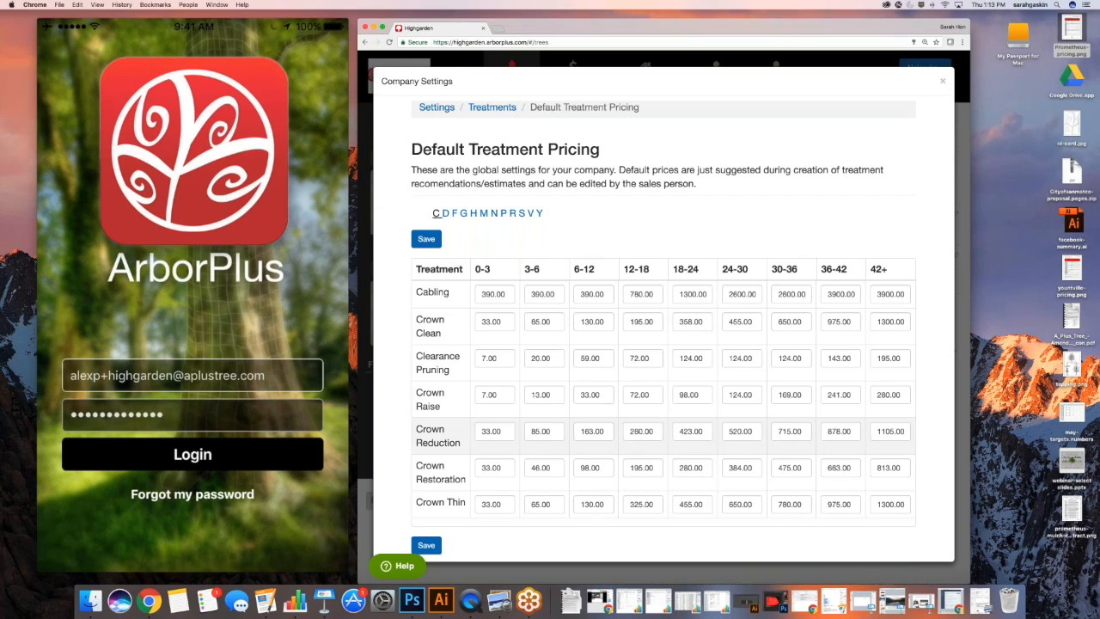
left_click(427, 545)
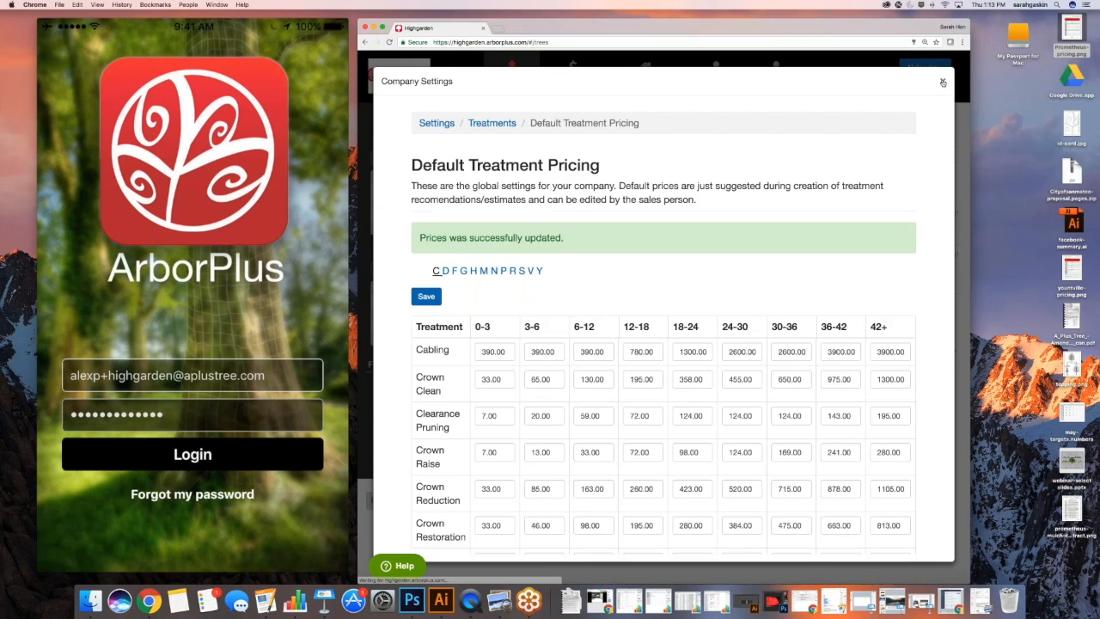
left_click(942, 82)
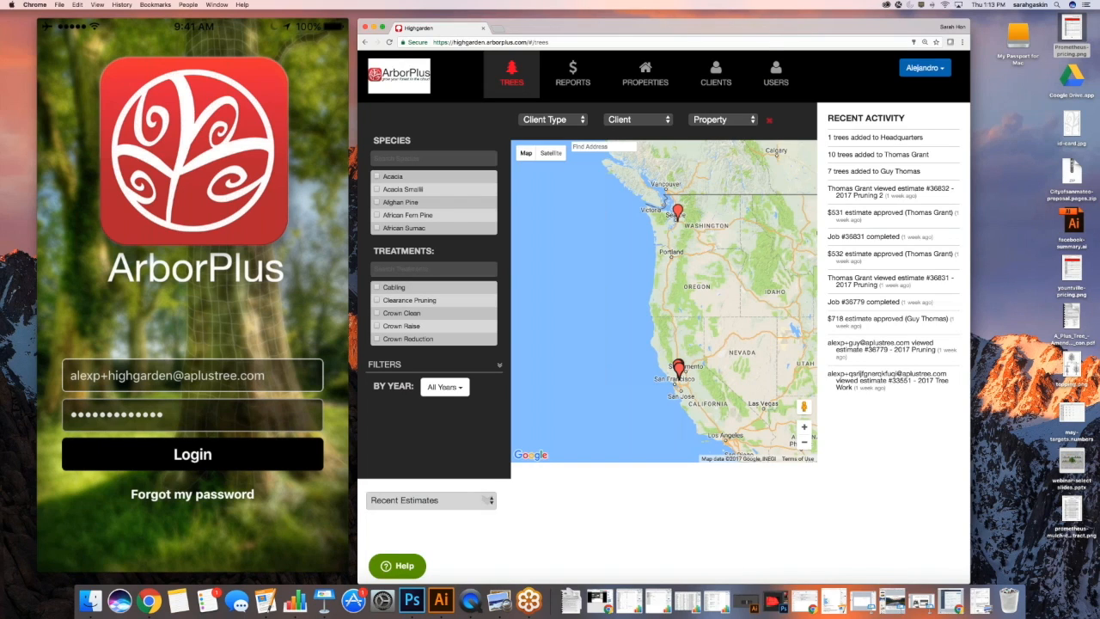
Reopen Treatments and Default Pricing in Company Settings, then close it back to the Trees map
left_click(925, 67)
left_click(890, 172)
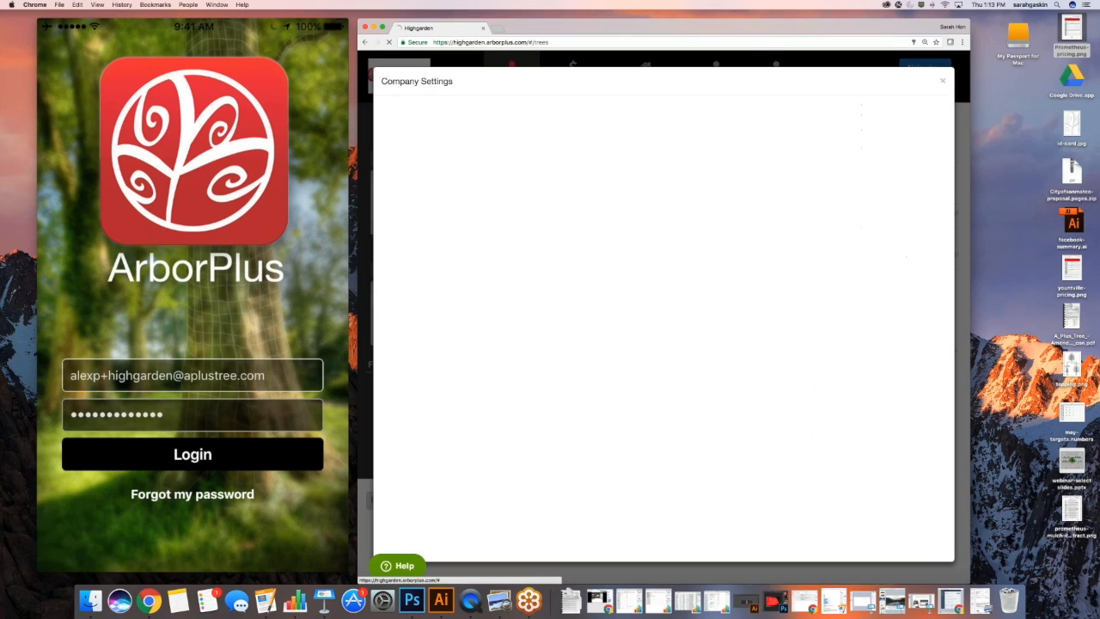
left_click(549, 174)
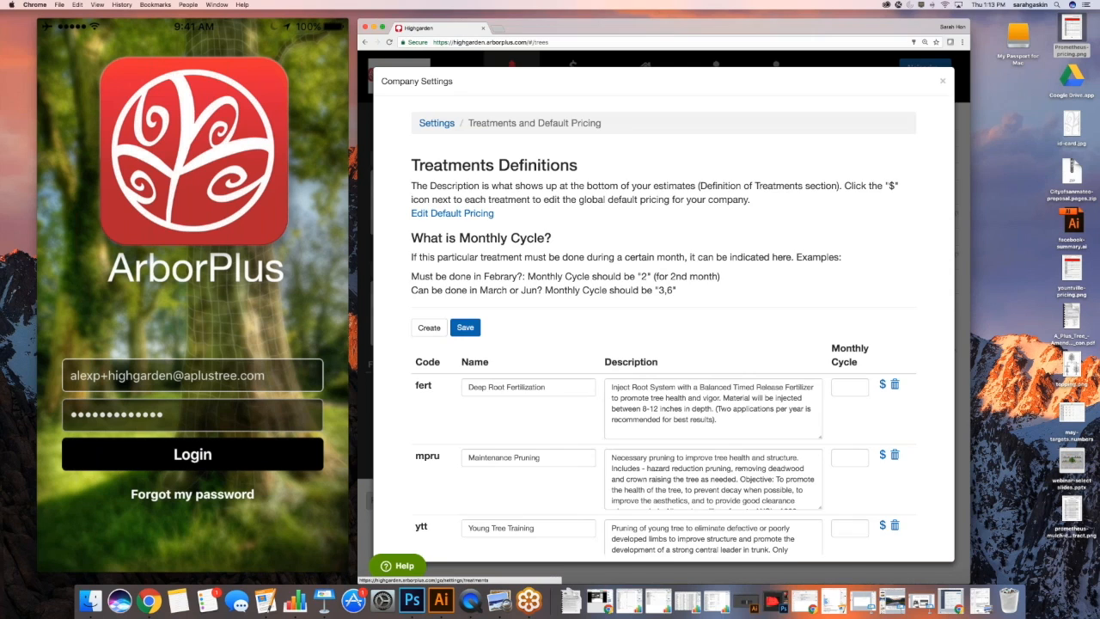
scroll(663, 344, "down", 5)
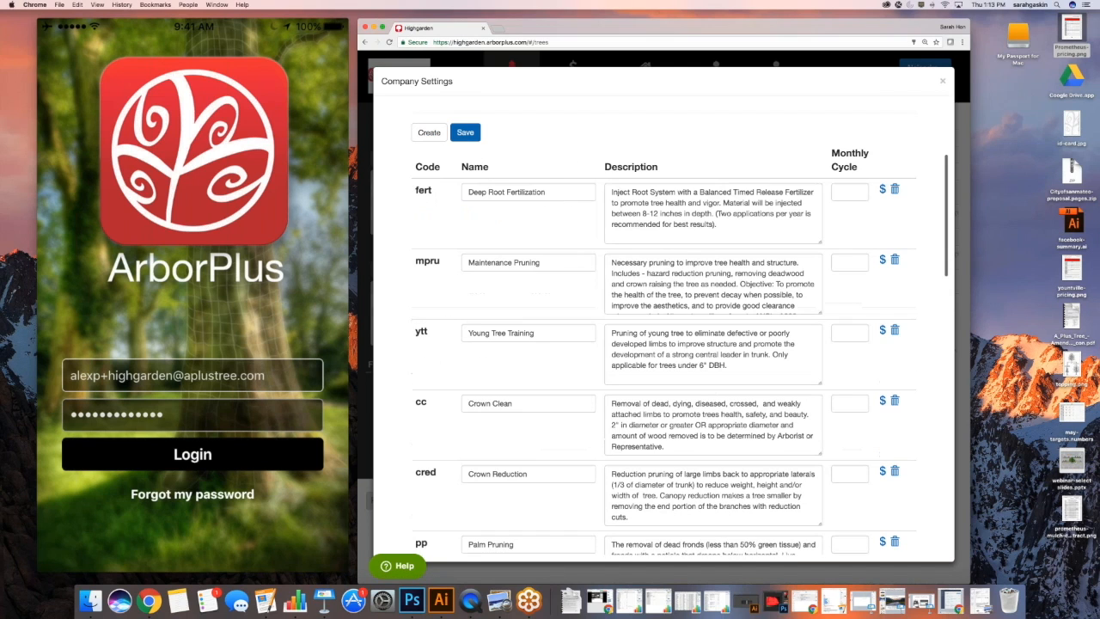
scroll(437, 122, "up", 5)
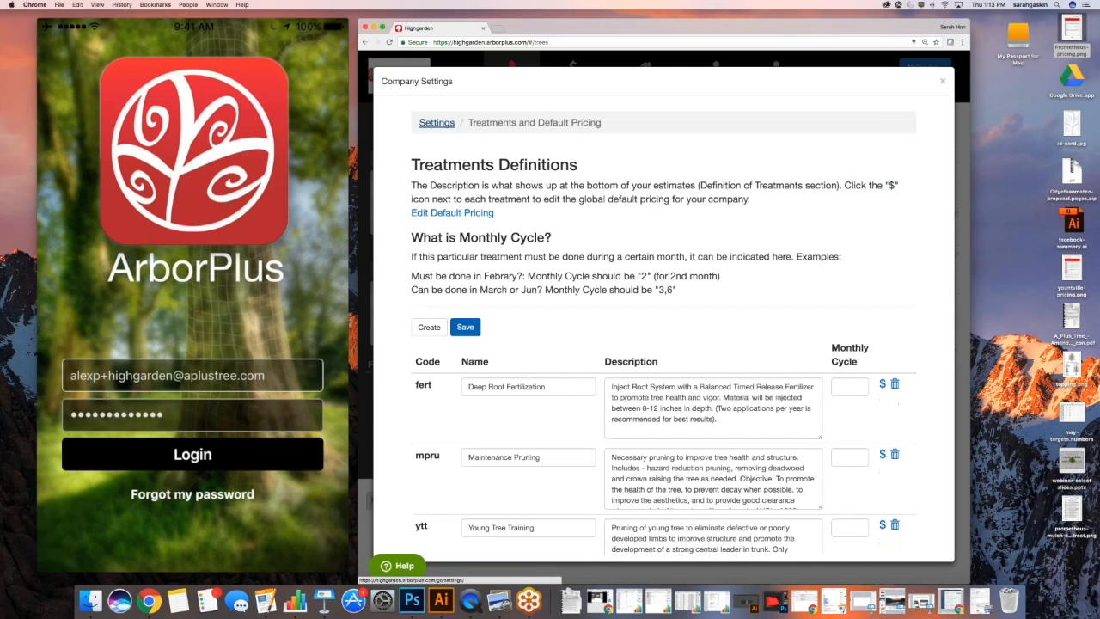
left_click(437, 123)
left_click(943, 81)
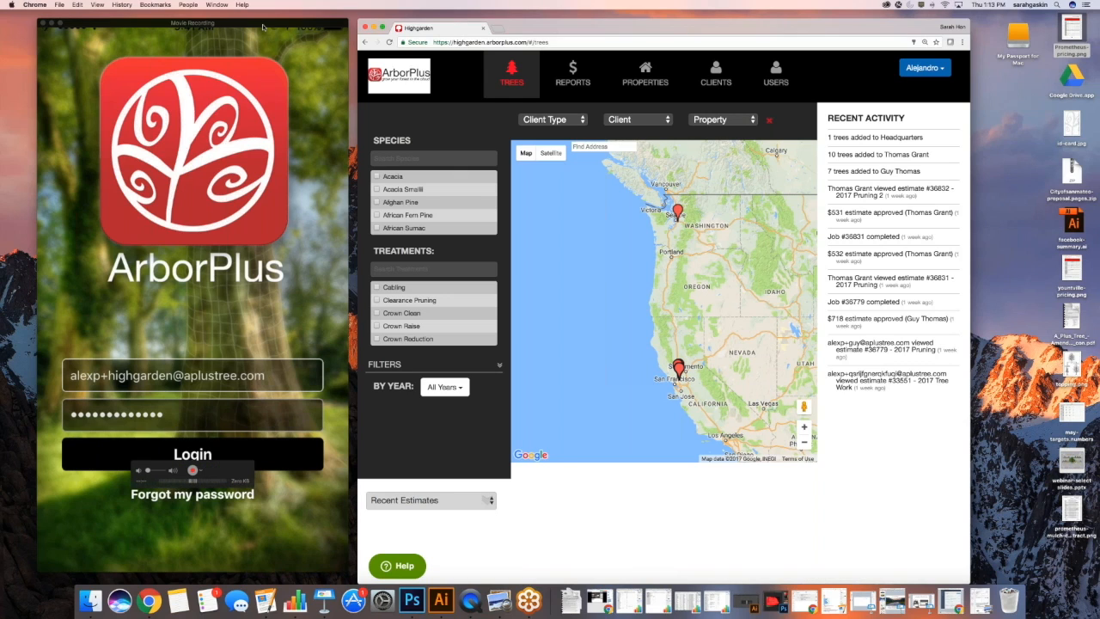
Shift the browser and phone mirror windows right side by side, then sign in on the phone app
left_click_drag(541, 30, 564, 31)
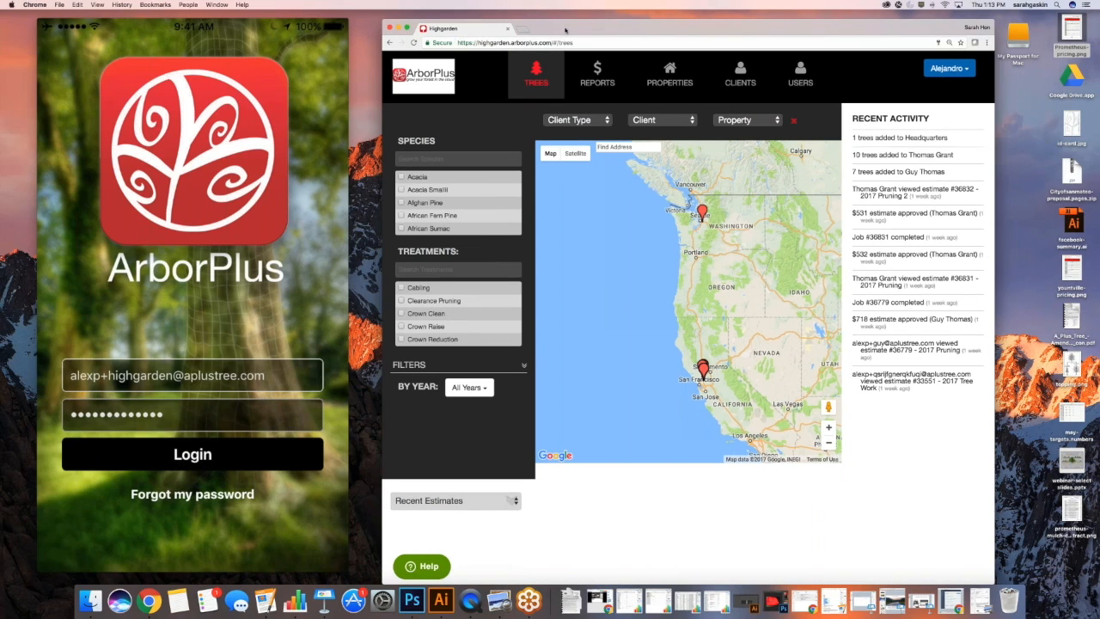
left_click_drag(565, 30, 639, 30)
left_click_drag(231, 25, 316, 25)
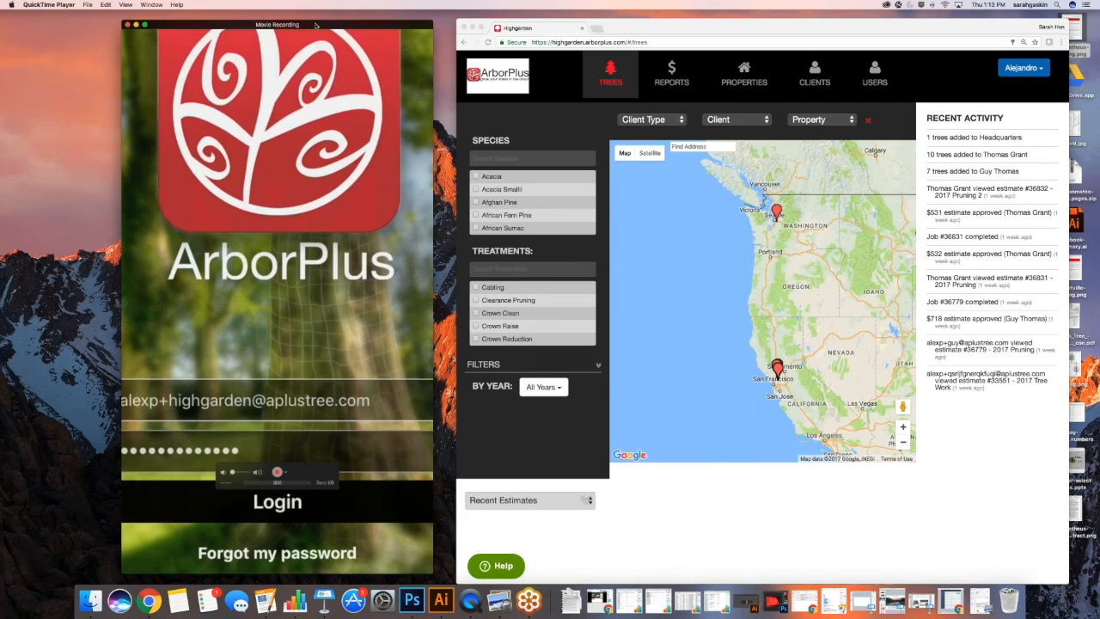
left_click_drag(315, 25, 324, 26)
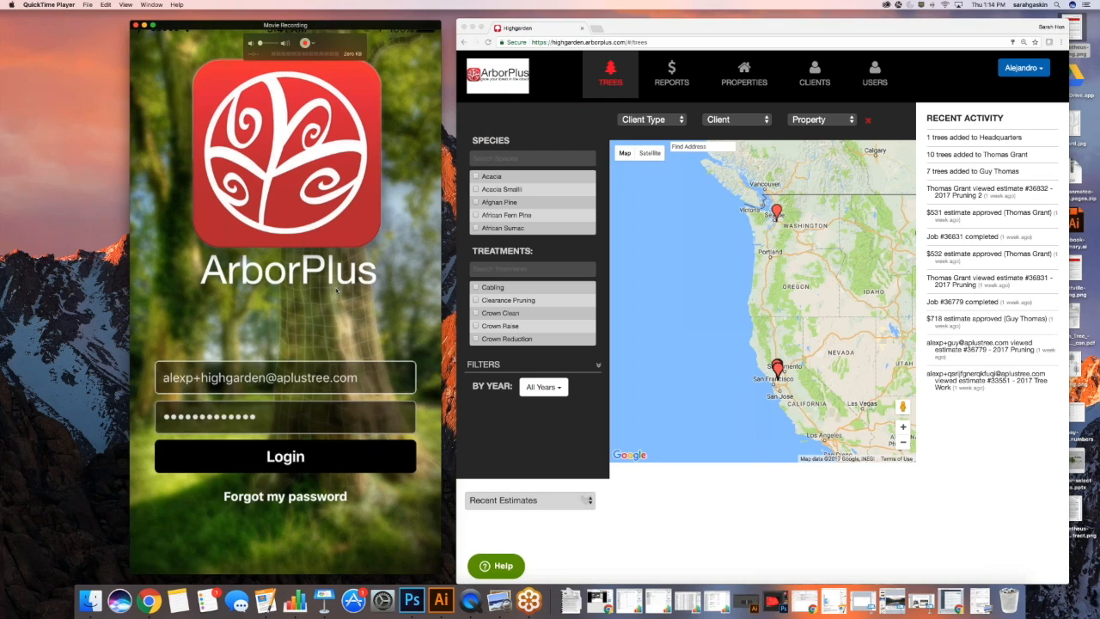
left_click(324, 442)
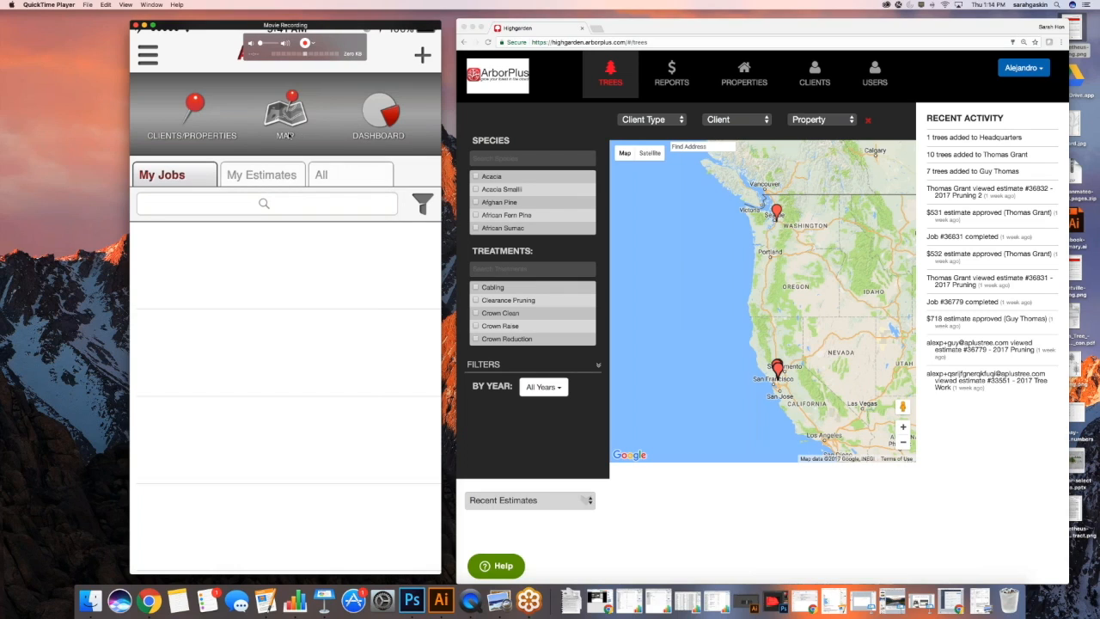
Open the mobile Map page with tree pins near Mallard Reservoir
left_click(286, 136)
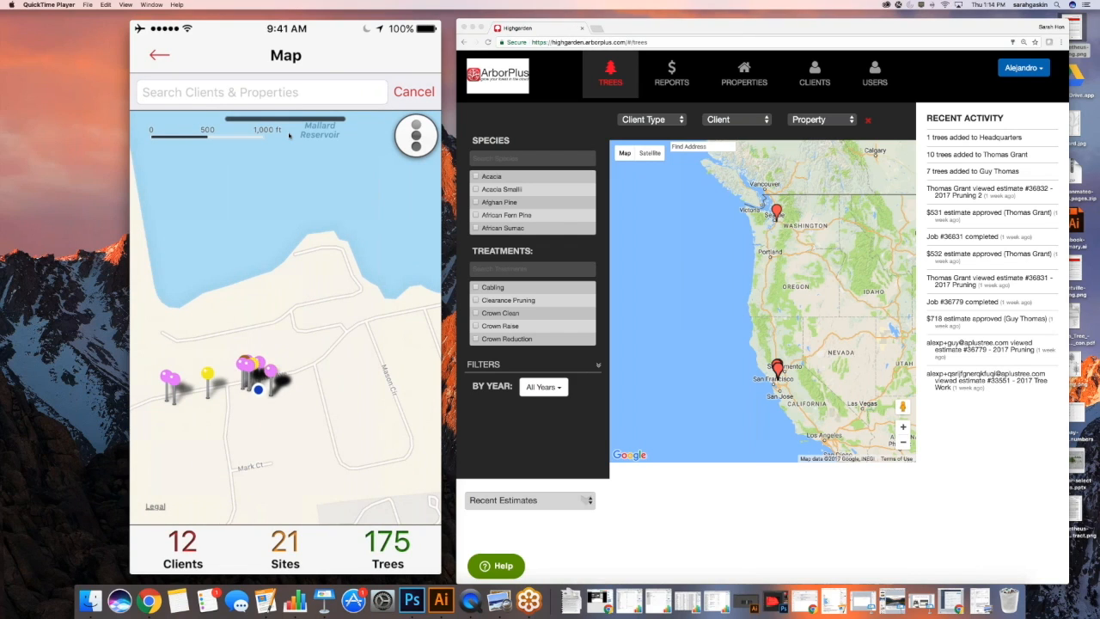
Search the map for 'res' and narrow it to Residential Clients
left_click(242, 92)
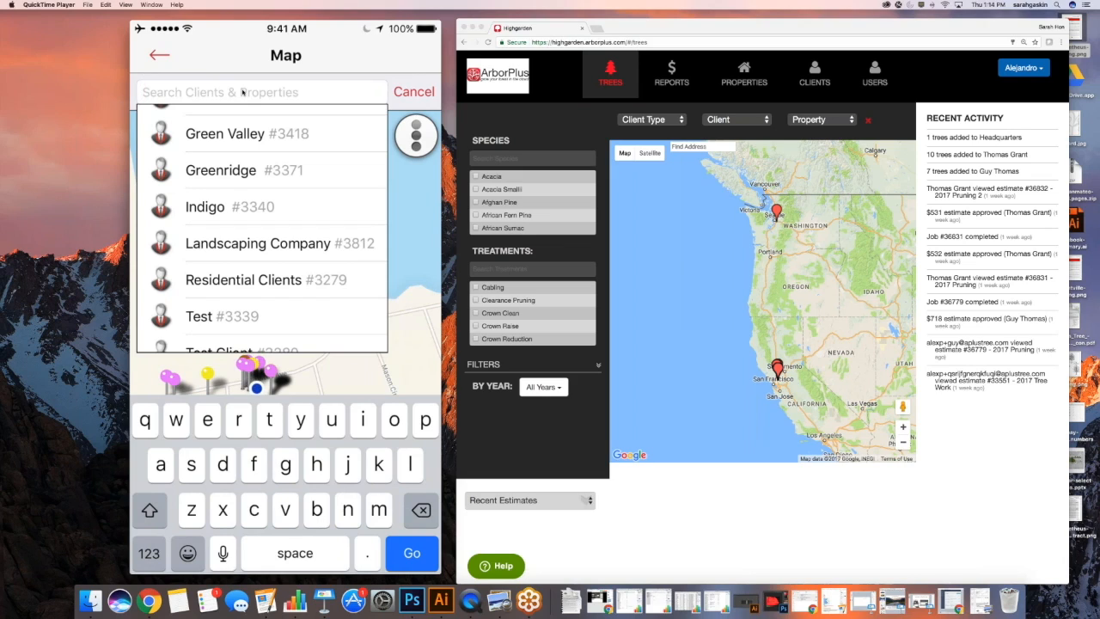
type("resi")
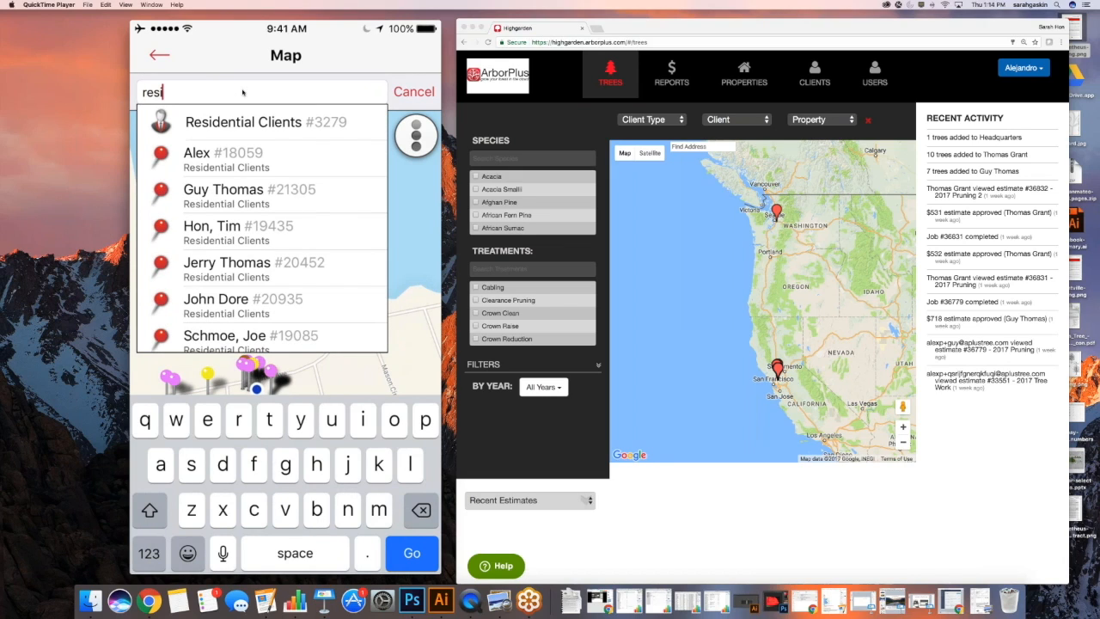
key("Return")
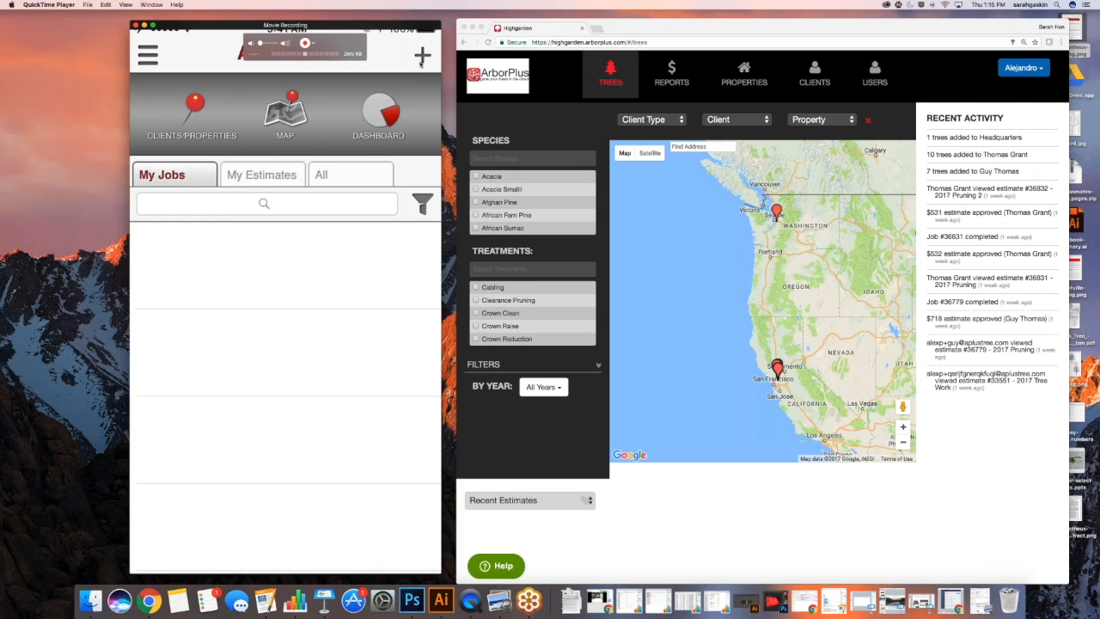
Bring up the add menu offering a new client or new property
left_click(421, 58)
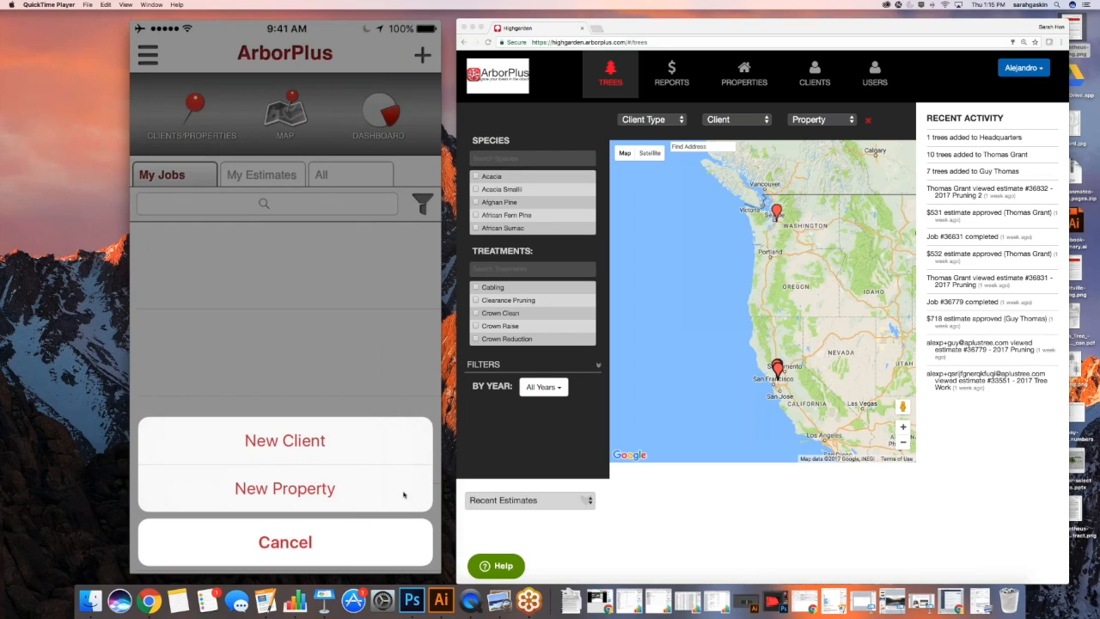
Start a new client and enter the customer's full name, correcting a typo in it
left_click(333, 444)
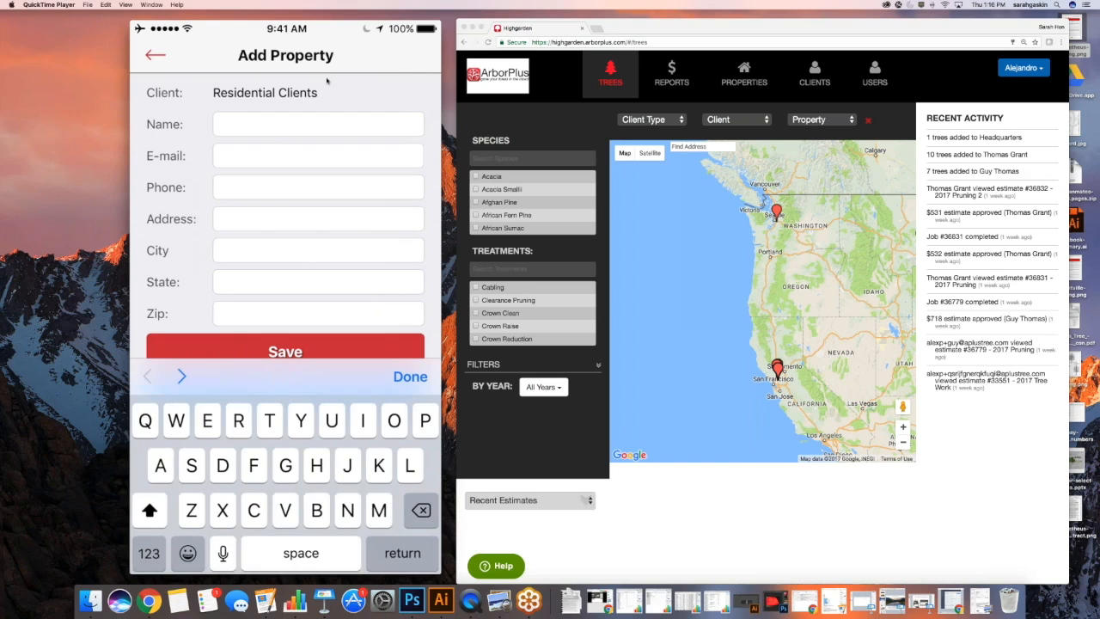
type("Jae")
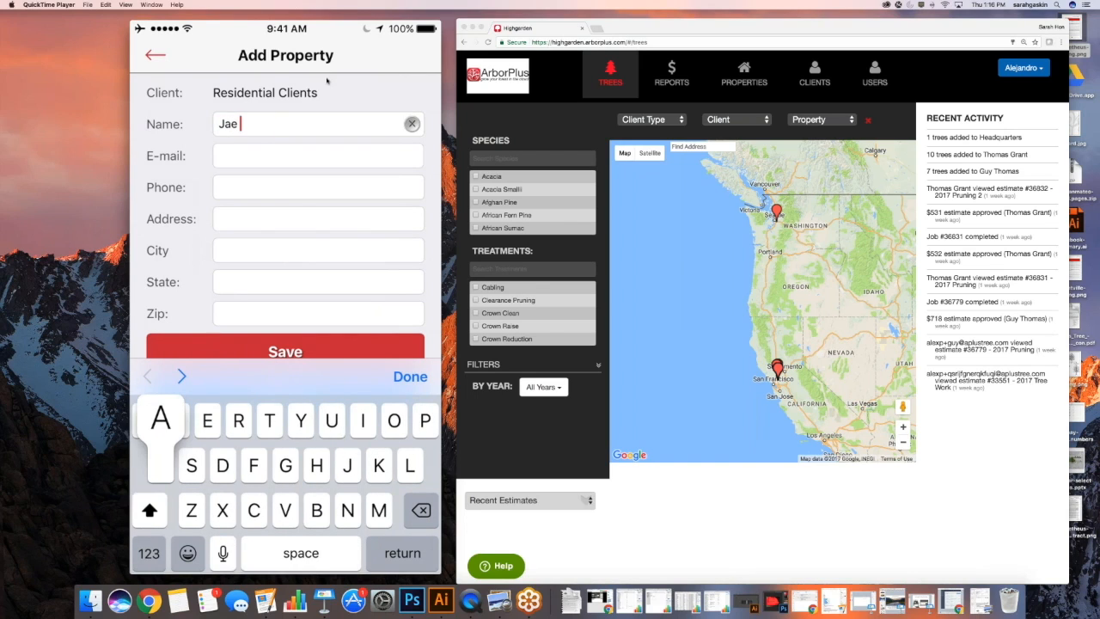
type(" Arbor")
key("Tab")
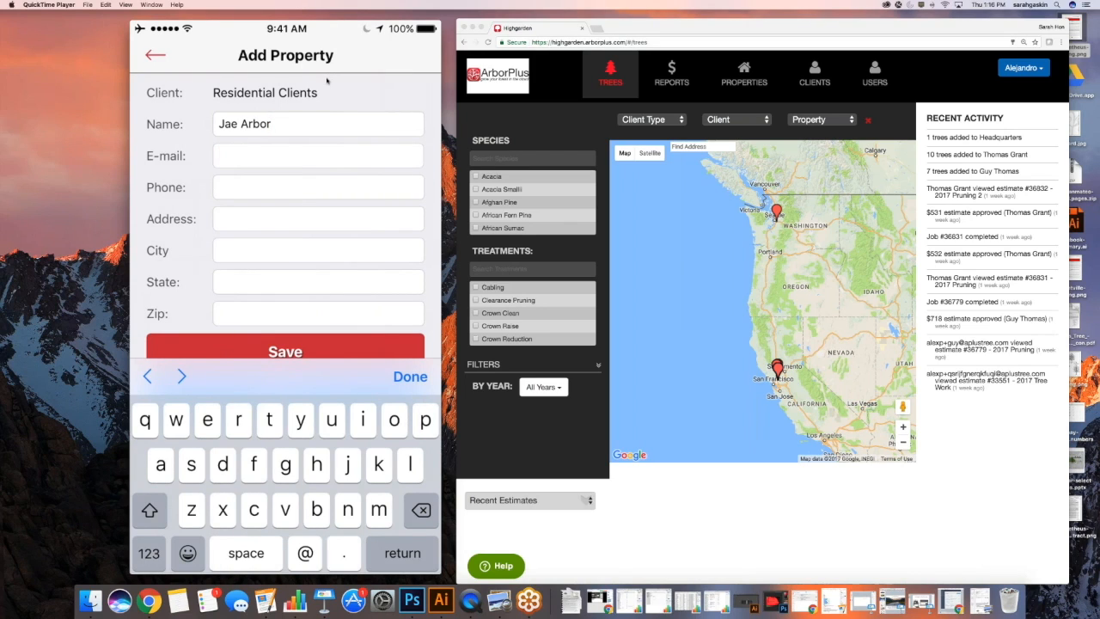
key("shift+Tab")
key("BackSpace")
key("BackSpace")
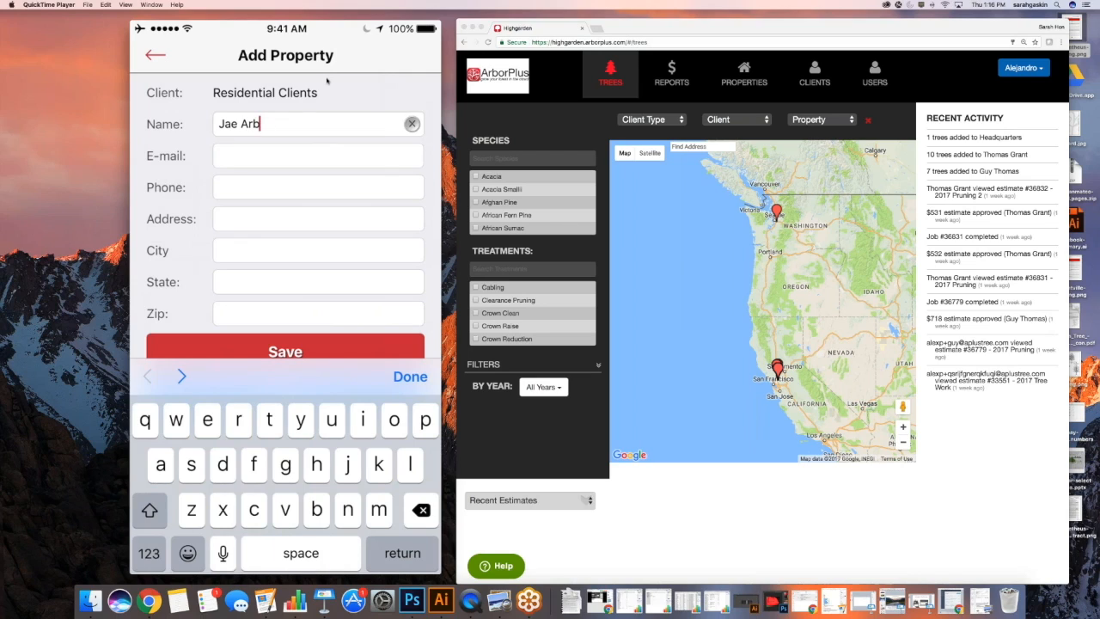
key("BackSpace")
key("BackSpace")
key("BackSpace")
key("BackSpace")
key("BackSpace")
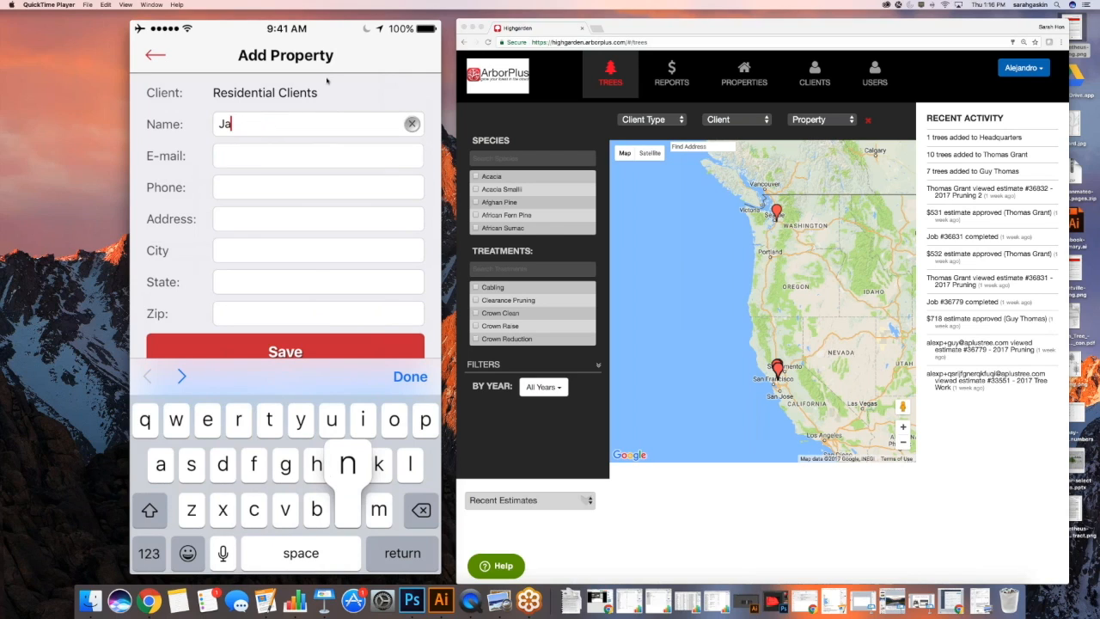
type("ne Arbor")
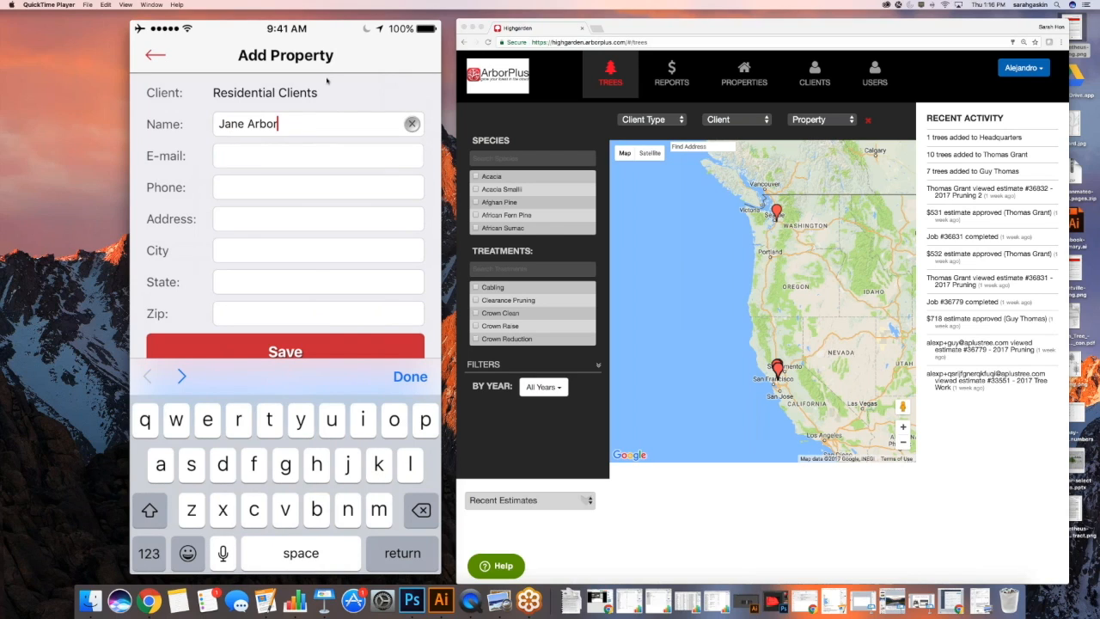
key("Tab")
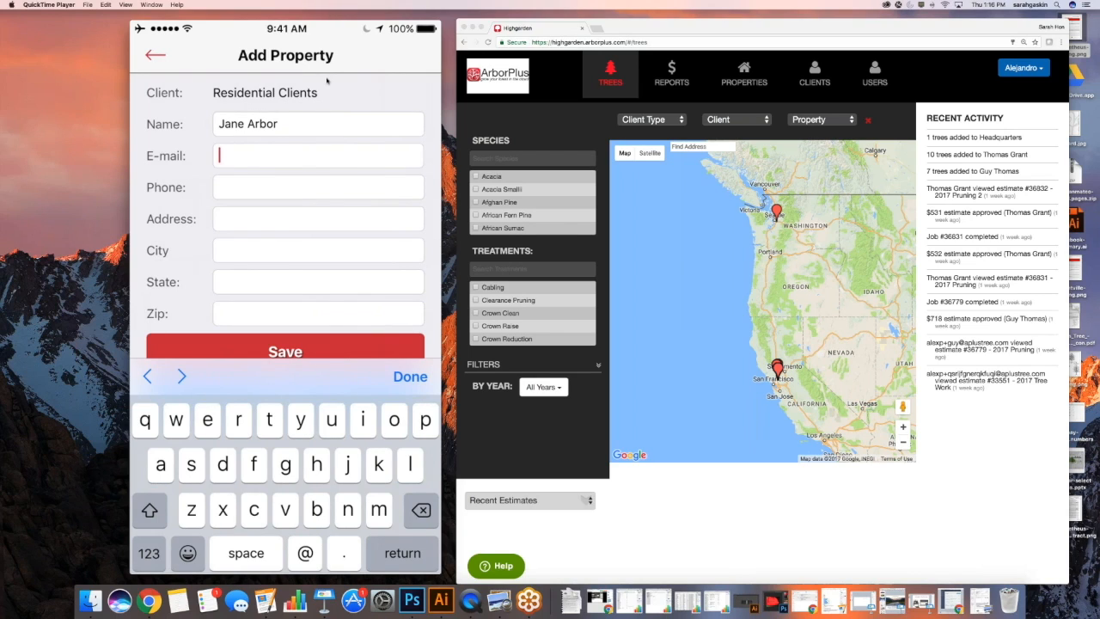
Fill in the customer's e-mail and phone number, and pick their street address from the suggestions
key("Tab")
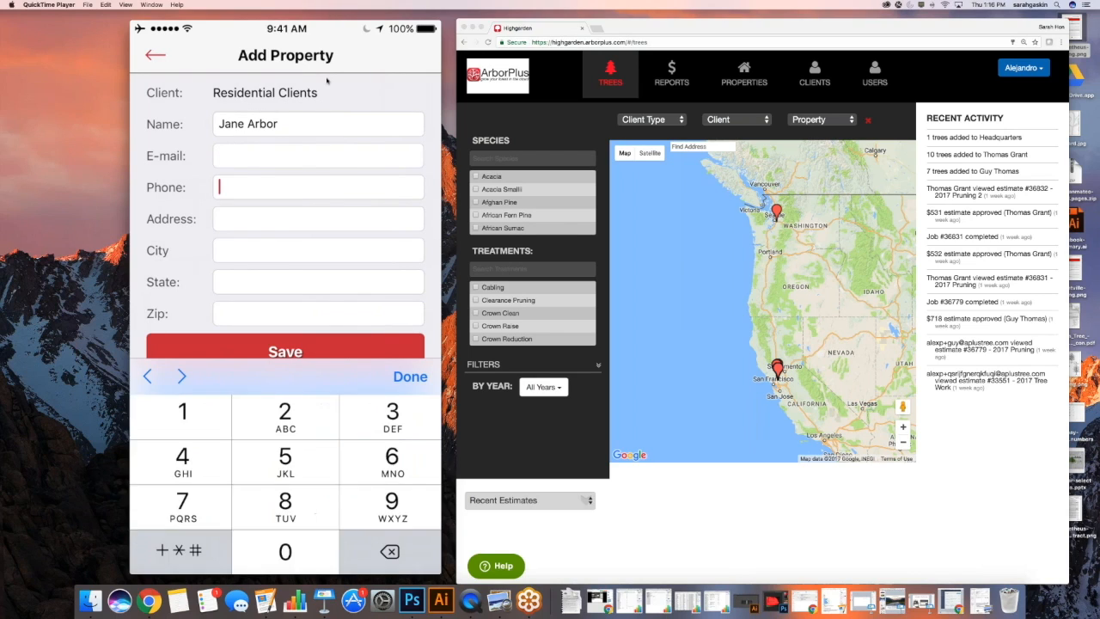
key("shift+Tab")
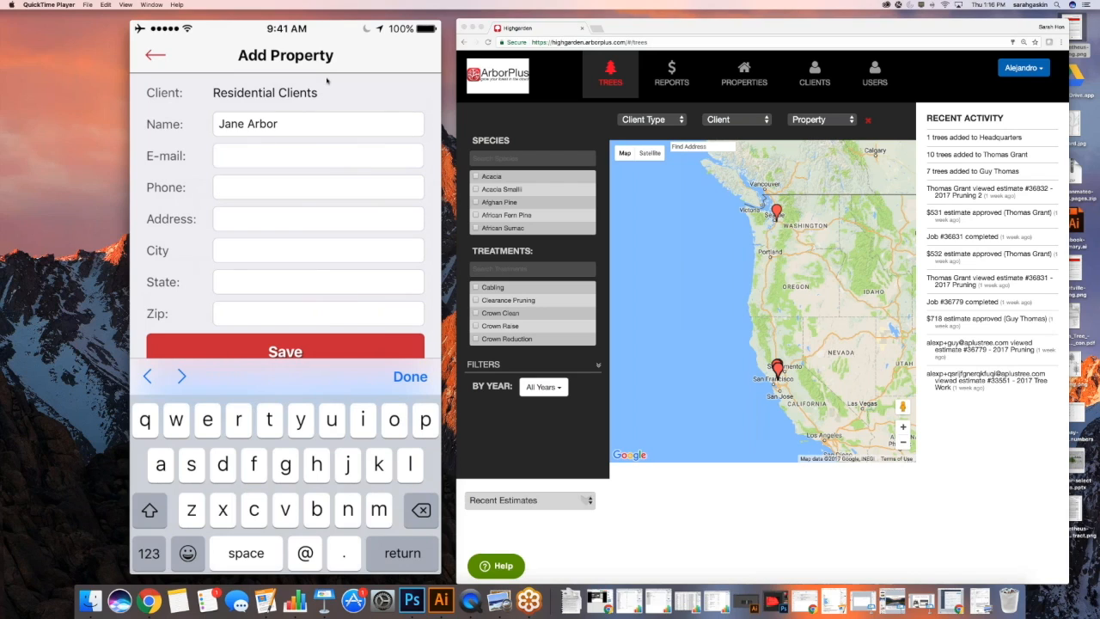
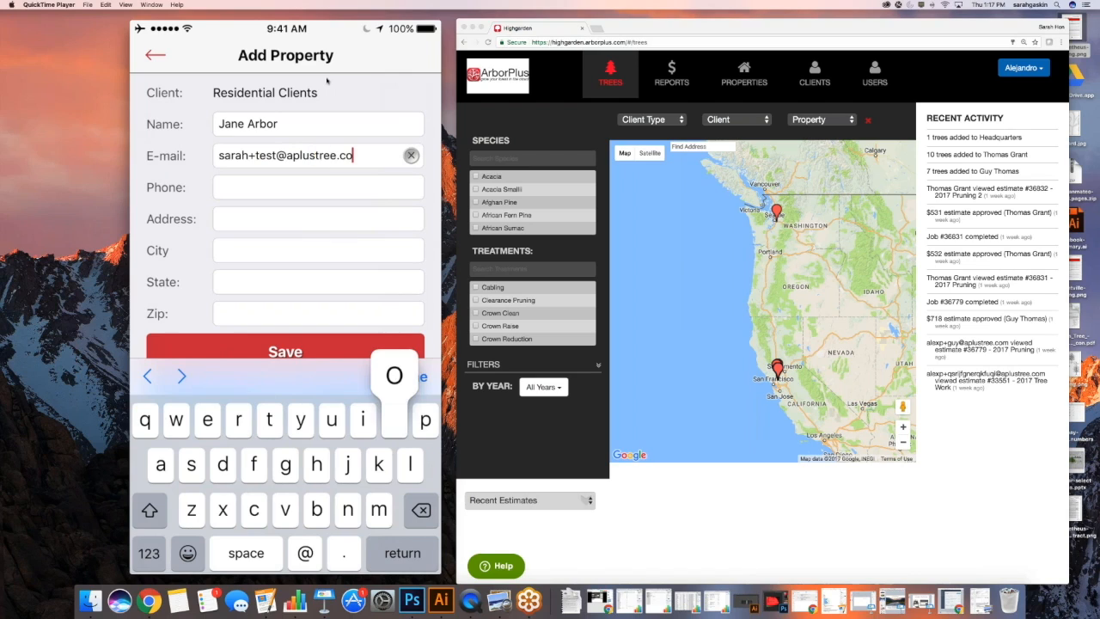
key("Tab")
type("510")
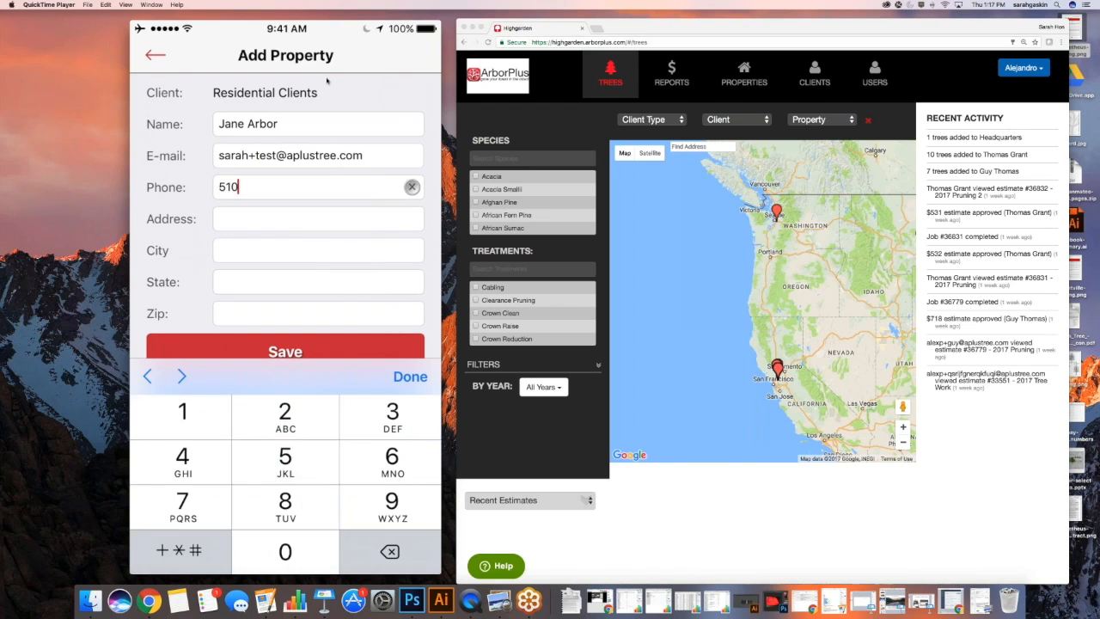
type("55512")
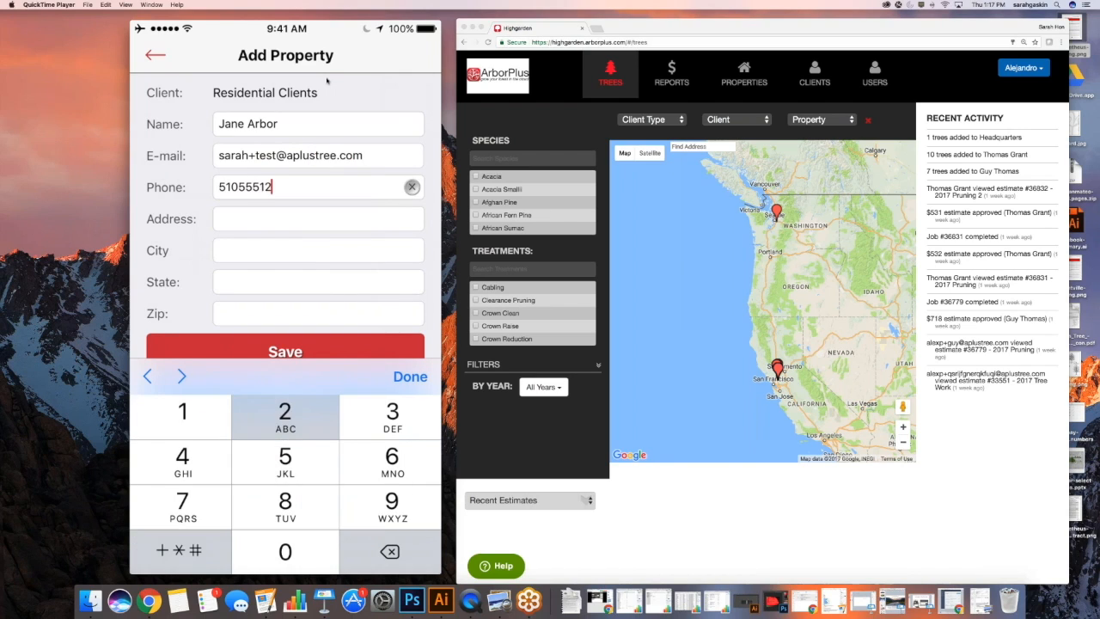
type("12")
key("Tab")
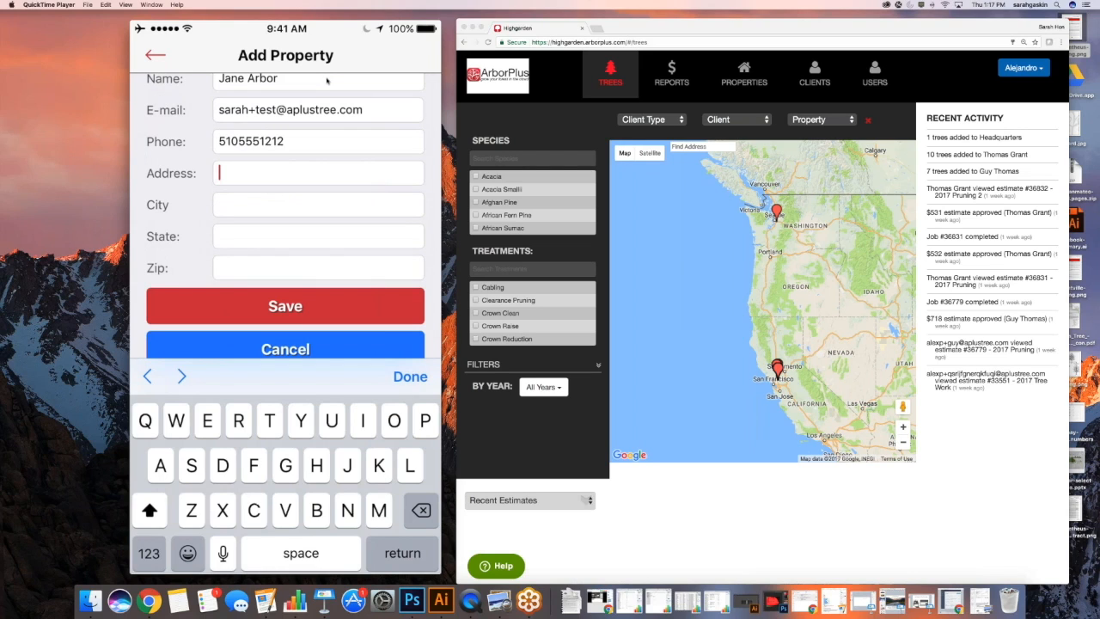
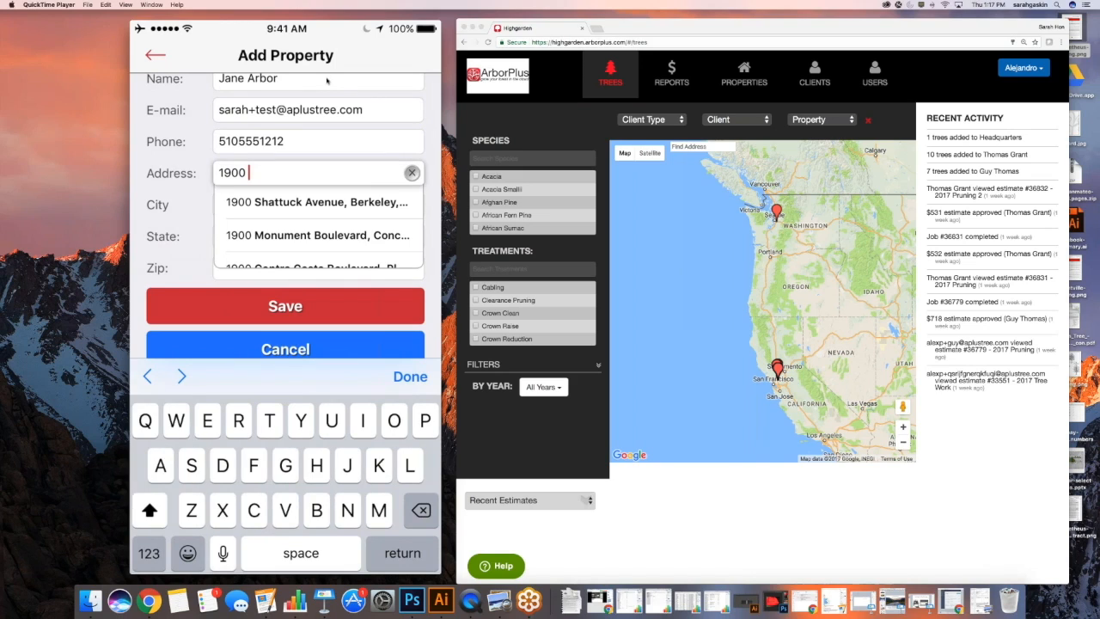
left_click(317, 203)
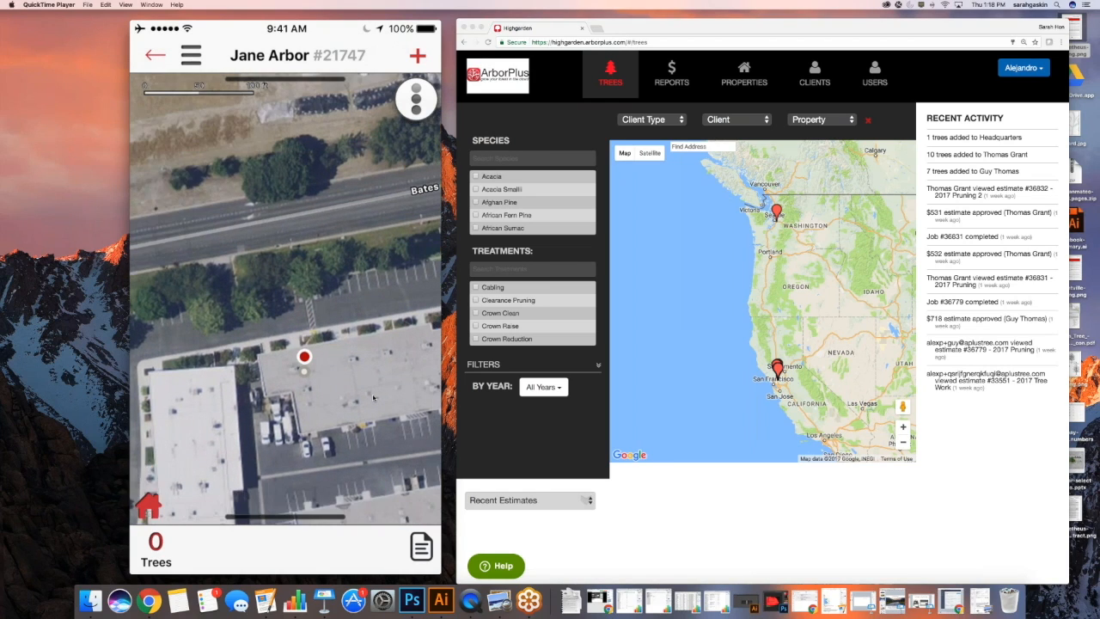
Drop a new tree pin on the property map
left_click(420, 65)
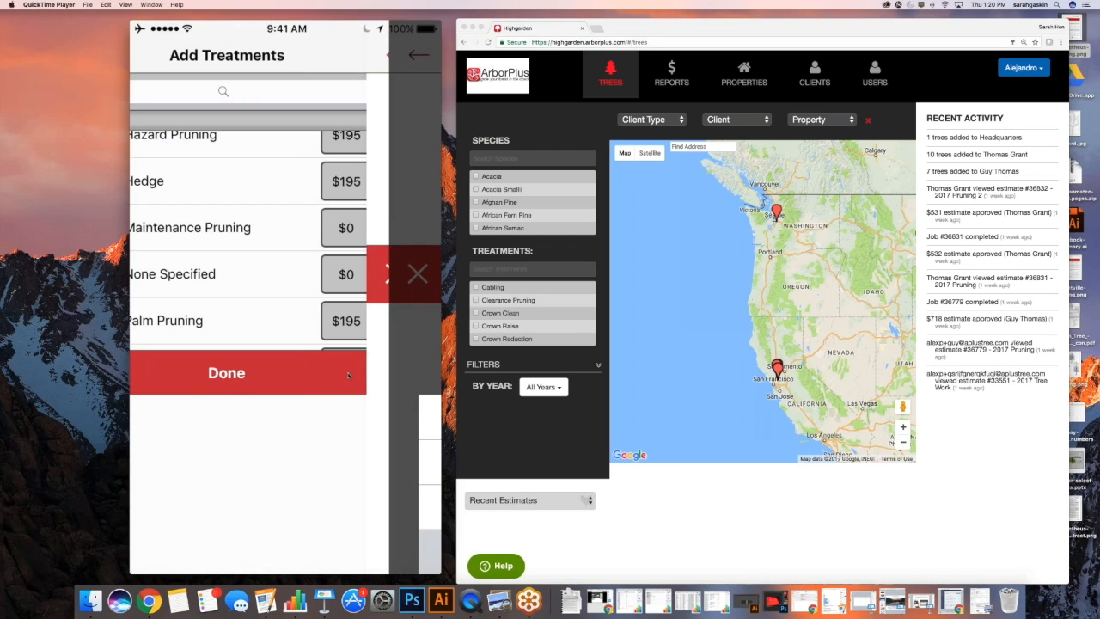
mouse_move(421, 416)
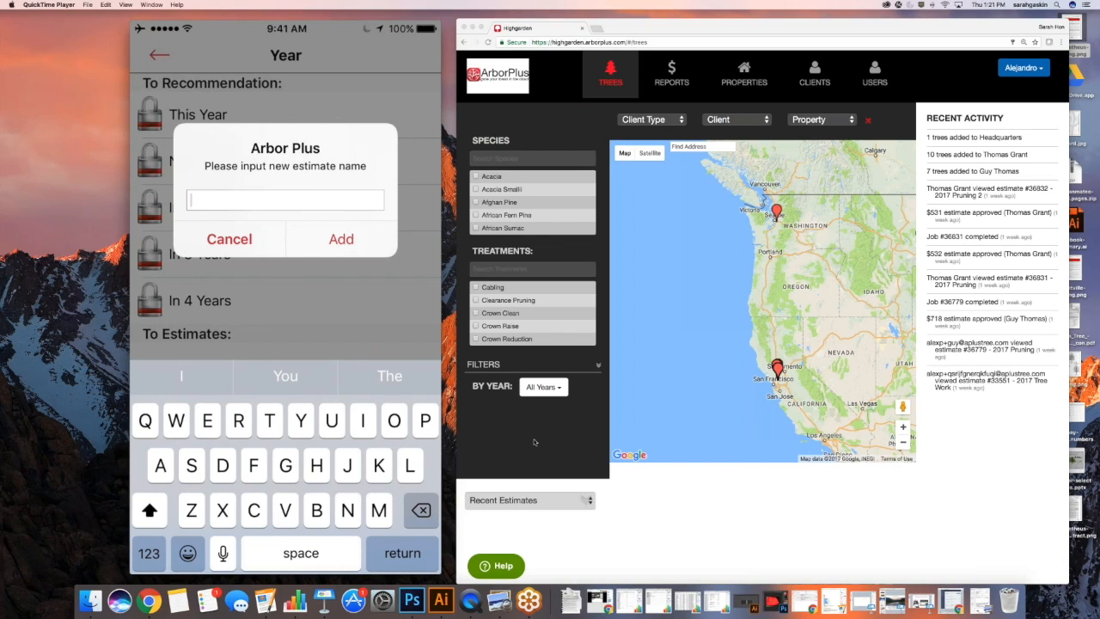
Begin naming the new estimate with 'Front'
type("Front")
Complete the estimate name as 'Front Yard Tree Care 2017' and submit it
type("Yard Tree ")
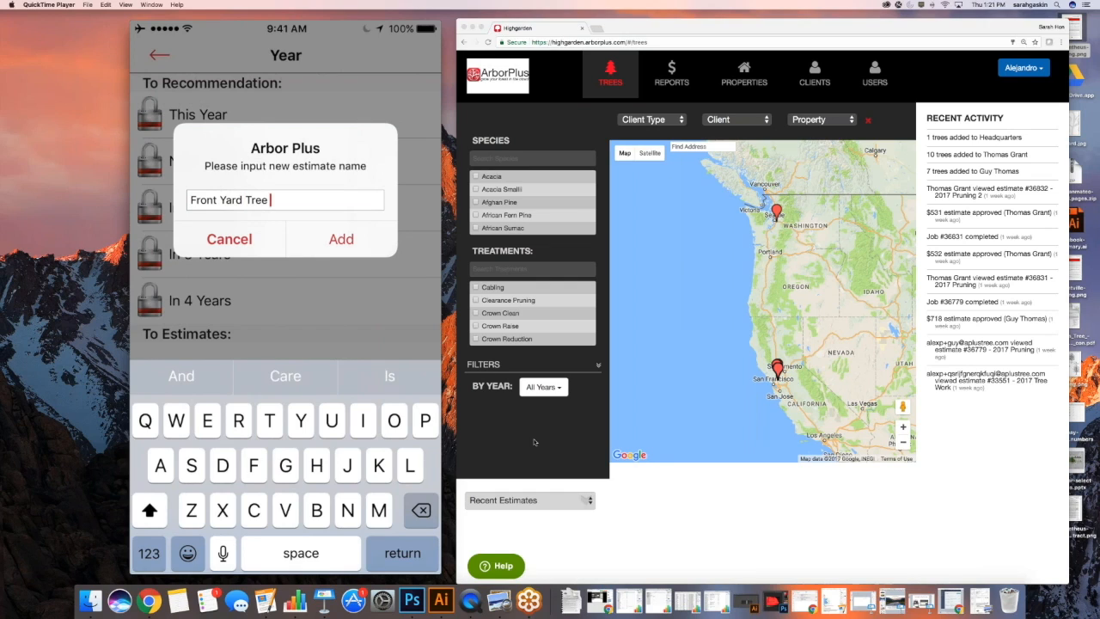
type("Care")
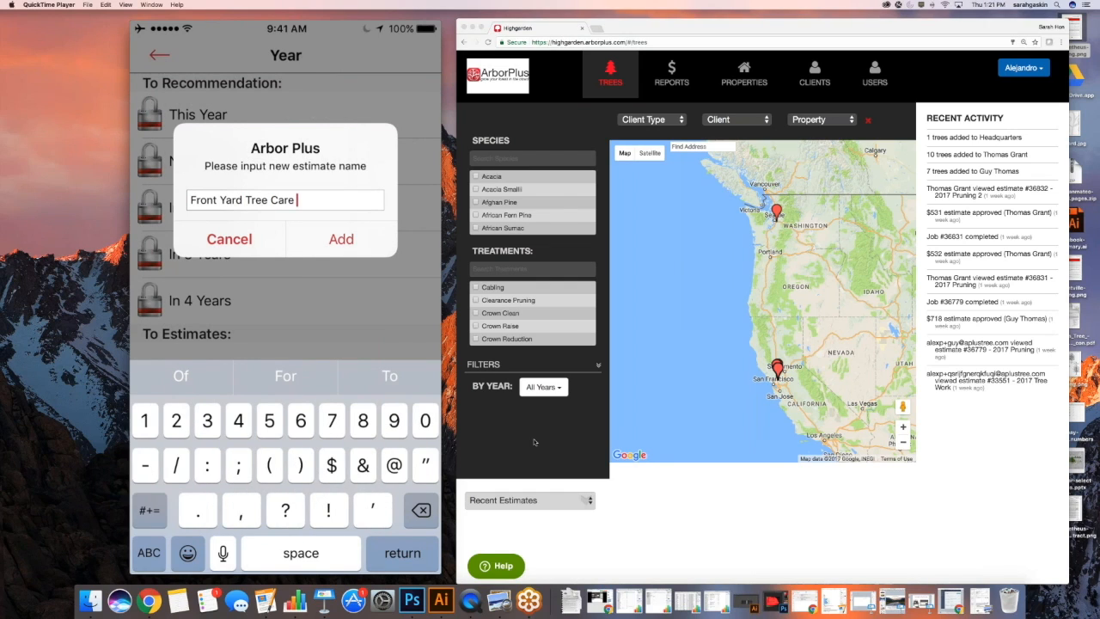
type("2017")
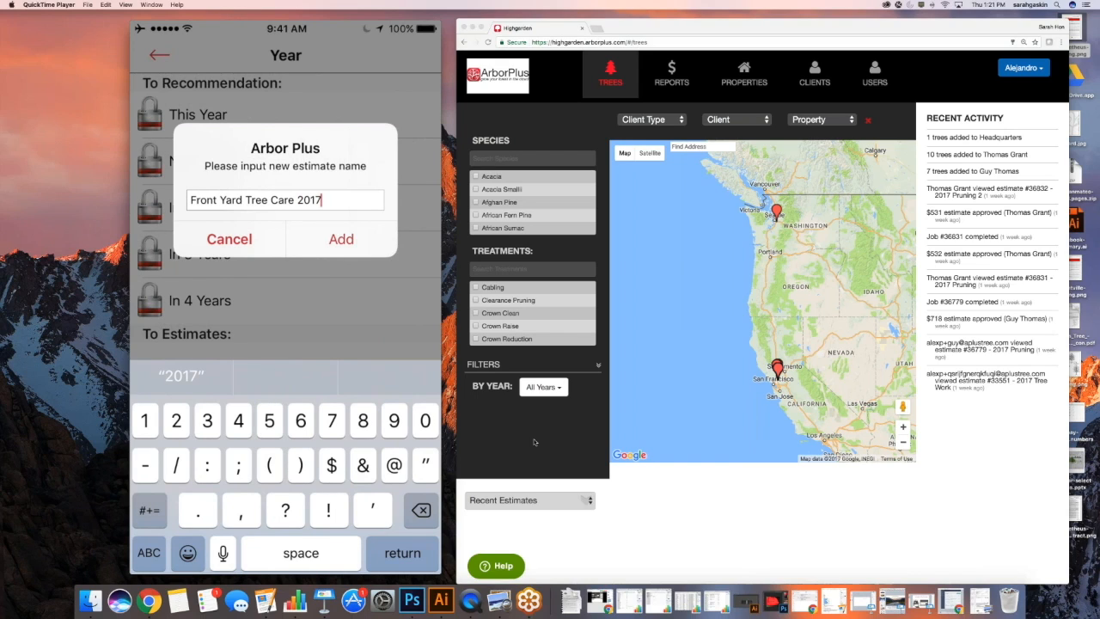
key("Return")
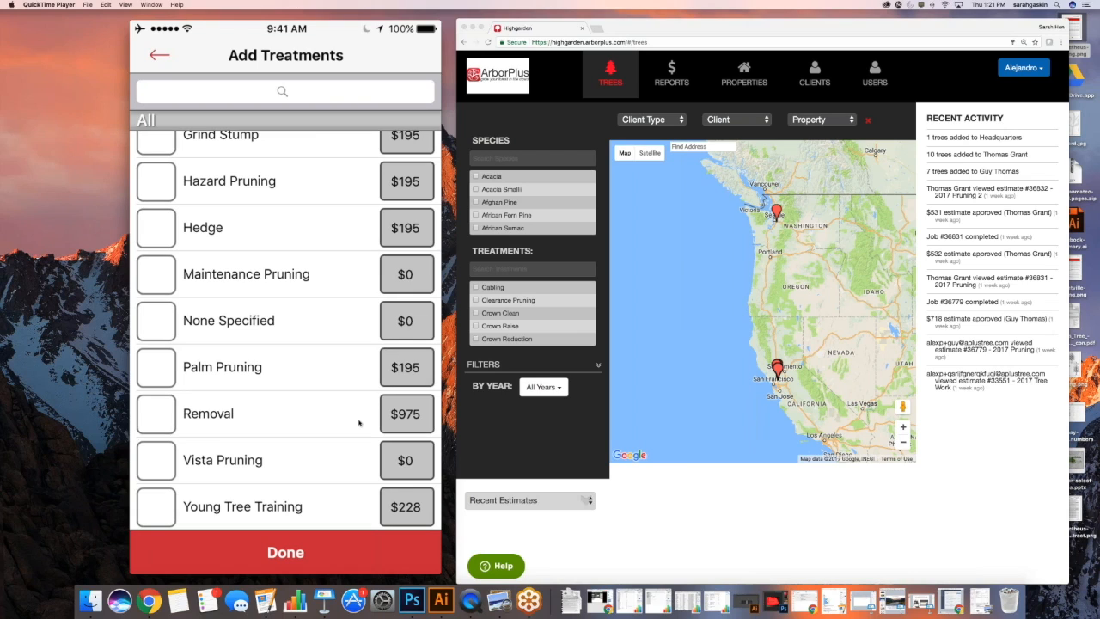
Add Deep Root Fertilization from the treatments list as the tree's treatment
scroll(359, 422, "up", 5)
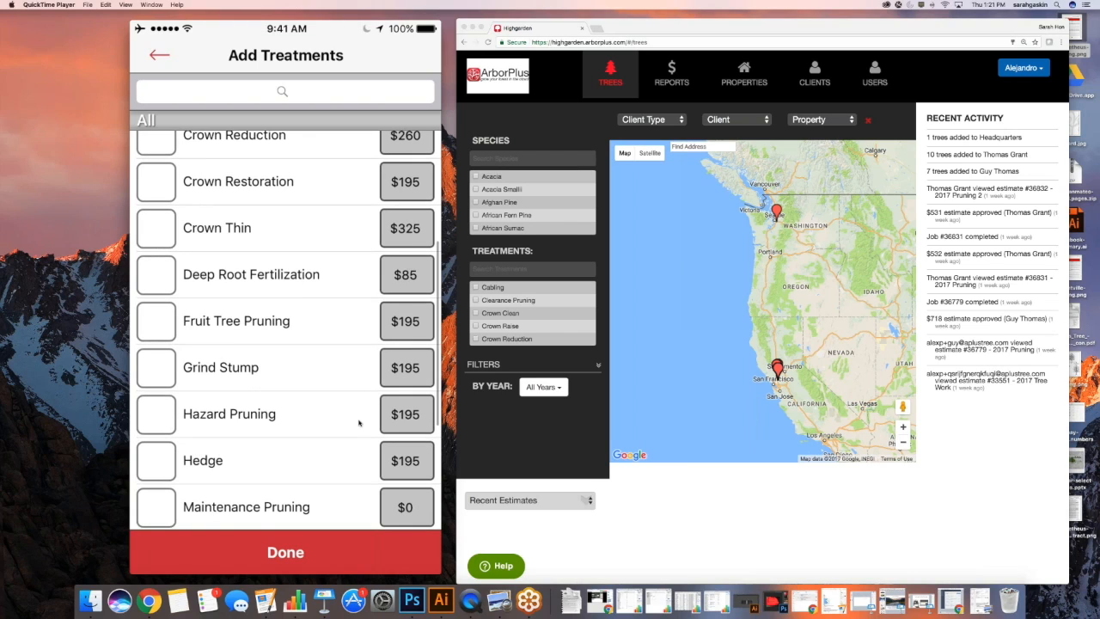
scroll(359, 422, "up", 5)
scroll(359, 422, "down", 2)
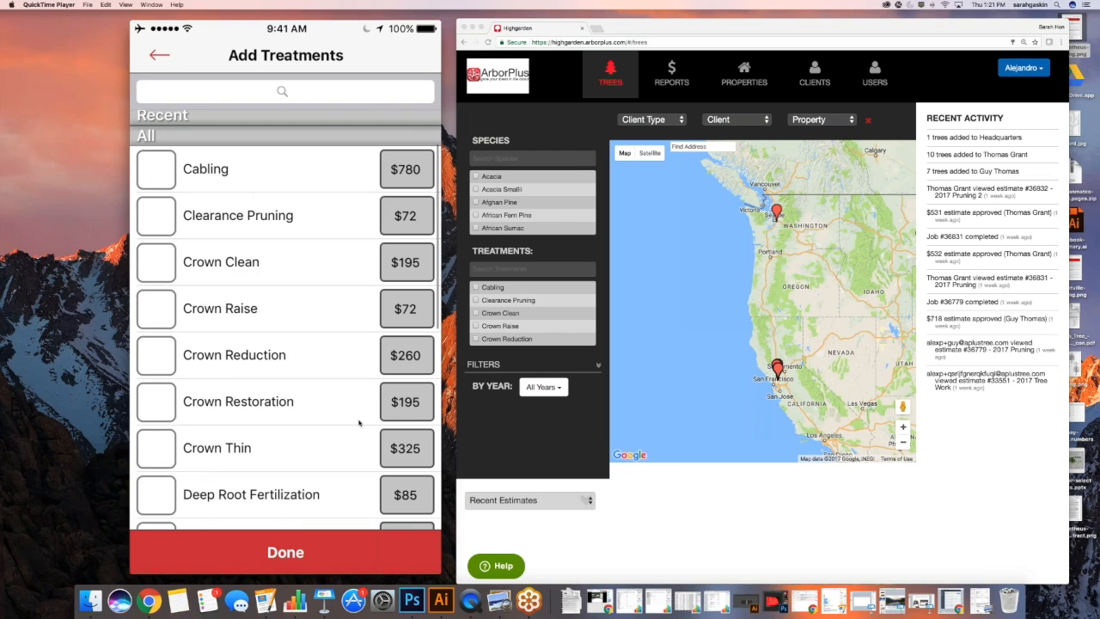
scroll(359, 422, "down", 4)
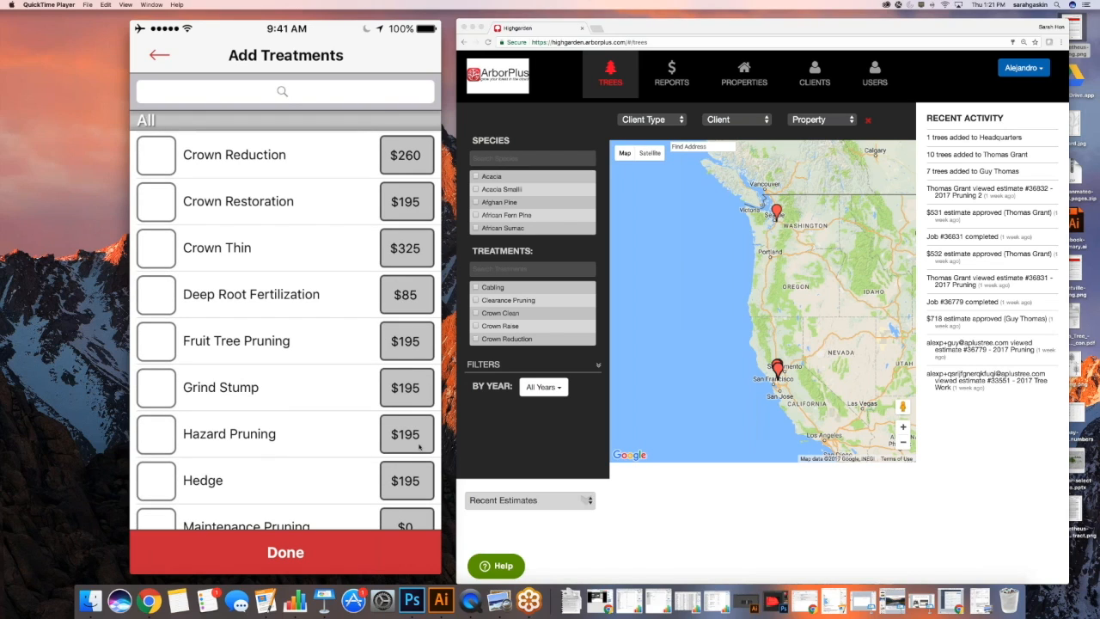
left_click(251, 295)
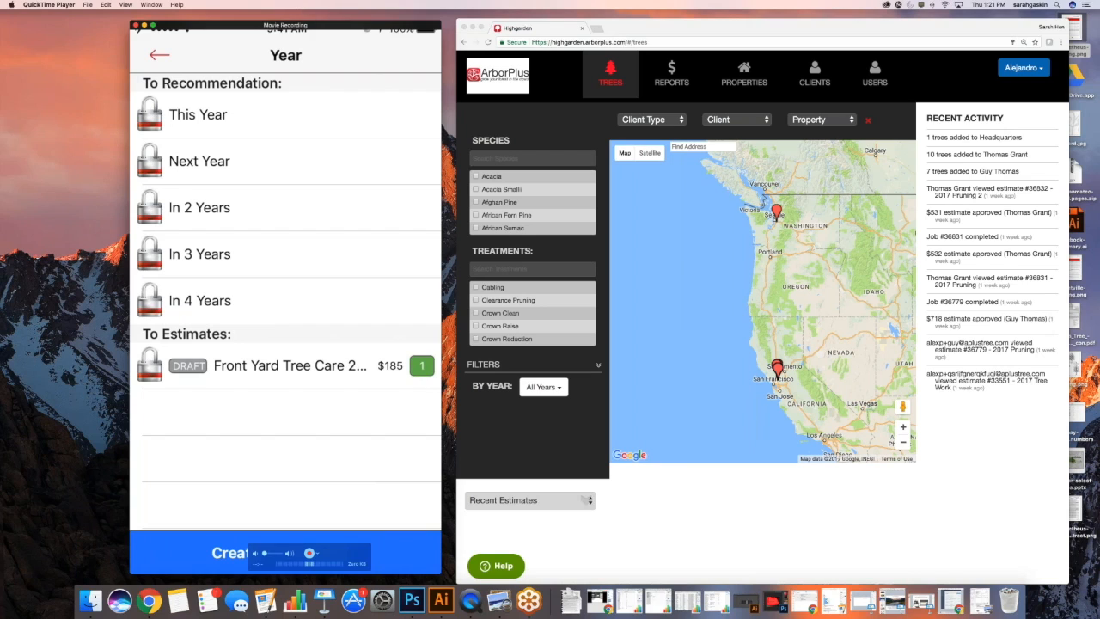
Assign the treatment to the Front Yard Tree Care 2017 draft estimate
left_click(286, 366)
Select the Front Yard Tree Care 2017 draft and review the Crabapple's Grind Stump and Removal treatments
left_click(171, 365)
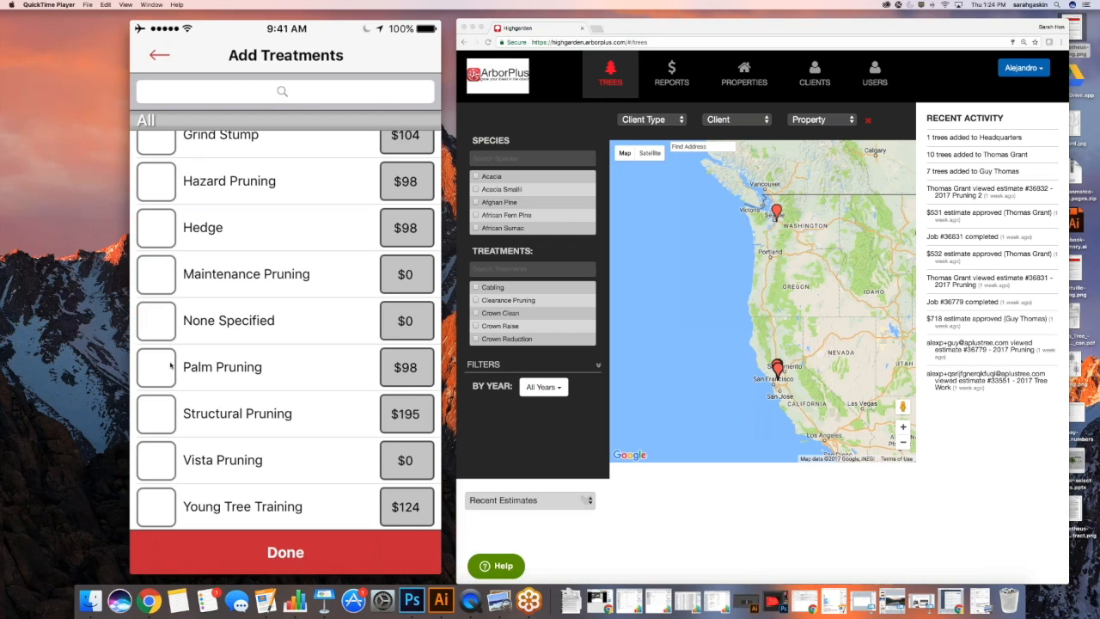
scroll(171, 365, "up", 2)
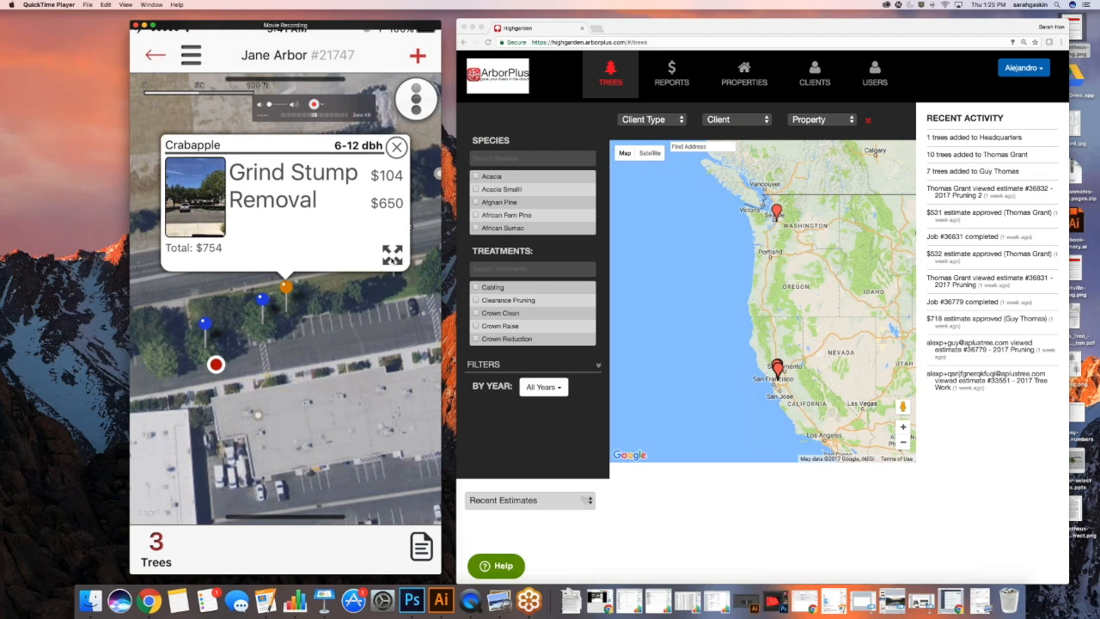
left_click(392, 255)
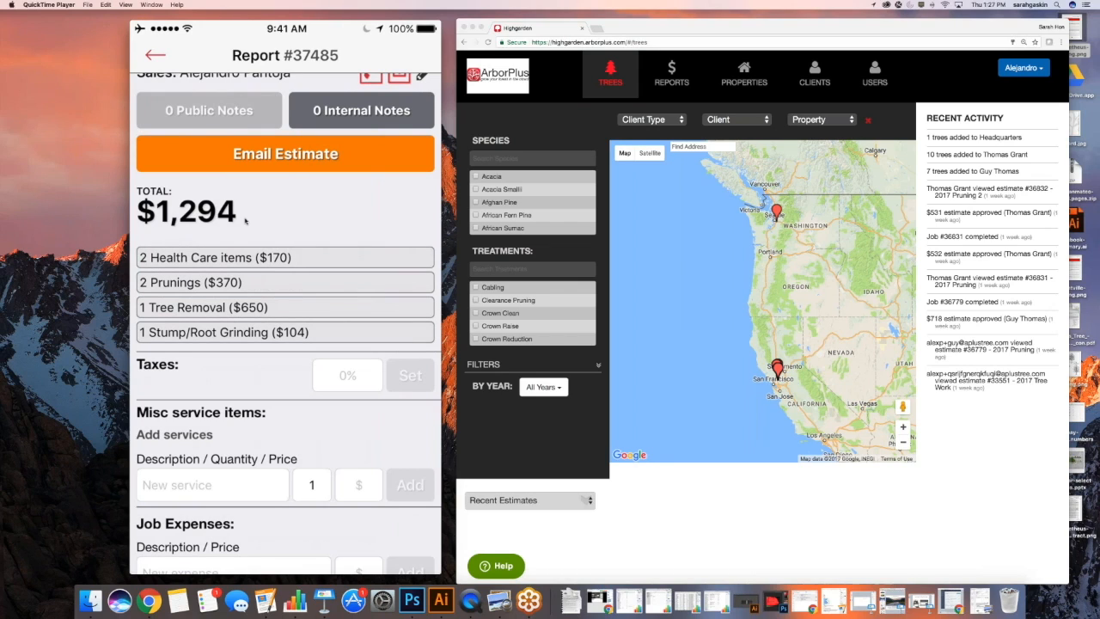
Open the estimate's internal notes and write 'Dont forget orchard ladder.'
scroll(245, 221, "up", 1)
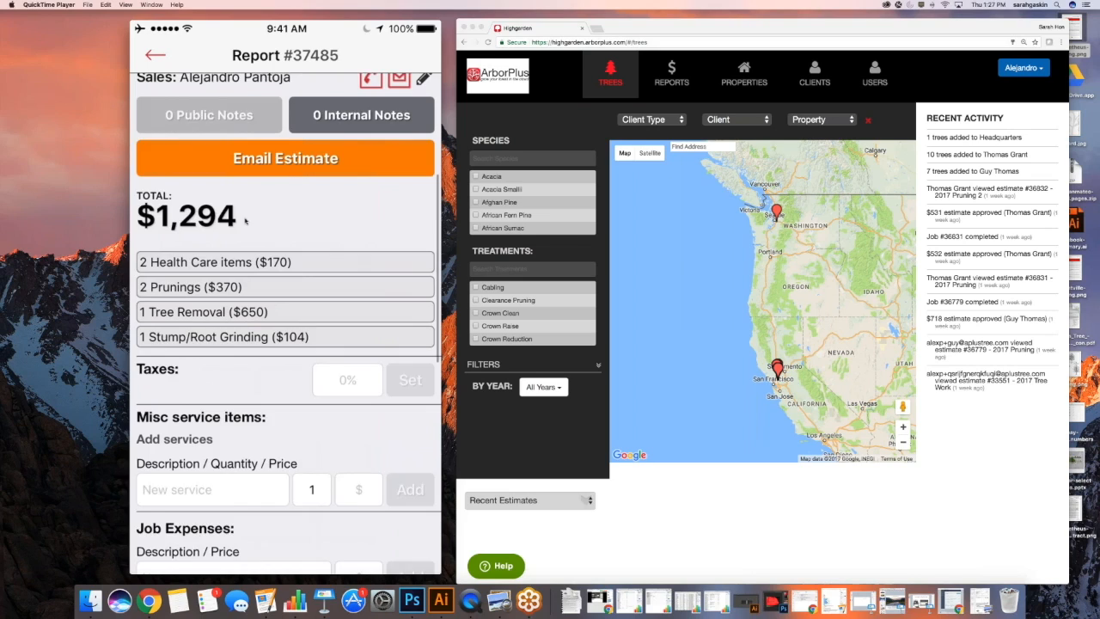
scroll(245, 221, "up", 2)
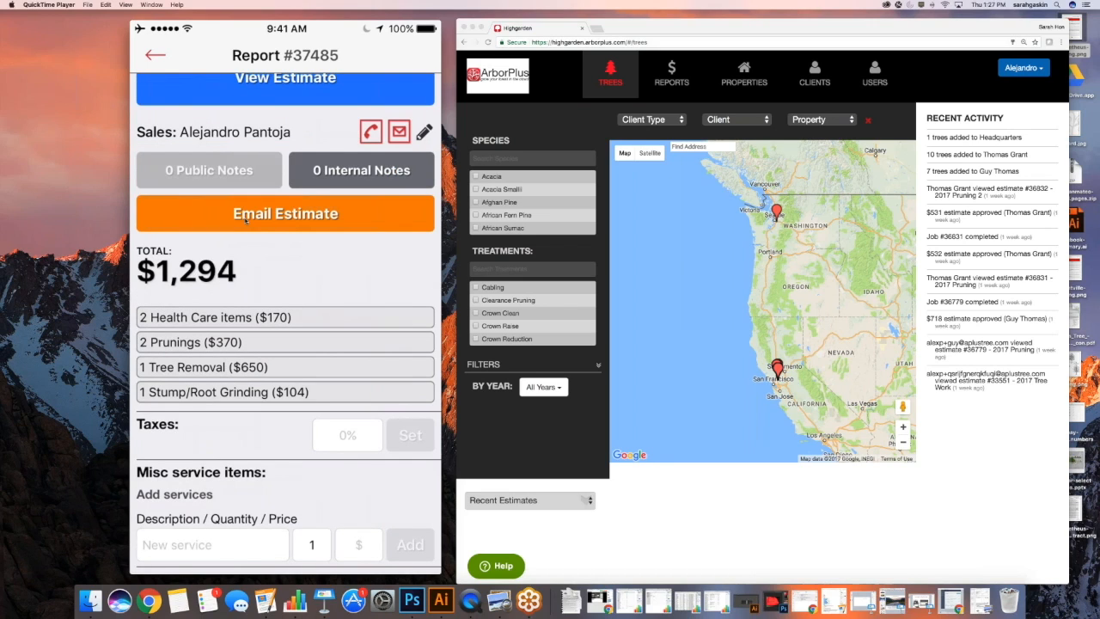
scroll(245, 221, "up", 3)
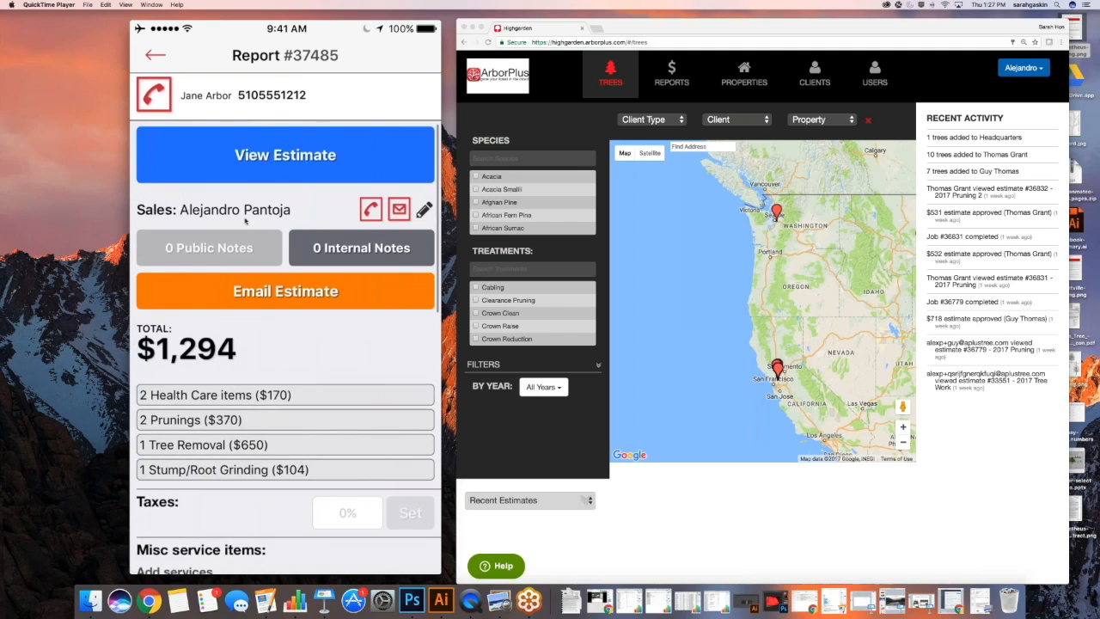
scroll(245, 221, "up", 2)
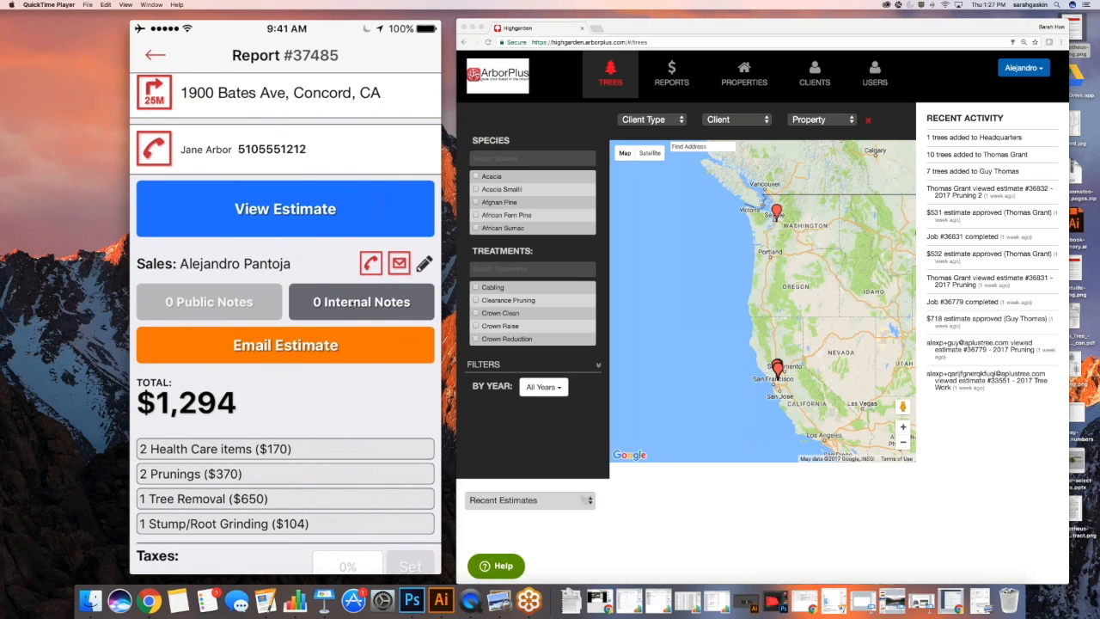
left_click(351, 303)
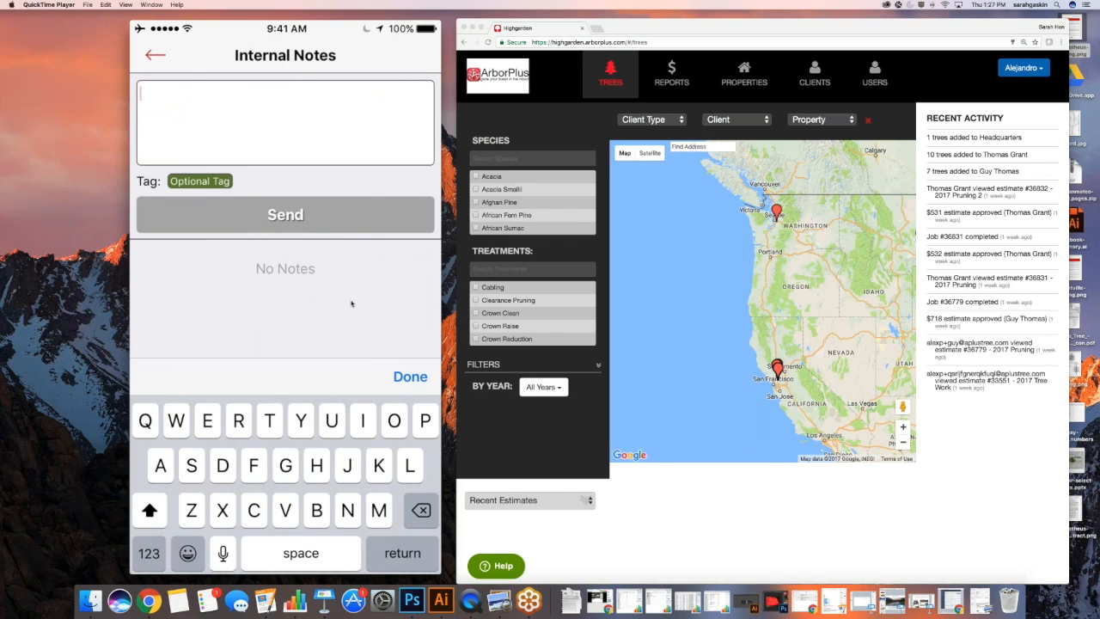
type("Dont f")
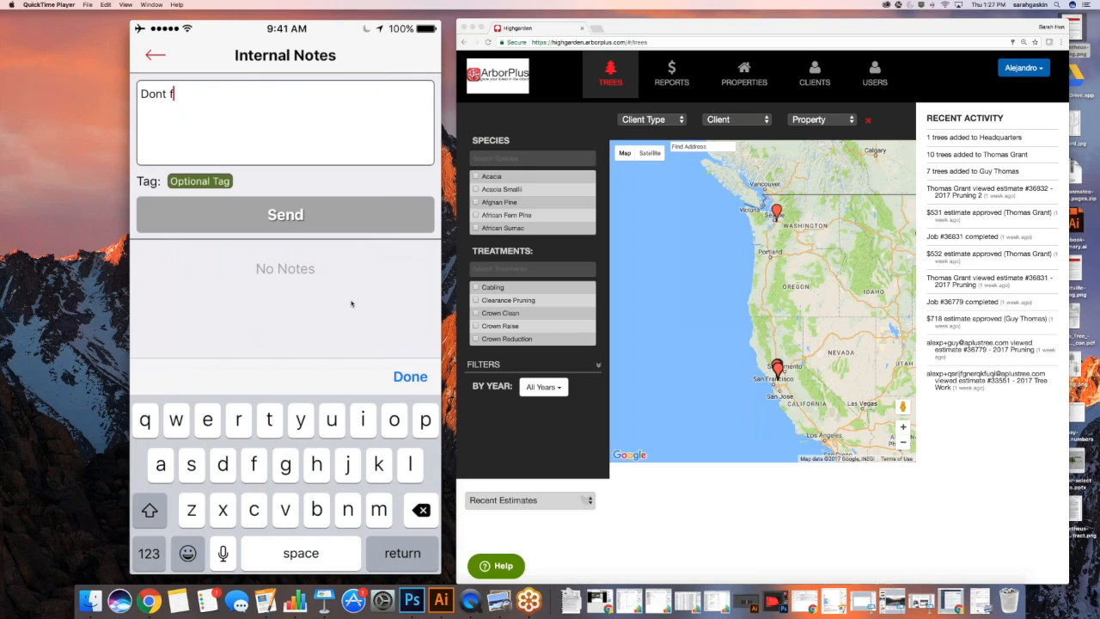
type("orget")
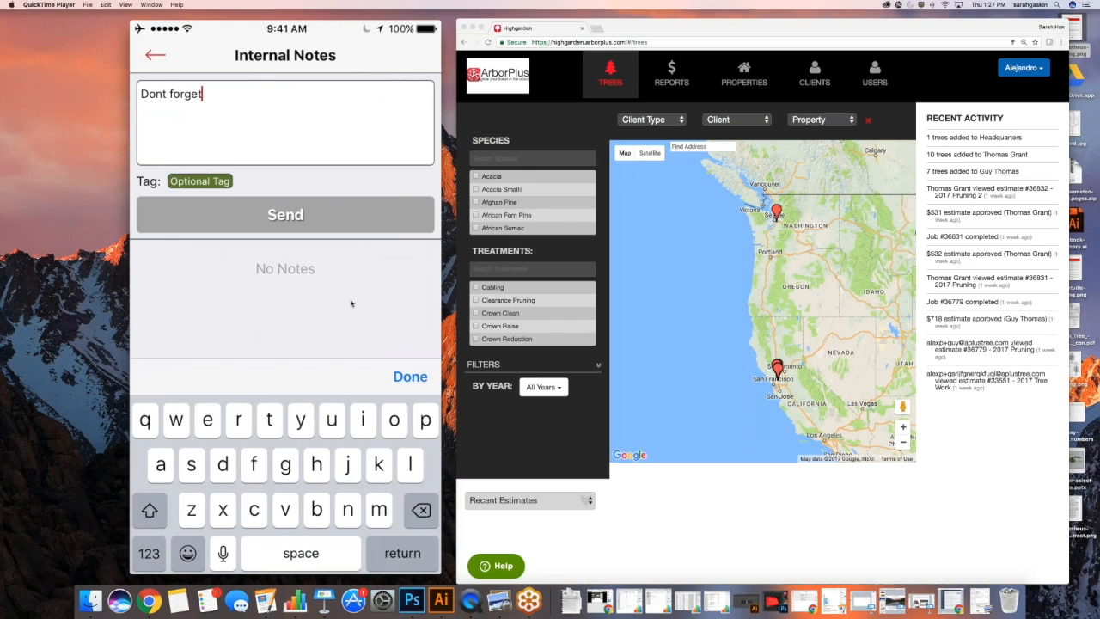
type(" orcha")
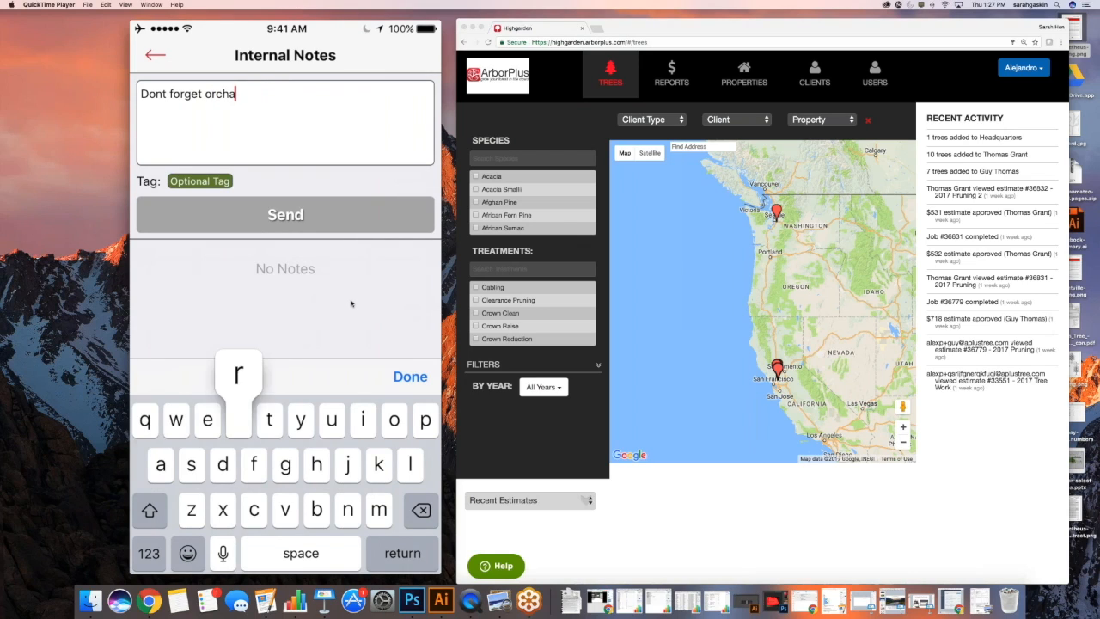
type("rd ladde")
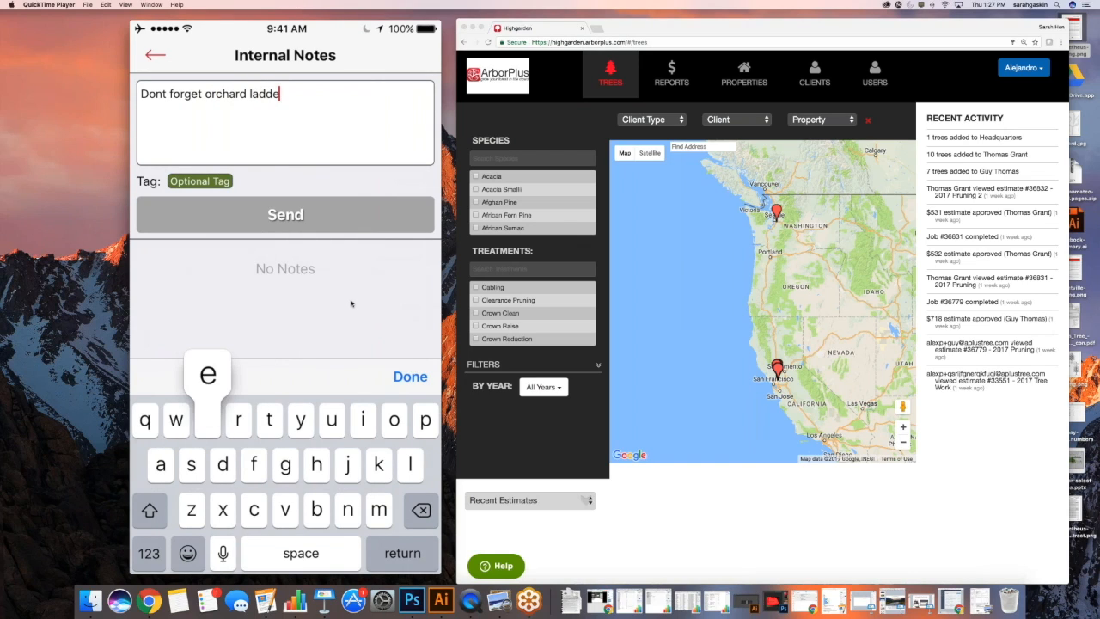
type("r.")
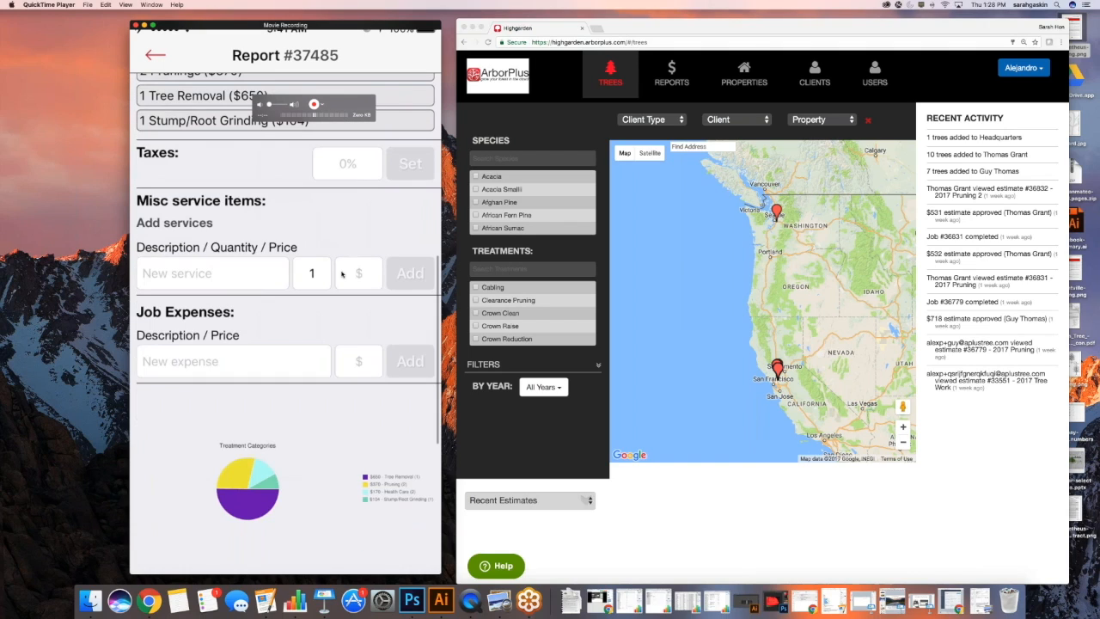
Select the New service field under Misc service items on Report #37485
left_click(183, 271)
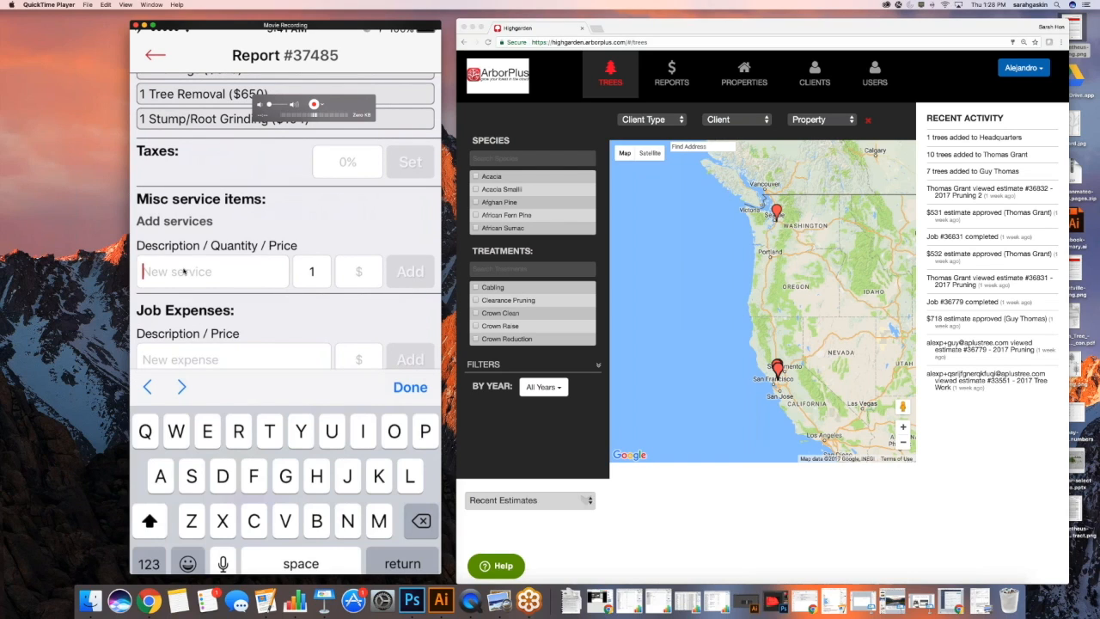
Add misc service item 'Denria removal', quantity 1 at $250, to the report
type("Du")
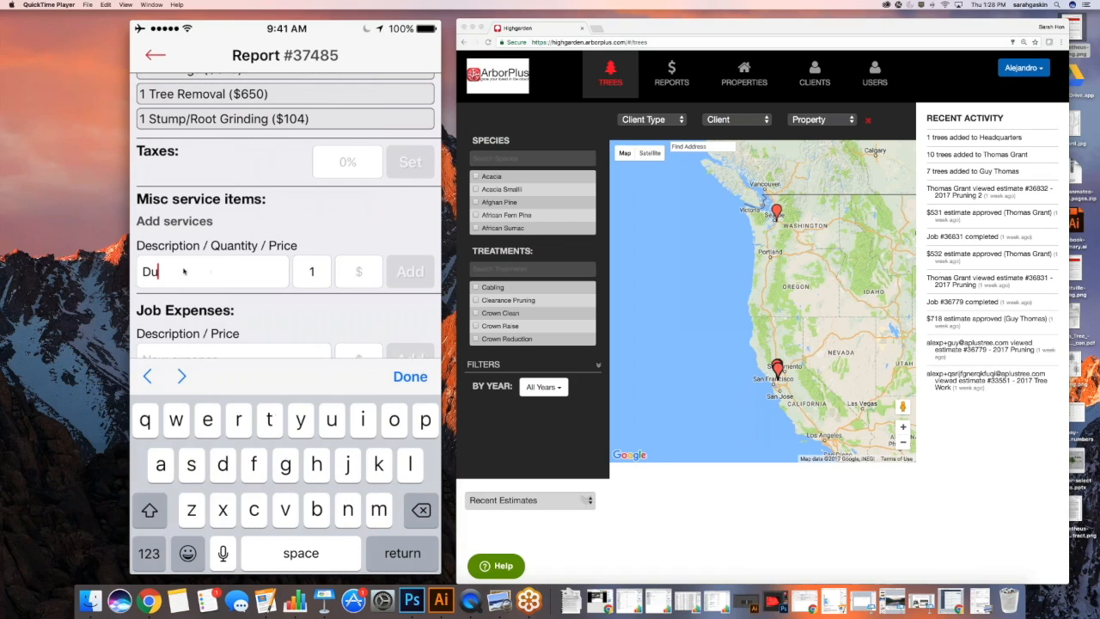
key("BackSpace")
key("BackSpace")
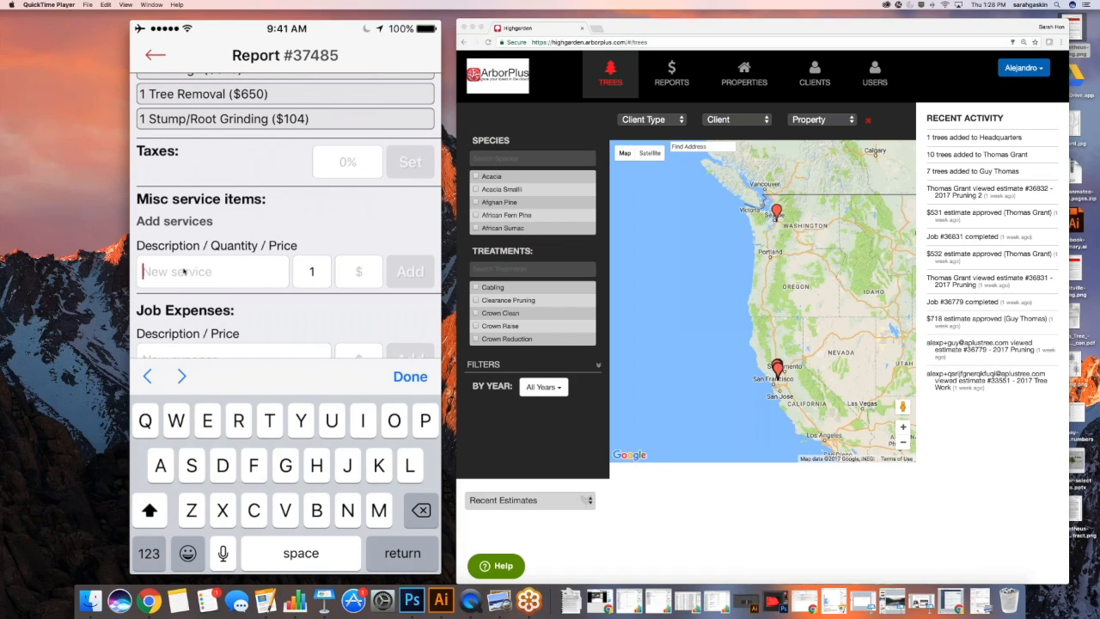
type("D")
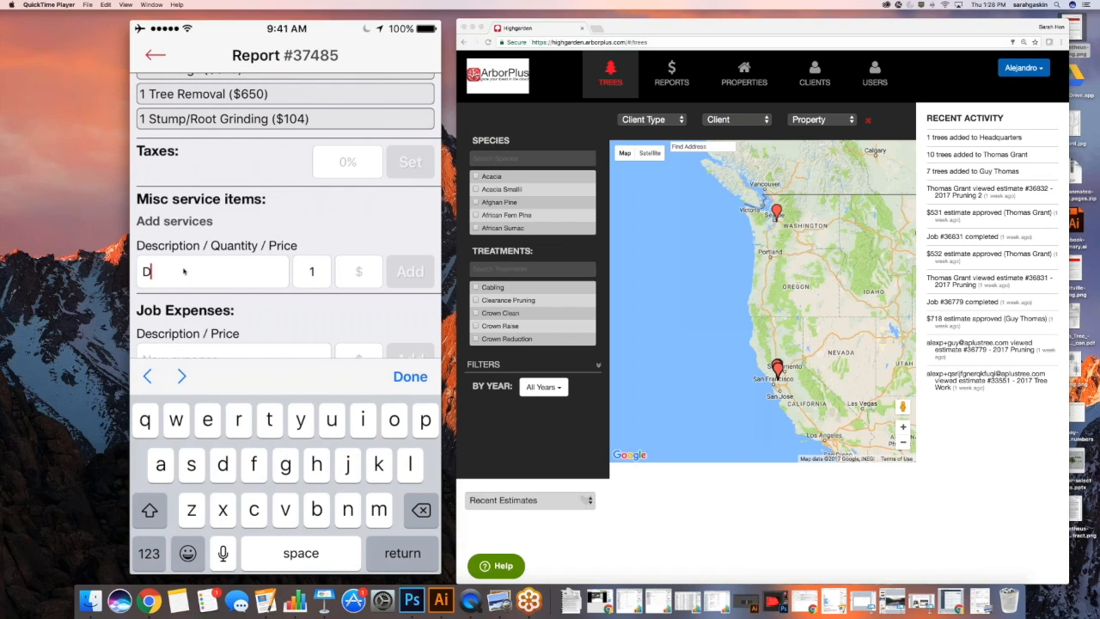
type("enria removal")
key("Tab")
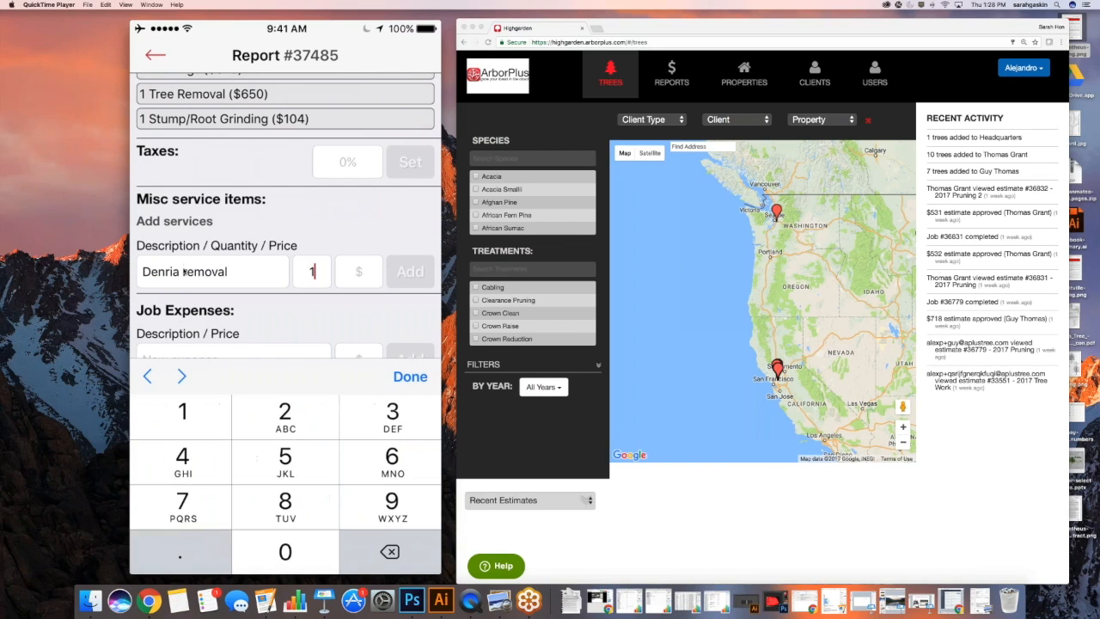
type("1")
key("Tab")
type("250")
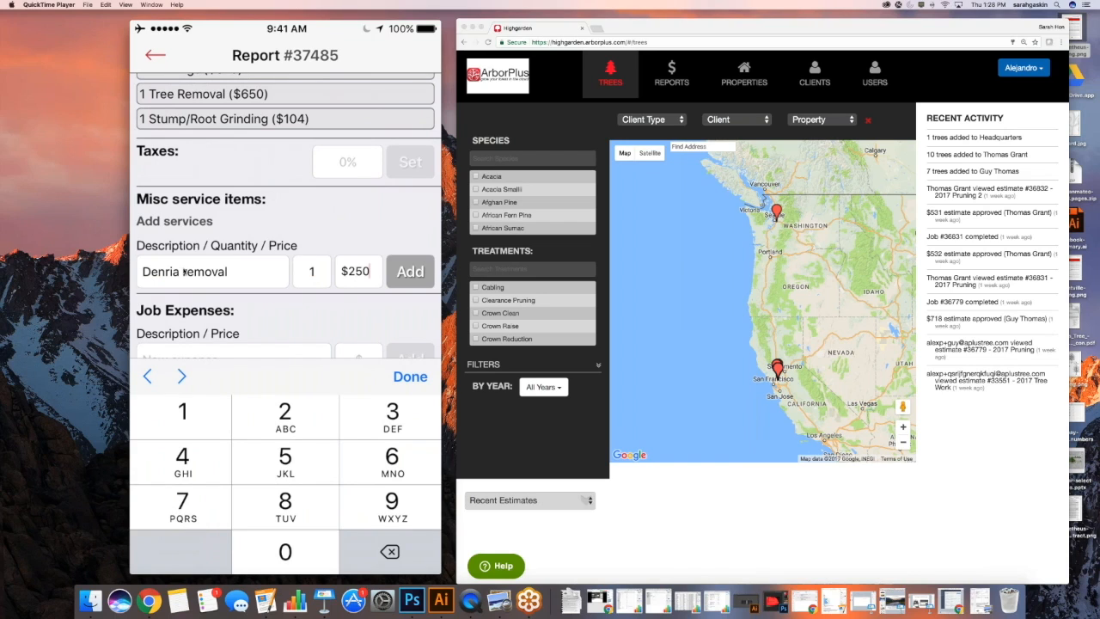
key("Return")
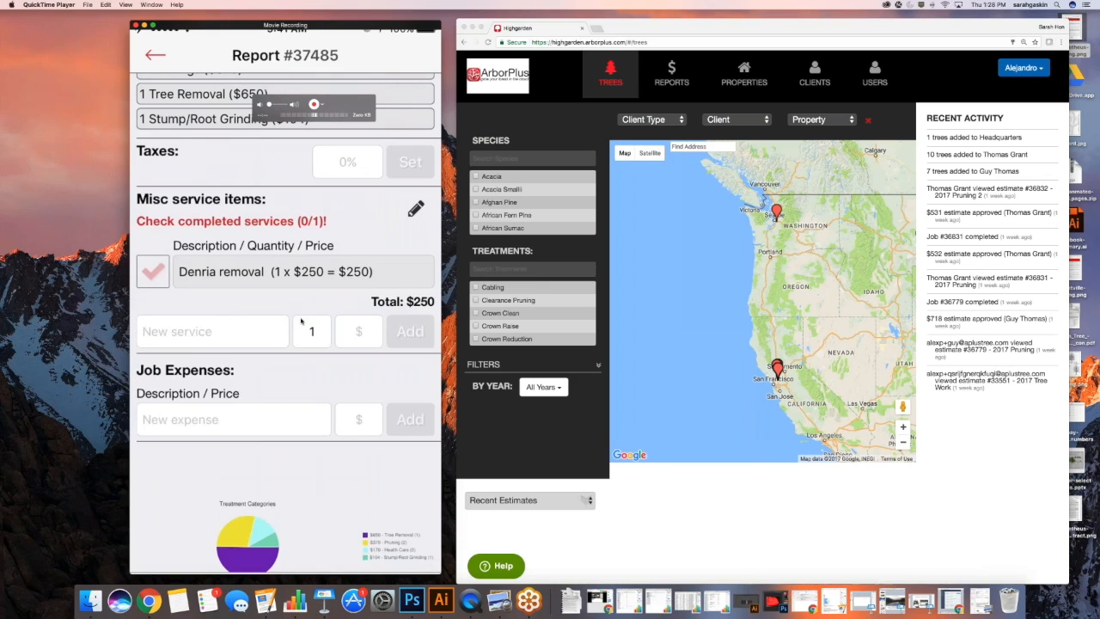
scroll(301, 322, "down", 1)
scroll(301, 321, "down", 1)
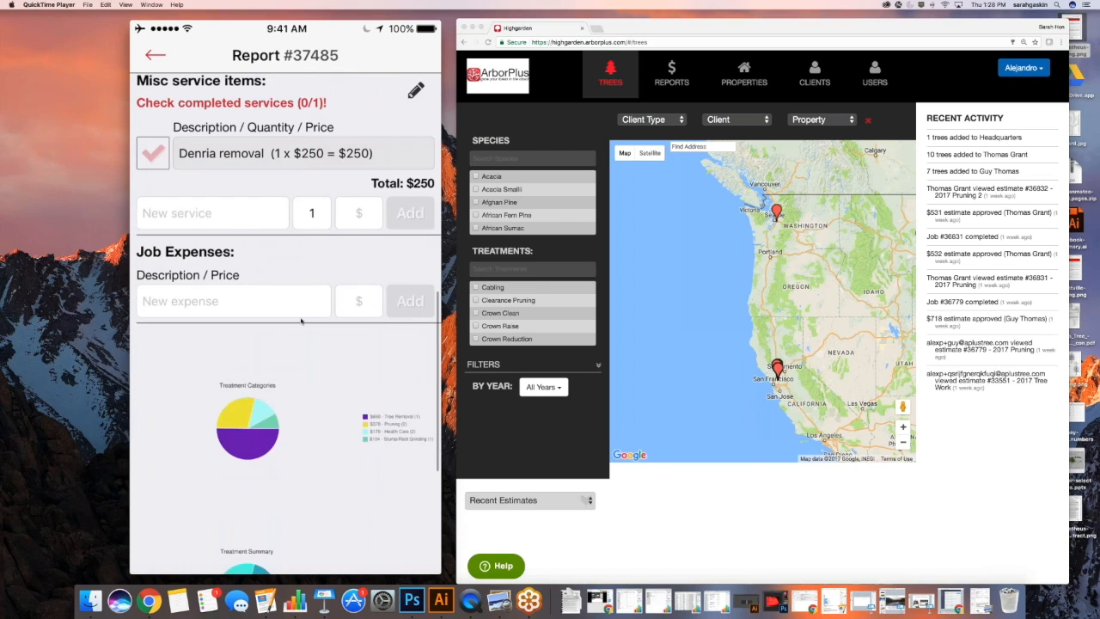
scroll(301, 321, "down", 1)
scroll(301, 322, "down", 3)
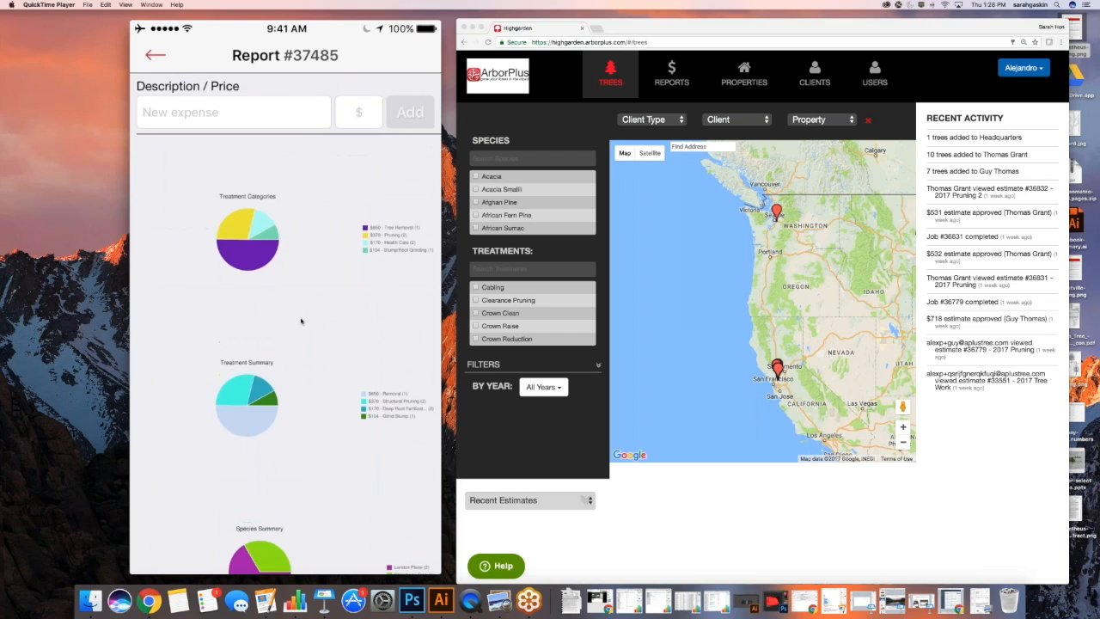
scroll(301, 322, "down", 2)
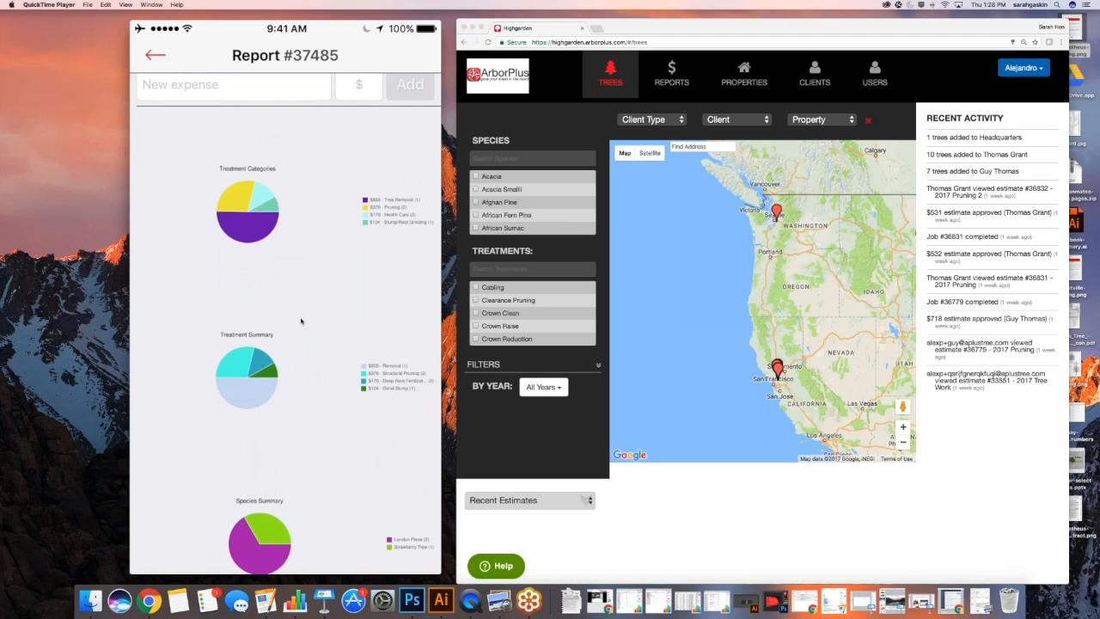
scroll(300, 321, "down", 2)
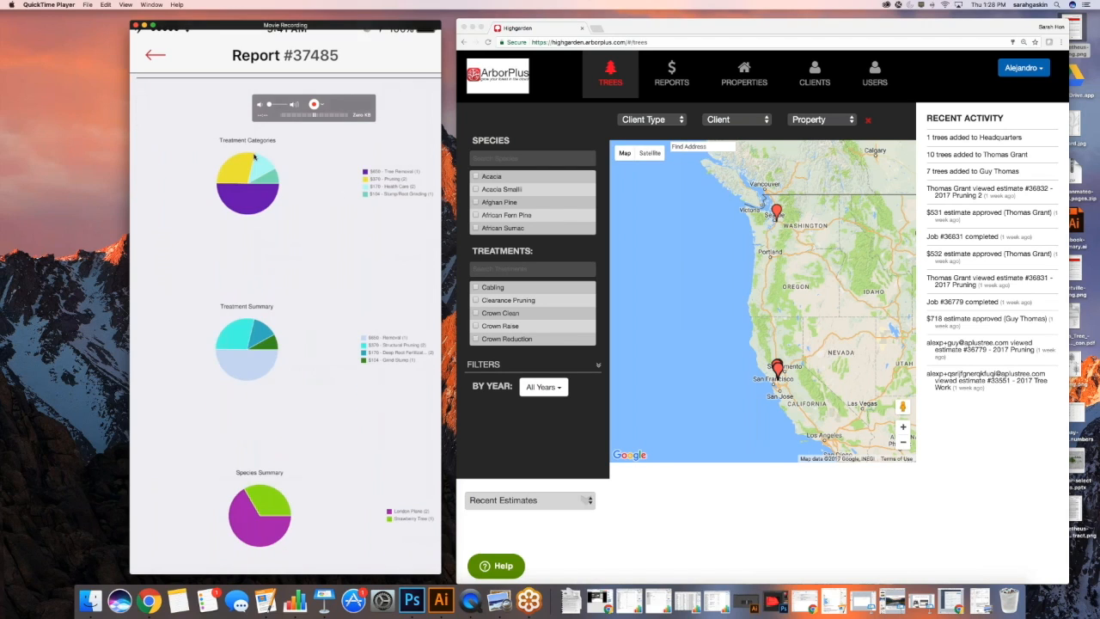
scroll(391, 361, "down", 1)
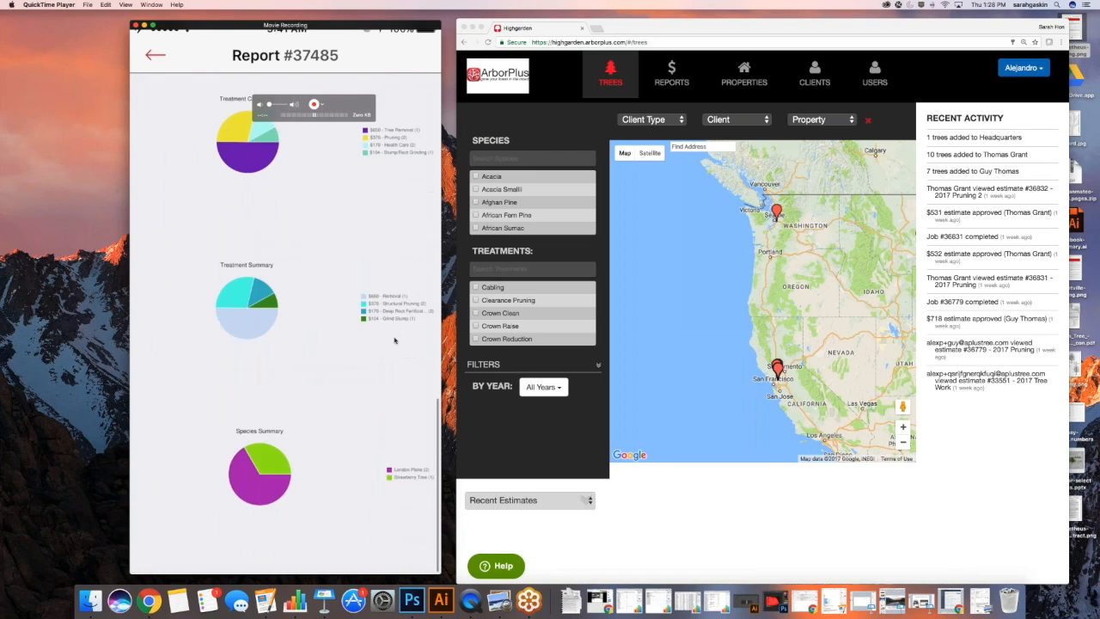
scroll(395, 341, "down", 1)
scroll(395, 465, "down", 1)
scroll(388, 465, "up", 10)
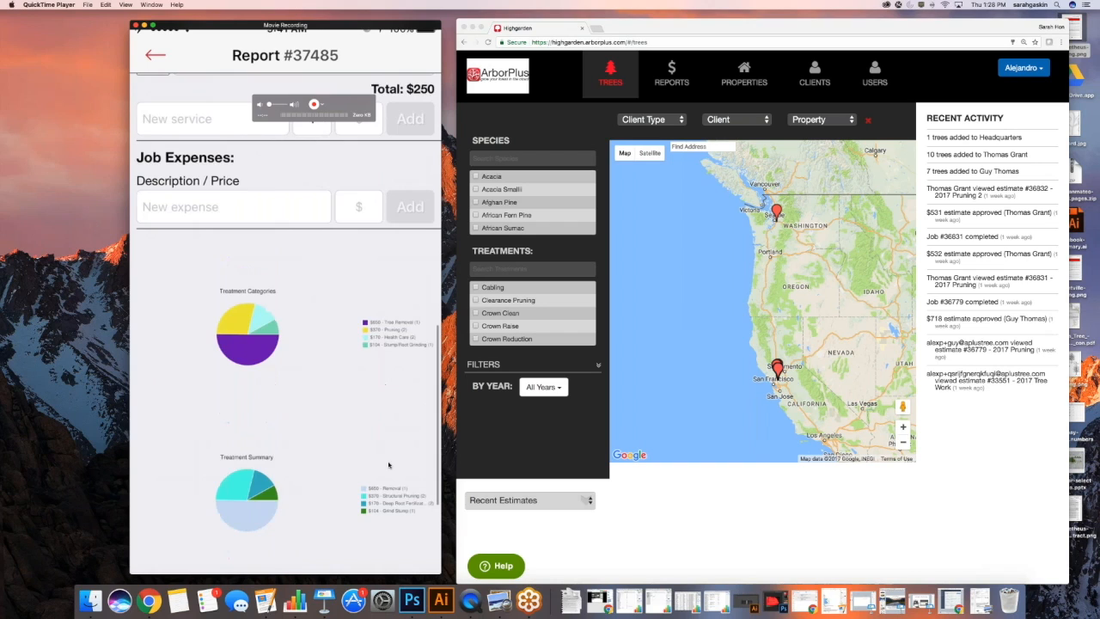
scroll(388, 465, "up", 7)
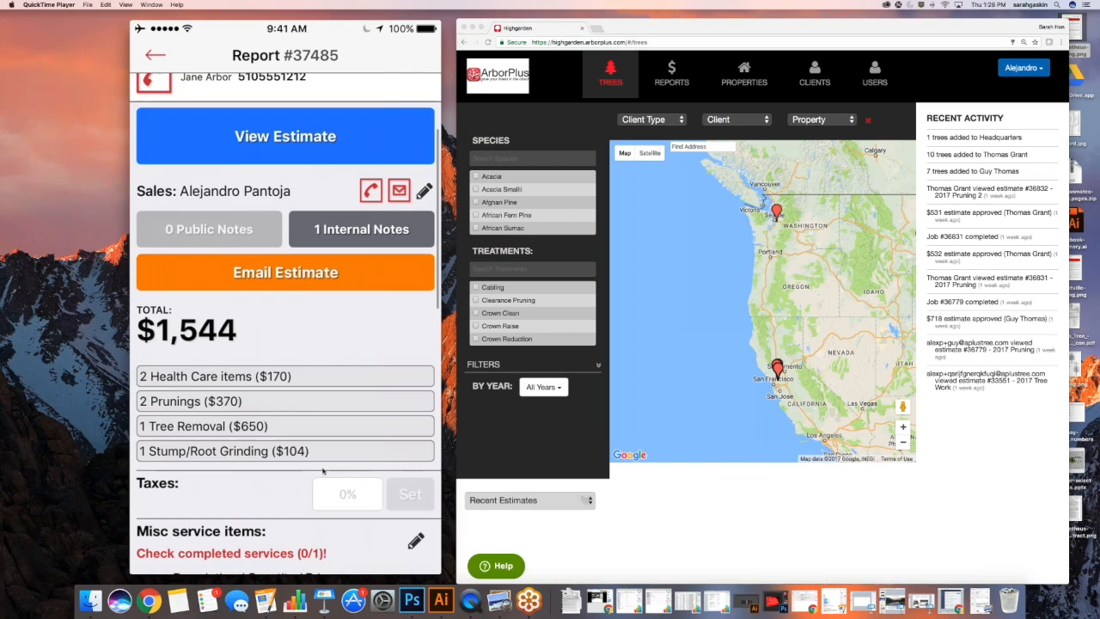
scroll(280, 335, "up", 4)
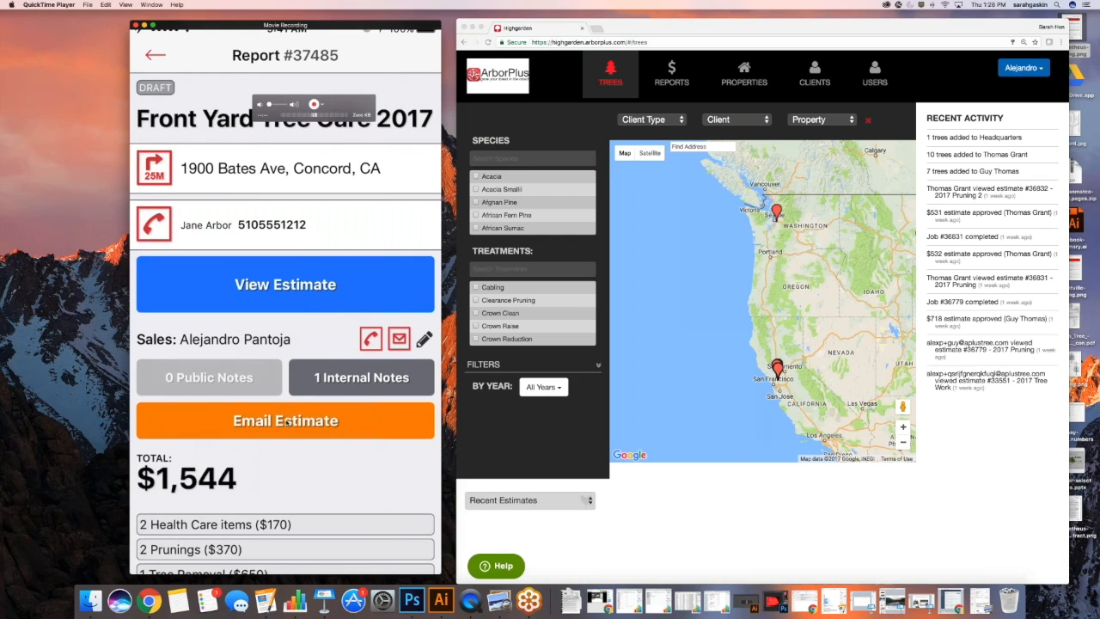
Send the Front Yard Tree Care 2017 estimate by e-mail with the standard message
left_click(286, 422)
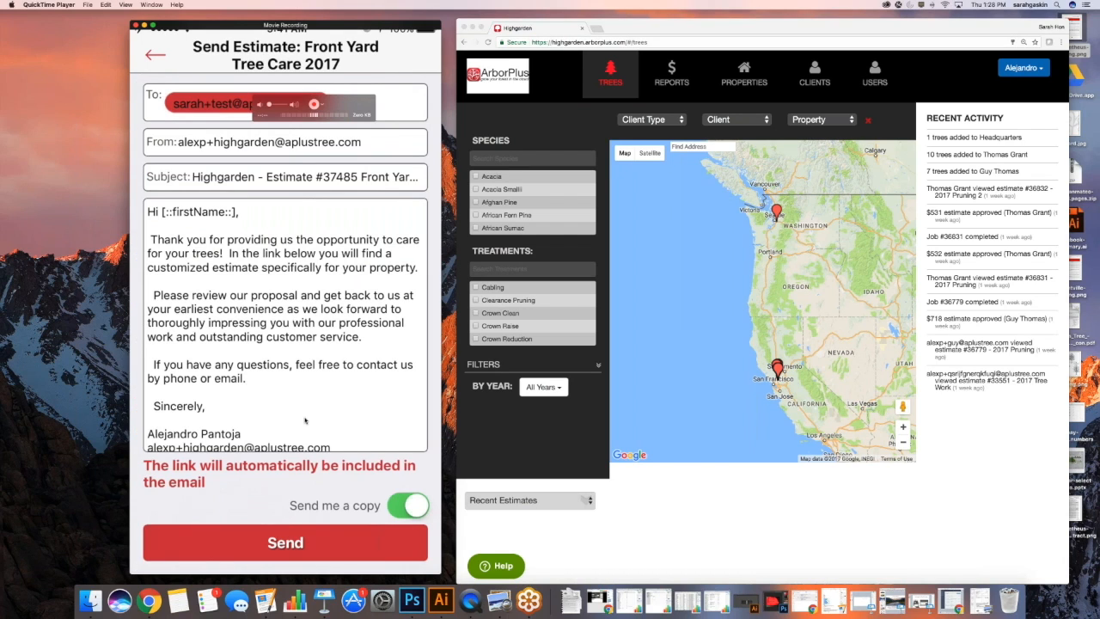
scroll(304, 421, "down", 3)
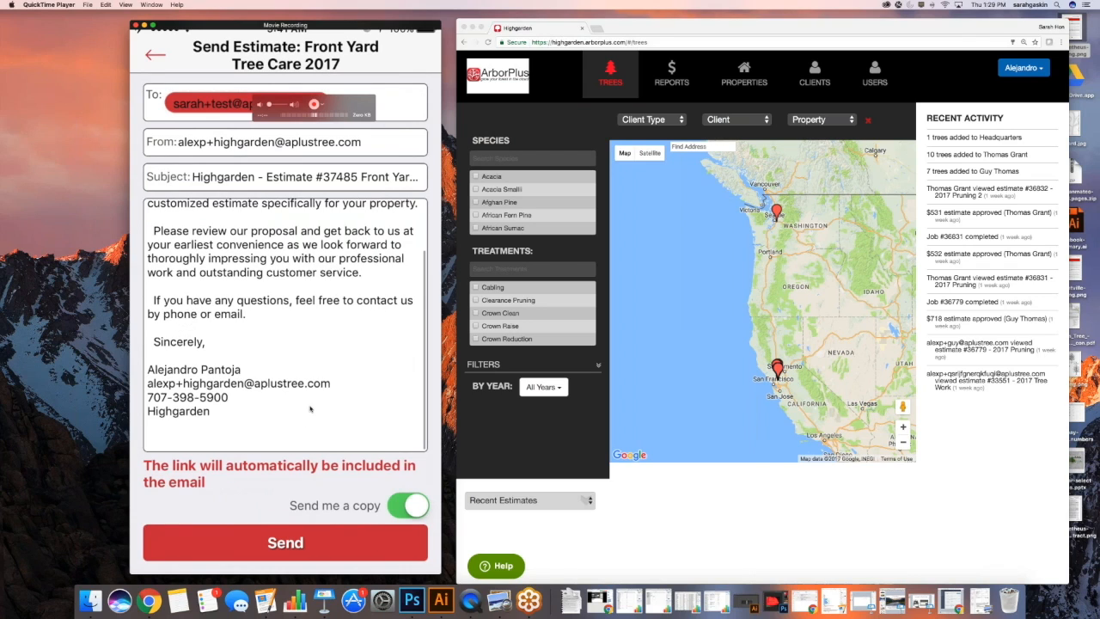
scroll(311, 409, "up", 3)
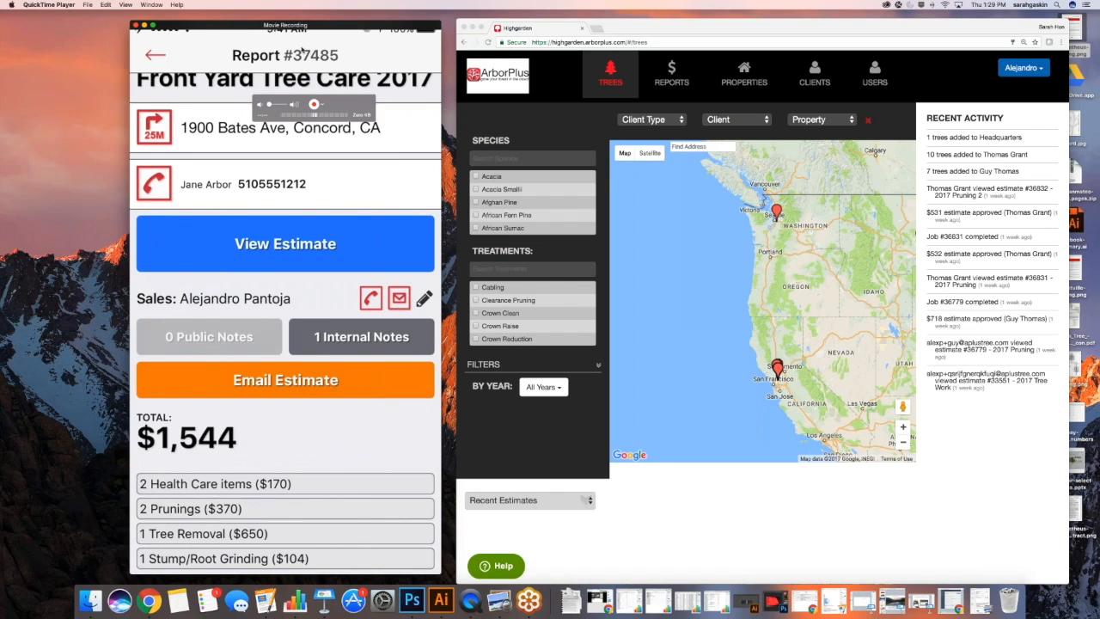
left_click_drag(302, 50, 252, 43)
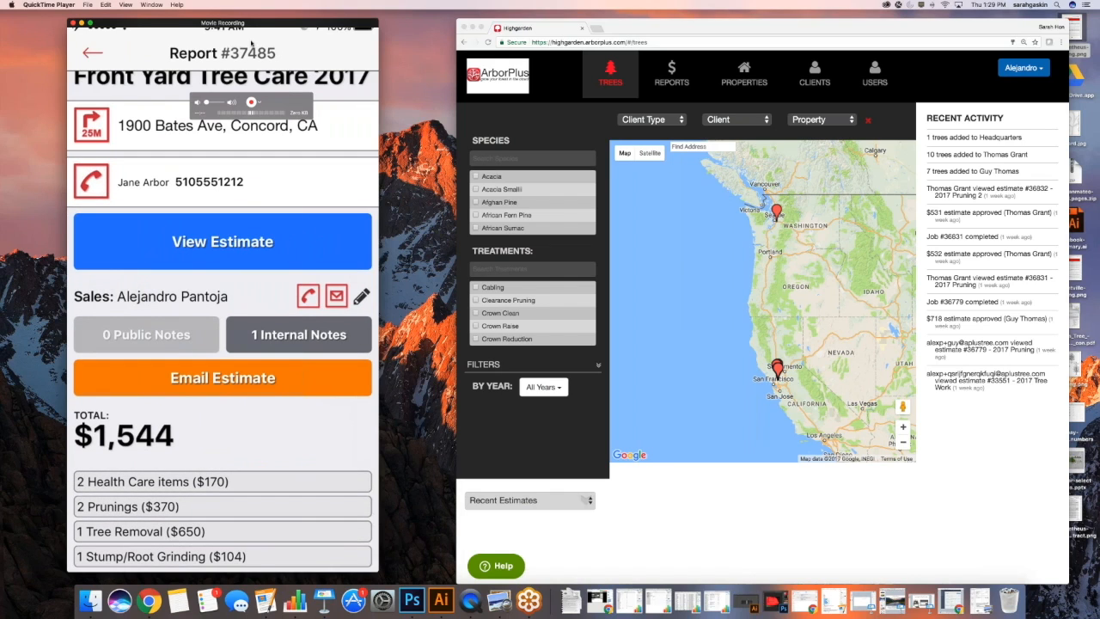
Reload the trees map so recent activity shows 3 trees added to the new client
left_click_drag(646, 26, 574, 26)
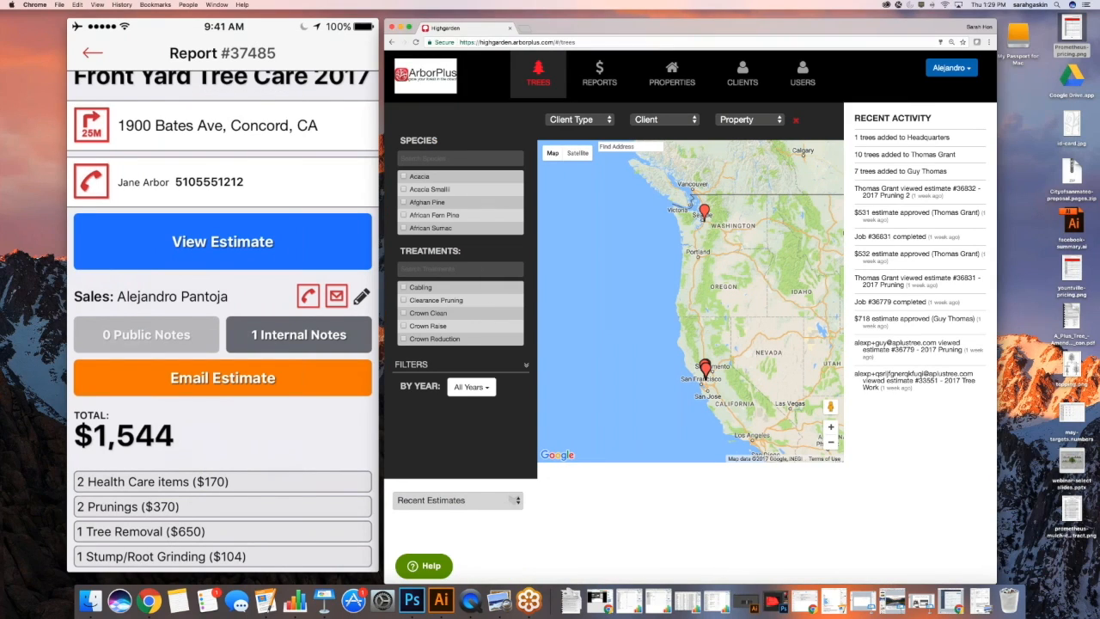
key("super+r")
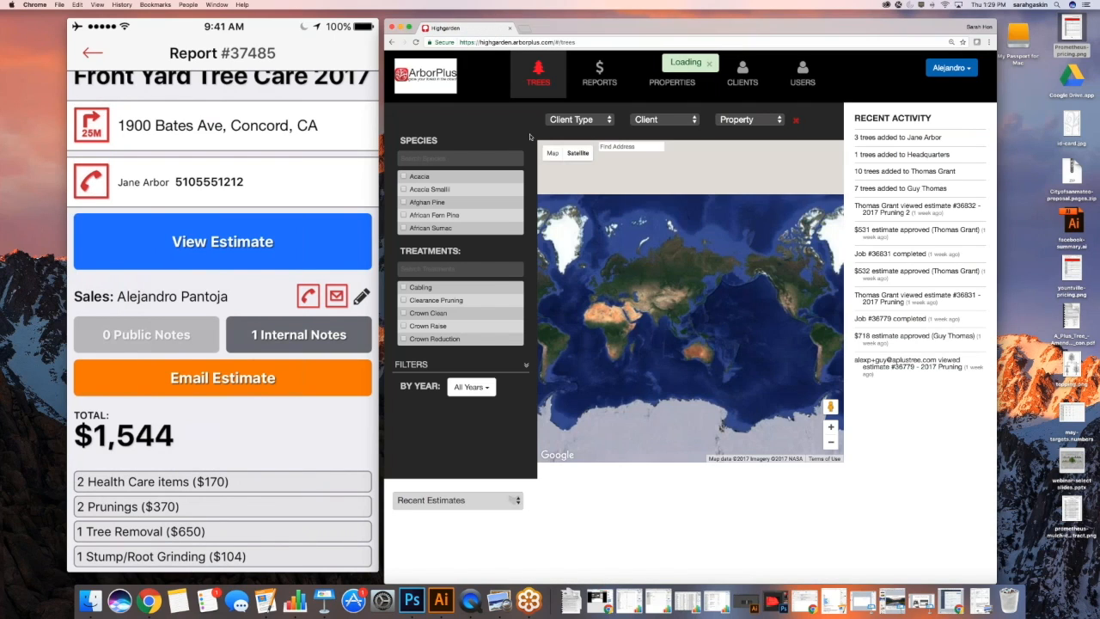
left_click(751, 121)
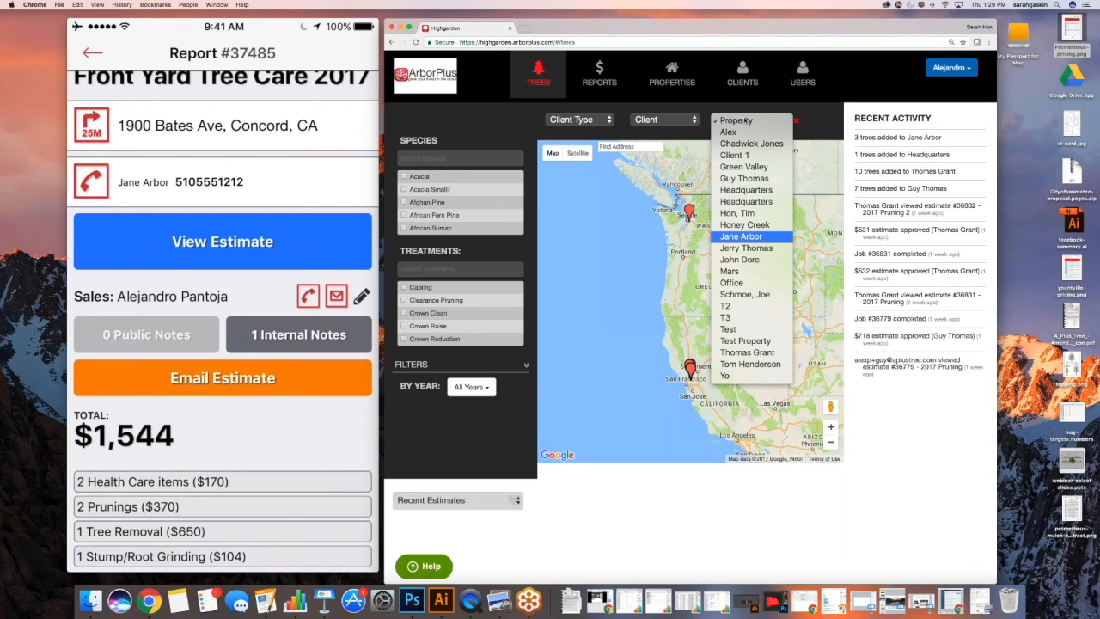
Filter the trees map to Residential Clients and the customer's property, showing the first London Plane
left_click(702, 106)
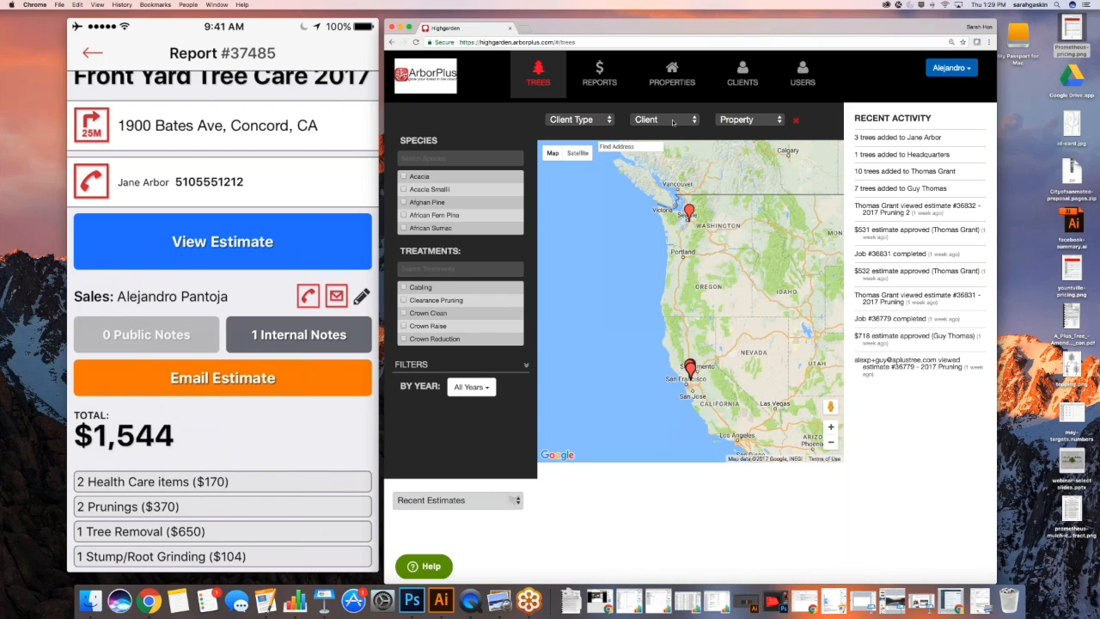
left_click(673, 122)
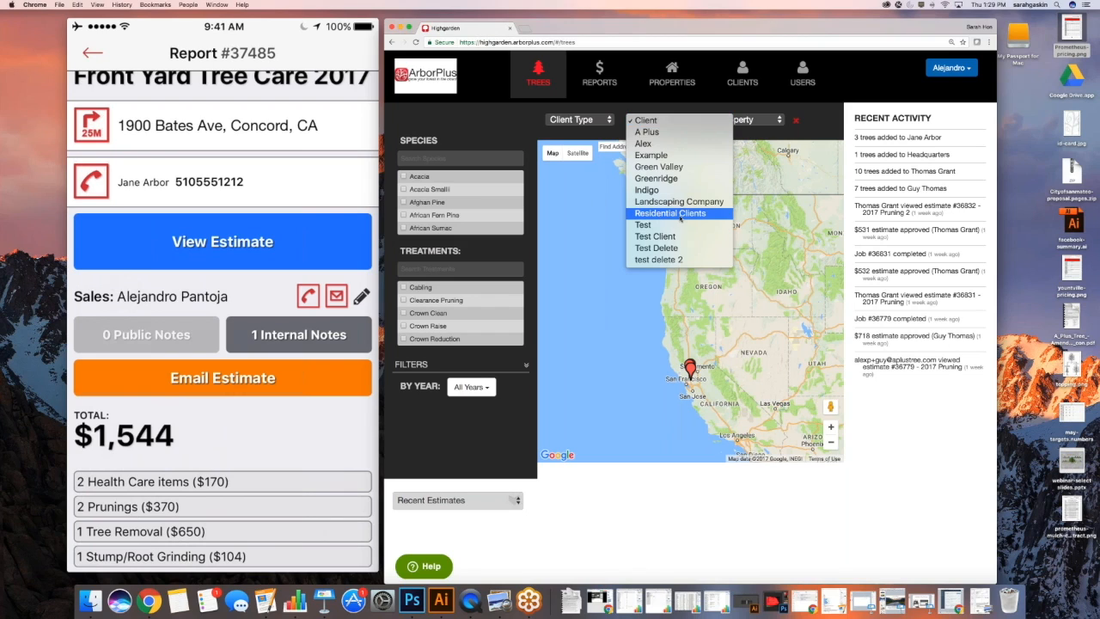
left_click(698, 215)
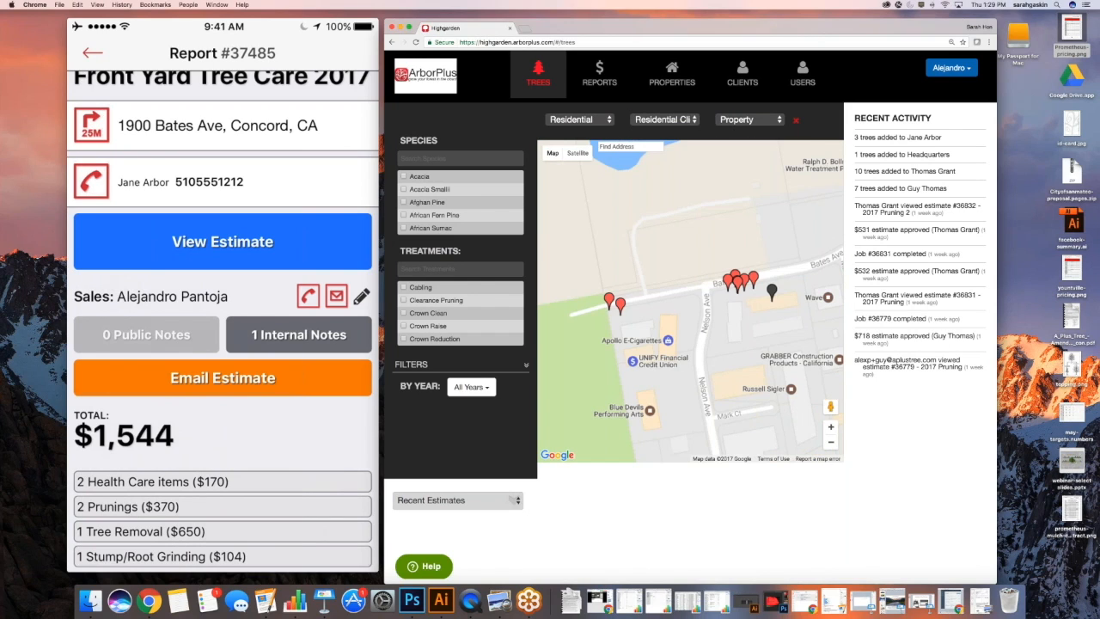
left_click(747, 119)
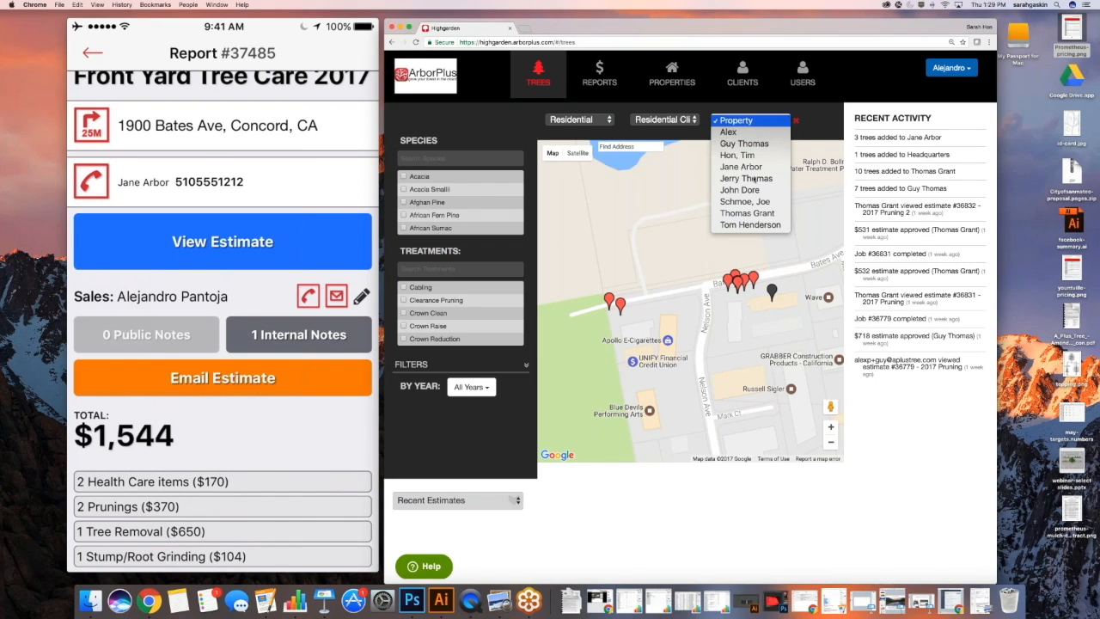
left_click(748, 167)
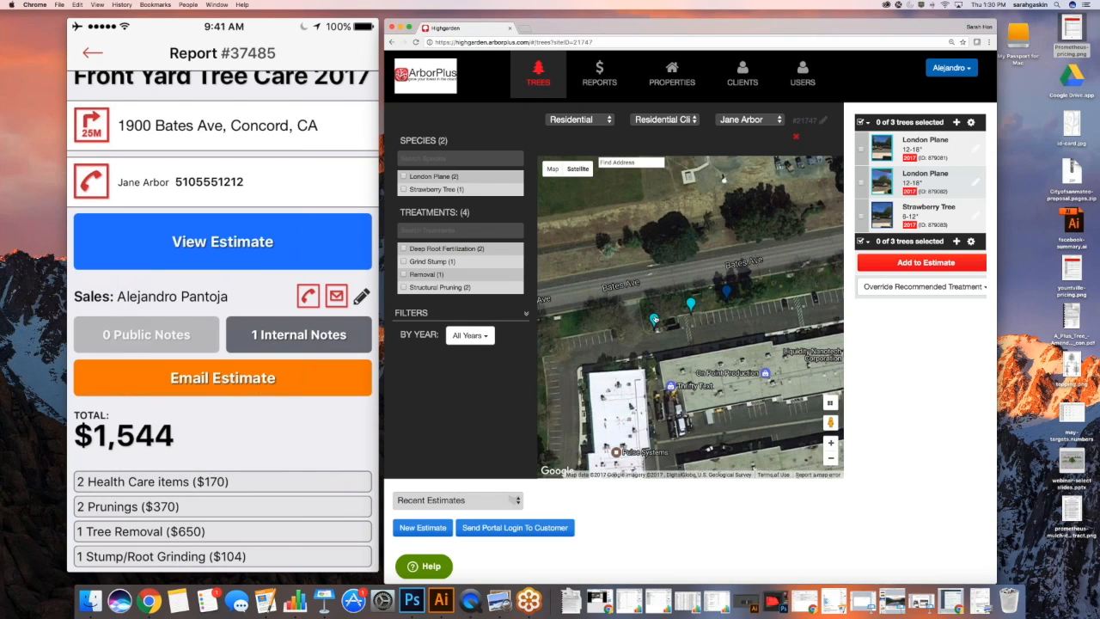
left_click(654, 319)
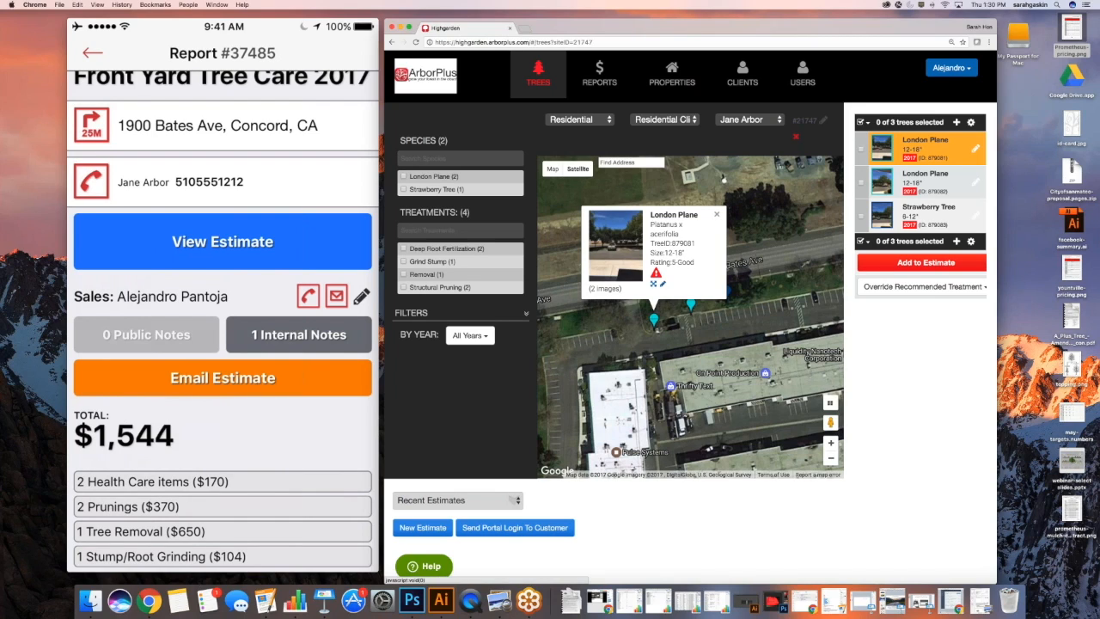
Review the London Plane and Strawberry Tree details, then list the customer's recent estimates
left_click(662, 285)
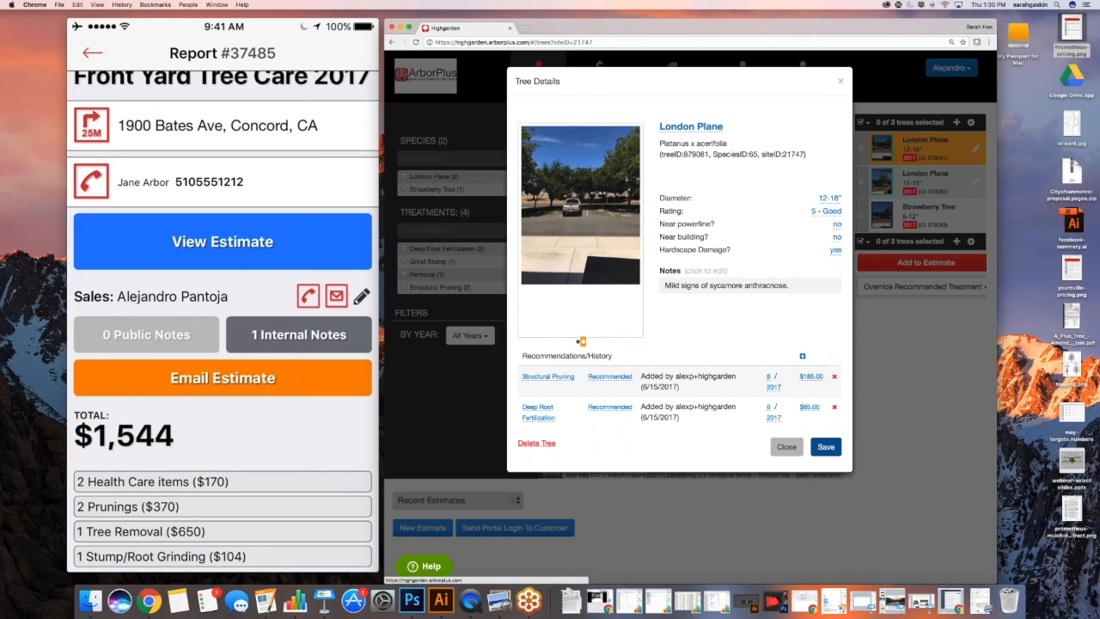
left_click(825, 446)
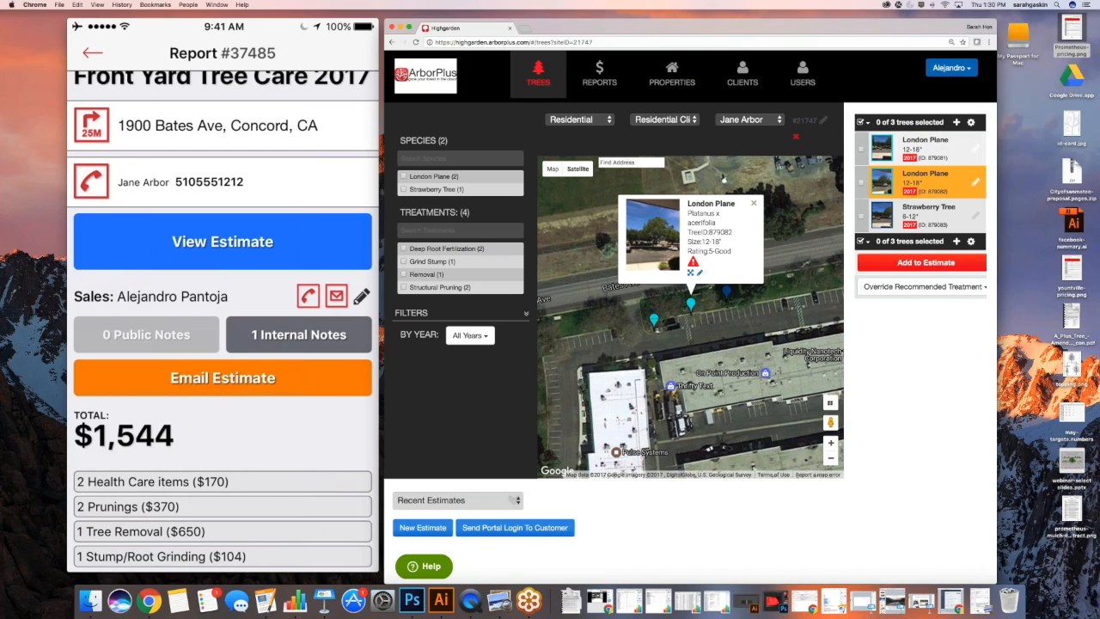
left_click(754, 204)
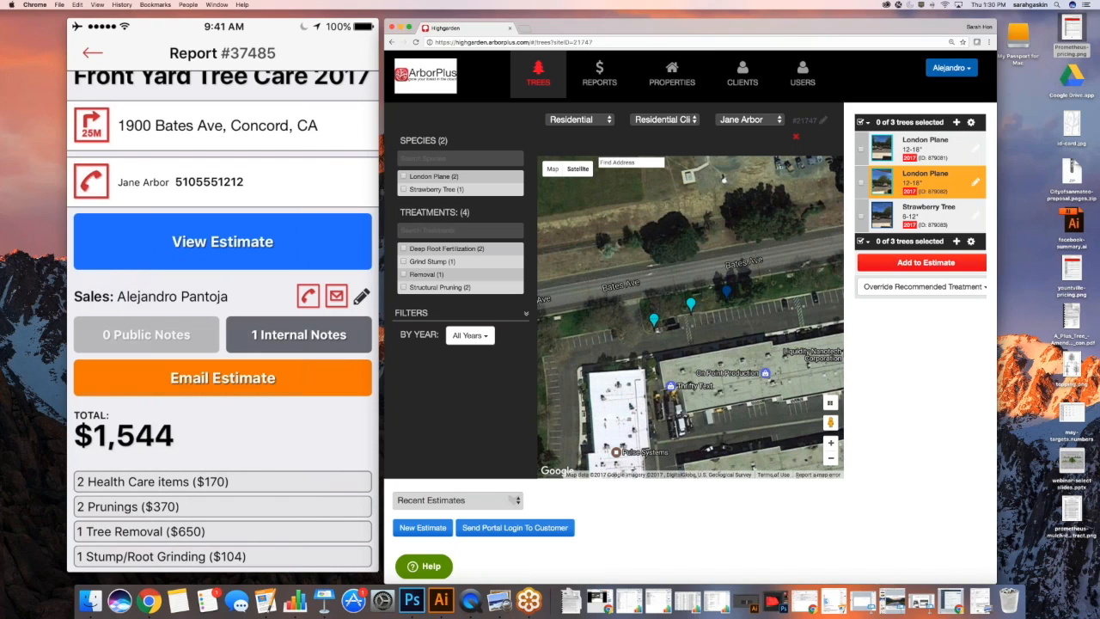
left_click(726, 292)
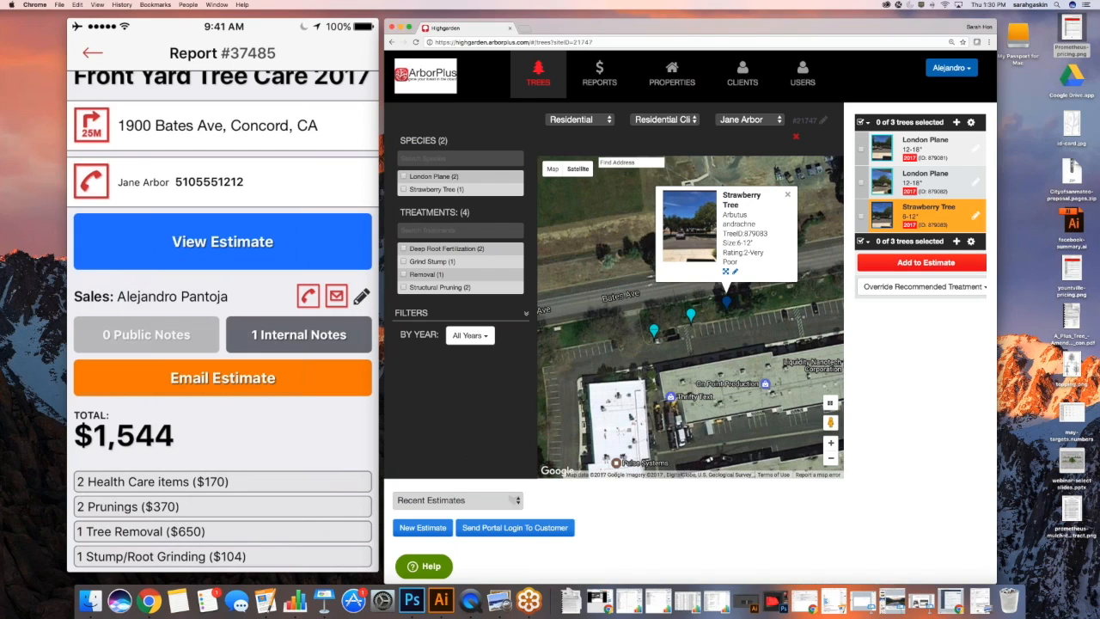
left_click(464, 501)
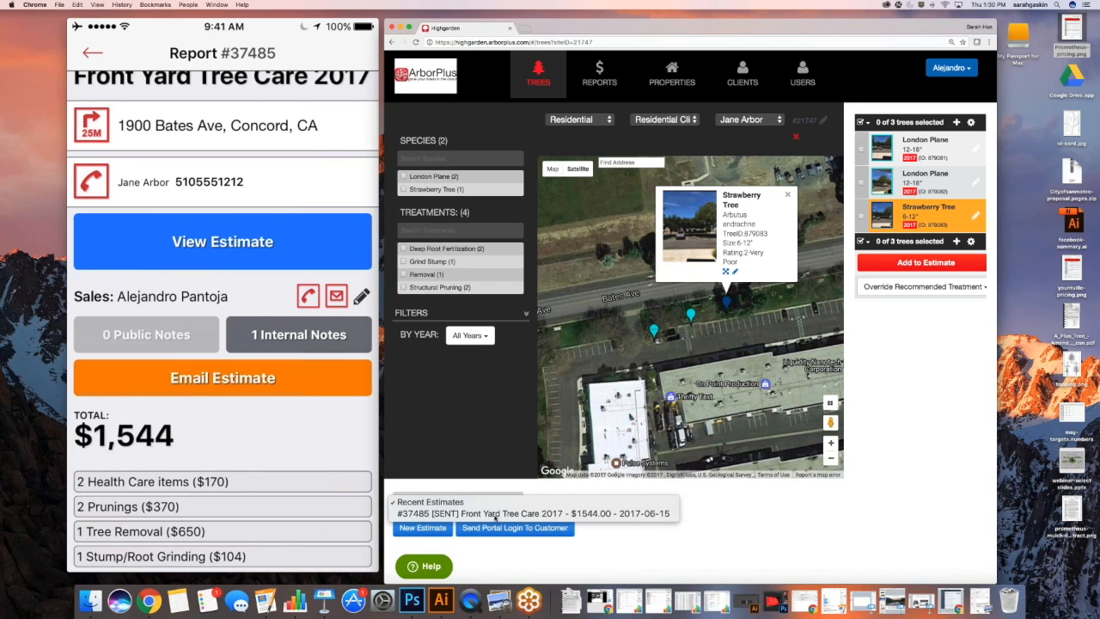
Load sent estimate #37485 Front Yard Tree Care 2017 and restore the other browser window
left_click(486, 514)
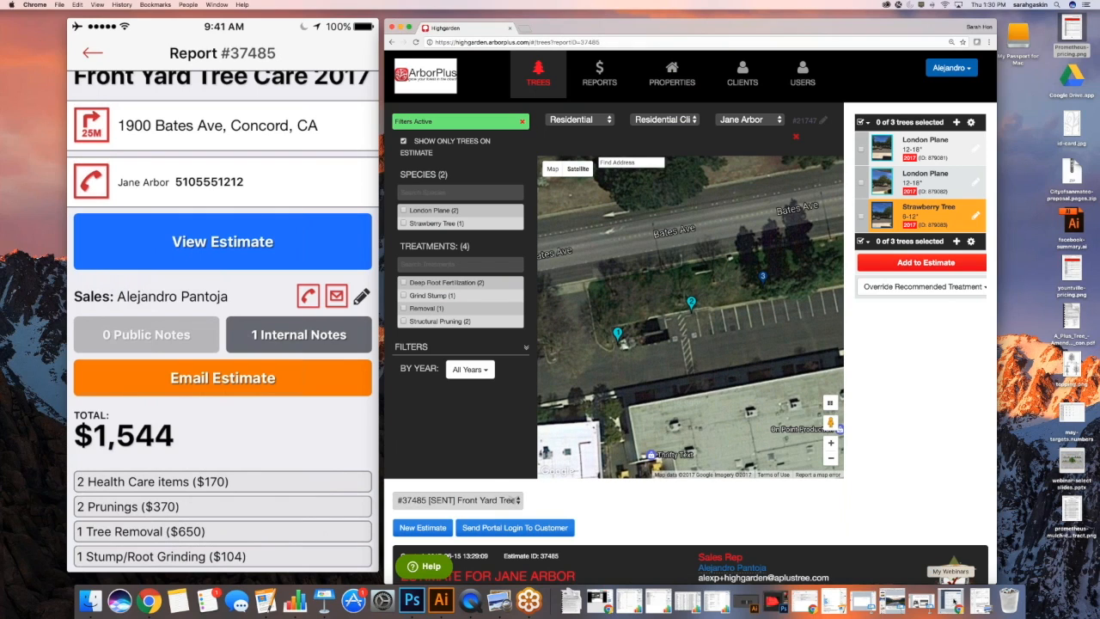
left_click(954, 589)
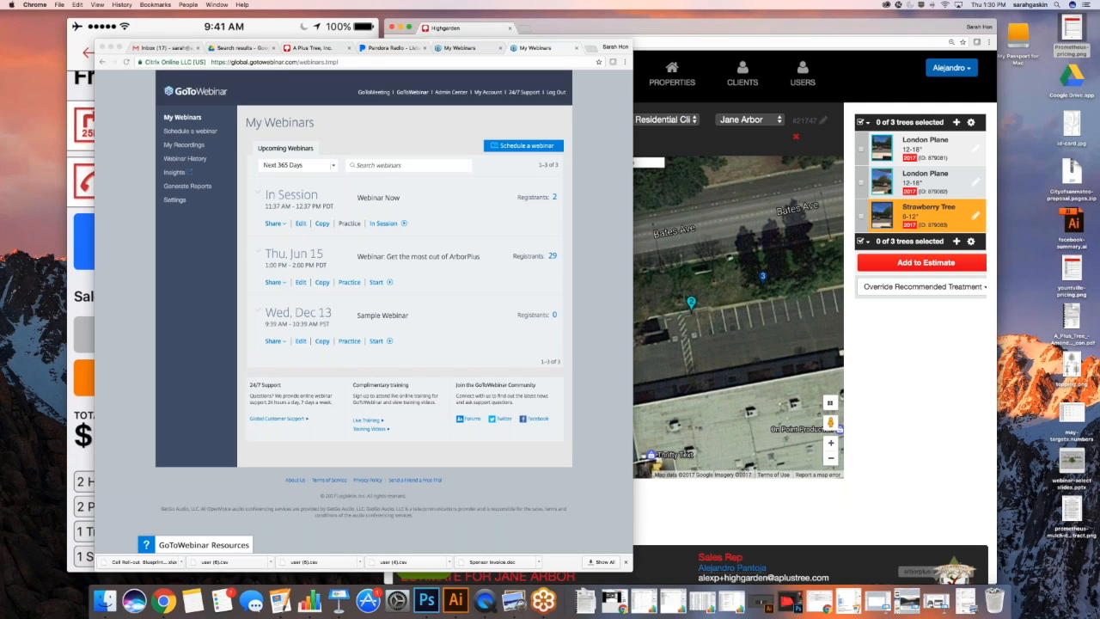
Open the 'Highgarden - Estimate #37485' e-mail in Gmail and view the estimate in the customer portal
left_click(165, 48)
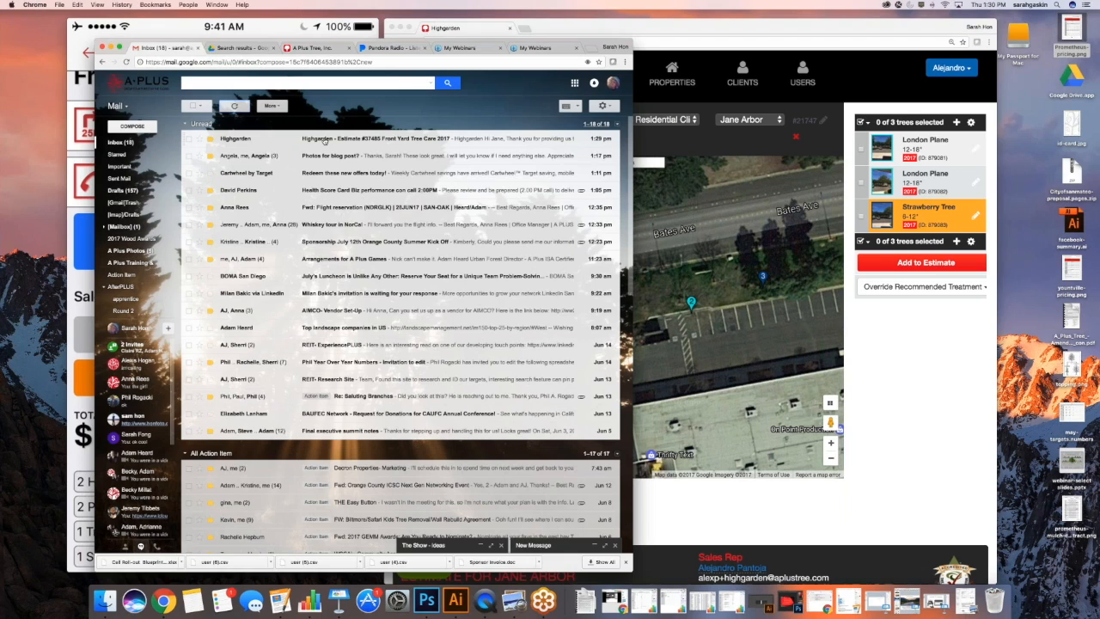
left_click(325, 141)
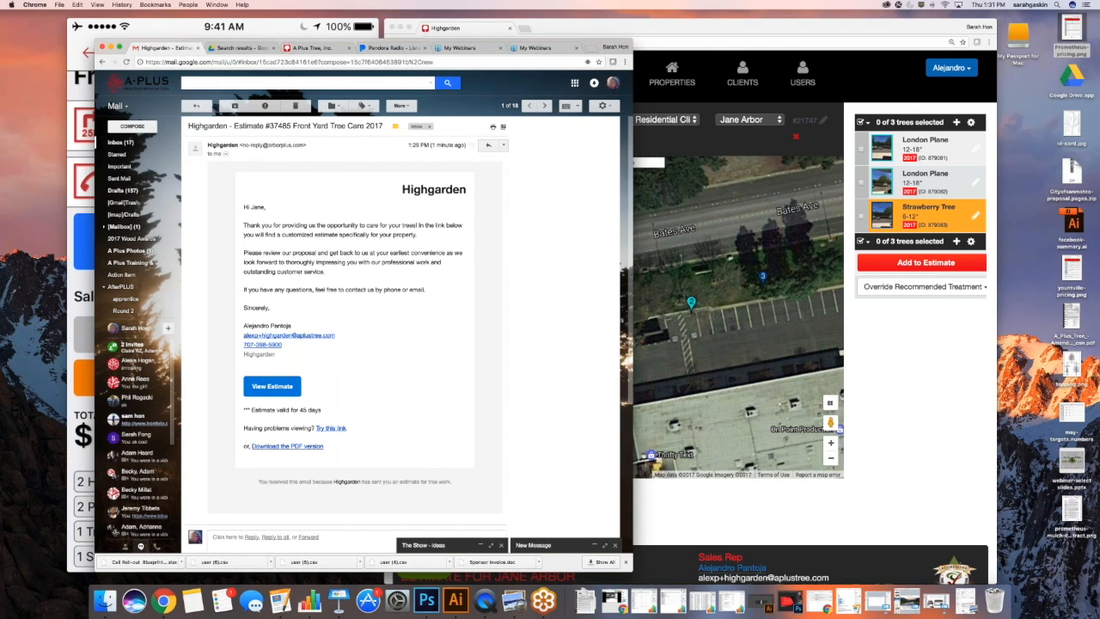
left_click_drag(455, 34, 703, 23)
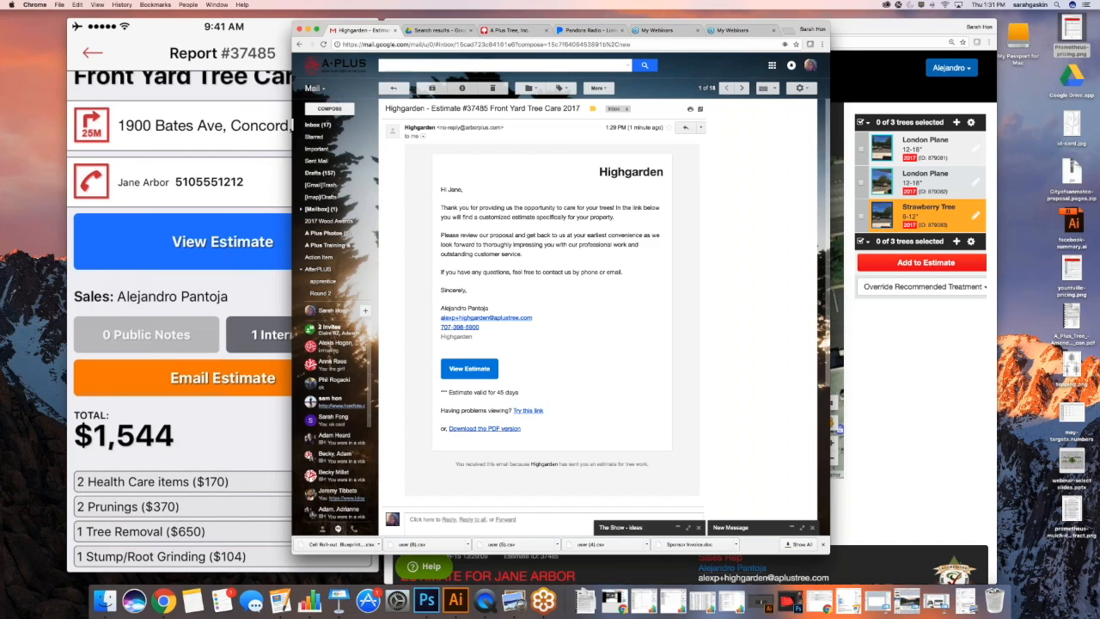
left_click(464, 372)
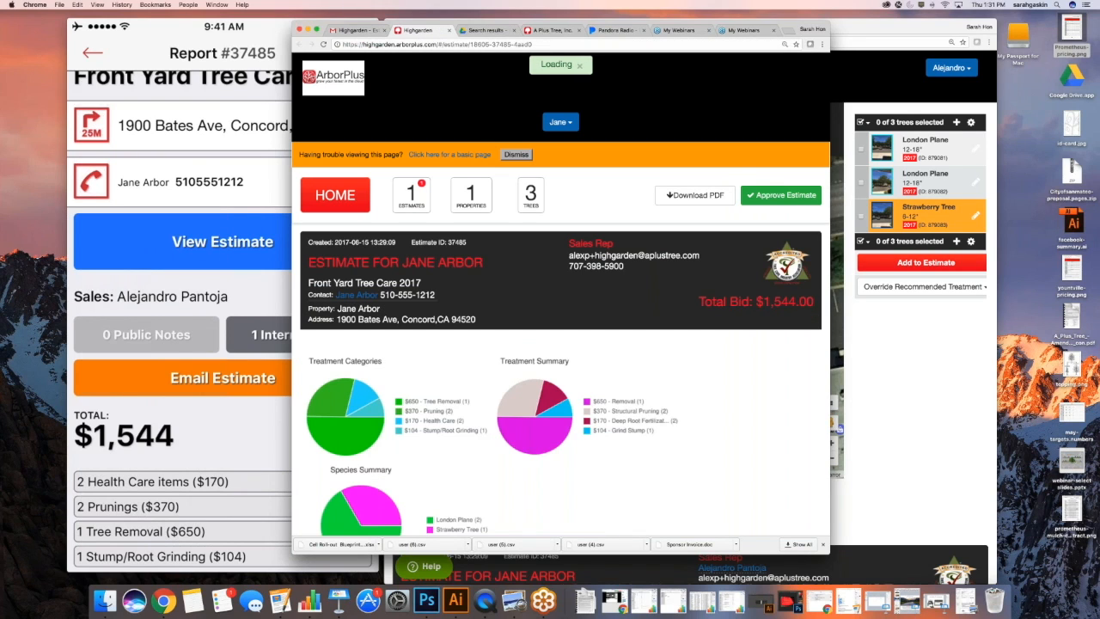
Widen and reposition the portal window to review the estimate's treatment charts in one row
scroll(663, 343, "down", 1)
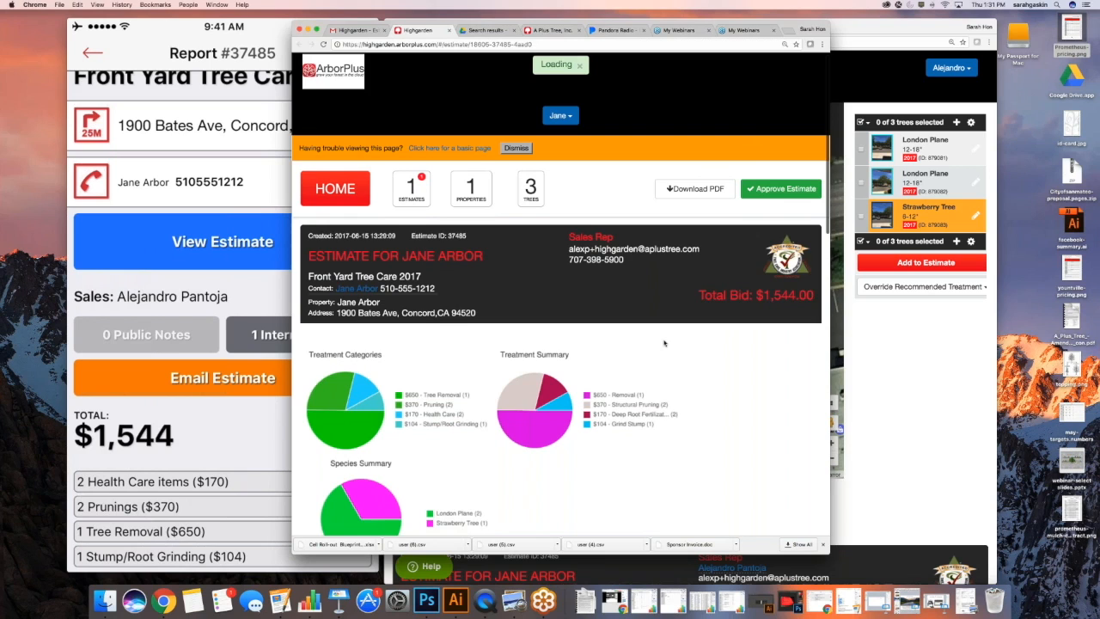
scroll(663, 343, "down", 3)
scroll(740, 256, "down", 2)
left_click_drag(830, 250, 957, 242)
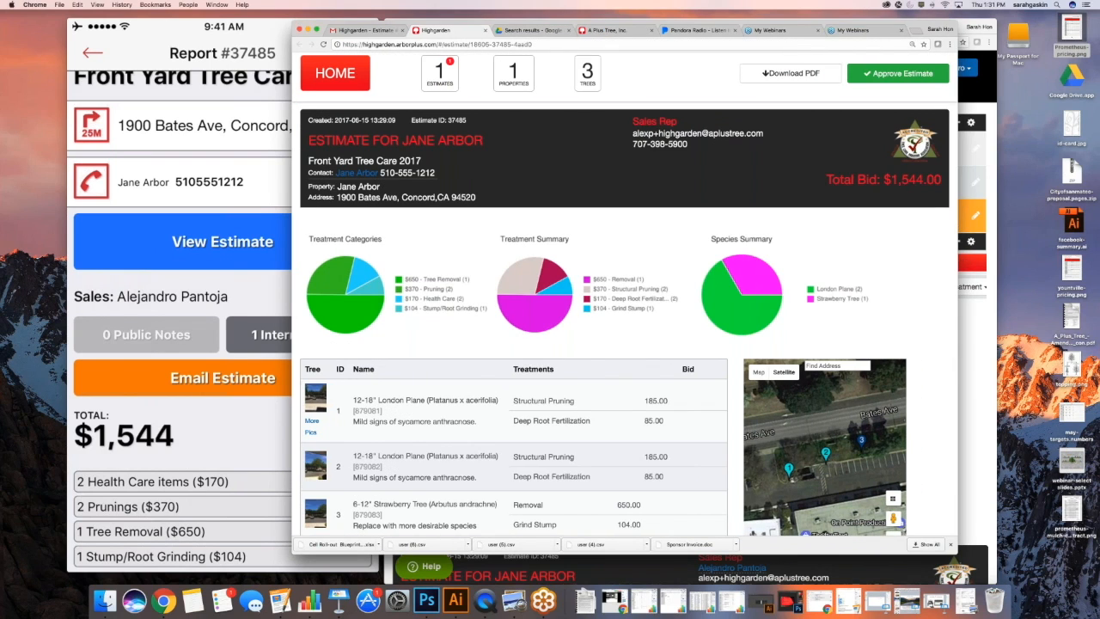
left_click_drag(894, 24, 821, 24)
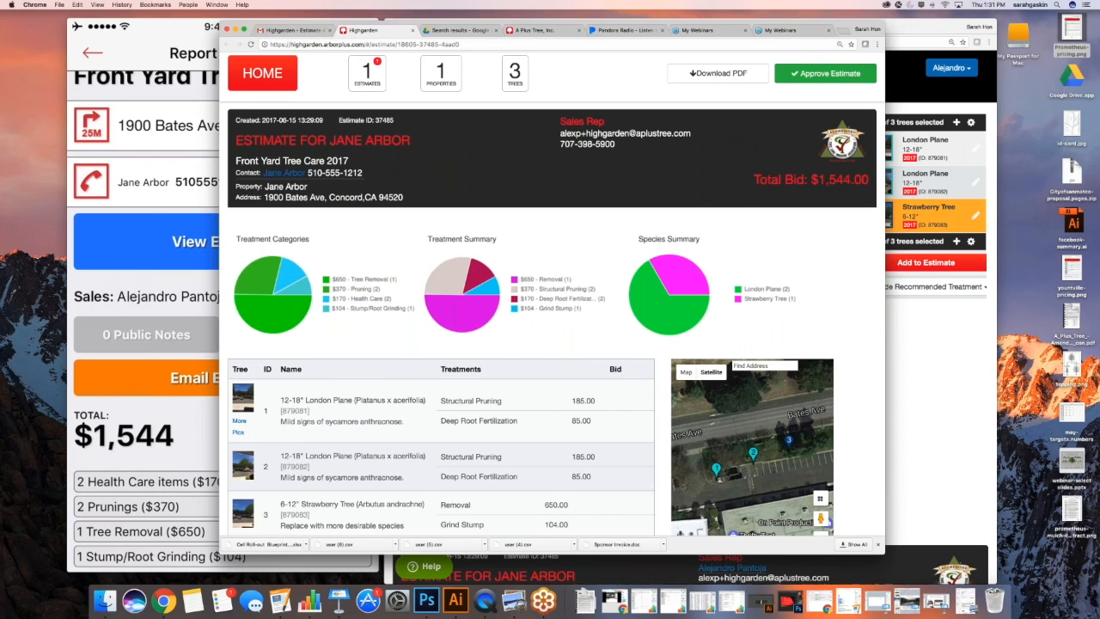
scroll(559, 221, "down", 3)
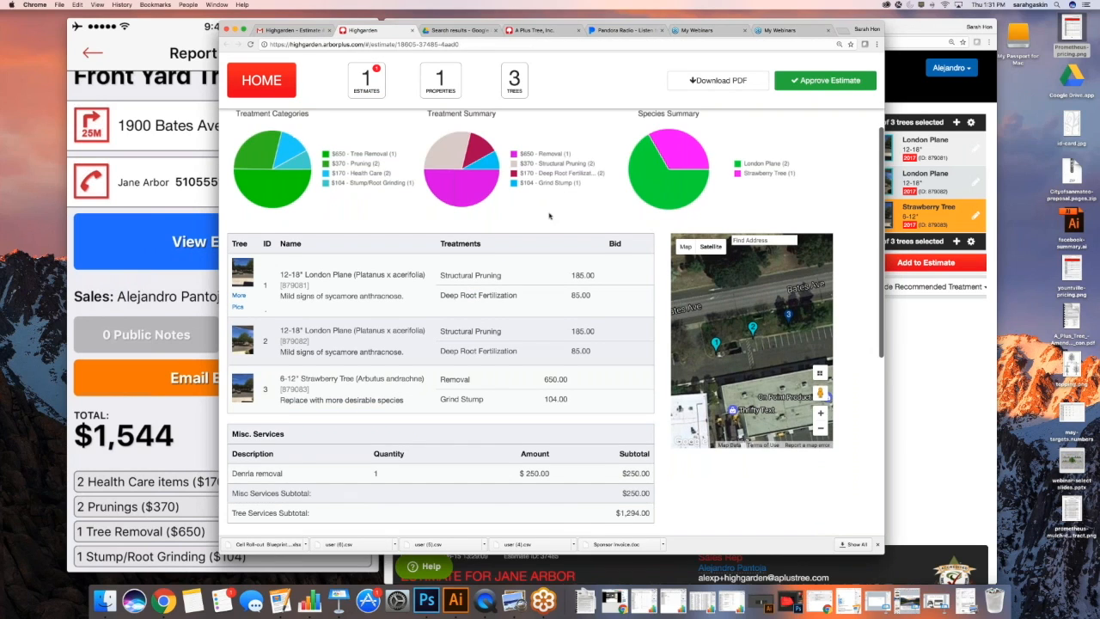
scroll(550, 215, "down", 2)
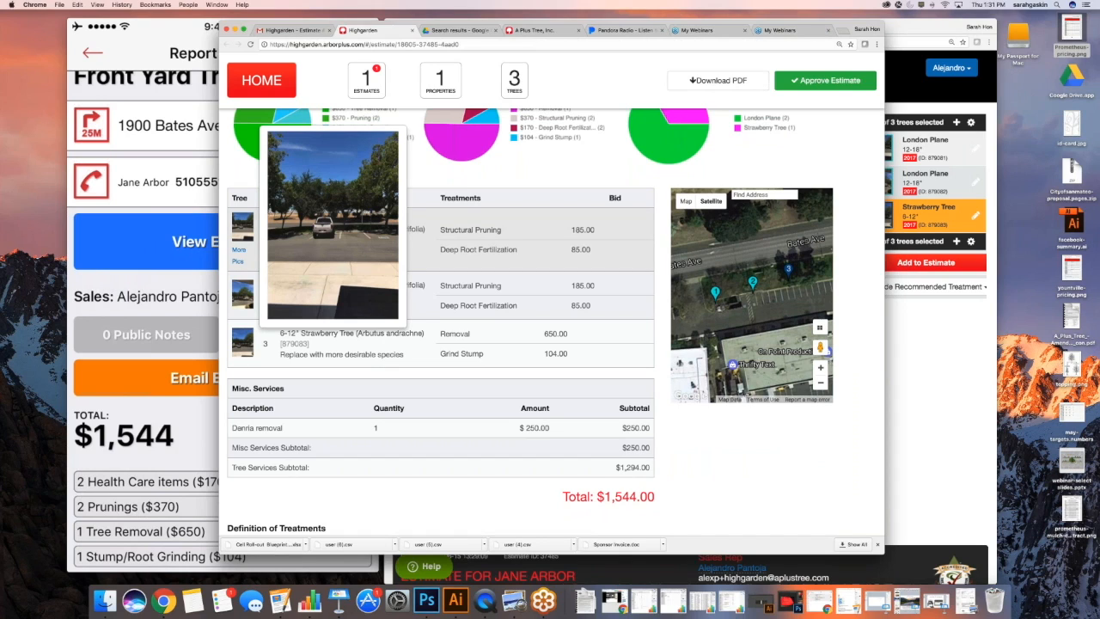
Show the first London Plane on the map, then review the rest of the $1,544.00 estimate
left_click(715, 289)
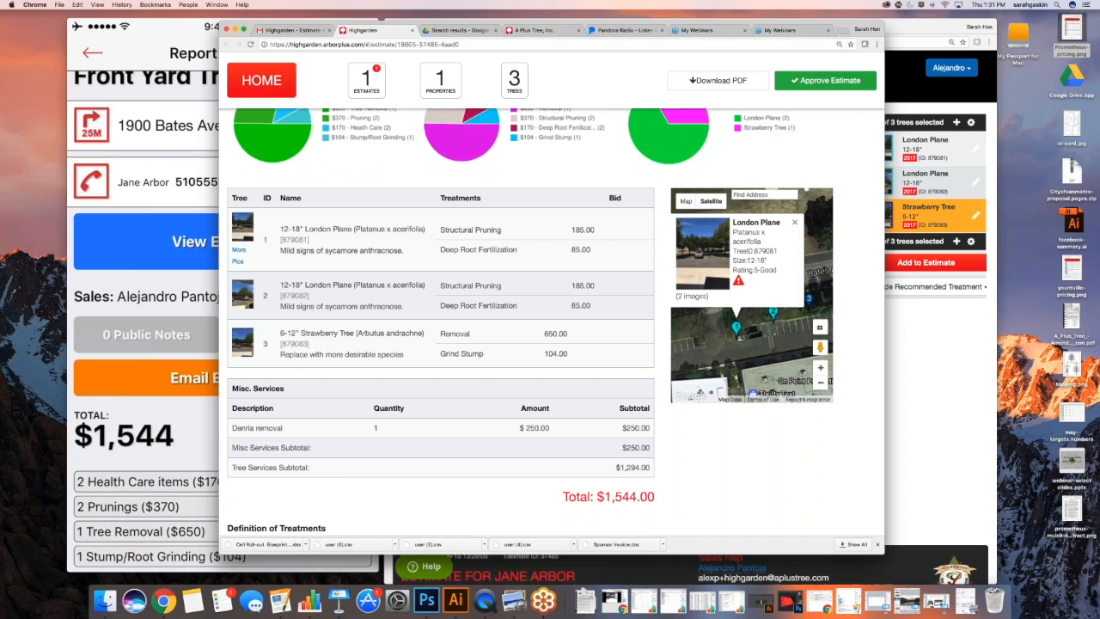
scroll(550, 327, "down", 1)
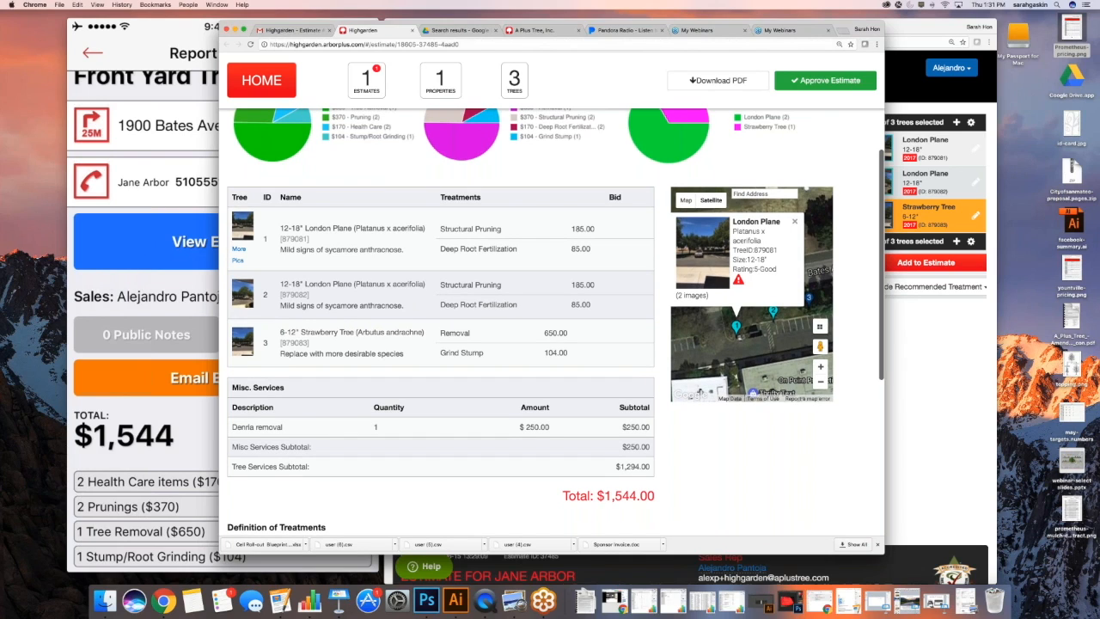
left_click(736, 330)
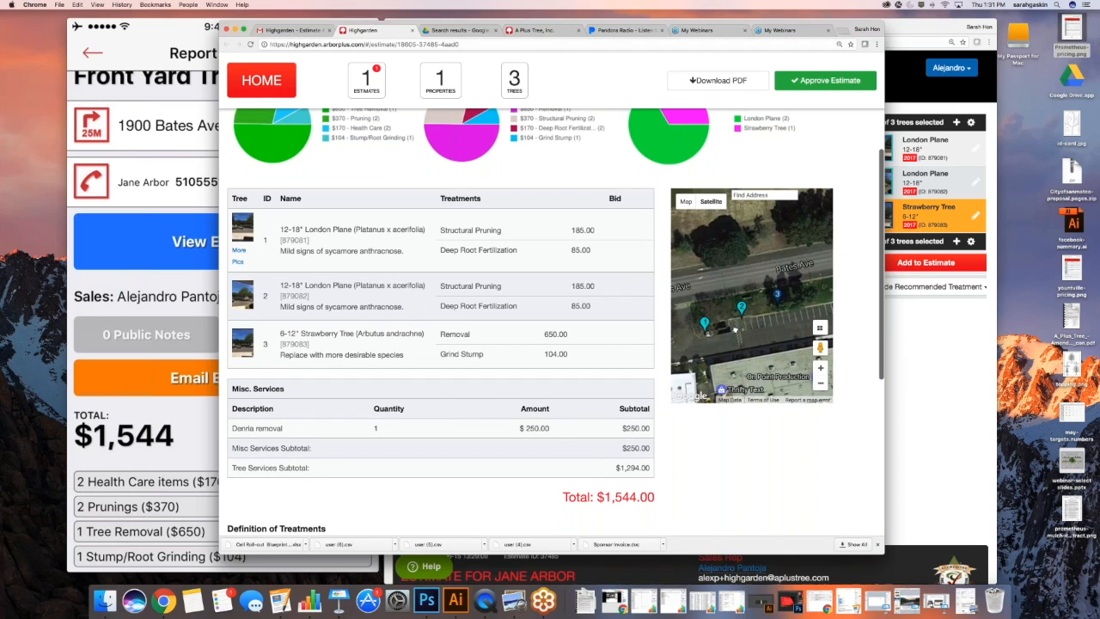
scroll(438, 284, "down", 2)
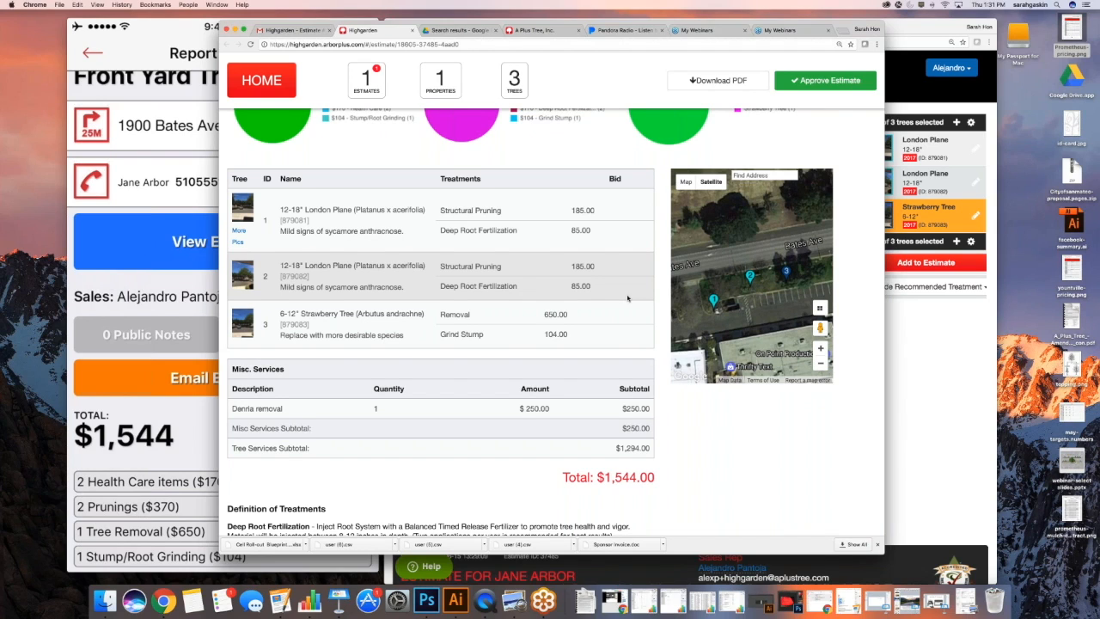
scroll(628, 298, "down", 1)
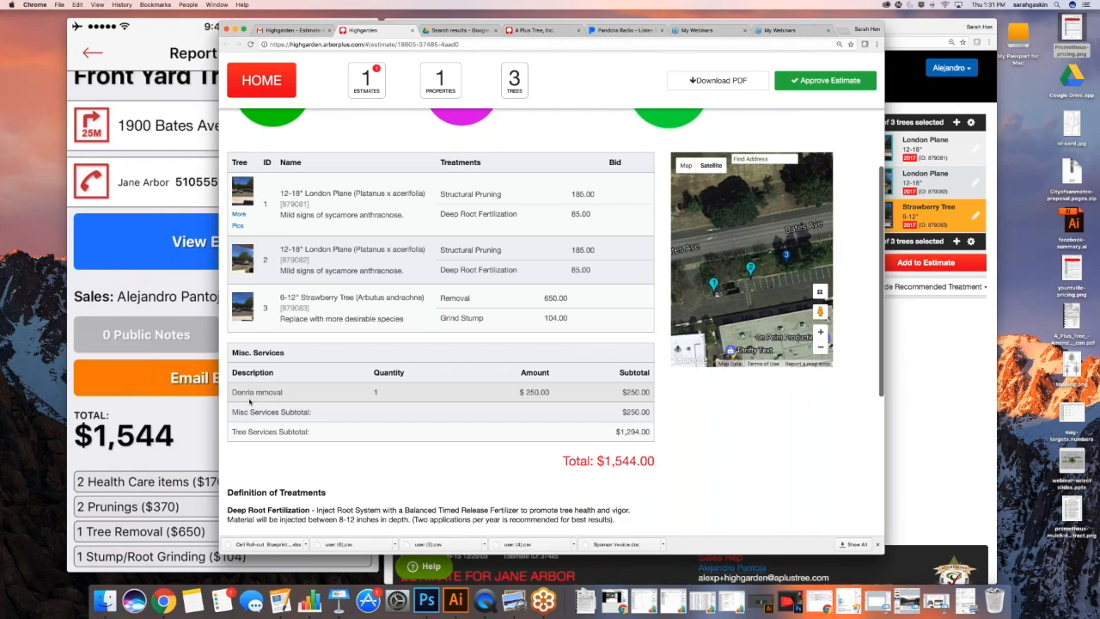
scroll(314, 393, "down", 1)
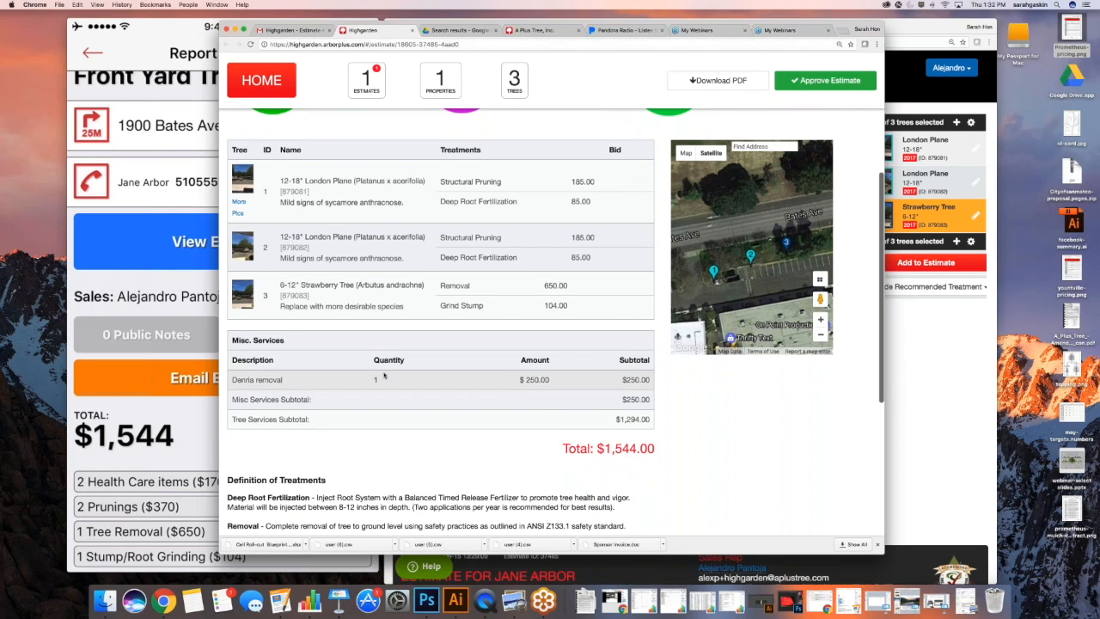
scroll(385, 373, "down", 1)
scroll(385, 374, "down", 5)
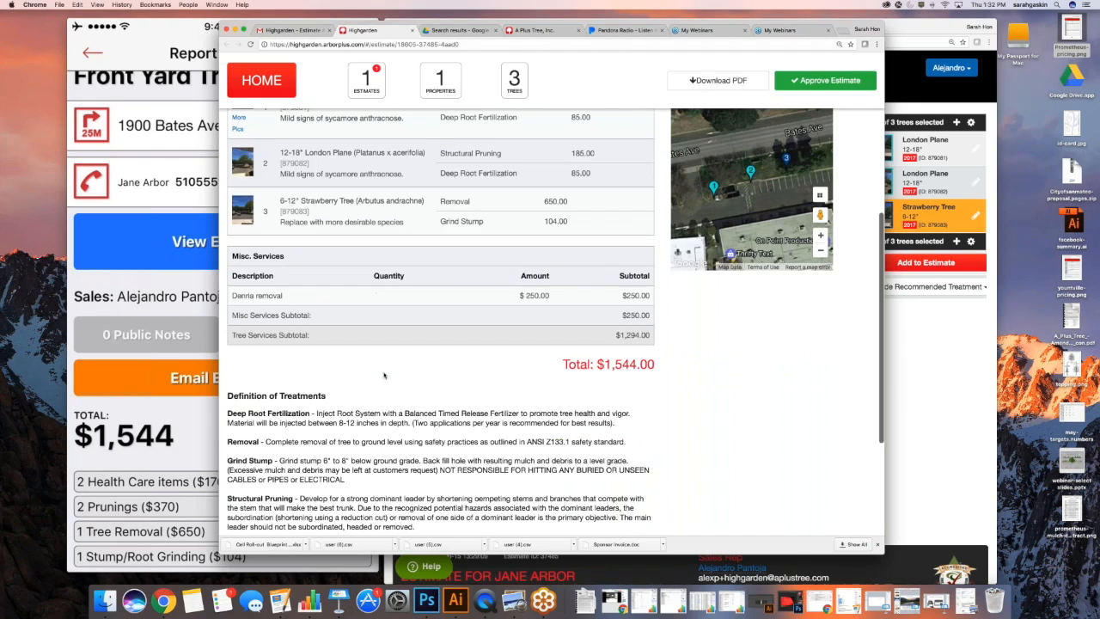
scroll(384, 375, "down", 5)
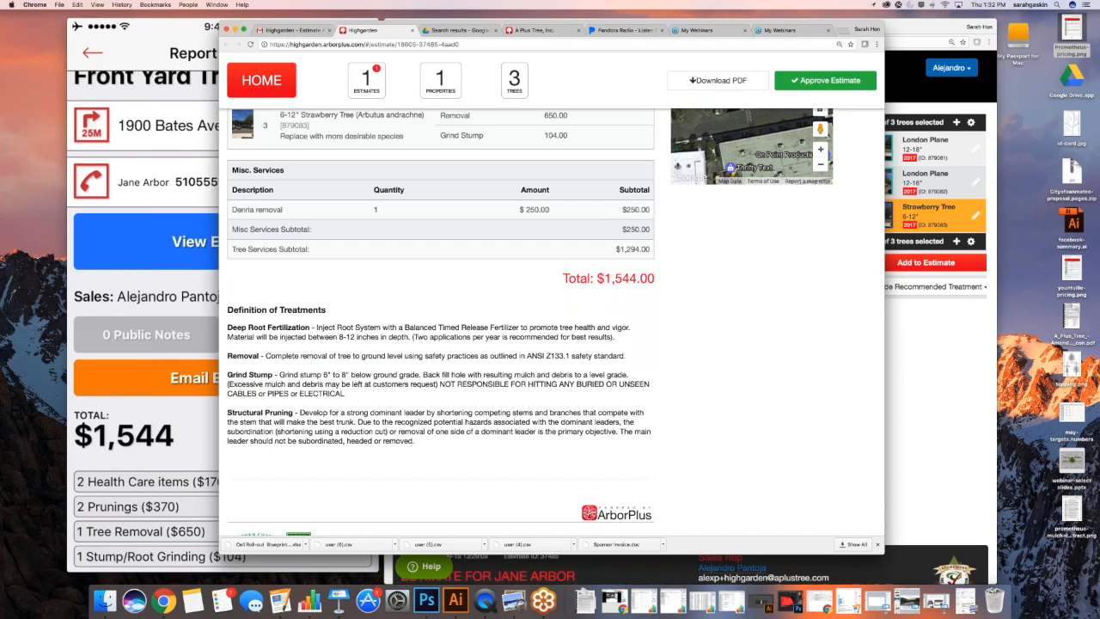
scroll(556, 323, "down", 1)
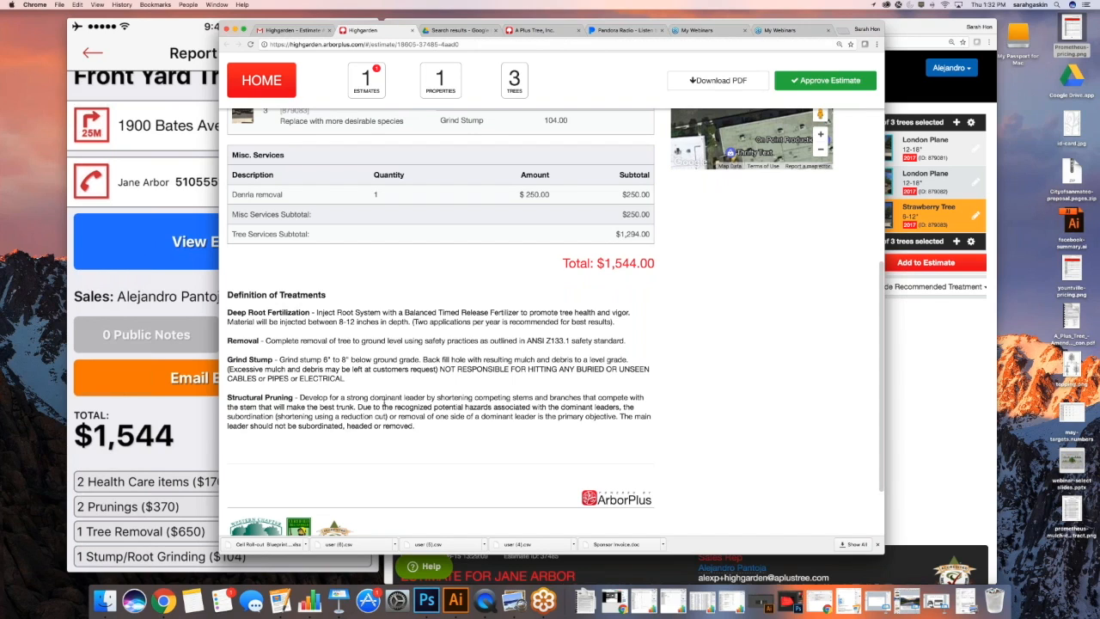
scroll(385, 405, "down", 1)
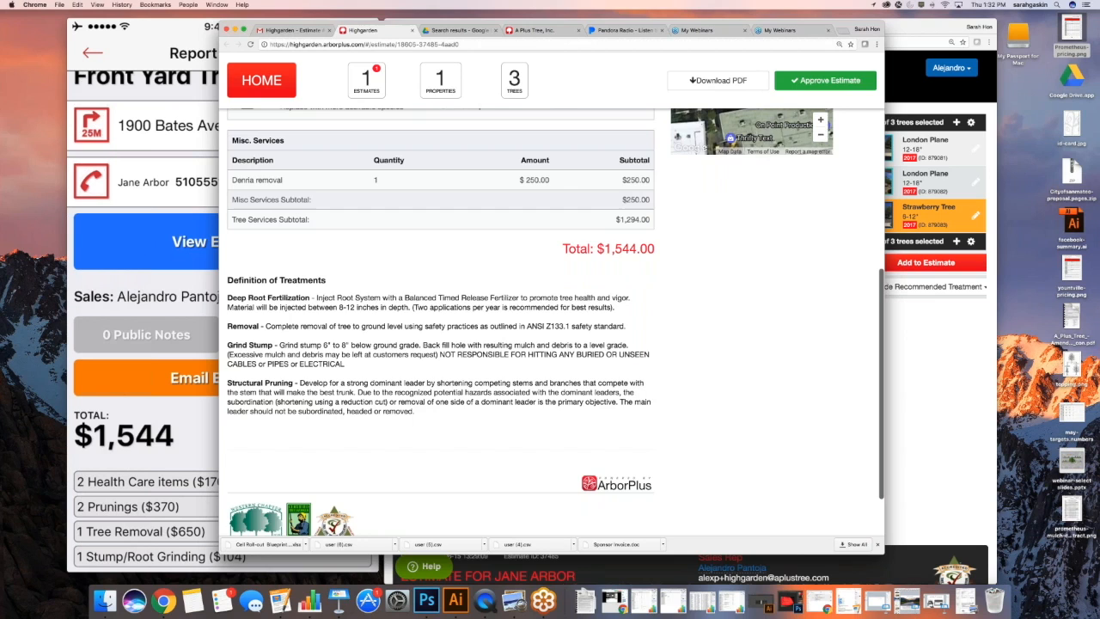
scroll(440, 322, "down", 4)
scroll(440, 322, "up", 9)
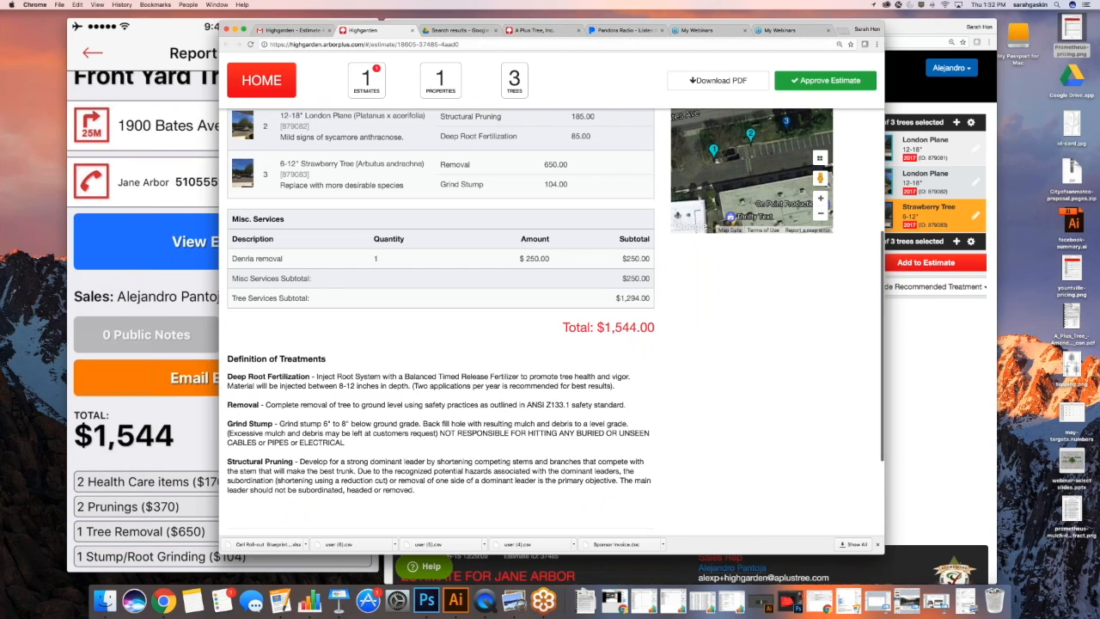
scroll(441, 322, "up", 5)
scroll(443, 376, "up", 9)
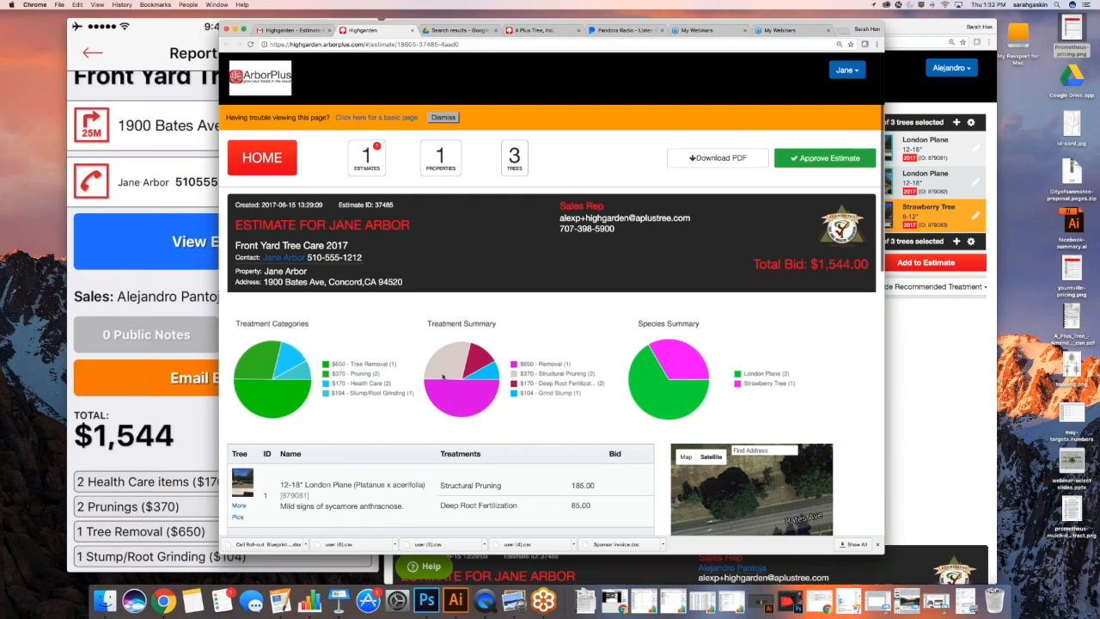
Begin approving the estimate, tick 'I Agree to the Terms of Service' and read the full terms
left_click(825, 158)
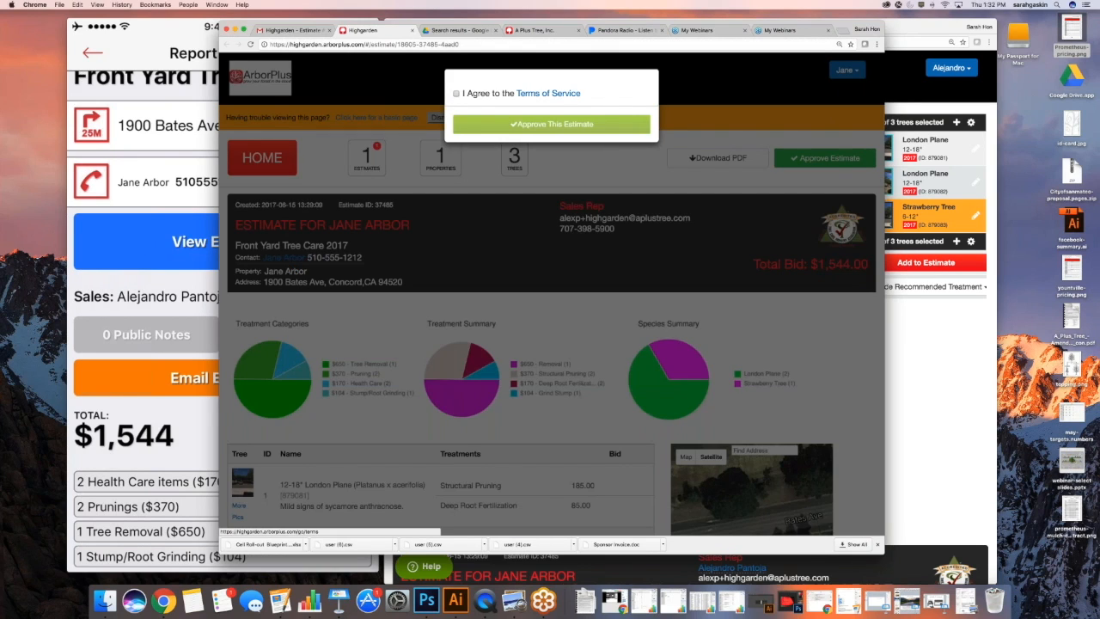
left_click(456, 94)
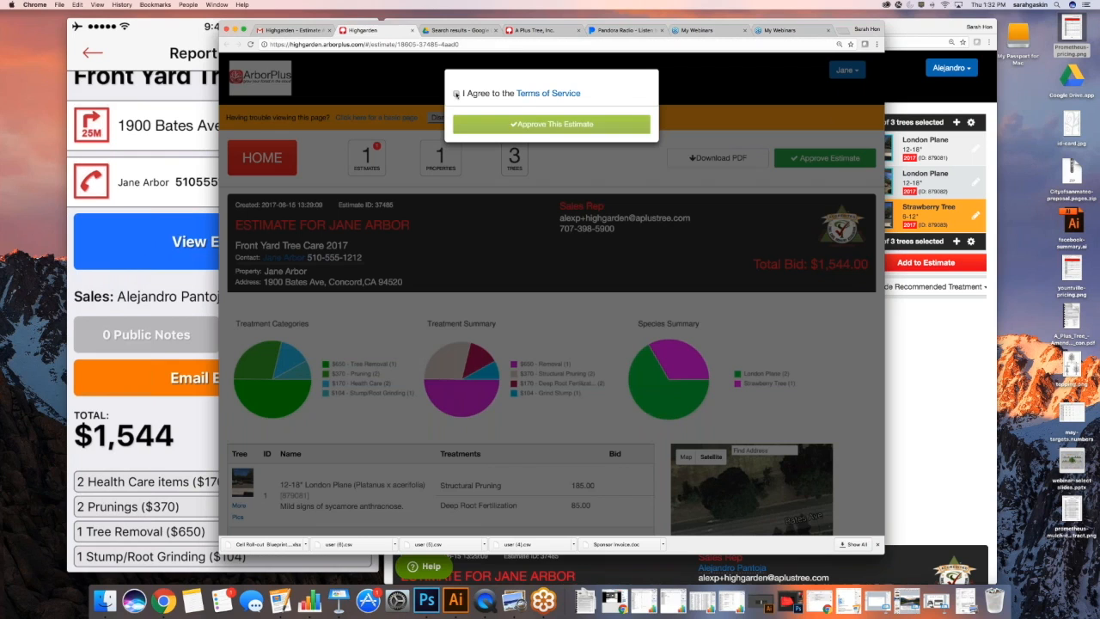
left_click(456, 93)
left_click(549, 93)
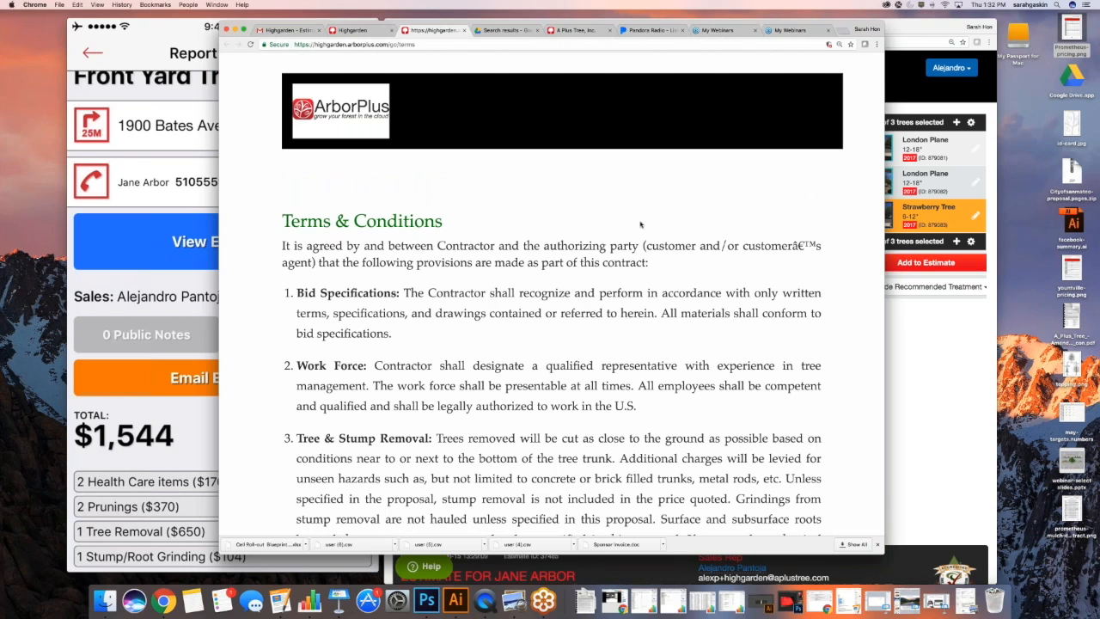
scroll(641, 224, "down", 5)
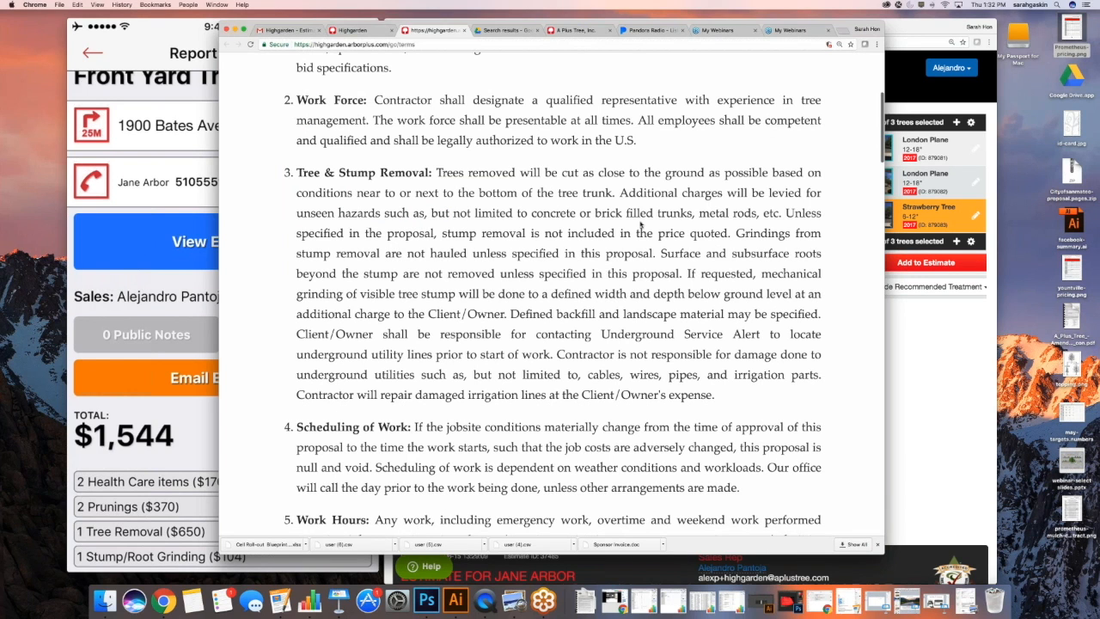
scroll(640, 224, "down", 10)
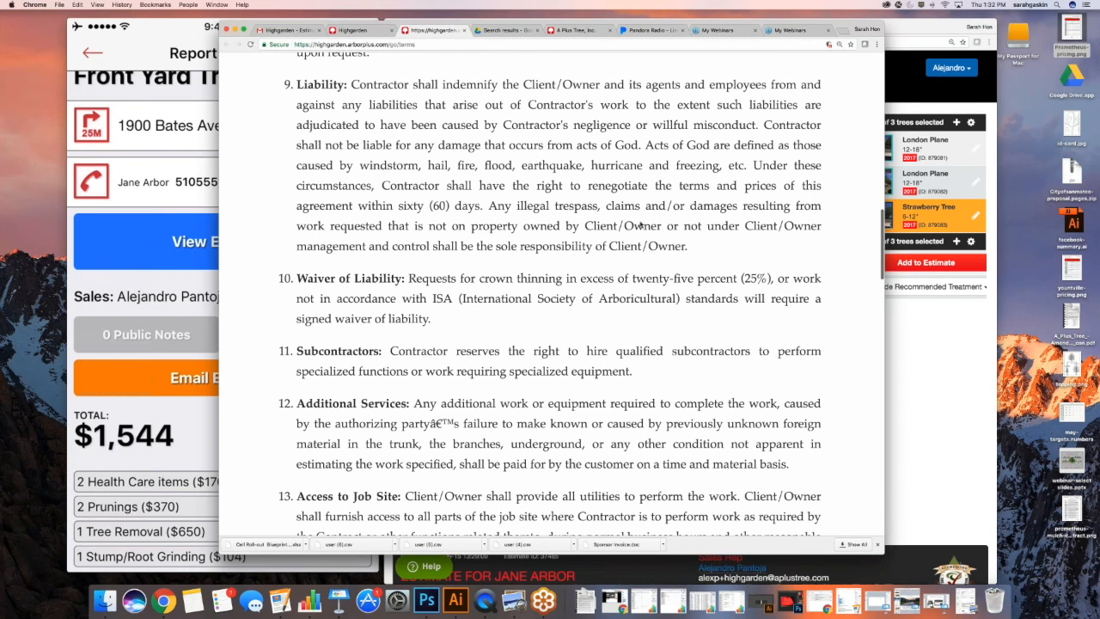
scroll(640, 225, "down", 15)
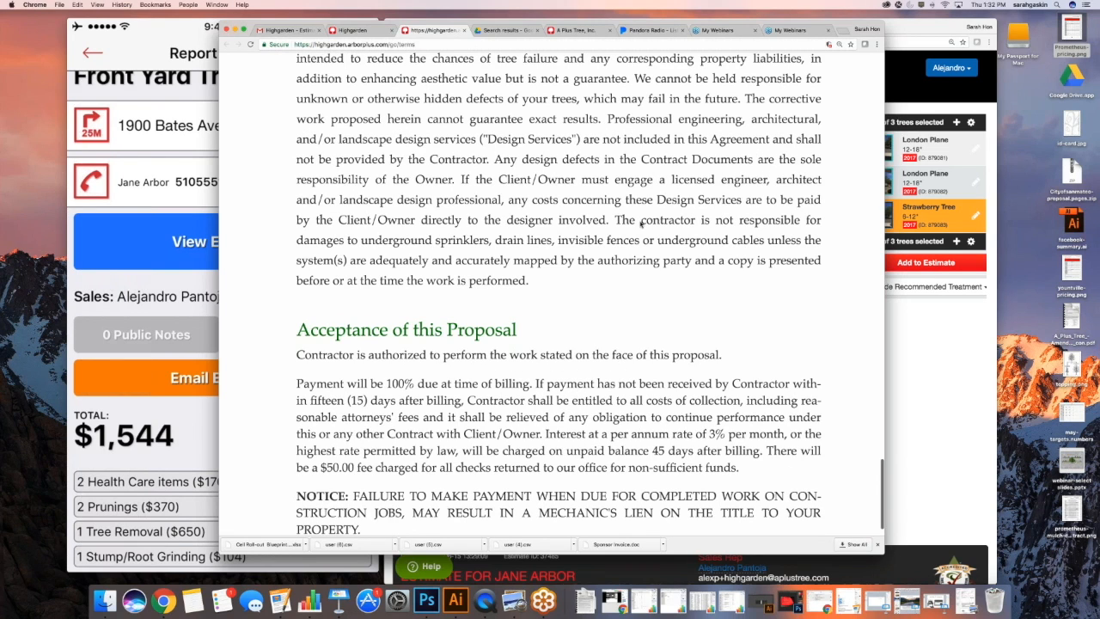
scroll(640, 224, "up", 20)
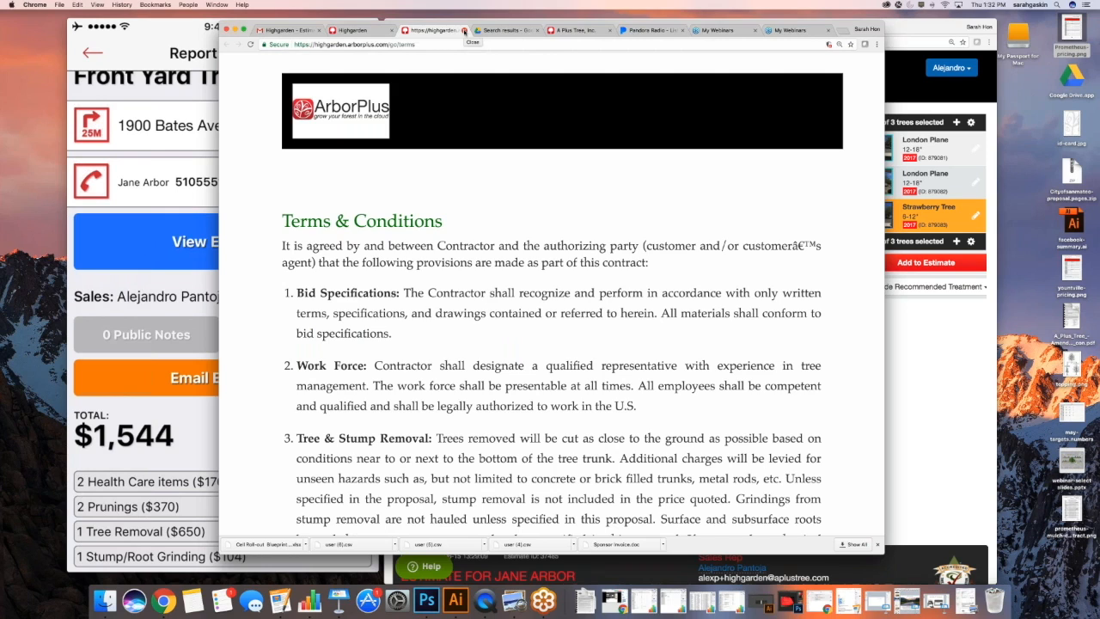
Close the terms, untick the agreement and dismiss the approval prompt, leaving the estimate unapproved
left_click(464, 31)
left_click(455, 94)
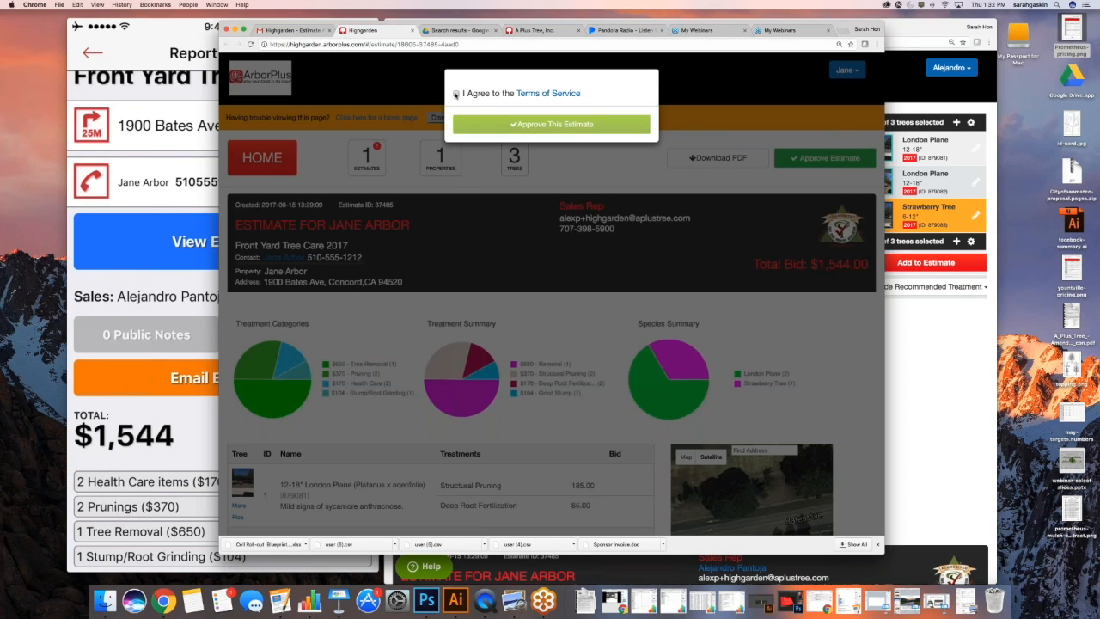
left_click(696, 107)
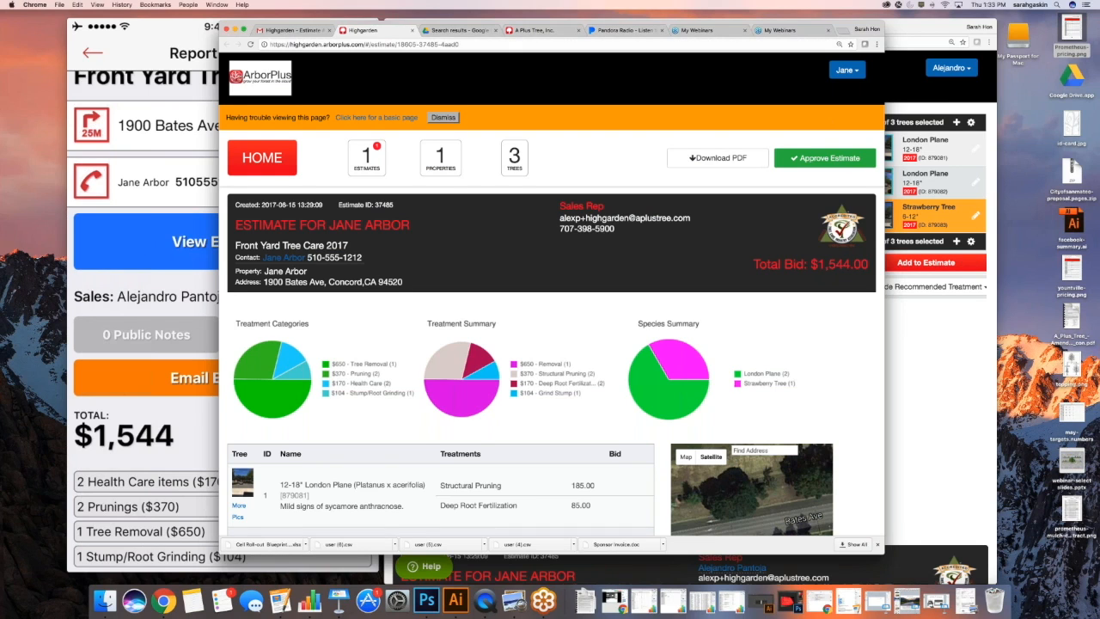
left_click_drag(364, 24, 279, 28)
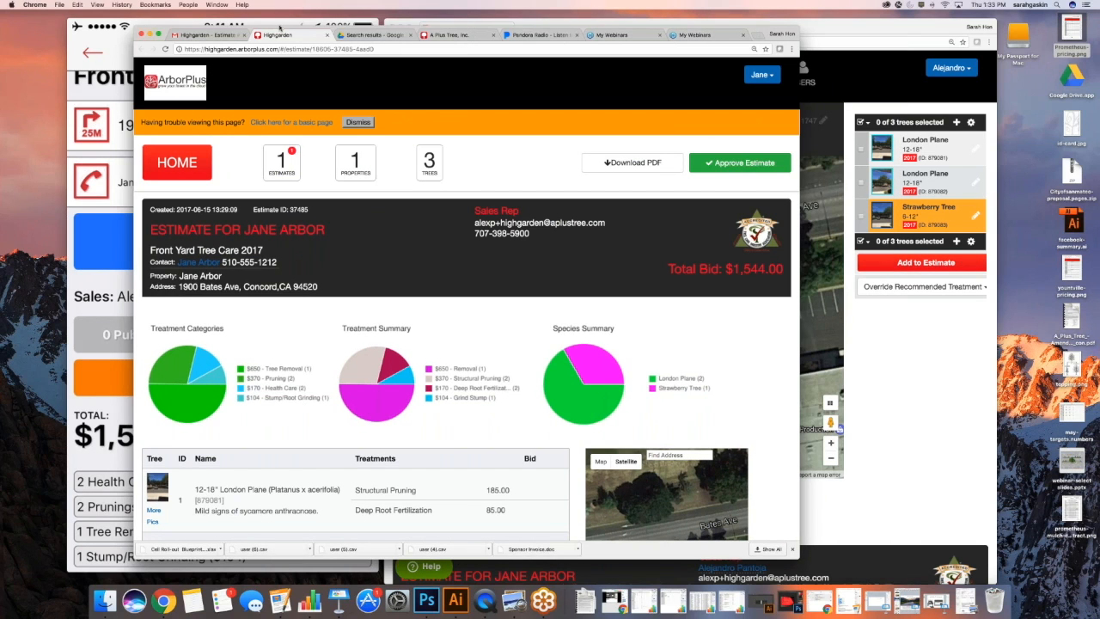
Move the portal window aside and scroll estimate #37485 down to tree 1's Structural Pruning bid
left_click_drag(279, 29, 190, 26)
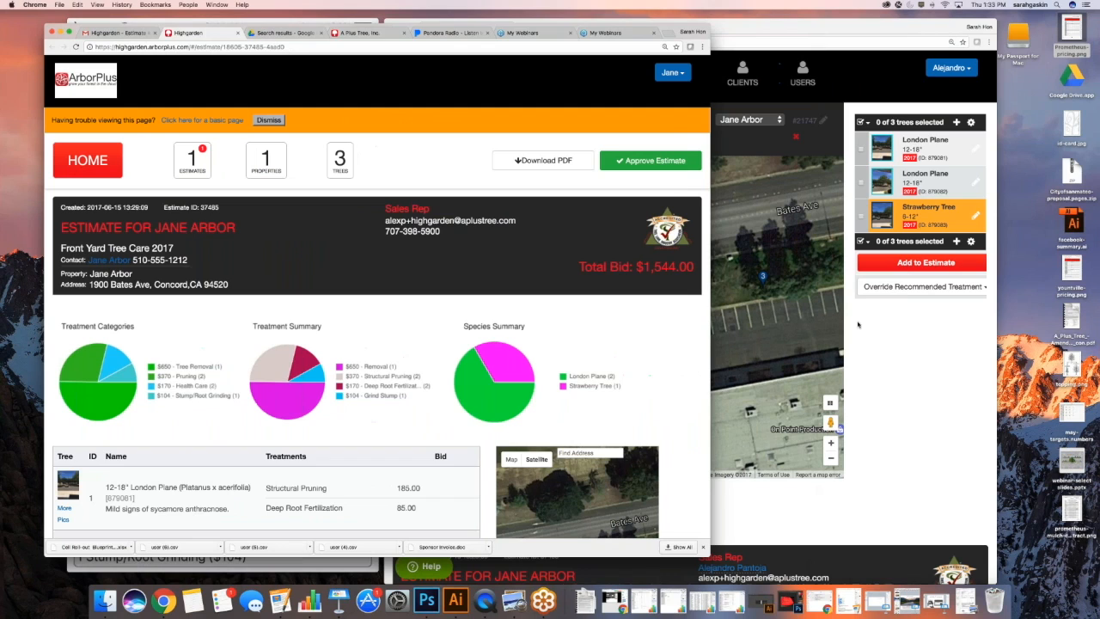
left_click_drag(331, 22, 261, 27)
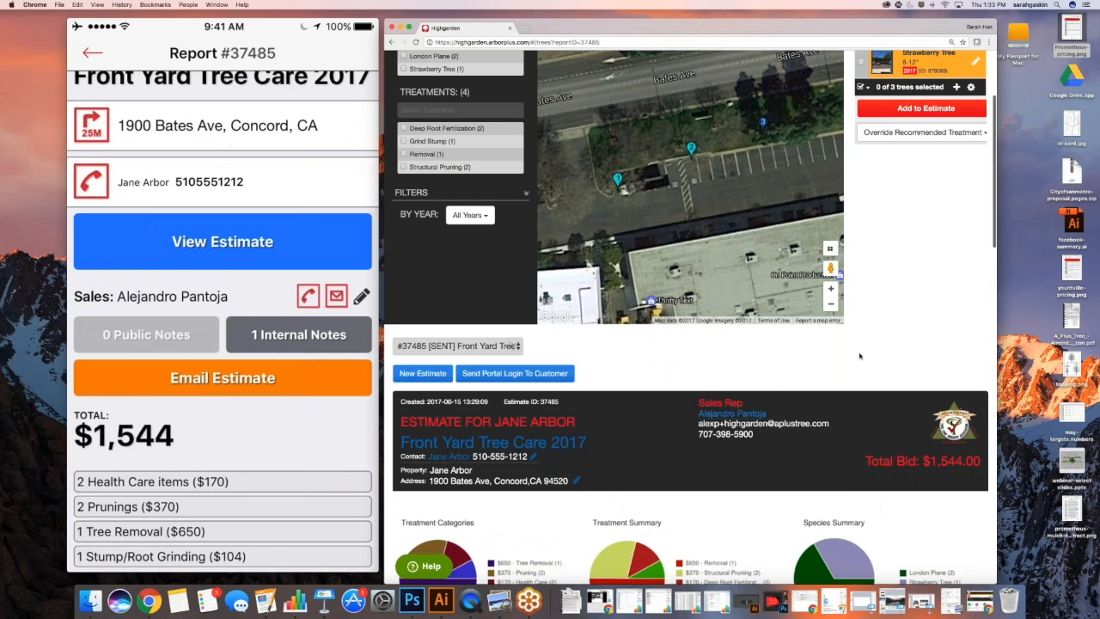
scroll(859, 356, "down", 2)
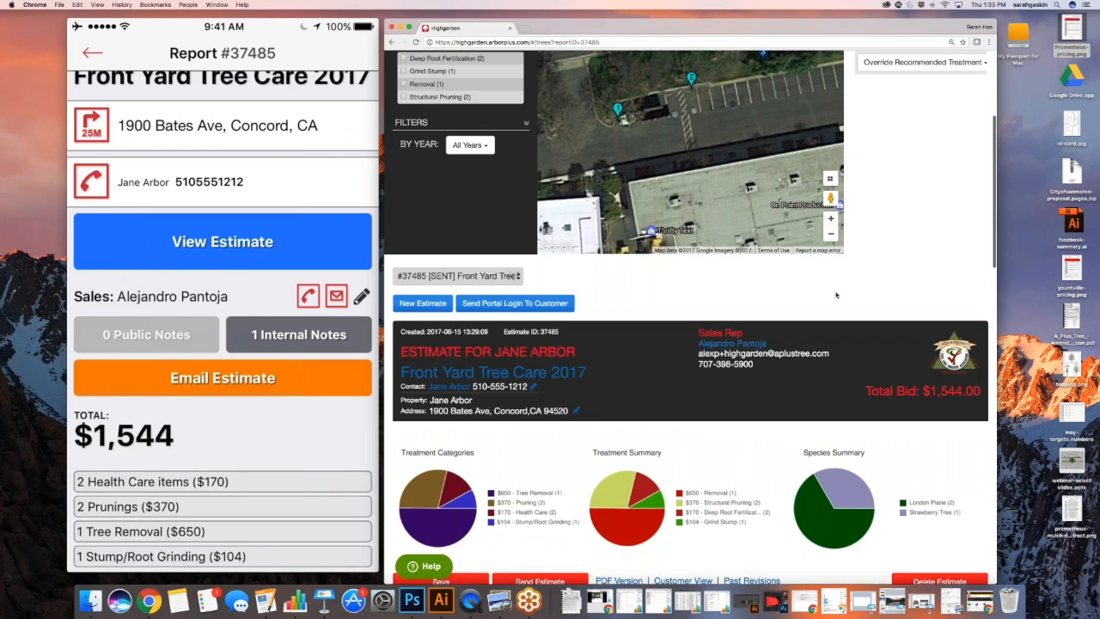
scroll(835, 295, "down", 4)
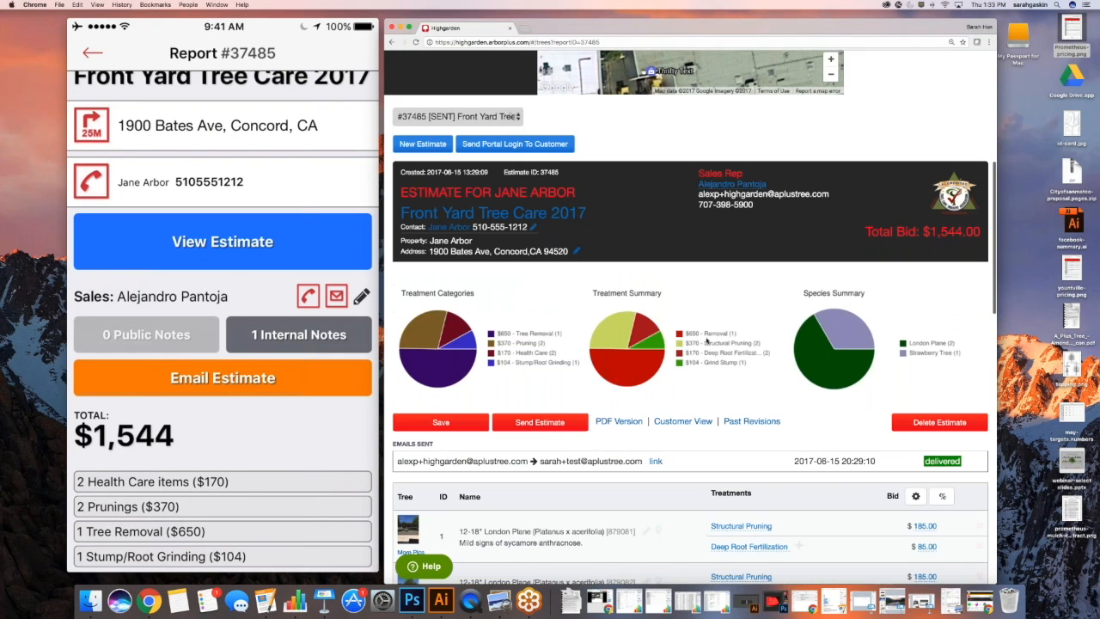
scroll(706, 340, "down", 5)
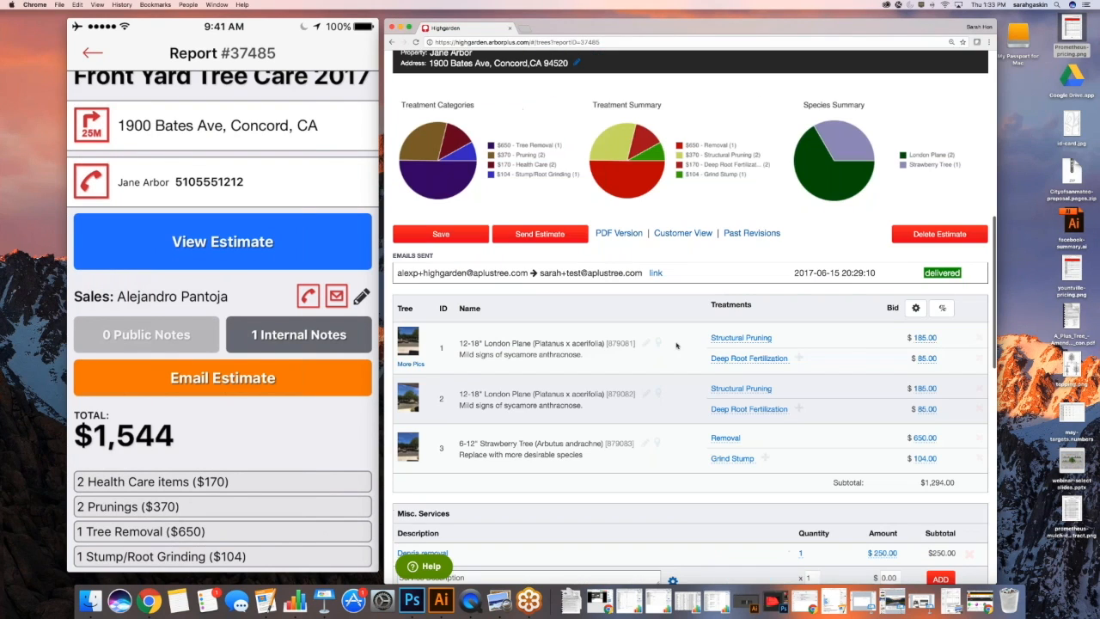
scroll(676, 346, "down", 3)
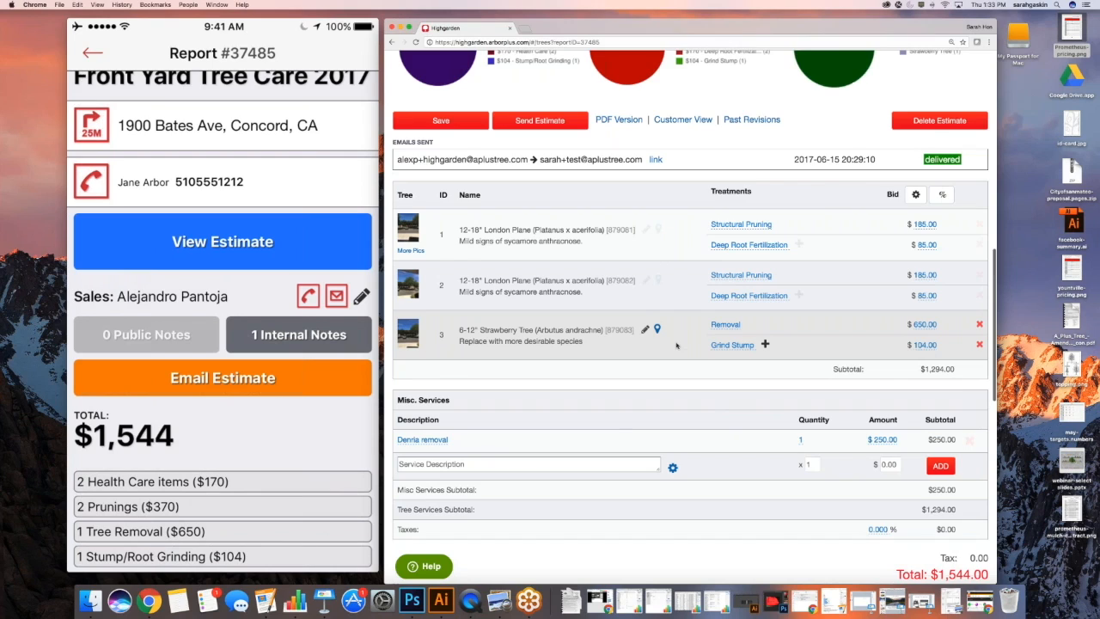
scroll(677, 346, "up", 2)
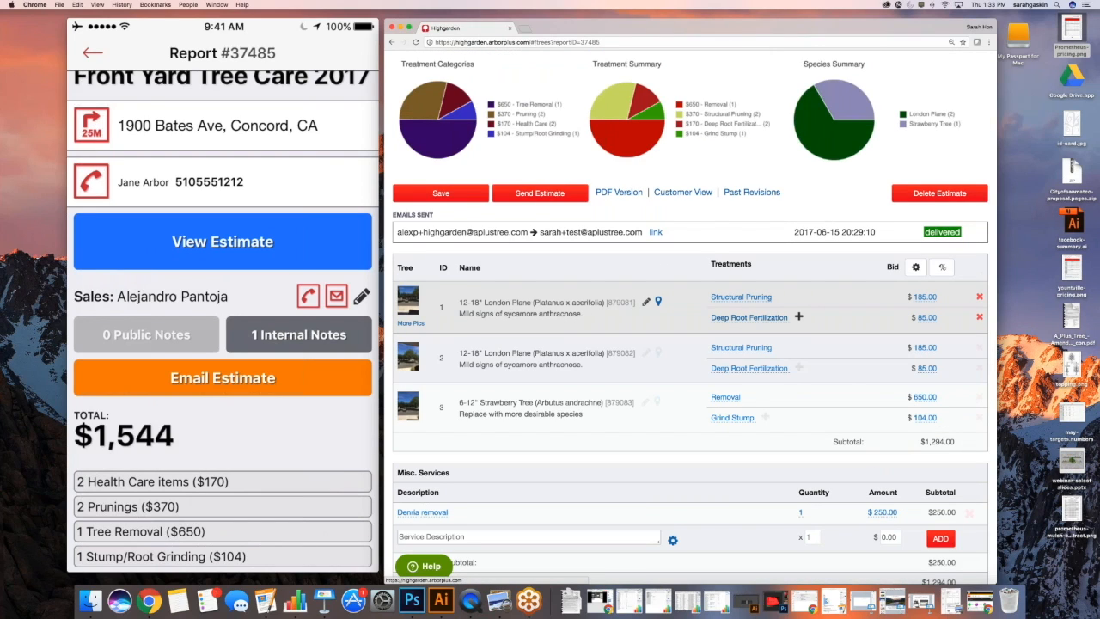
scroll(677, 318, "down", 1)
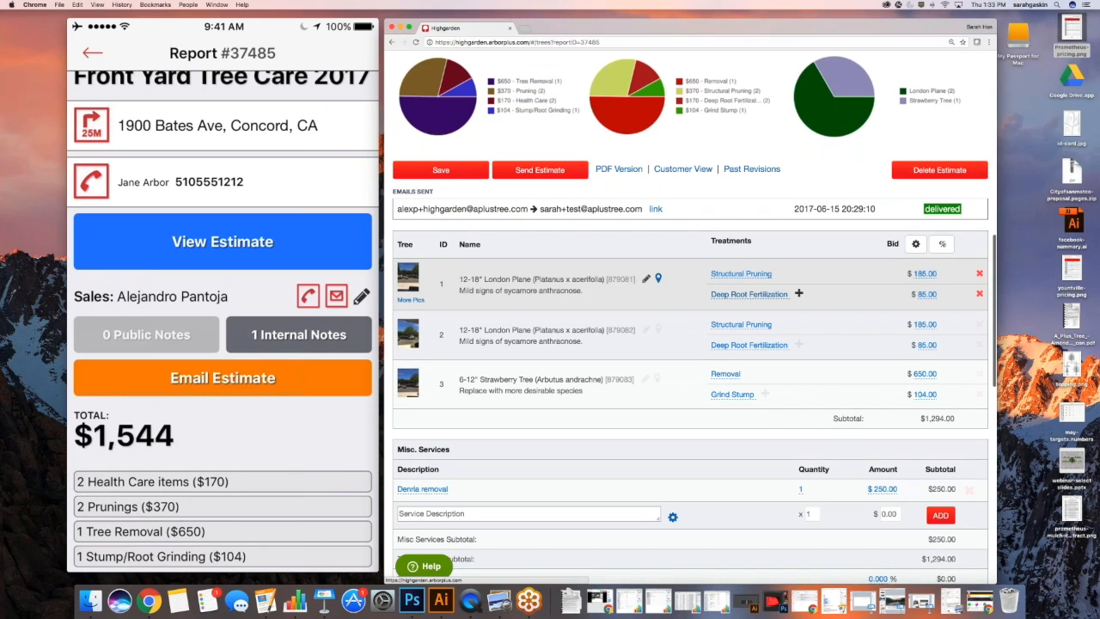
scroll(763, 323, "down", 1)
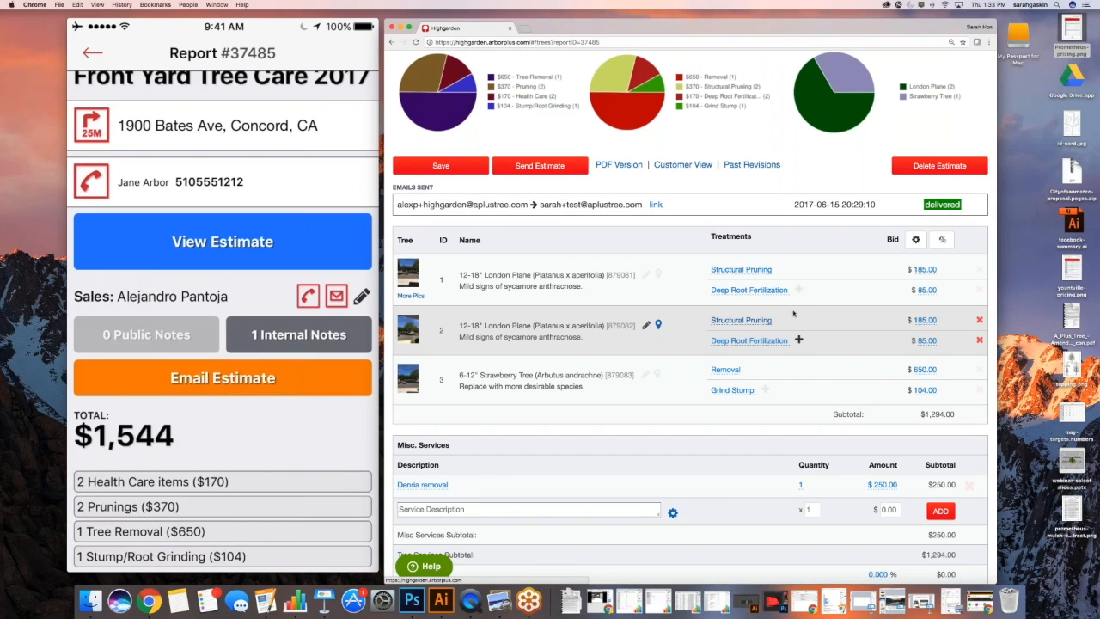
scroll(798, 308, "down", 1)
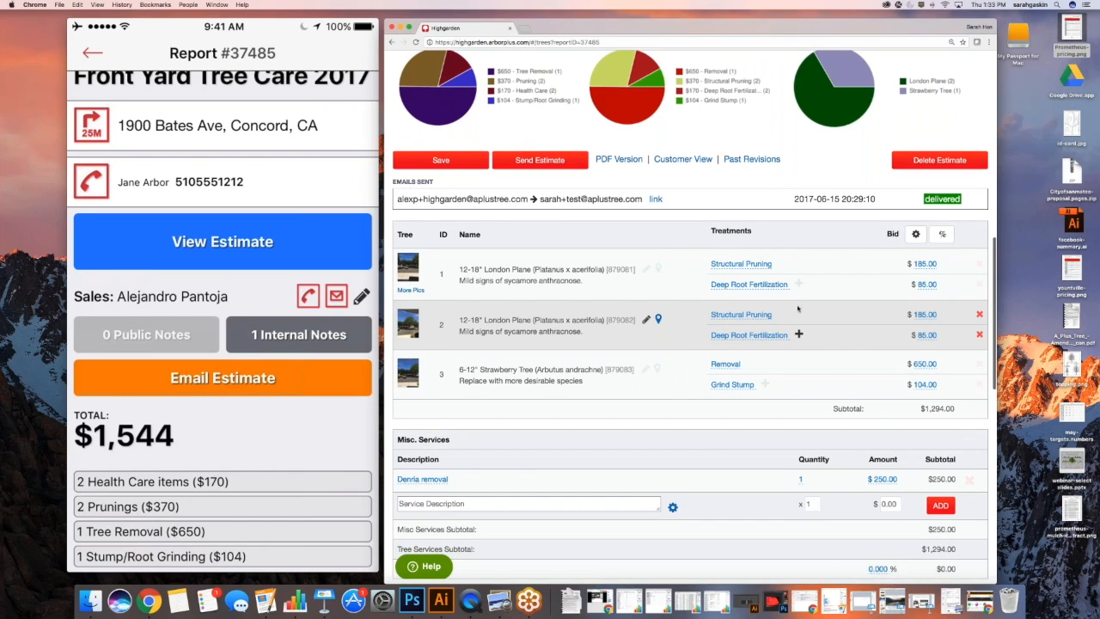
left_click(924, 264)
Change tree 1's Structural Pruning bid to 105.00
left_click_drag(822, 277, 831, 277)
type("105.00")
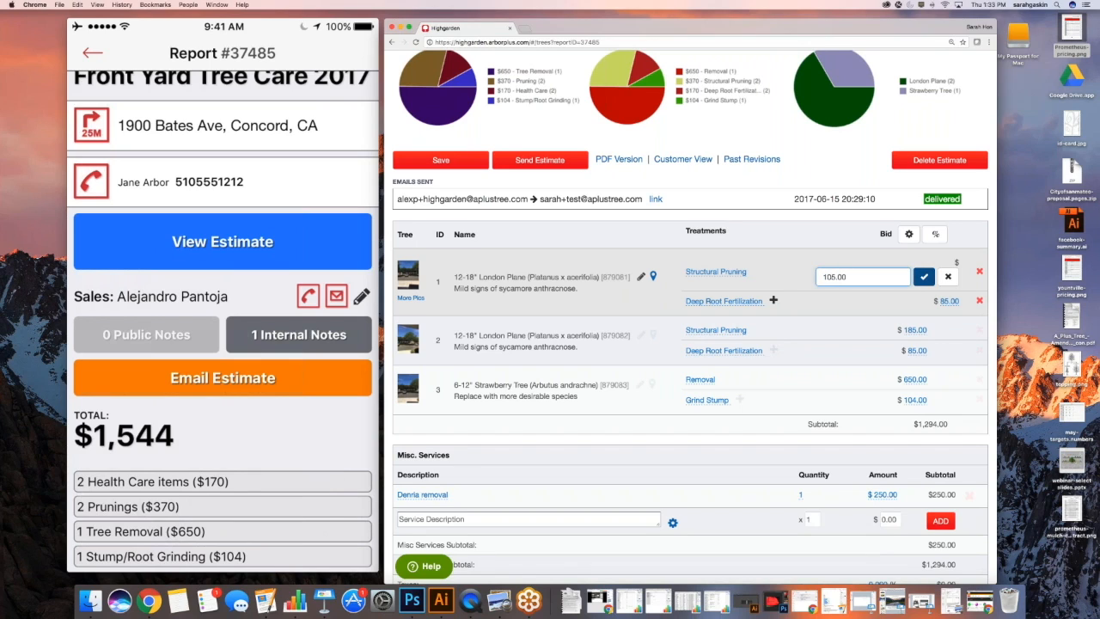
left_click(924, 276)
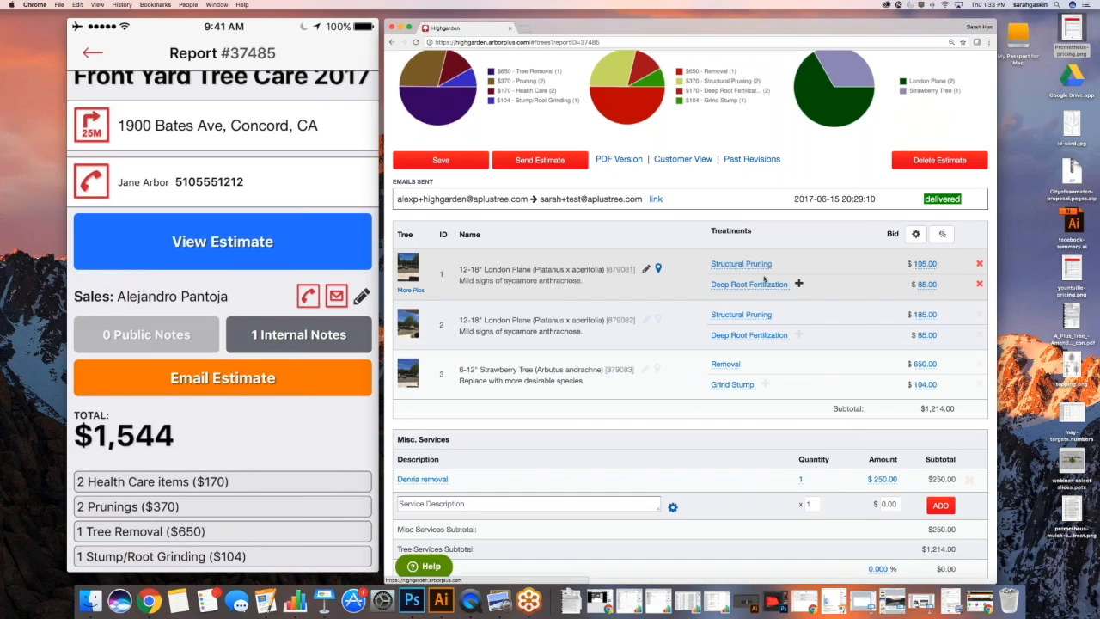
Remove Deep Root Fertilization from tree 1 and add it back as a new treatment line
left_click(979, 284)
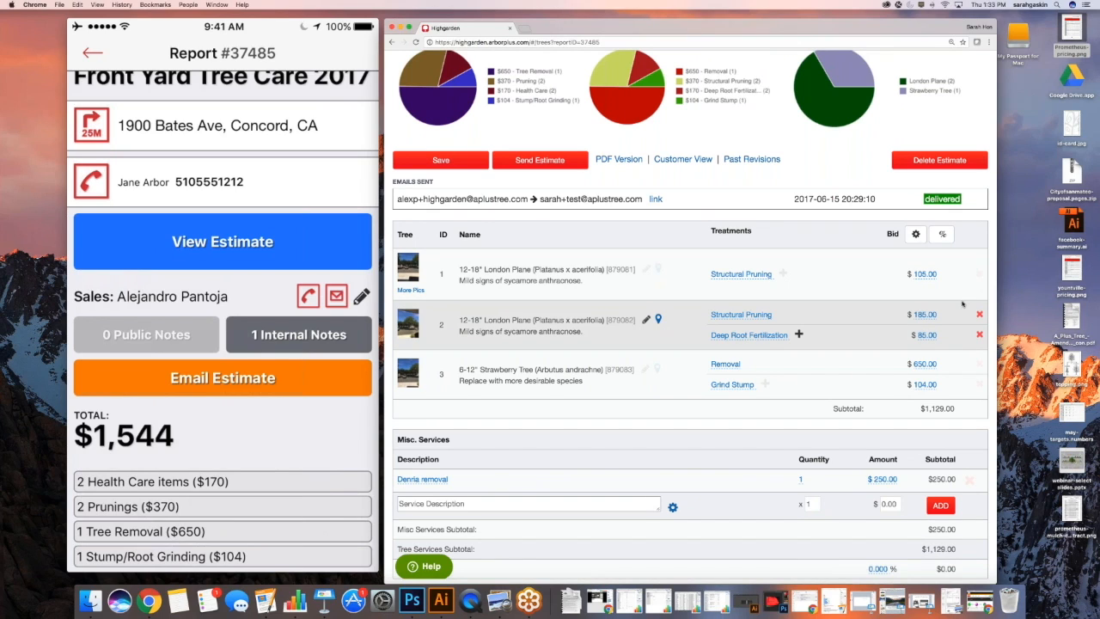
left_click(783, 273)
left_click(748, 283)
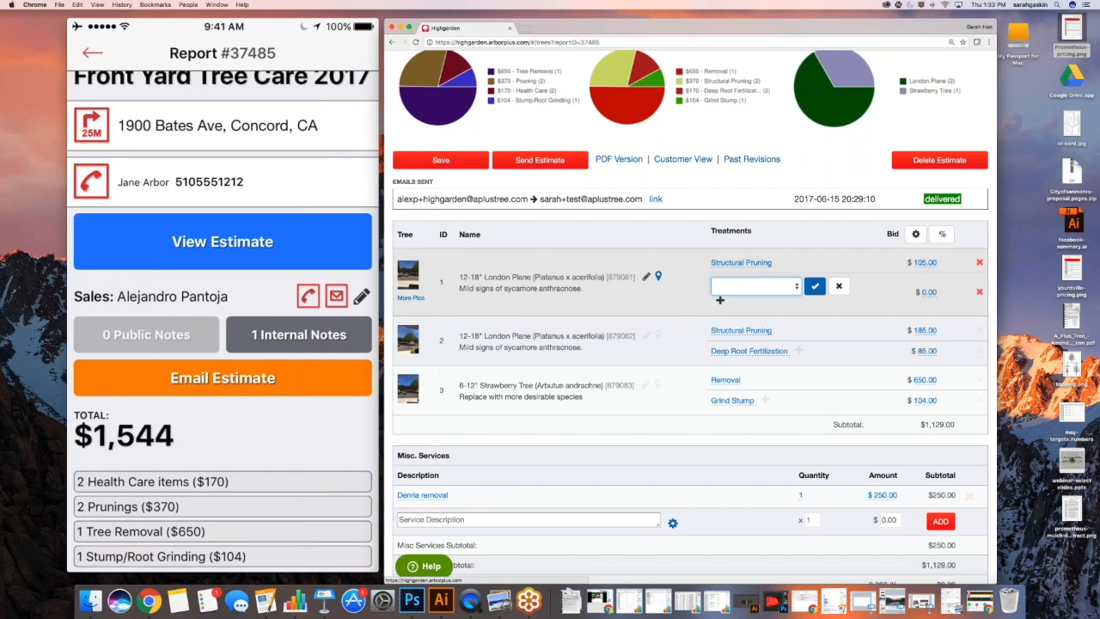
left_click(727, 287)
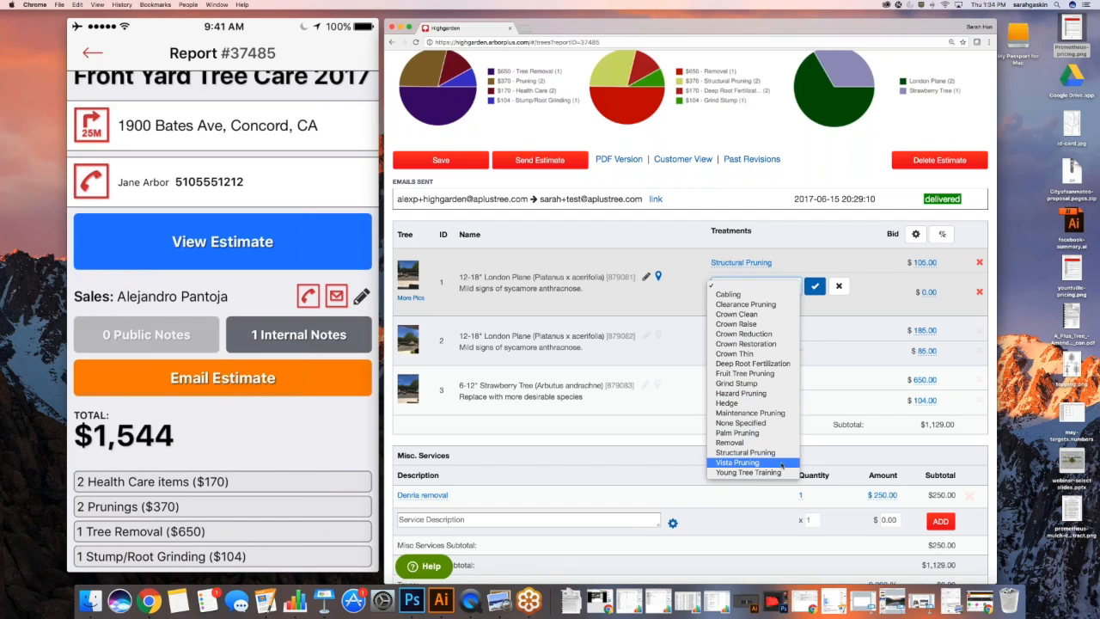
left_click(753, 364)
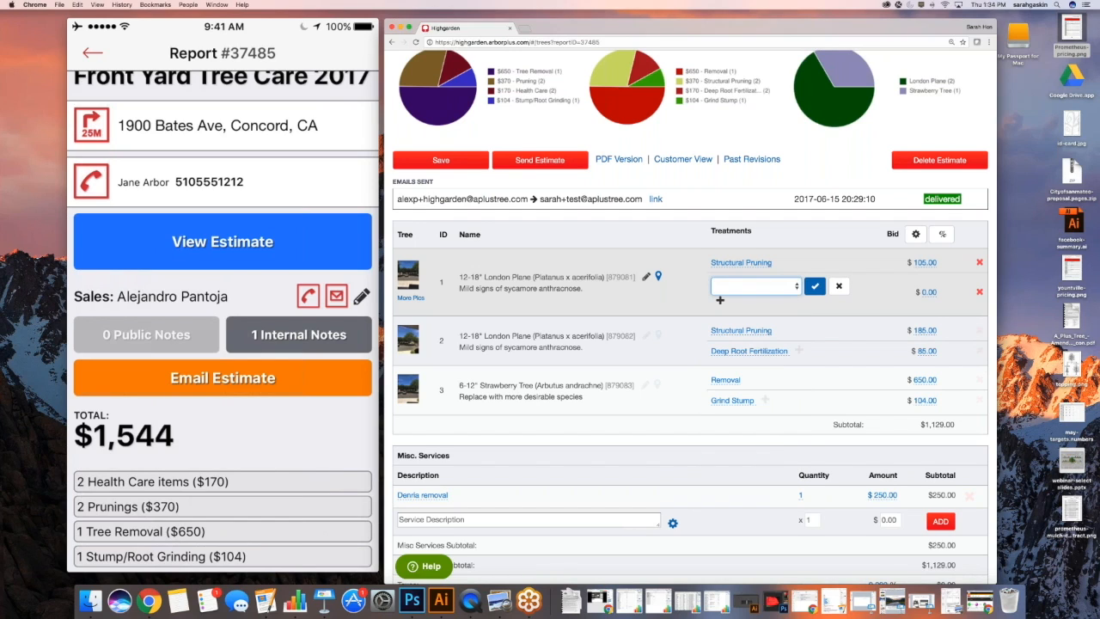
left_click(814, 286)
scroll(949, 295, "down", 1)
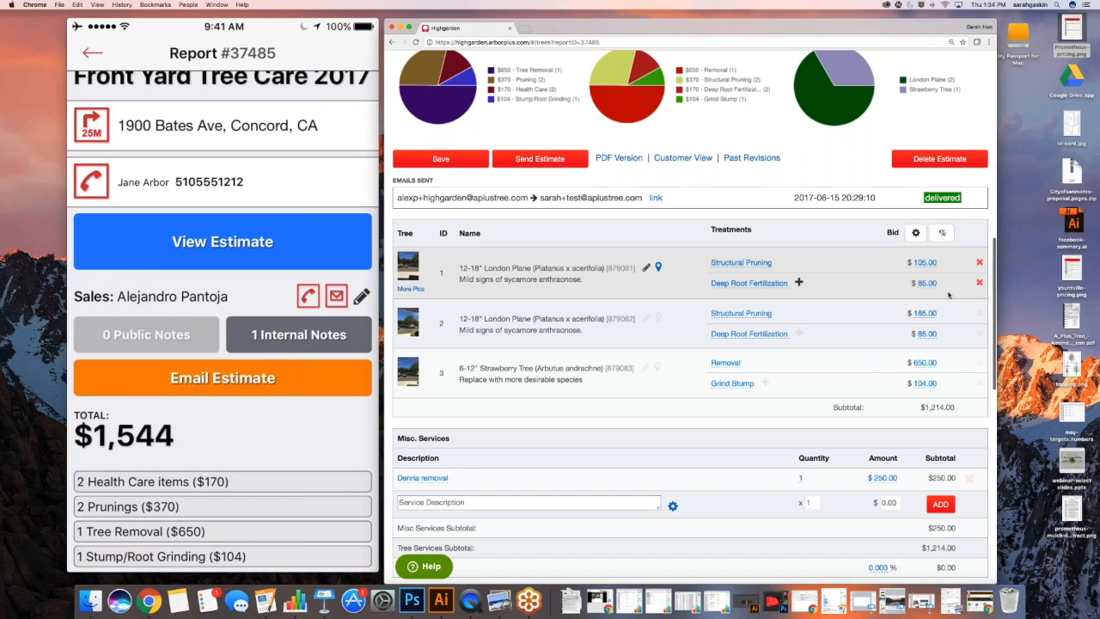
Update tree 1's Deep Root Fertilization bid amount, entering 125
left_click(927, 282)
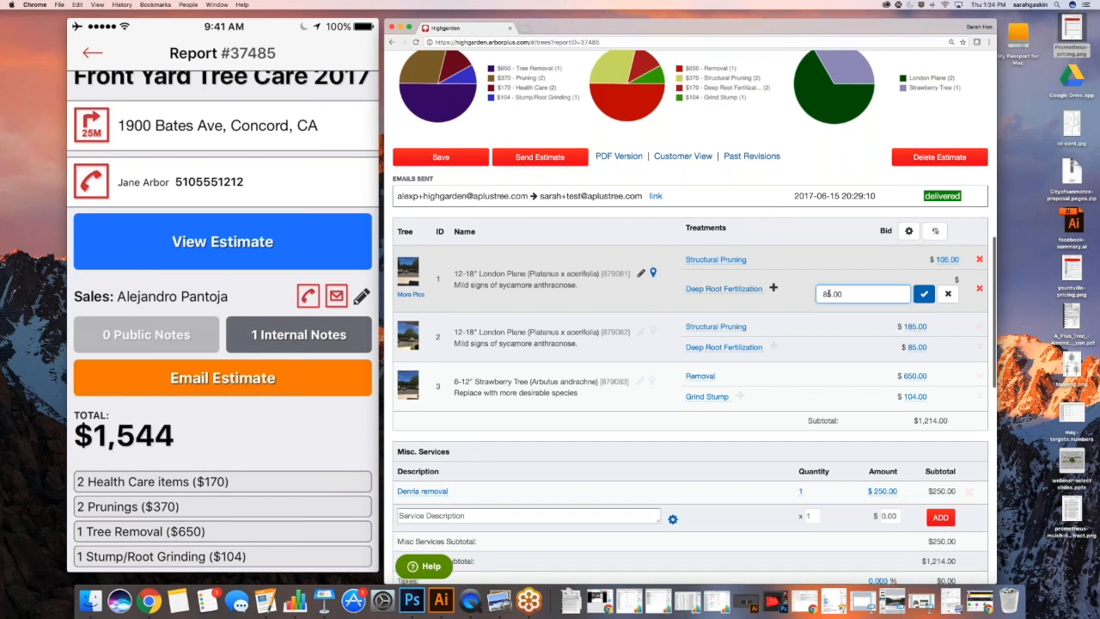
left_click(821, 294)
type("1250")
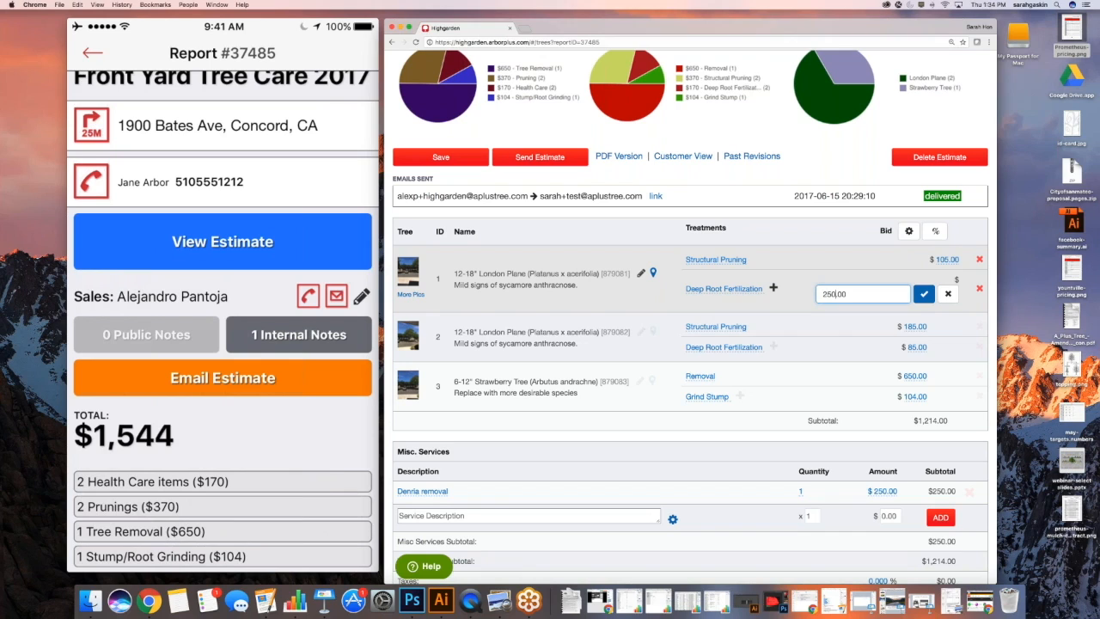
left_click(923, 294)
Rename the misc service to 'Debris removal' and type the note asking to move the car from parking
scroll(600, 306, "down", 1)
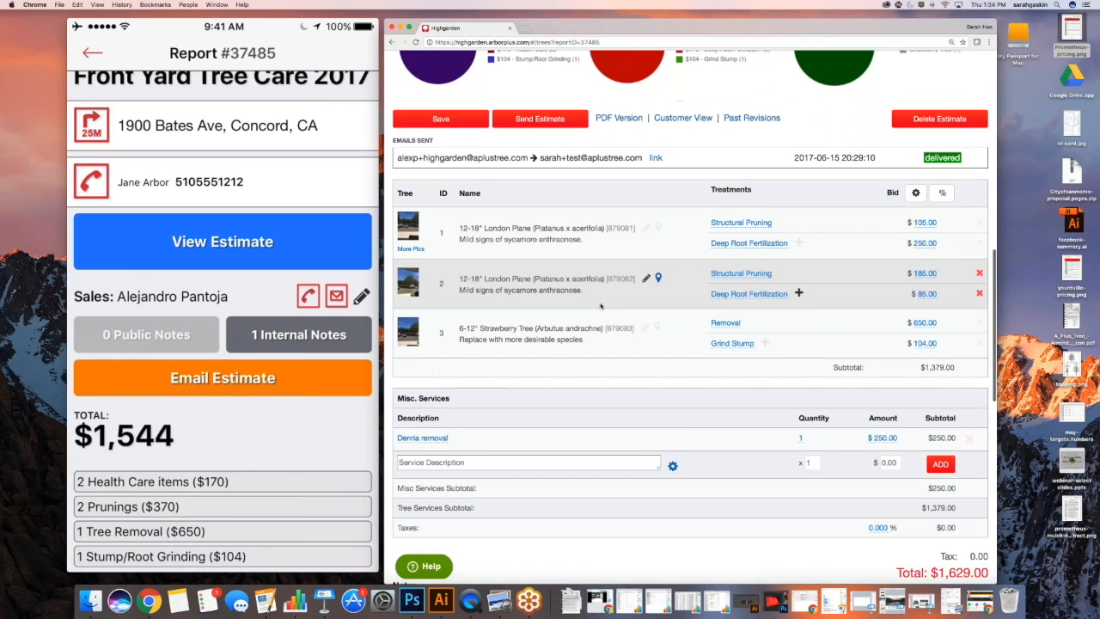
scroll(600, 306, "down", 1)
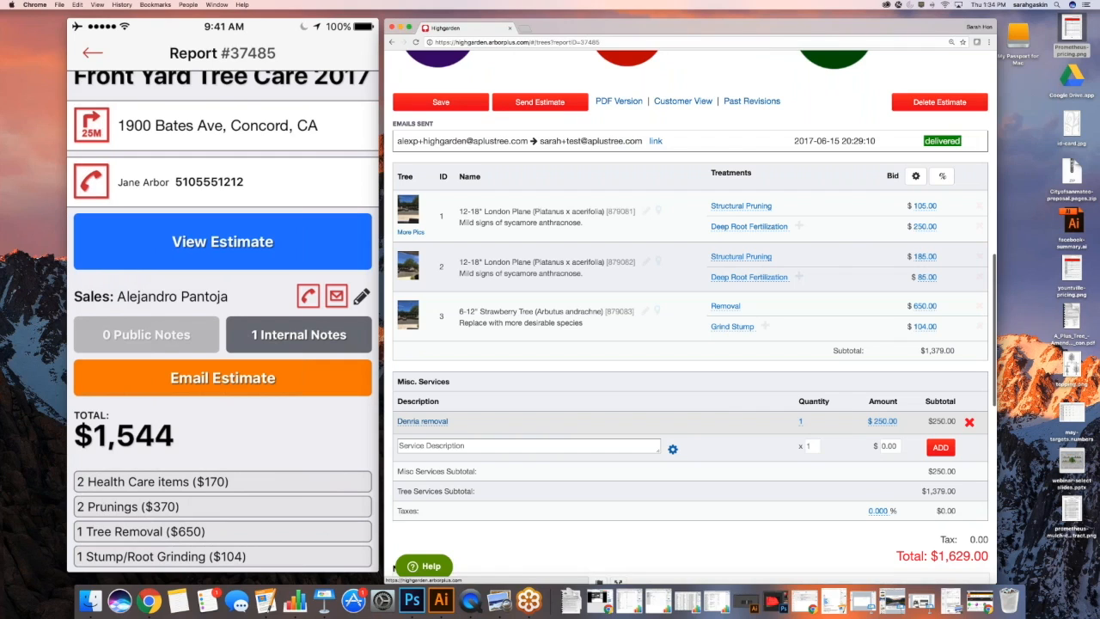
left_click(422, 421)
type("Debris removal")
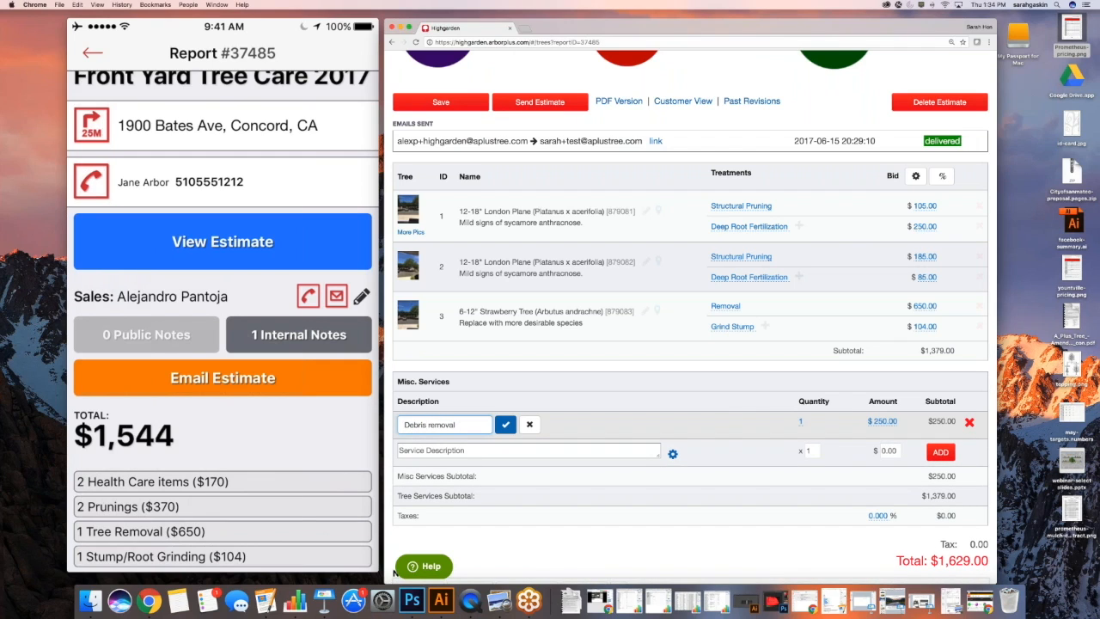
left_click(505, 425)
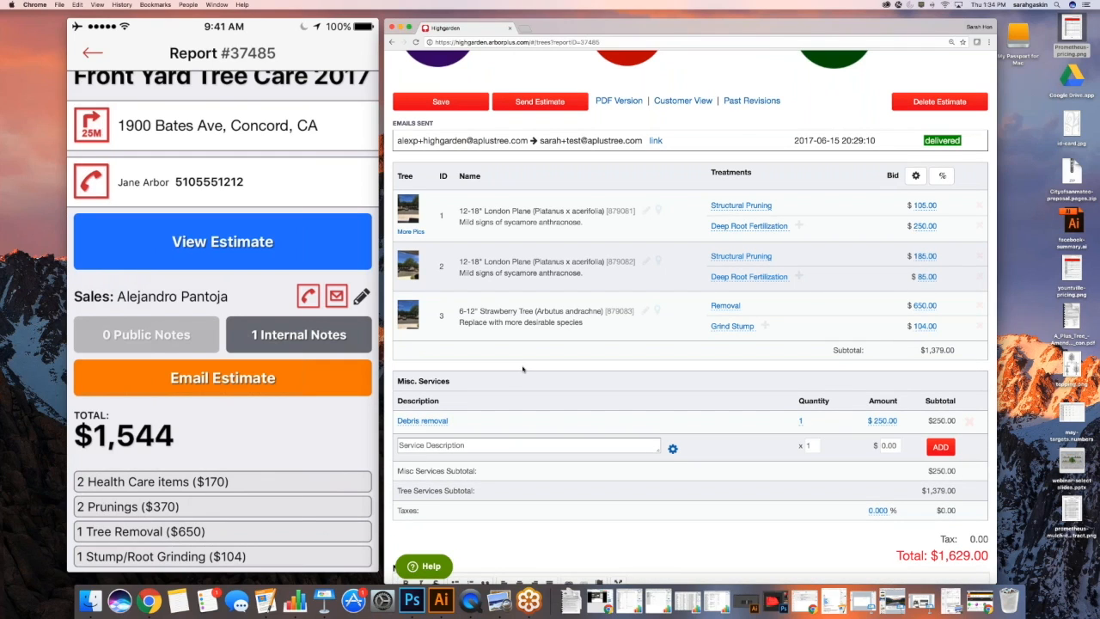
scroll(522, 369, "down", 5)
type("Please have your car moved from parking")
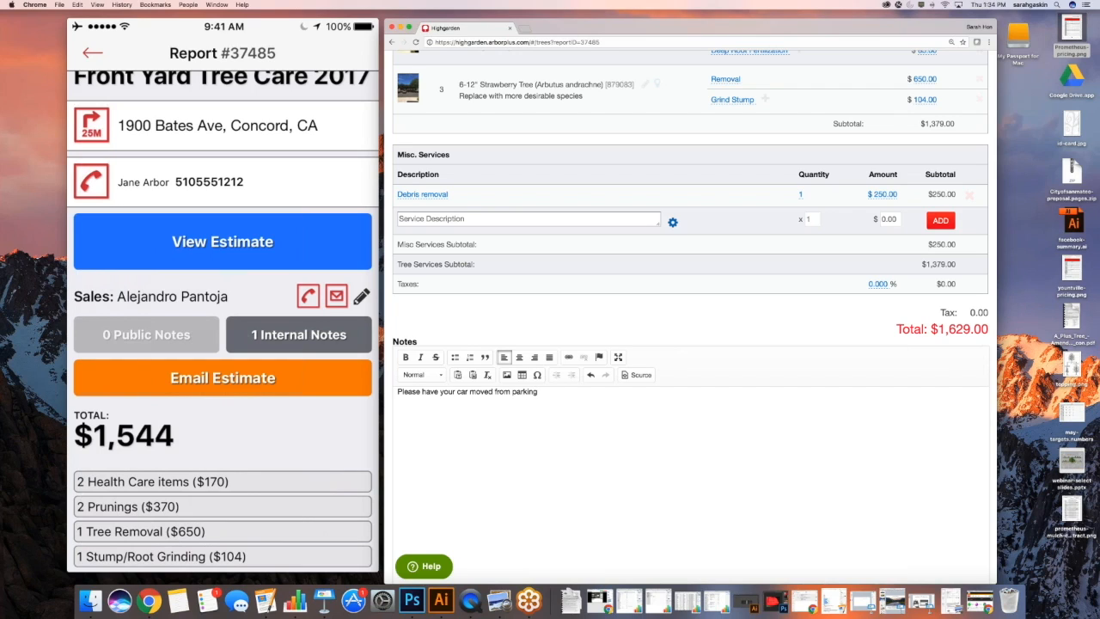
type(" at the time of the job")
Save the estimate with the parking note and bring back the customer portal window
scroll(498, 362, "up", 1)
scroll(498, 363, "up", 5)
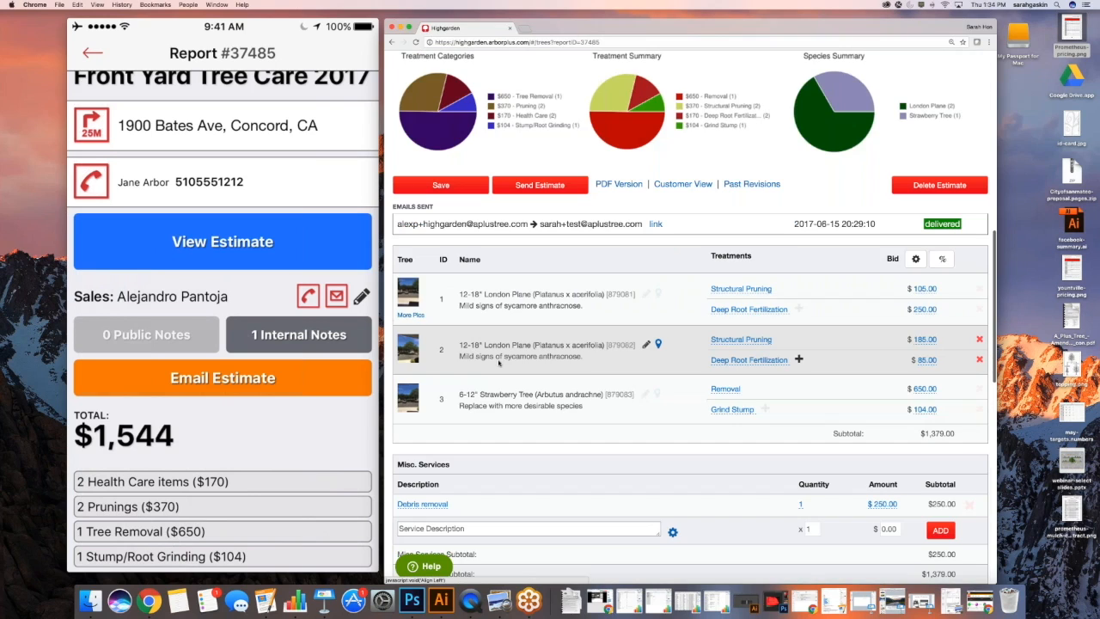
scroll(499, 363, "up", 2)
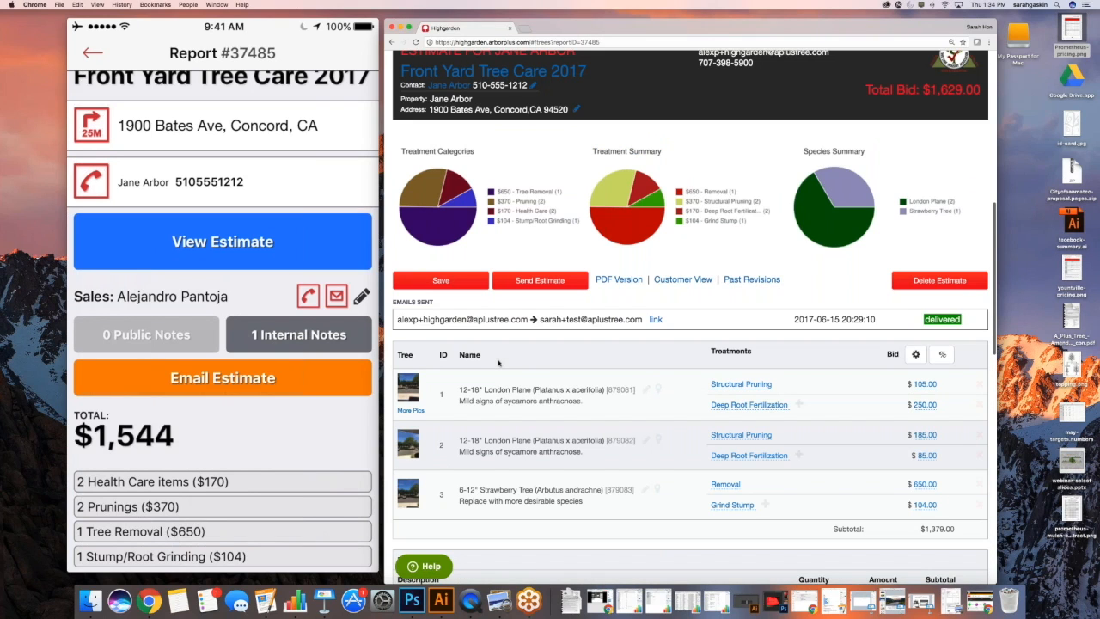
scroll(499, 363, "up", 1)
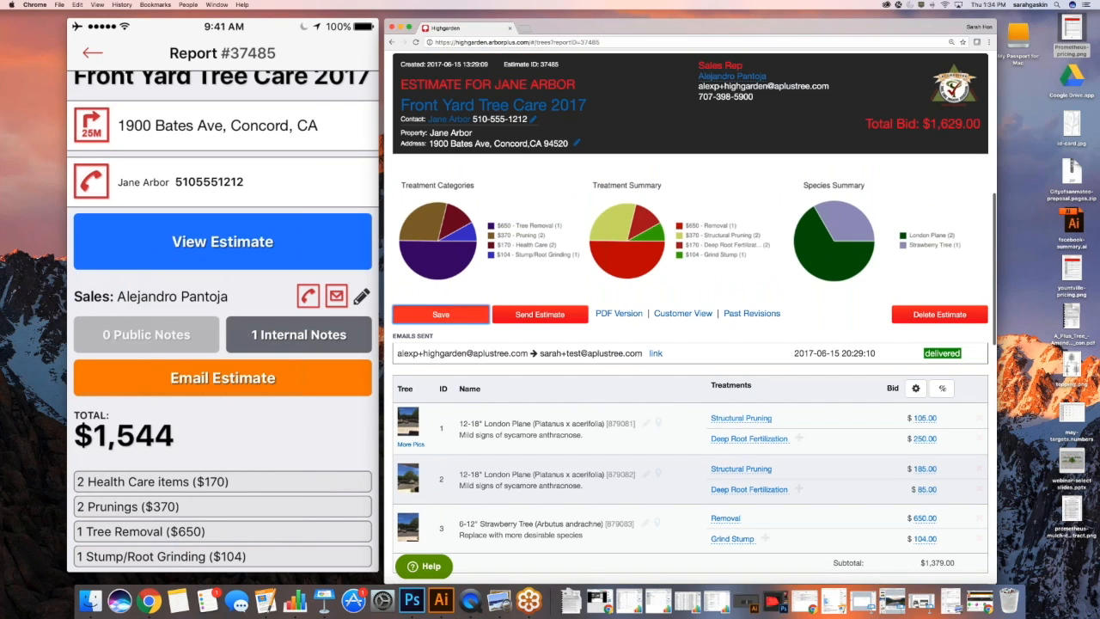
left_click(441, 314)
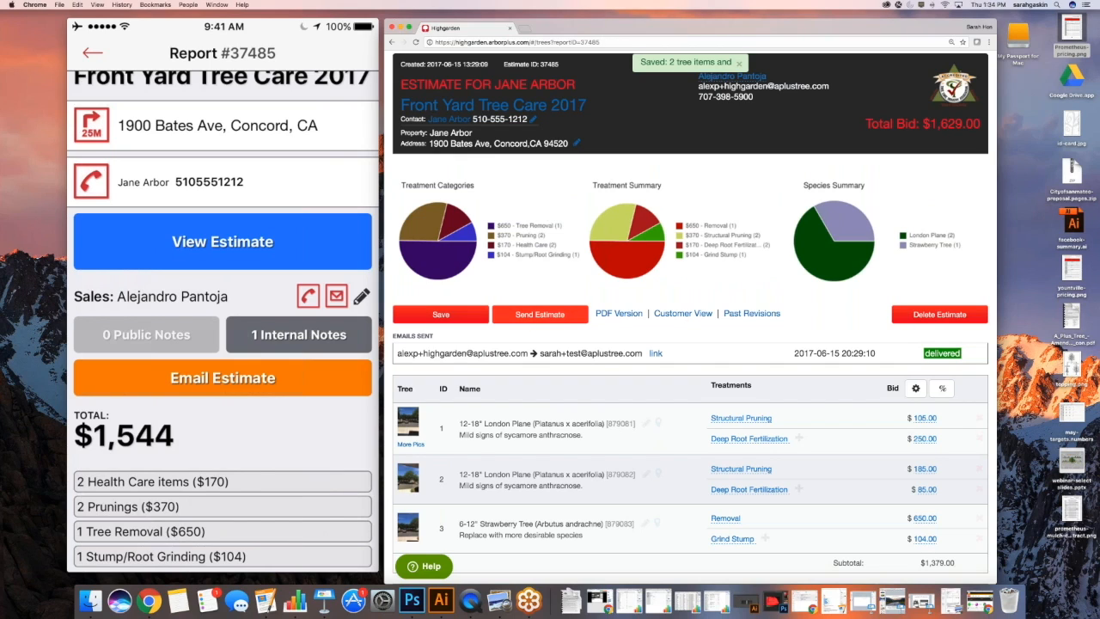
left_click(954, 597)
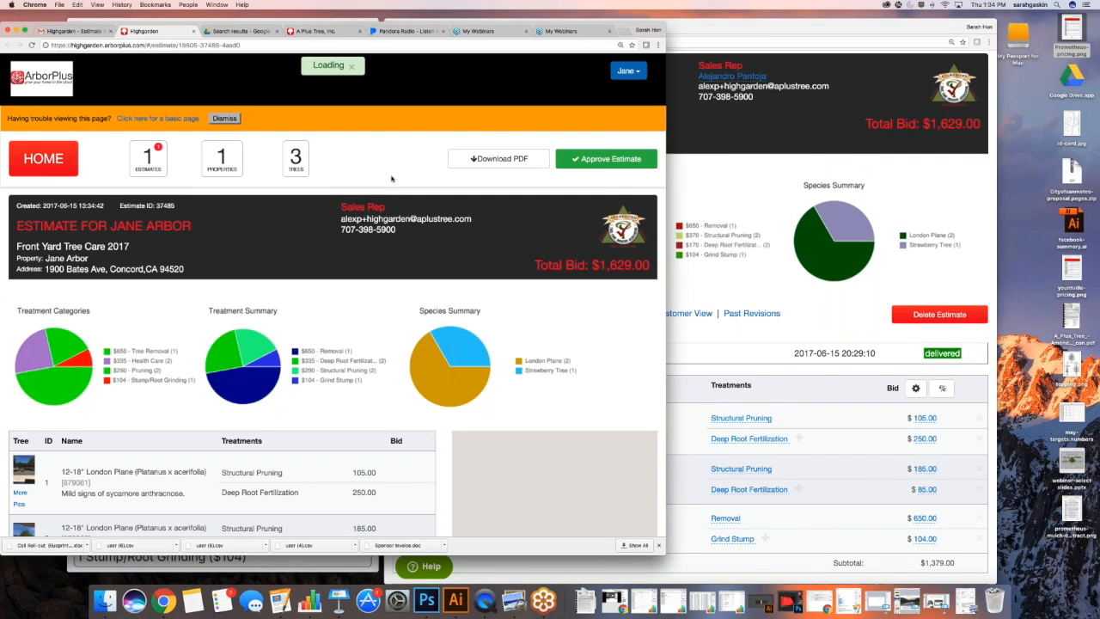
Review the $1,629.00 estimate in the portal, then switch back to the editing window
scroll(391, 178, "down", 2)
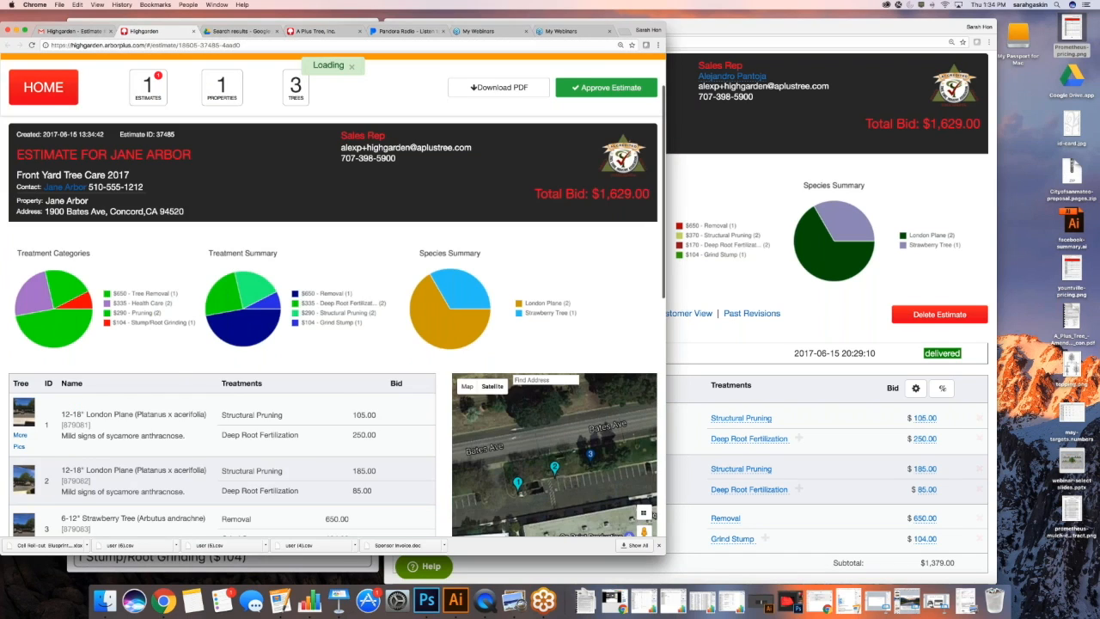
scroll(333, 301, "down", 4)
scroll(181, 296, "down", 2)
scroll(181, 296, "up", 3)
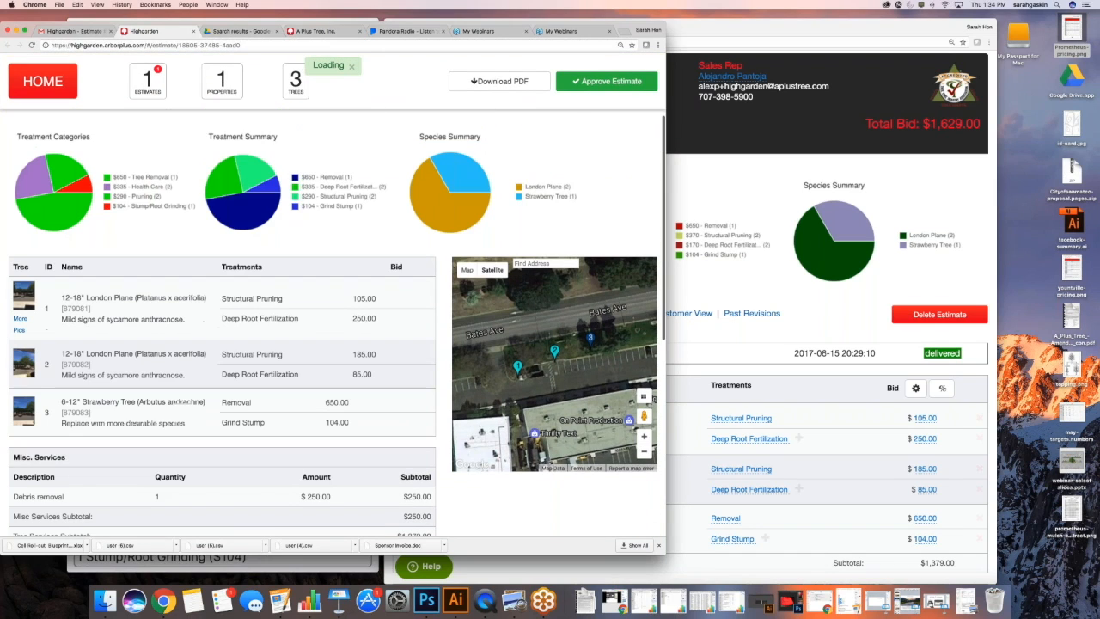
left_click(750, 270)
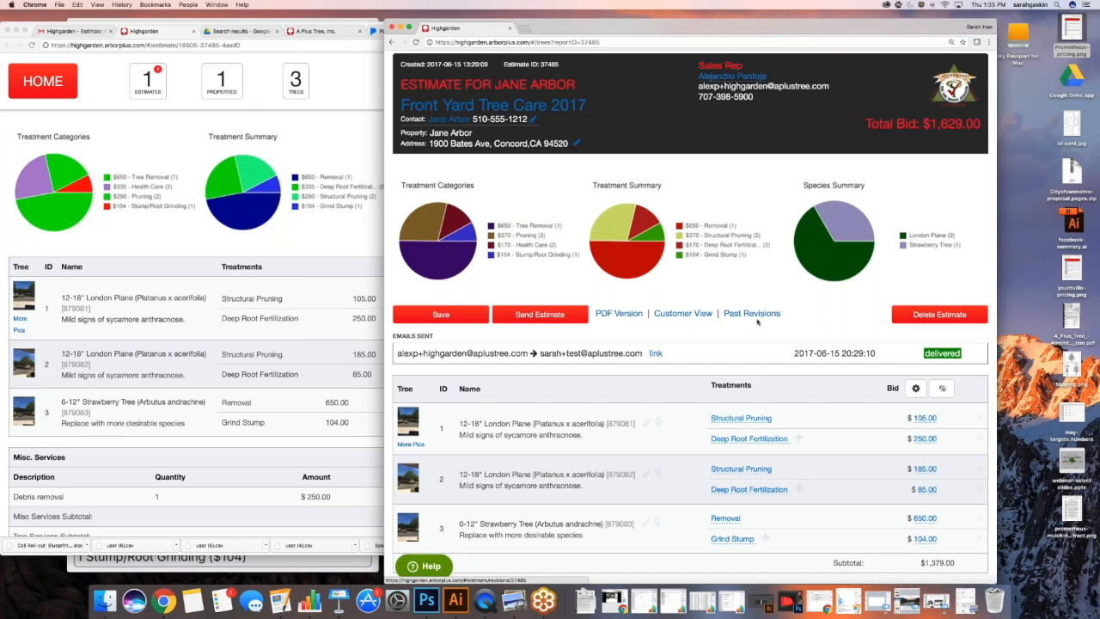
Copy the link address of the emailed estimate under Emails Sent
scroll(752, 315, "down", 1)
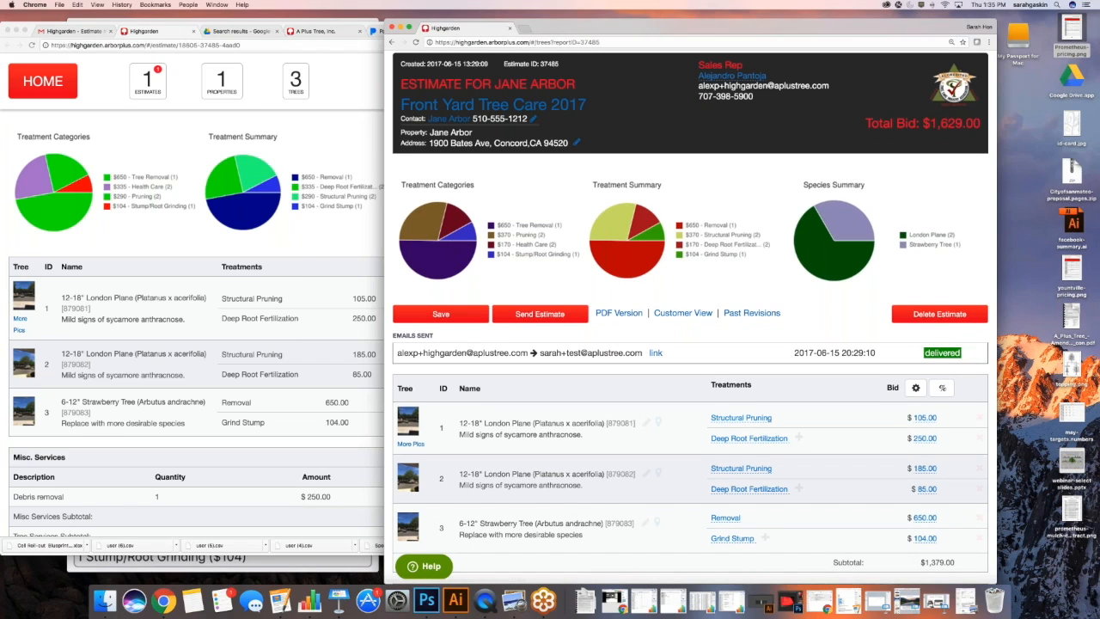
scroll(734, 334, "down", 2)
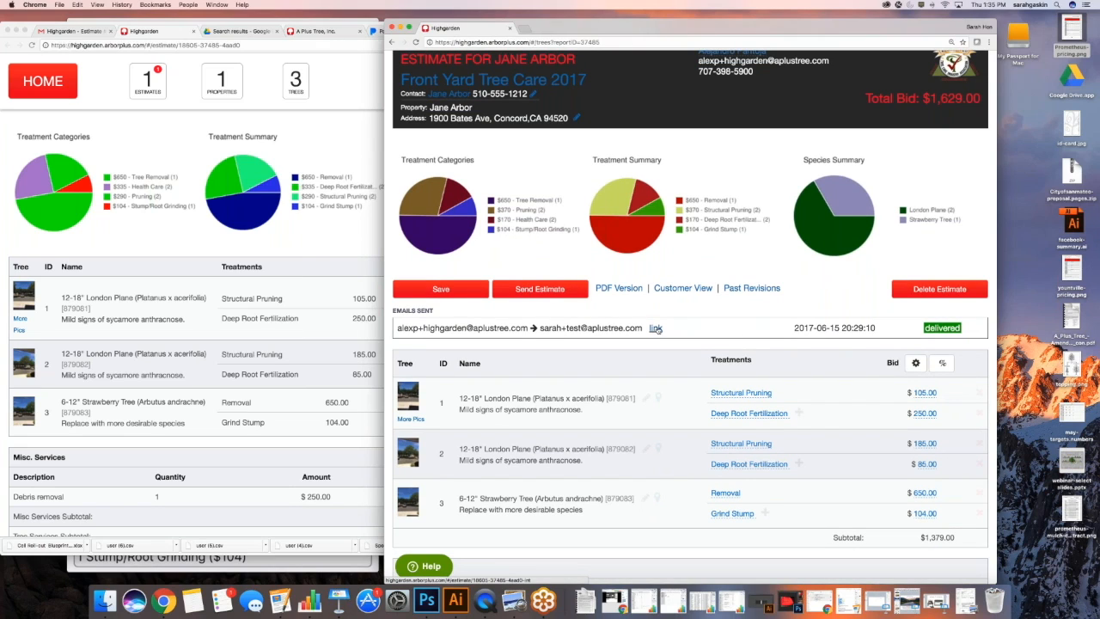
right_click(655, 328)
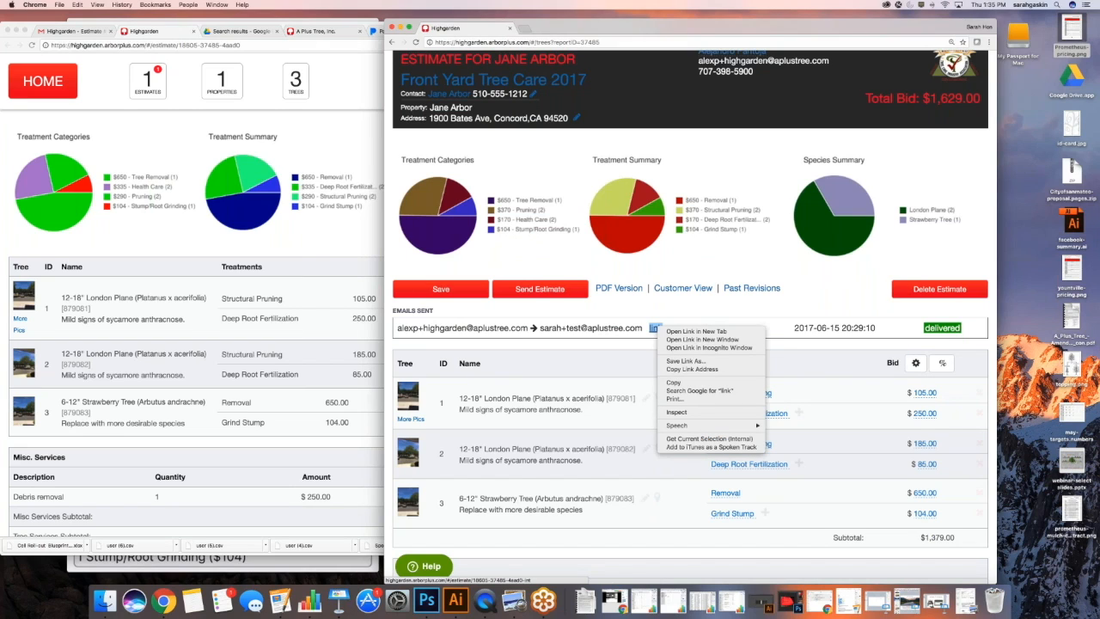
left_click(687, 369)
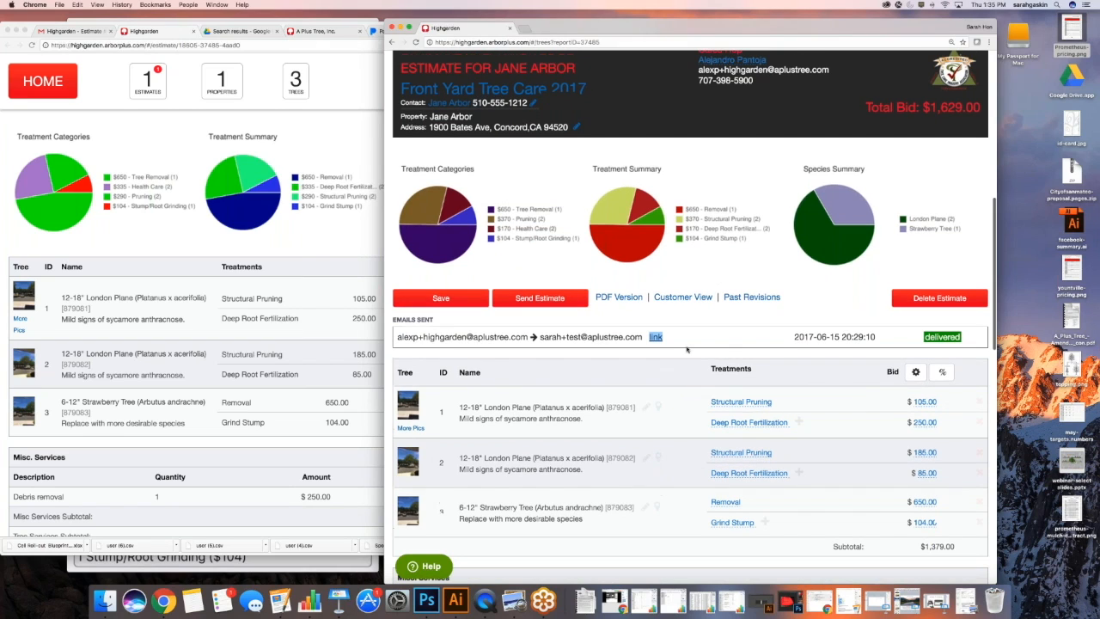
left_click(706, 337)
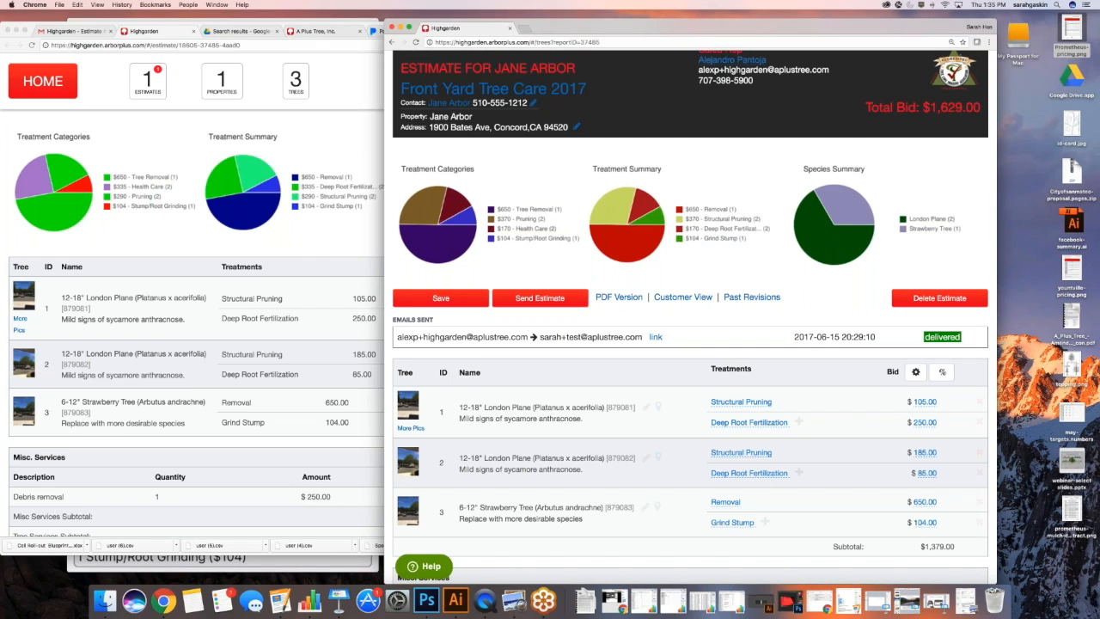
Start a new blank Untitled Estimate at $0.00
scroll(717, 359, "up", 2)
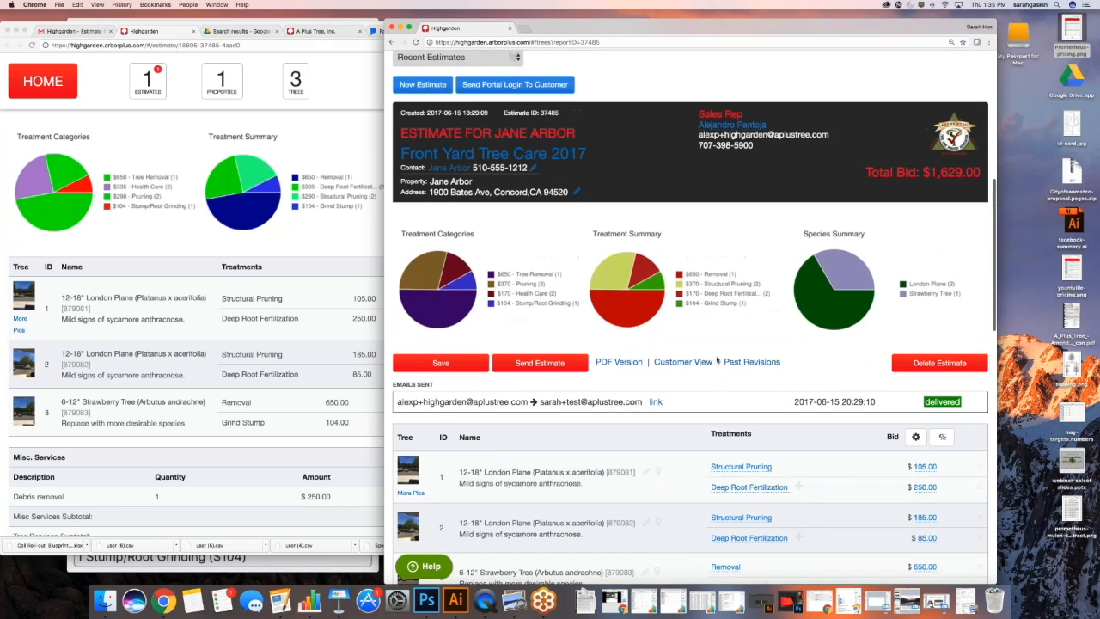
scroll(717, 361, "up", 3)
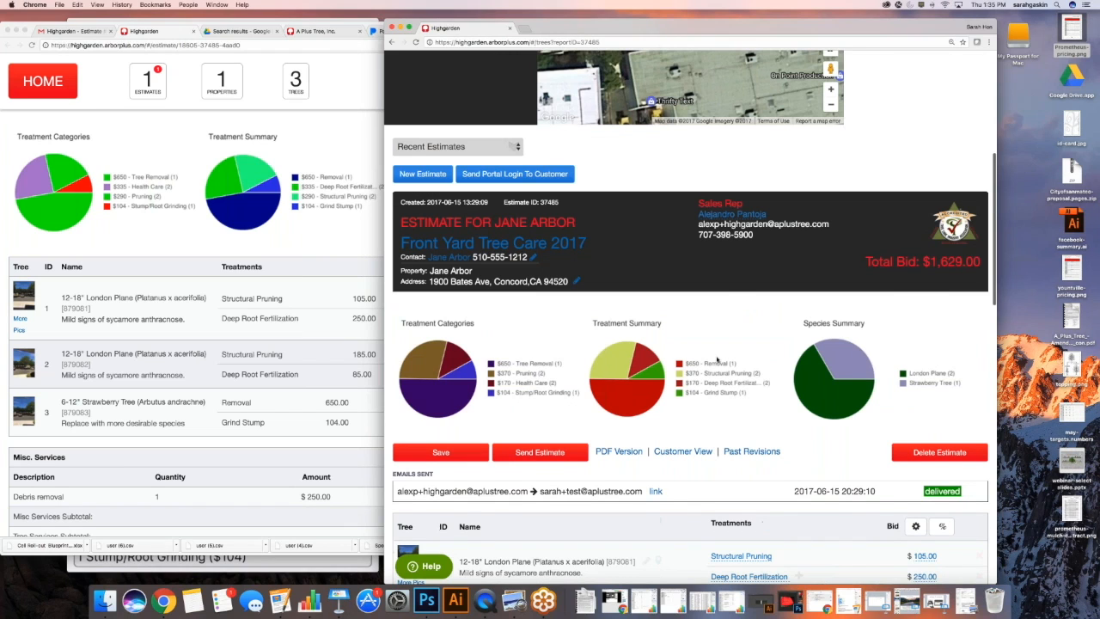
scroll(717, 361, "up", 10)
scroll(717, 361, "up", 1)
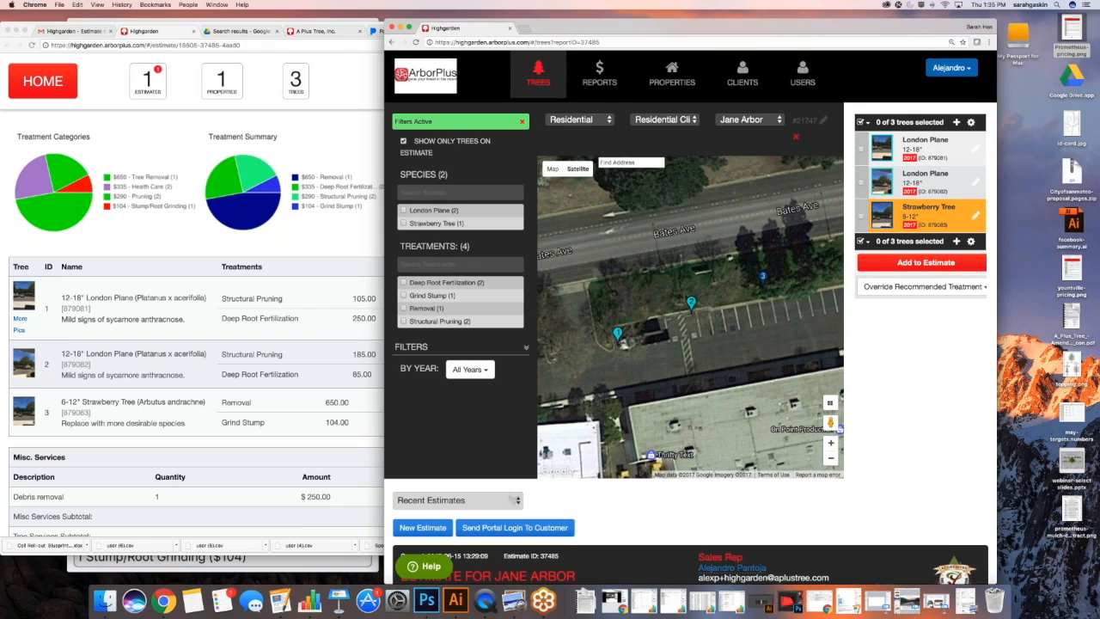
scroll(690, 317, "down", 1)
scroll(690, 317, "down", 1)
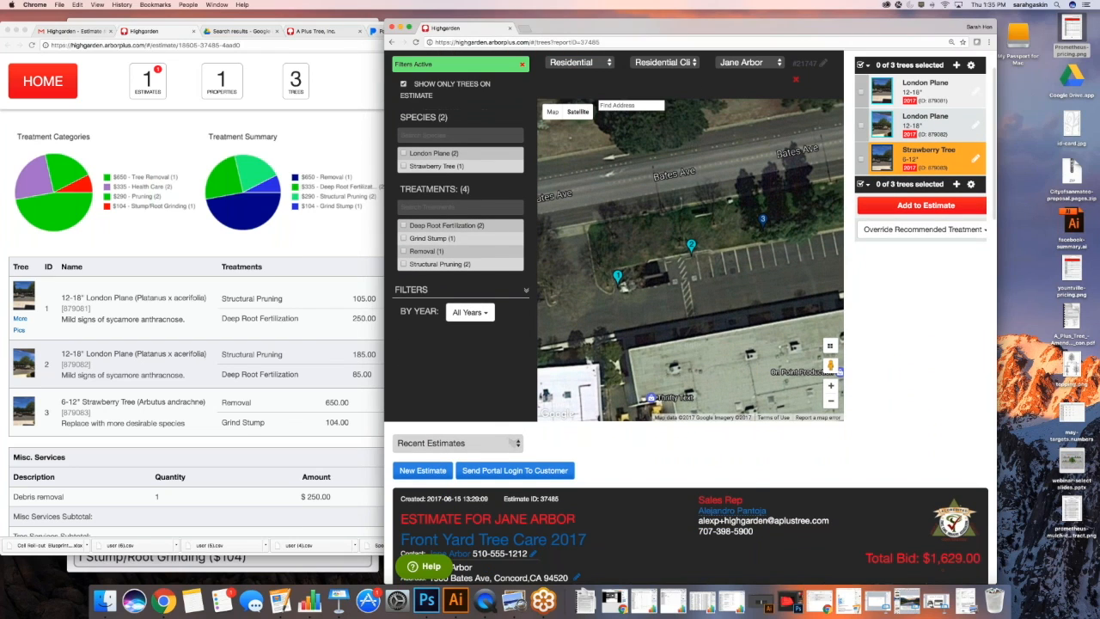
scroll(690, 317, "up", 2)
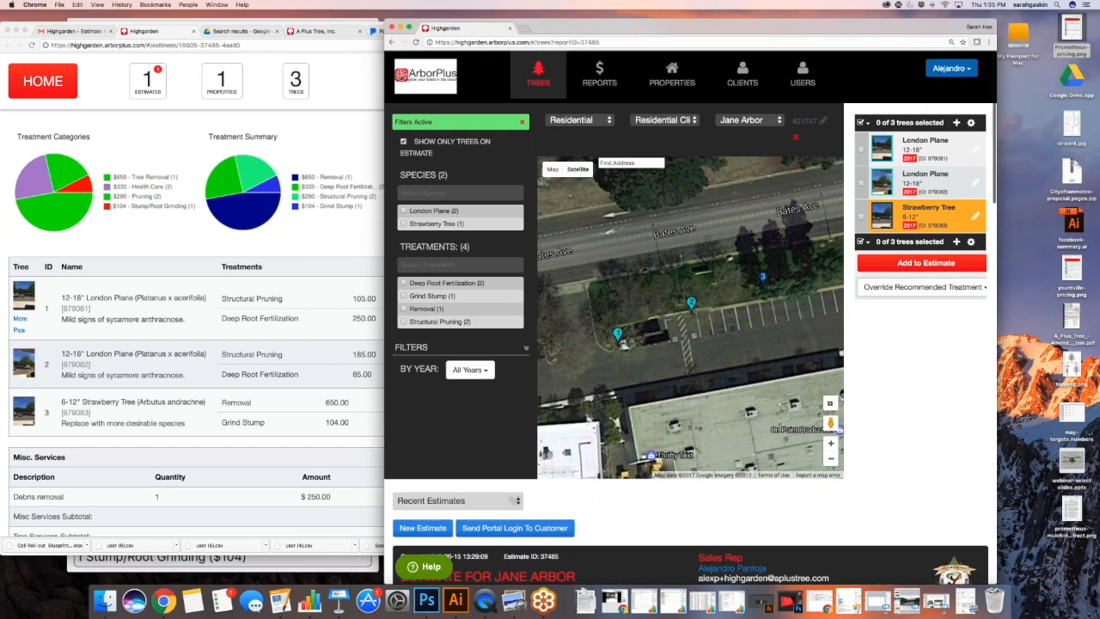
scroll(690, 317, "down", 1)
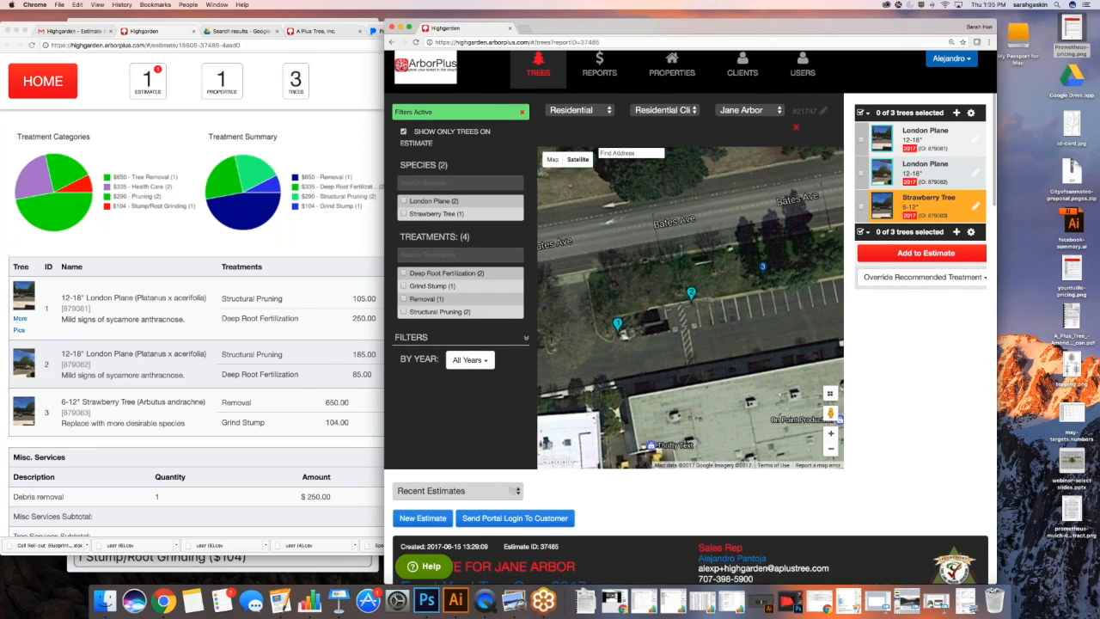
scroll(690, 317, "down", 1)
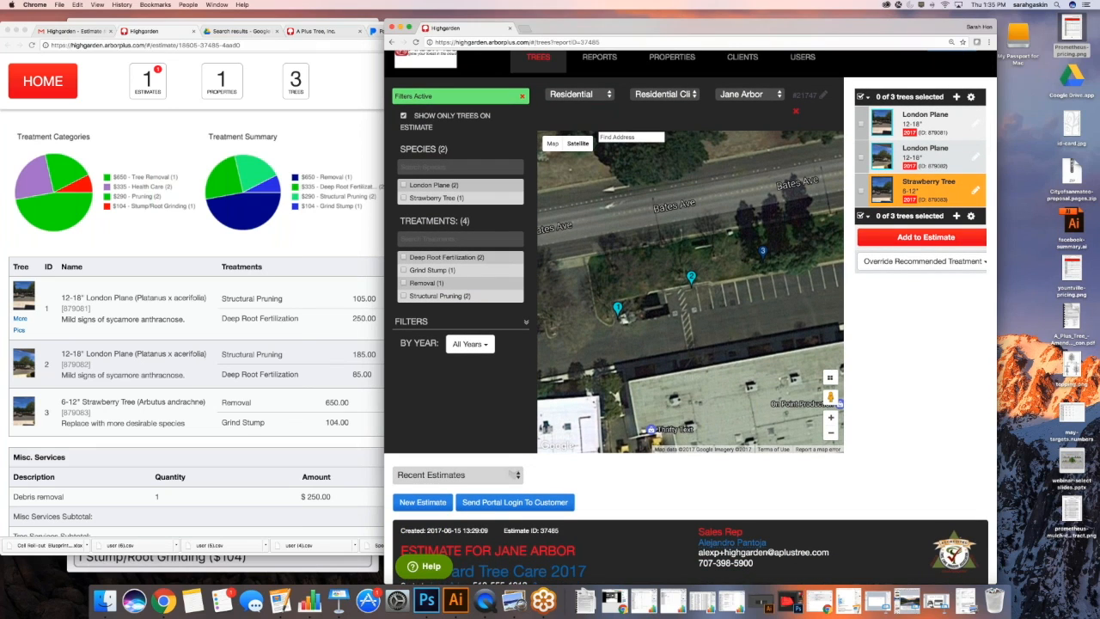
scroll(690, 317, "down", 3)
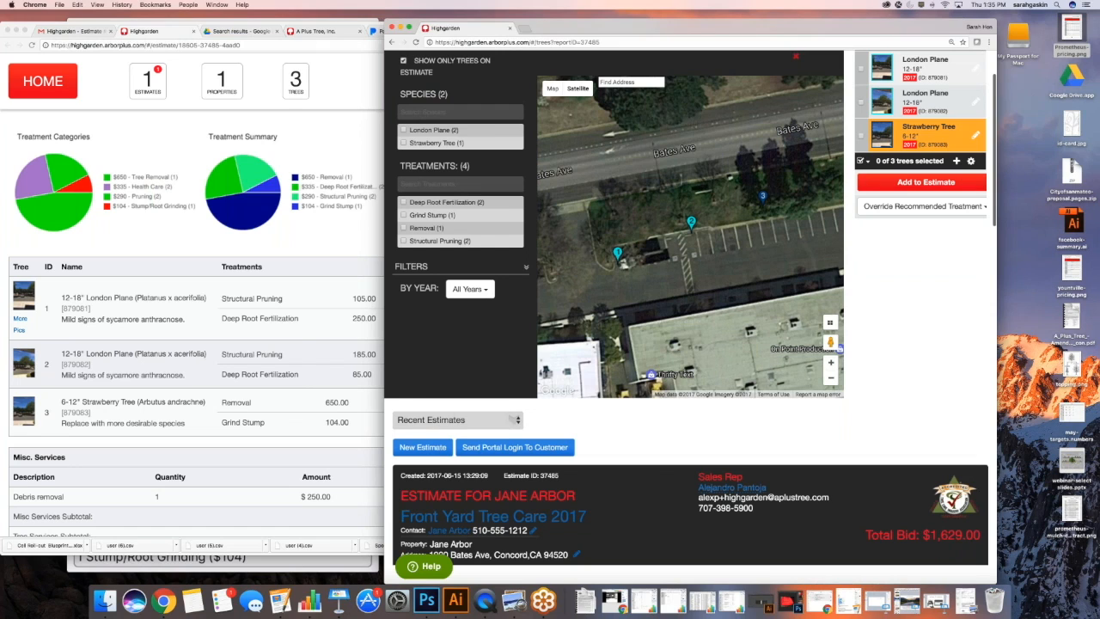
scroll(690, 318, "up", 2)
scroll(690, 317, "down", 1)
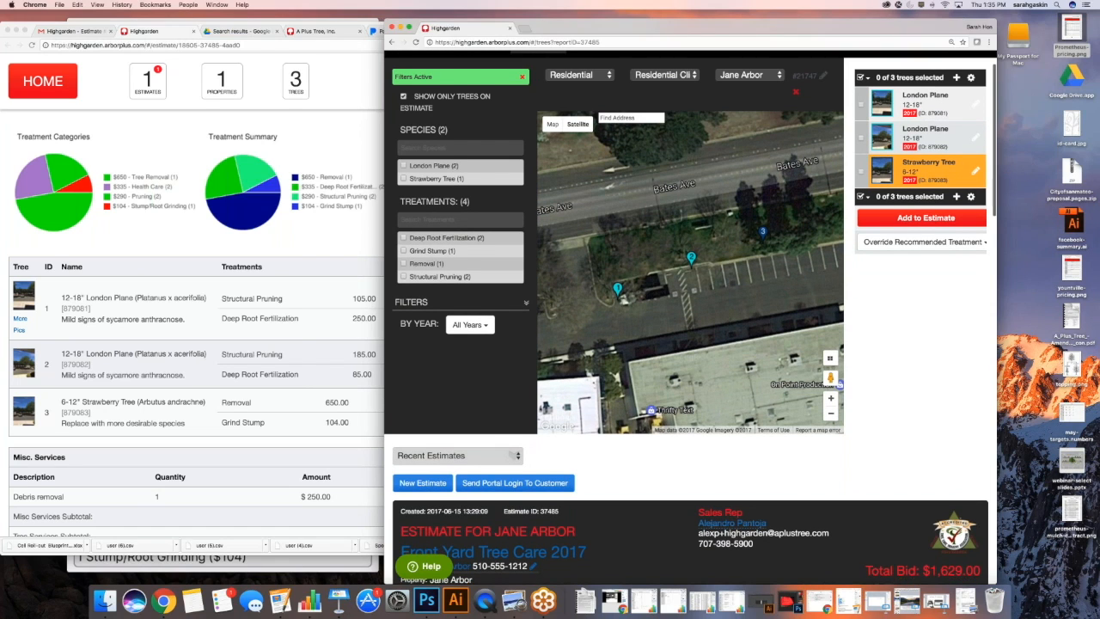
left_click(420, 483)
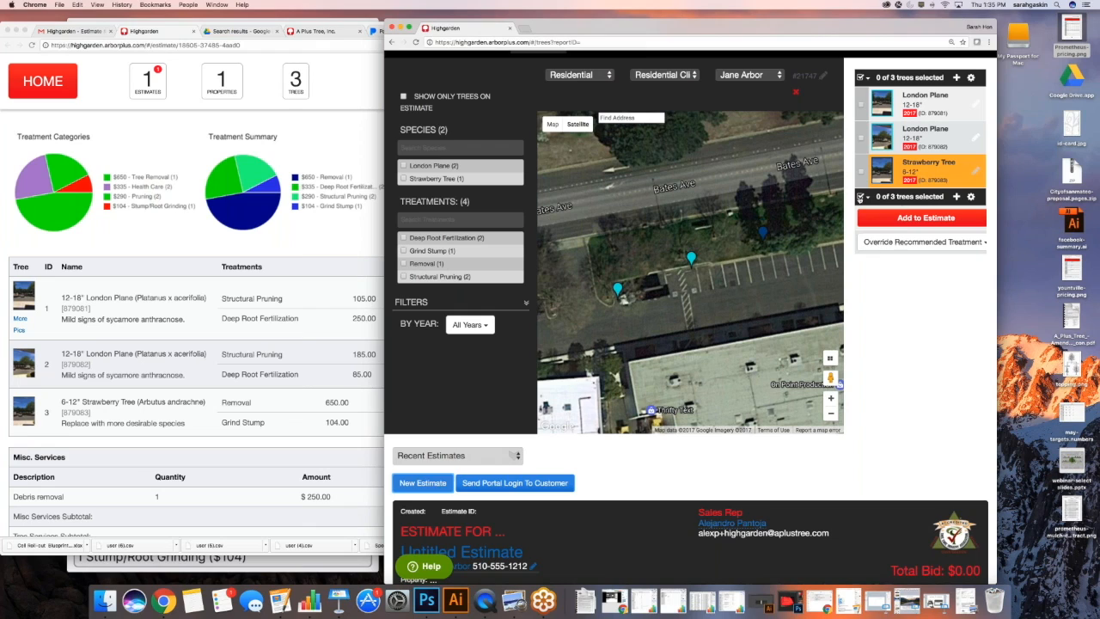
left_click(863, 196)
Add all three 2017 trees with Grind Stump and Removal overrides, for a $3,094.00 total
left_click(870, 225)
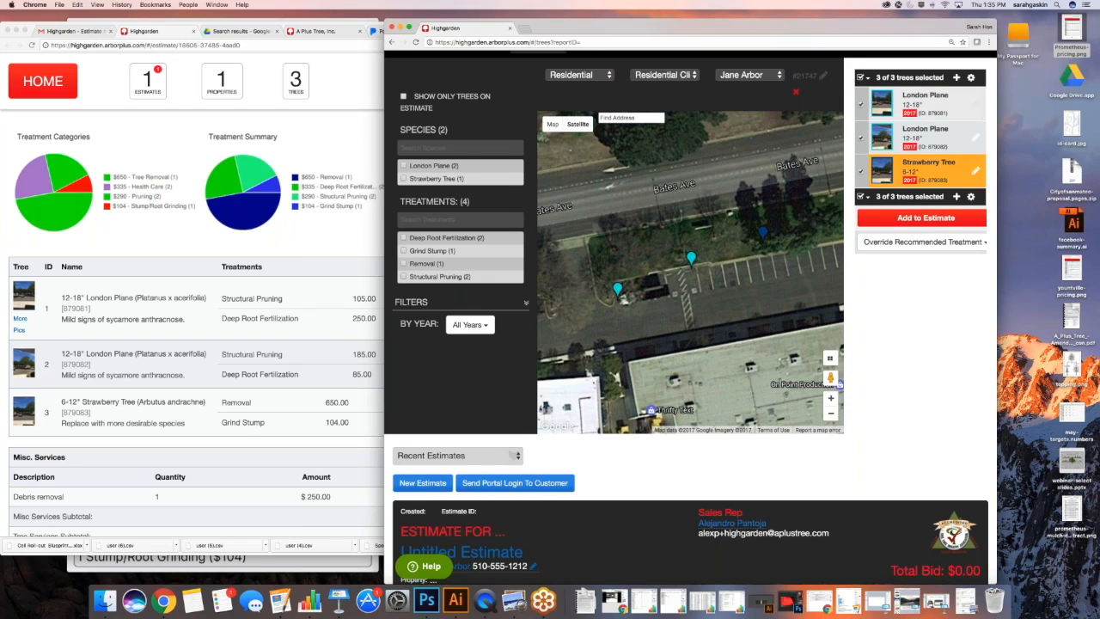
left_click_drag(740, 27, 680, 28)
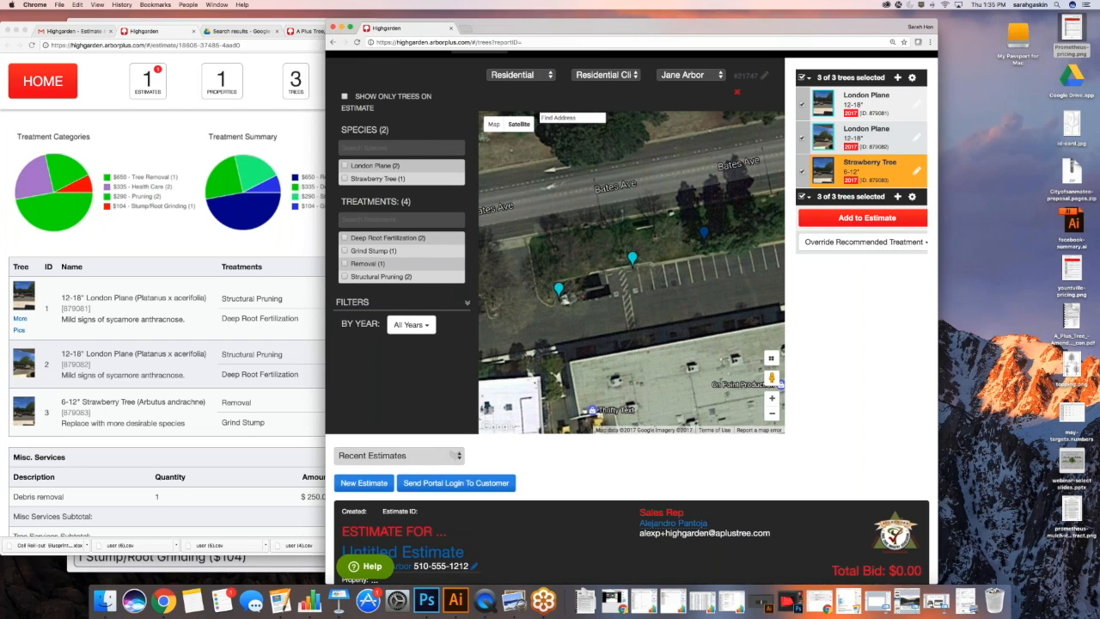
left_click_drag(937, 301, 961, 301)
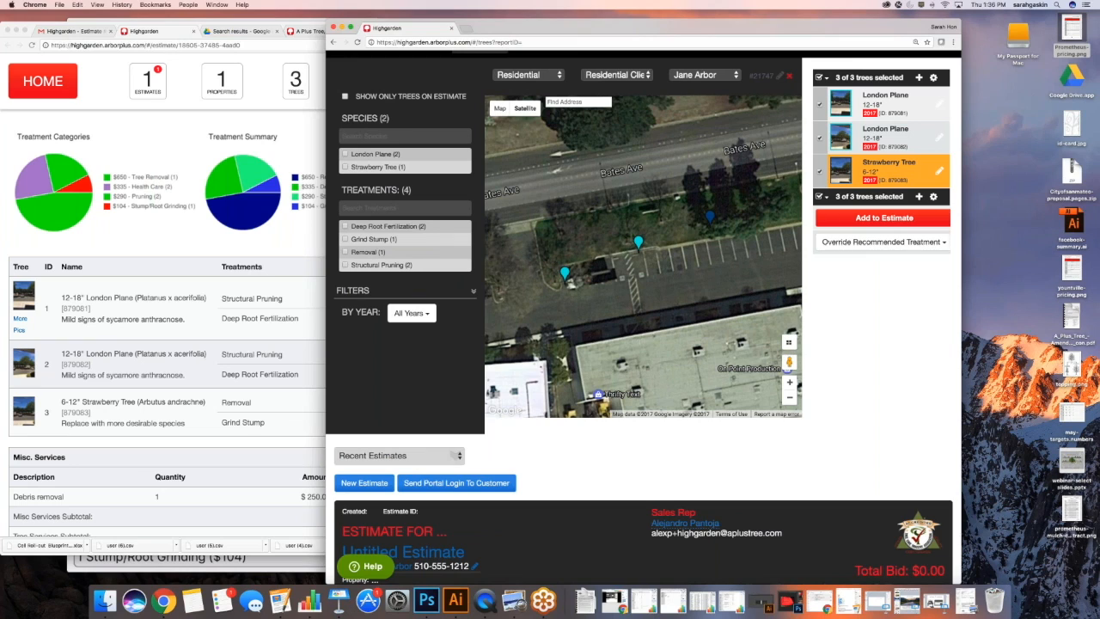
left_click(822, 247)
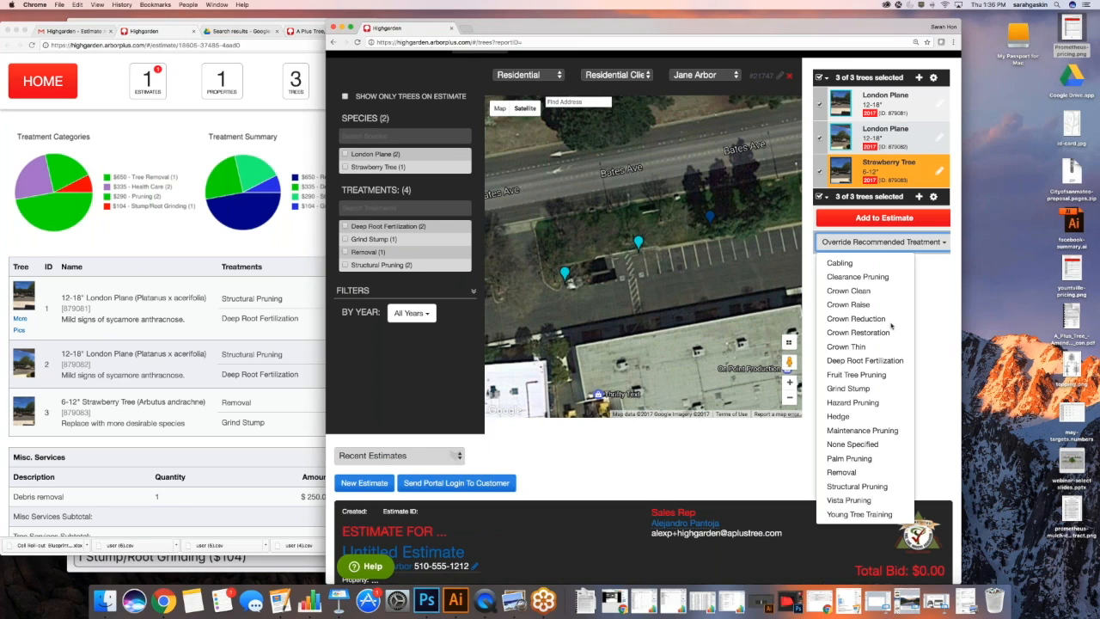
left_click(854, 391)
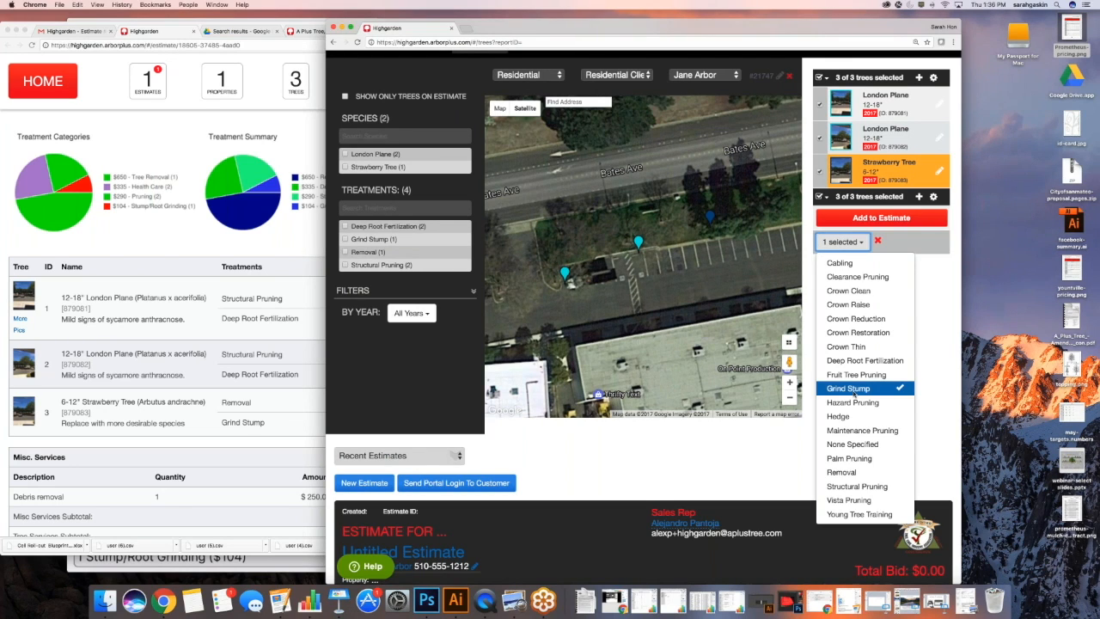
left_click(842, 472)
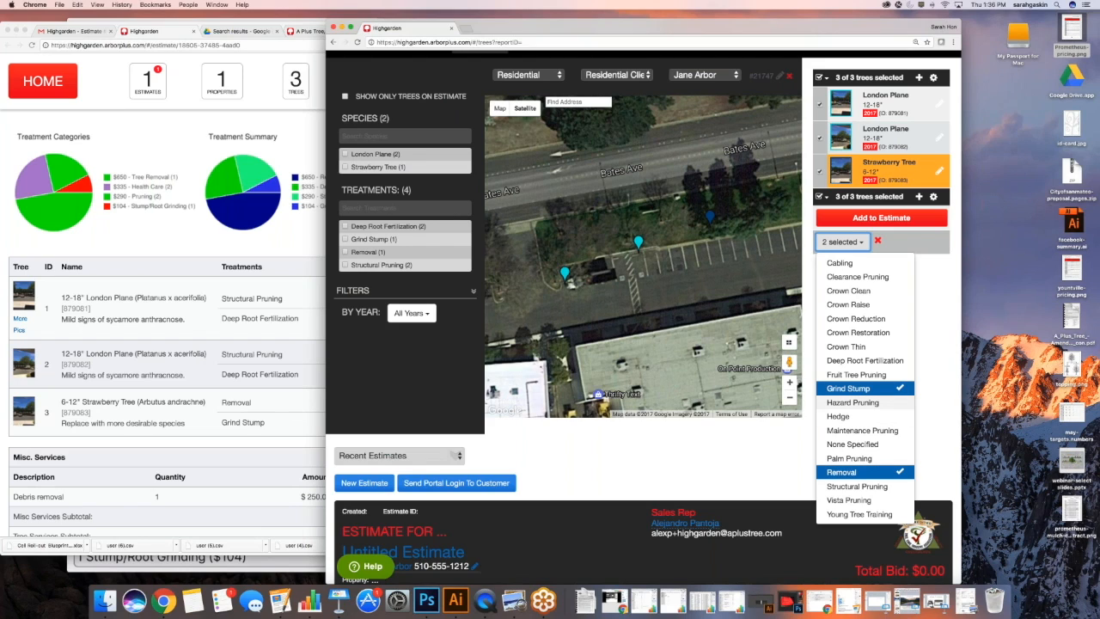
left_click(866, 220)
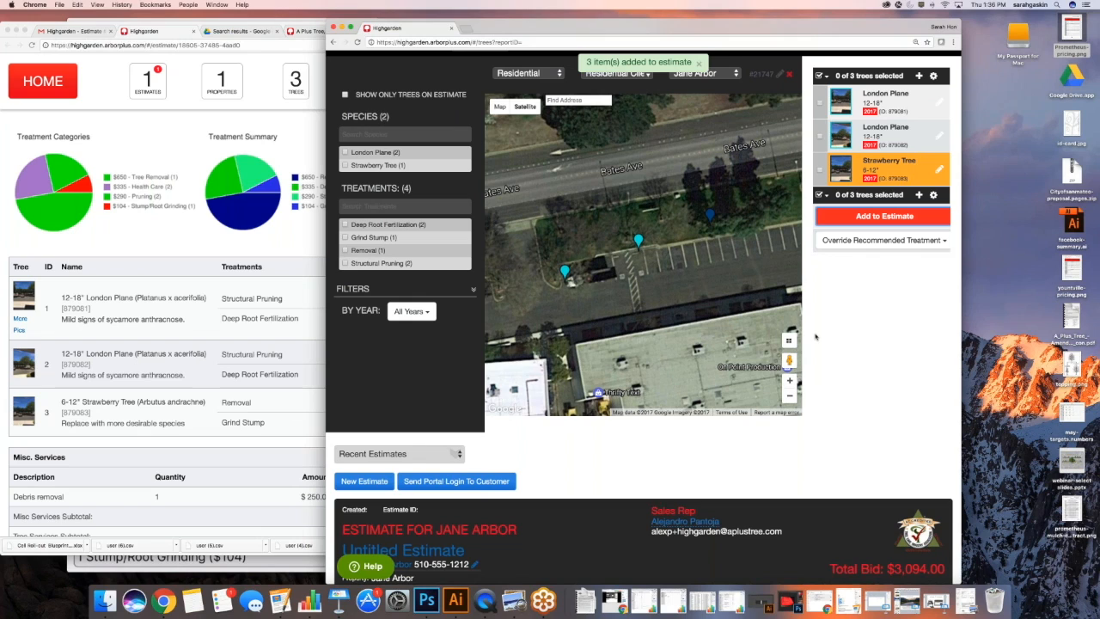
scroll(816, 337, "down", 5)
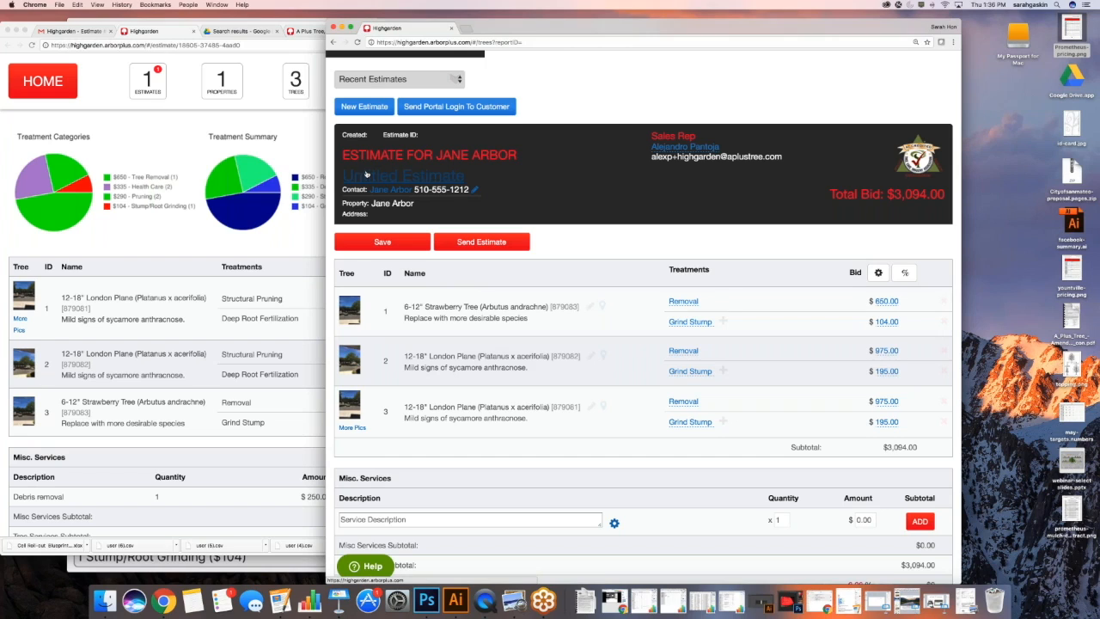
Title the estimate 'Removal of all trees (Option #2)' and save it as #37489
left_click(404, 175)
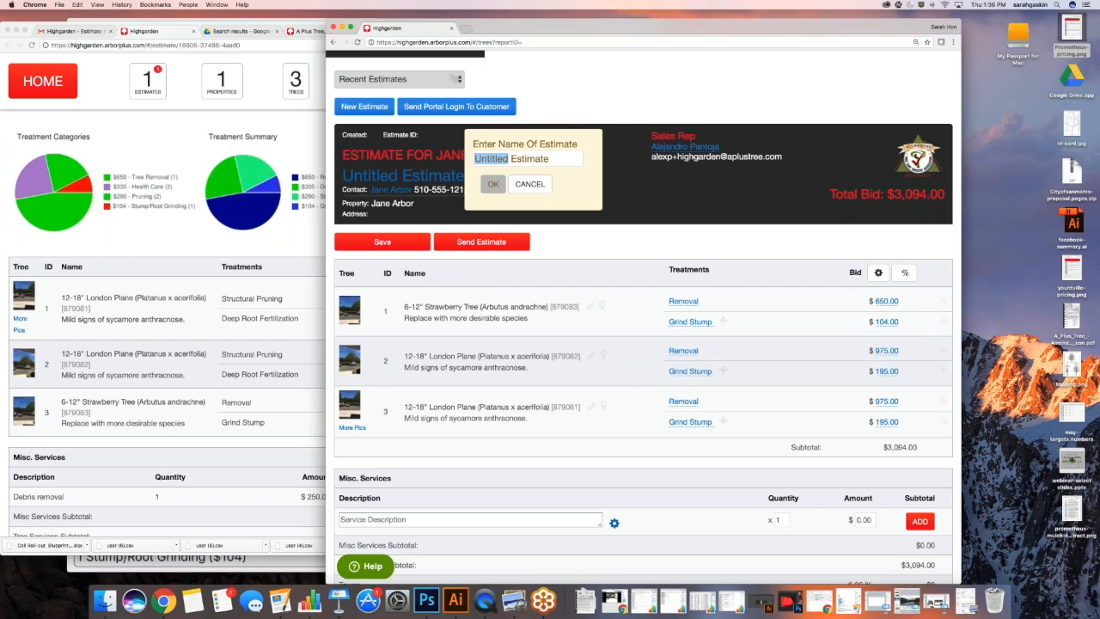
type("Removal of all trees")
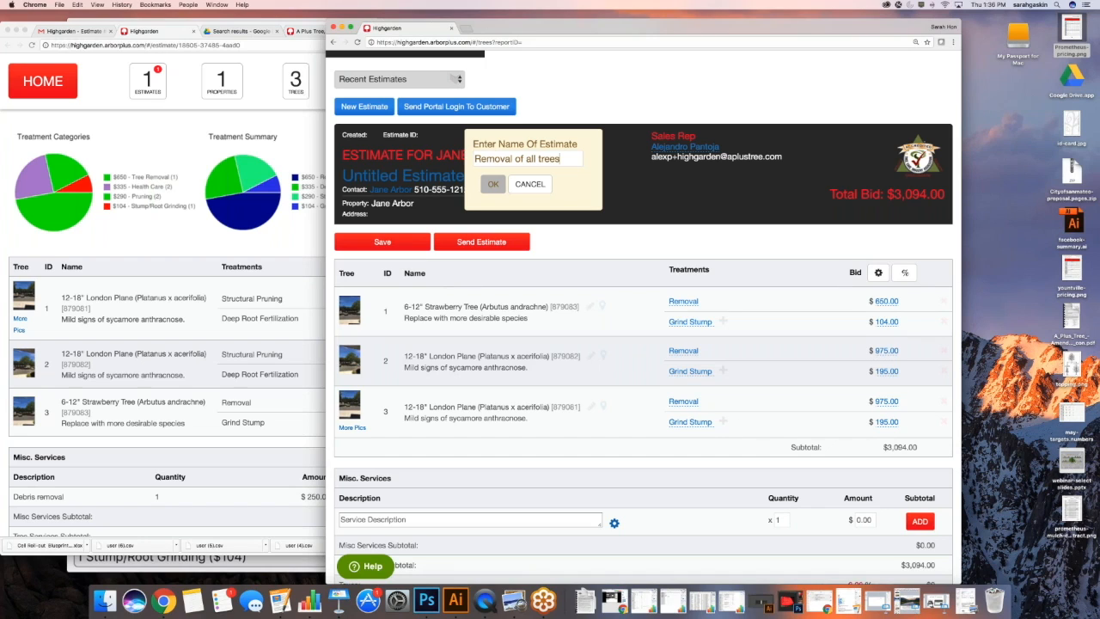
type(" (Option #2)")
key("Return")
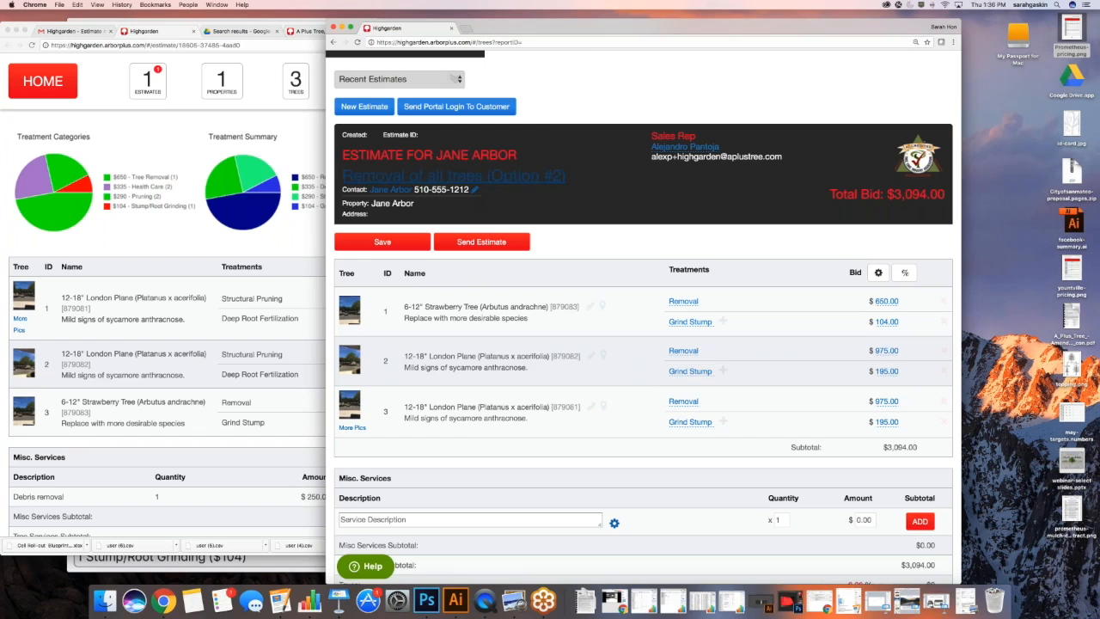
left_click(401, 244)
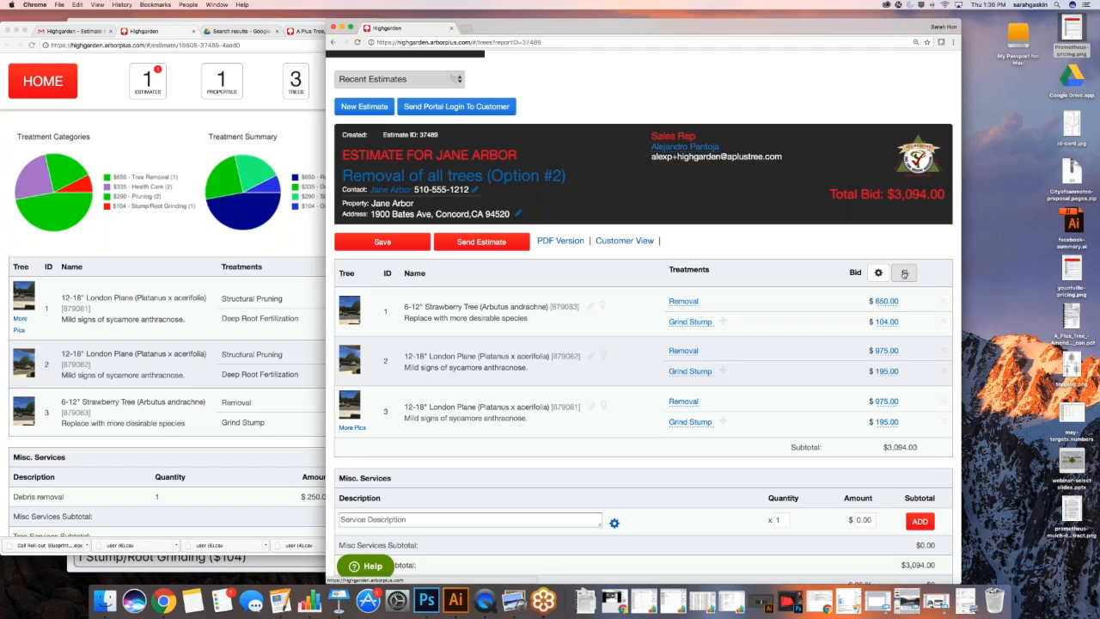
left_click(905, 273)
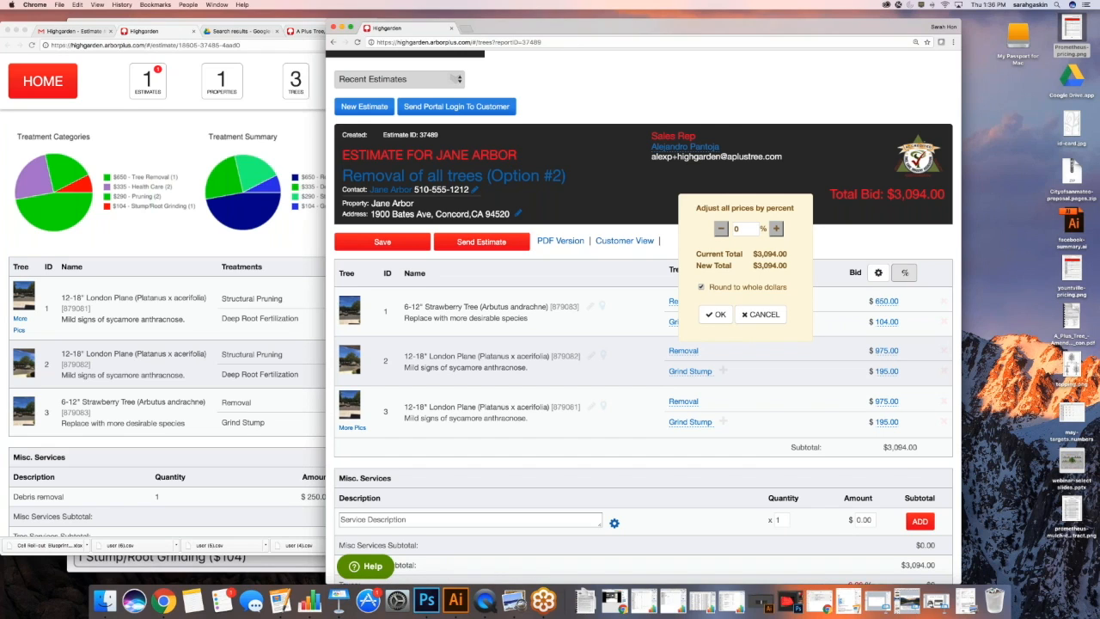
Raise all prices by 29 percent, bringing the total to $3,993.00, and save
left_click(737, 229)
double_click(737, 229)
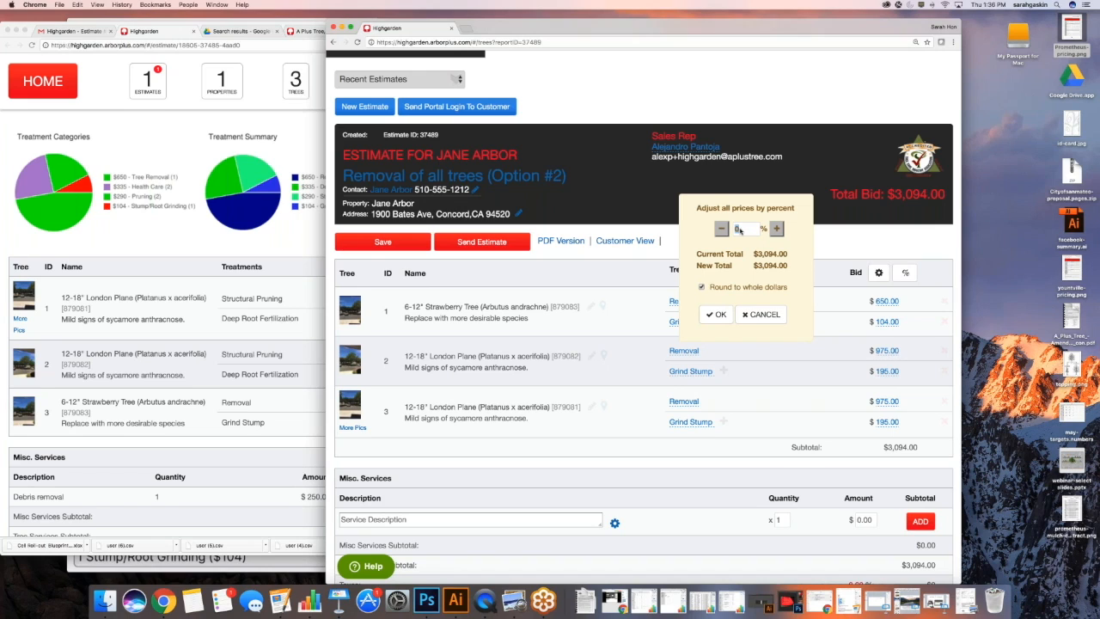
scroll(732, 232, "down", 1)
type("17")
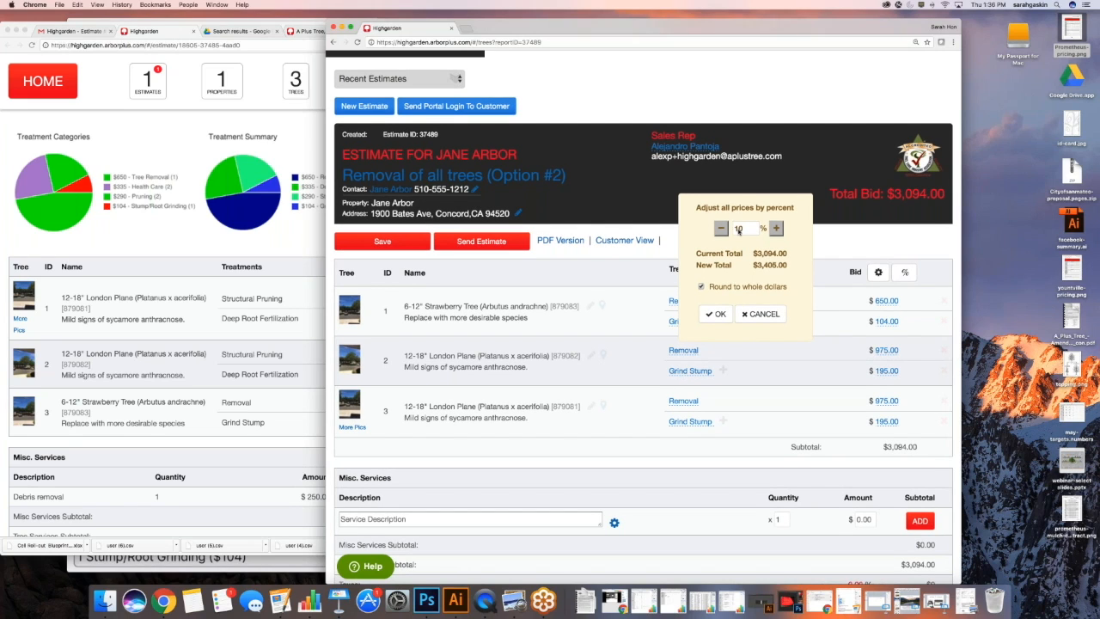
double_click(776, 229)
triple_click(775, 230)
triple_click(775, 229)
triple_click(775, 229)
left_click(775, 229)
left_click(716, 314)
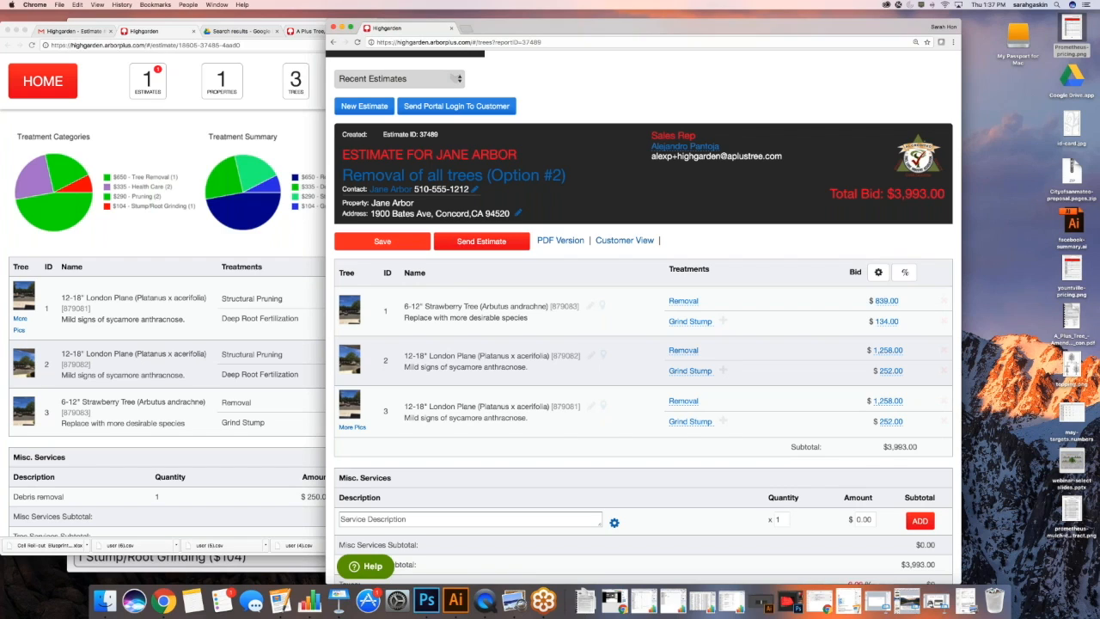
left_click(393, 242)
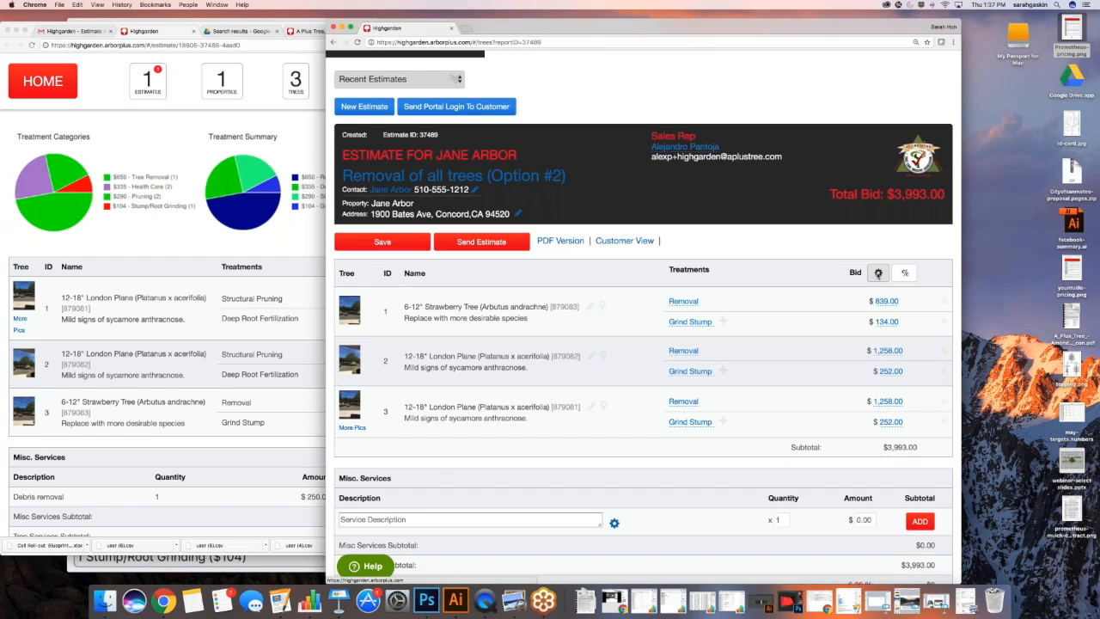
left_click(879, 273)
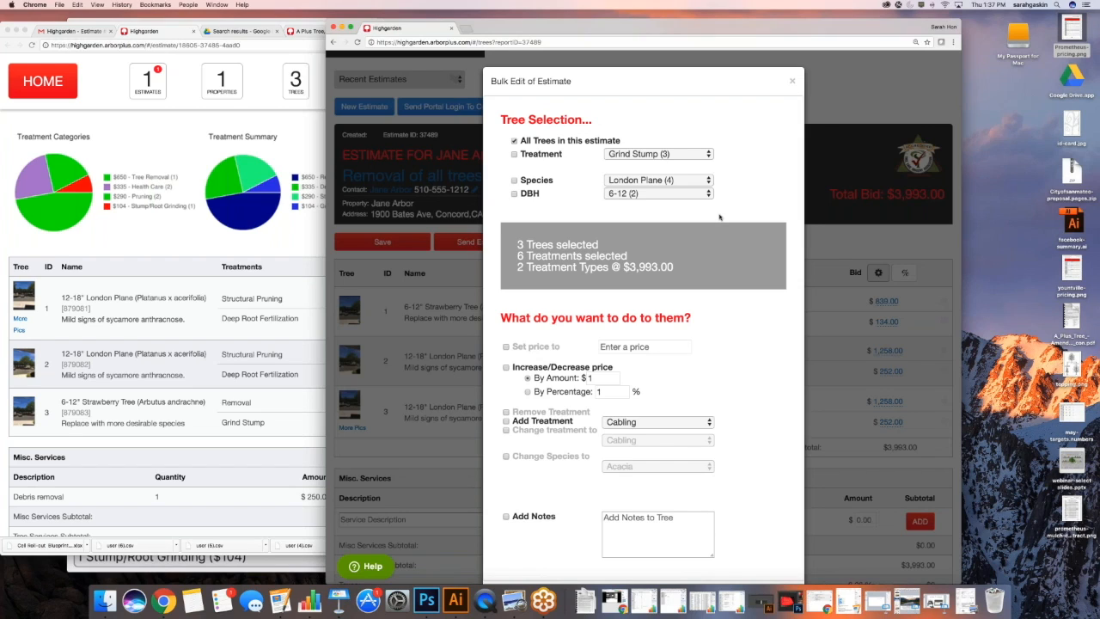
scroll(591, 180, "down", 1)
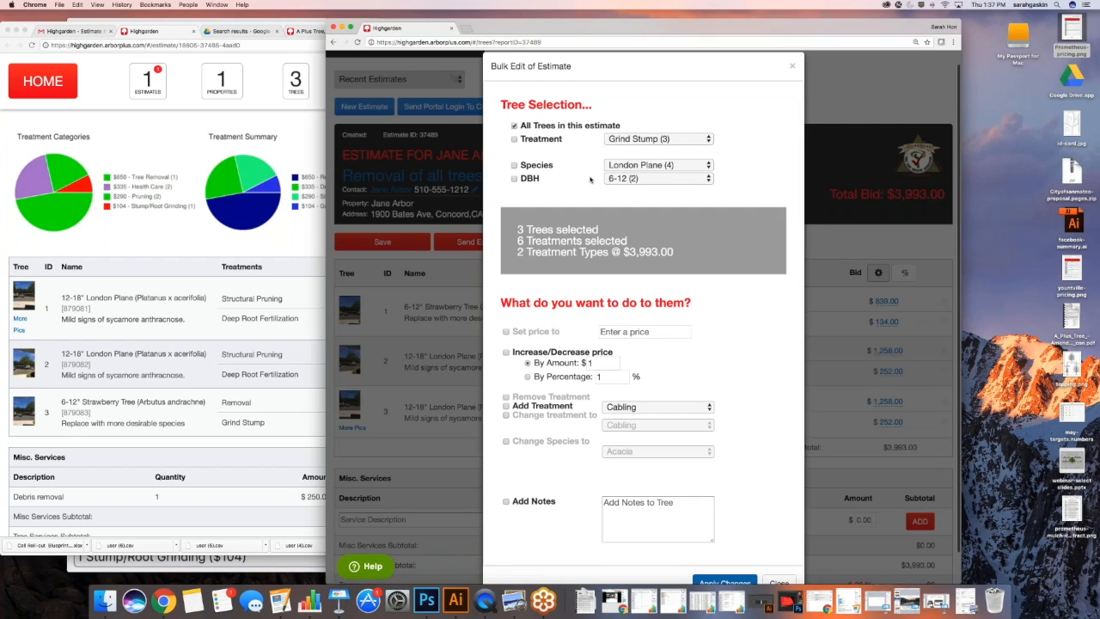
scroll(590, 179, "down", 2)
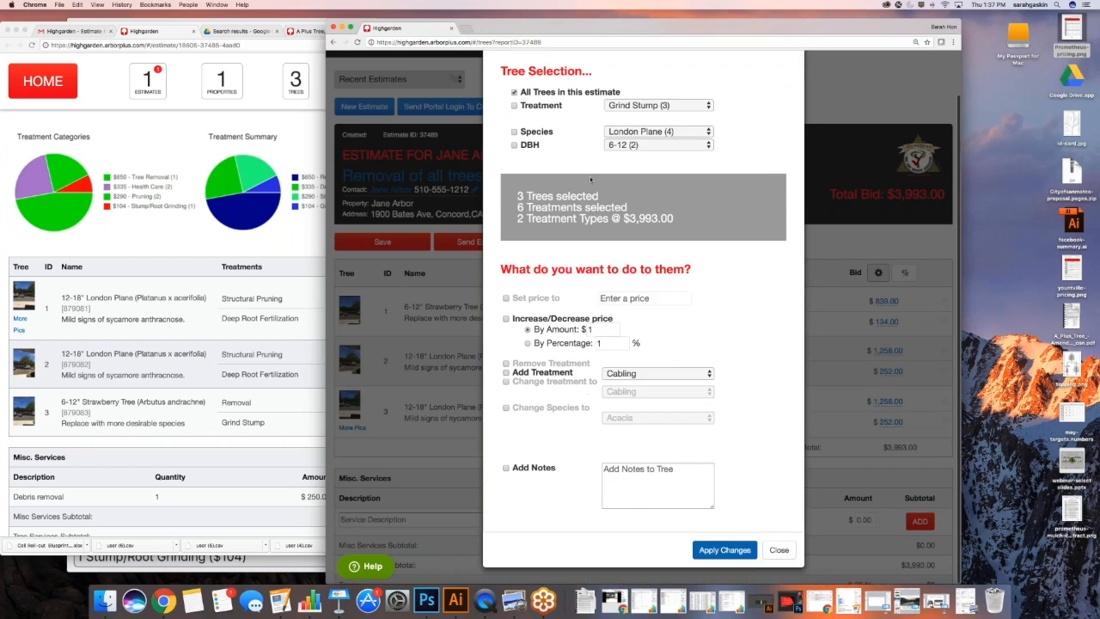
scroll(590, 178, "up", 3)
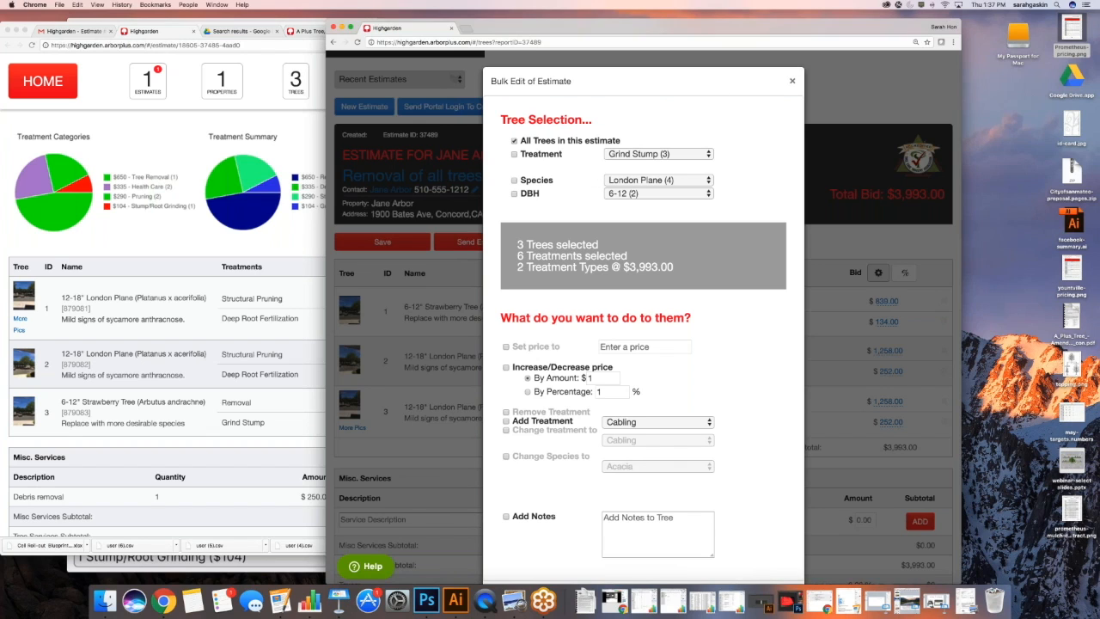
left_click(791, 80)
scroll(643, 318, "up", 1)
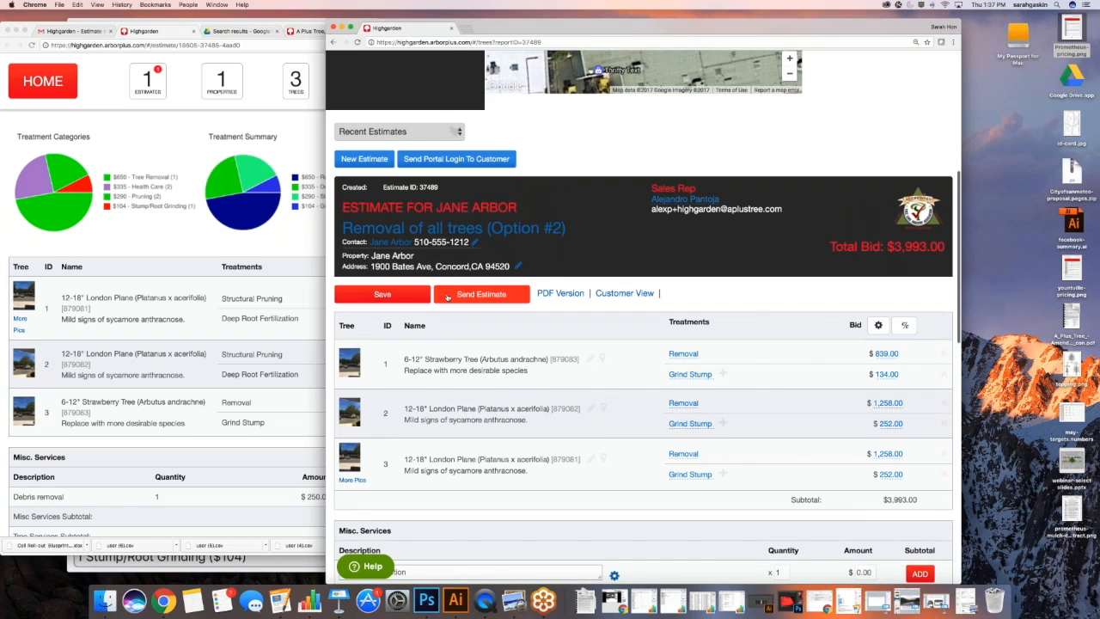
left_click(447, 297)
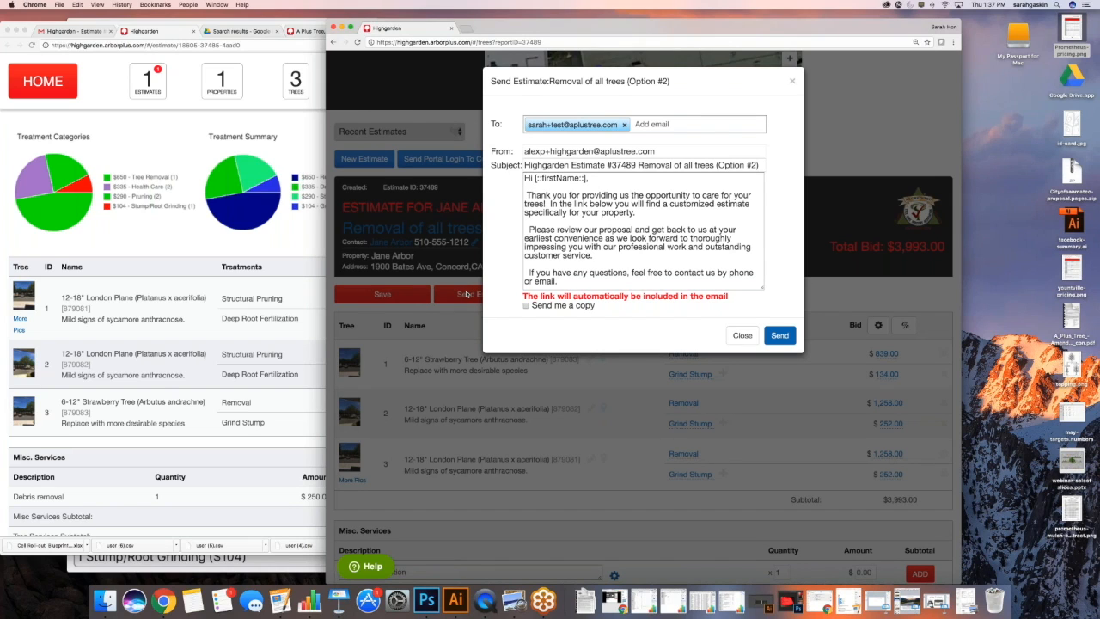
Send estimate #37489 to the customer by email and bring the mail browser forward
left_click(780, 335)
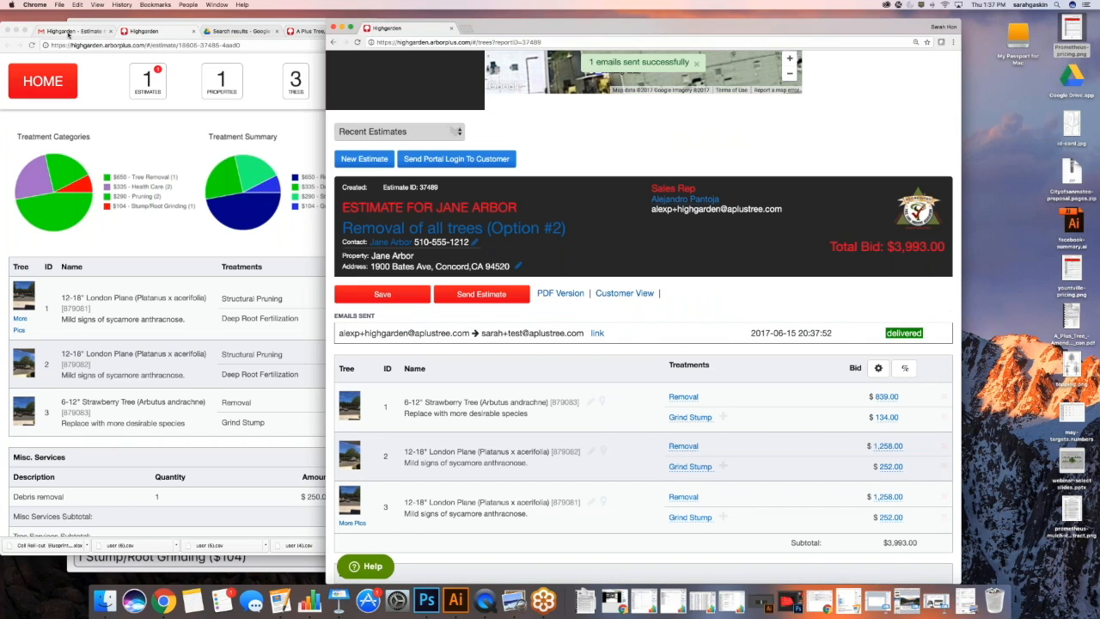
left_click(68, 34)
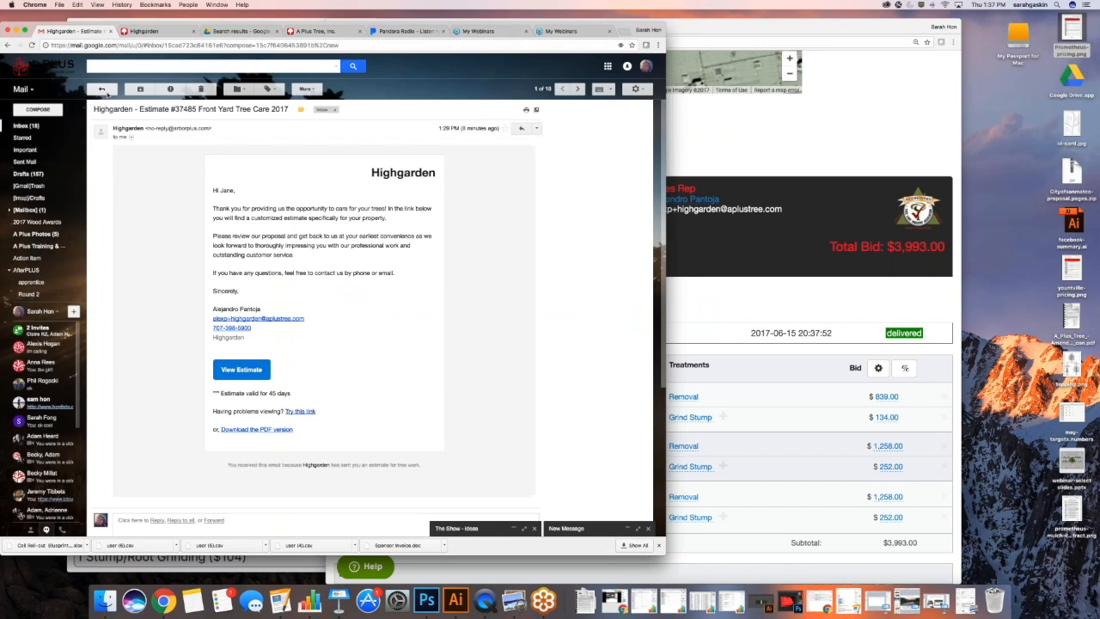
From the Gmail inbox, open the portal list showing the customer's 2 estimates
left_click(102, 90)
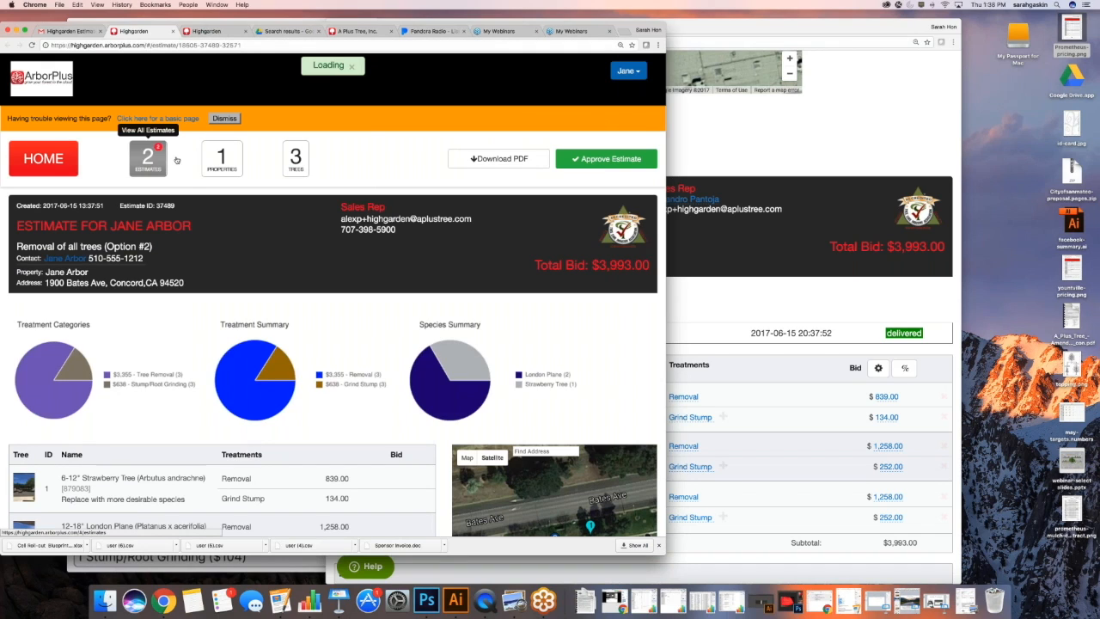
left_click(168, 160)
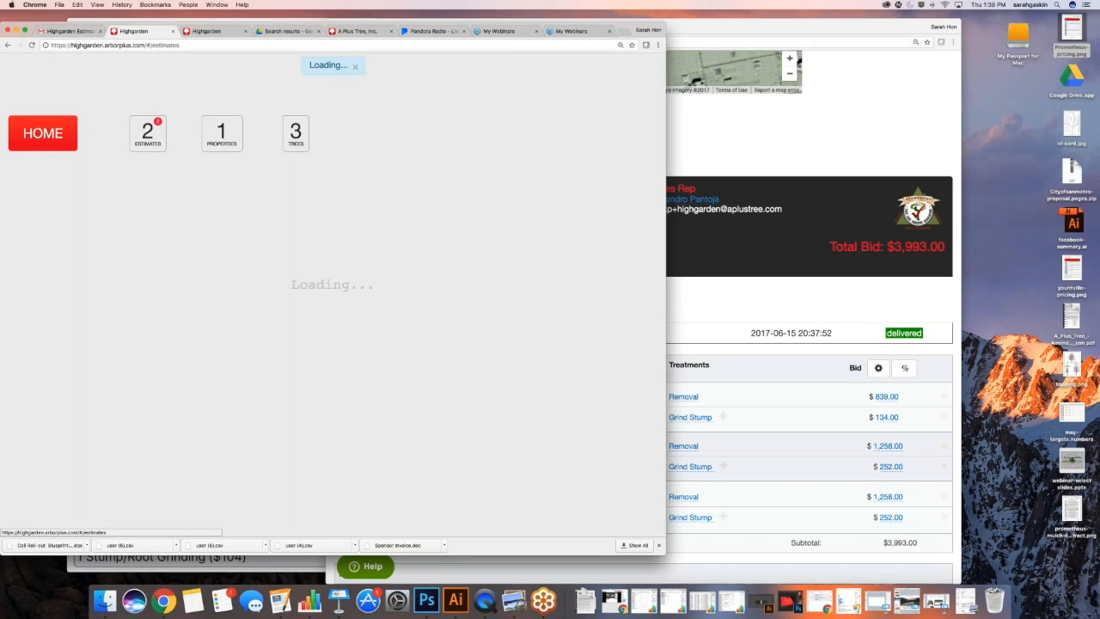
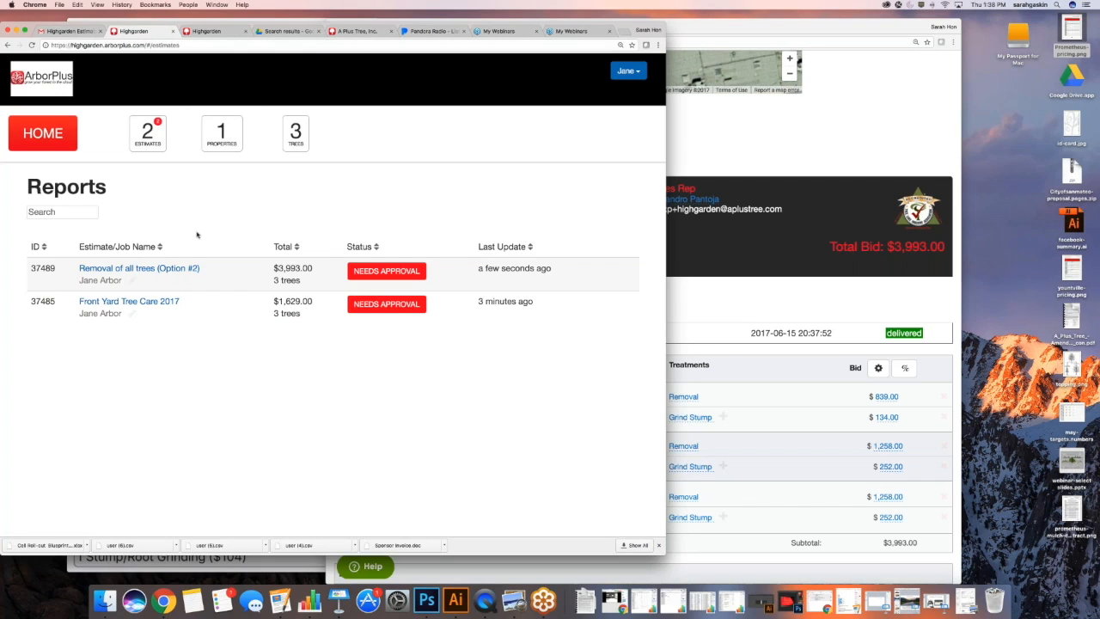
As the customer, approve the $3,993.00 Removal of all trees (Option #2) estimate, accepting the terms
scroll(226, 234, "down", 1)
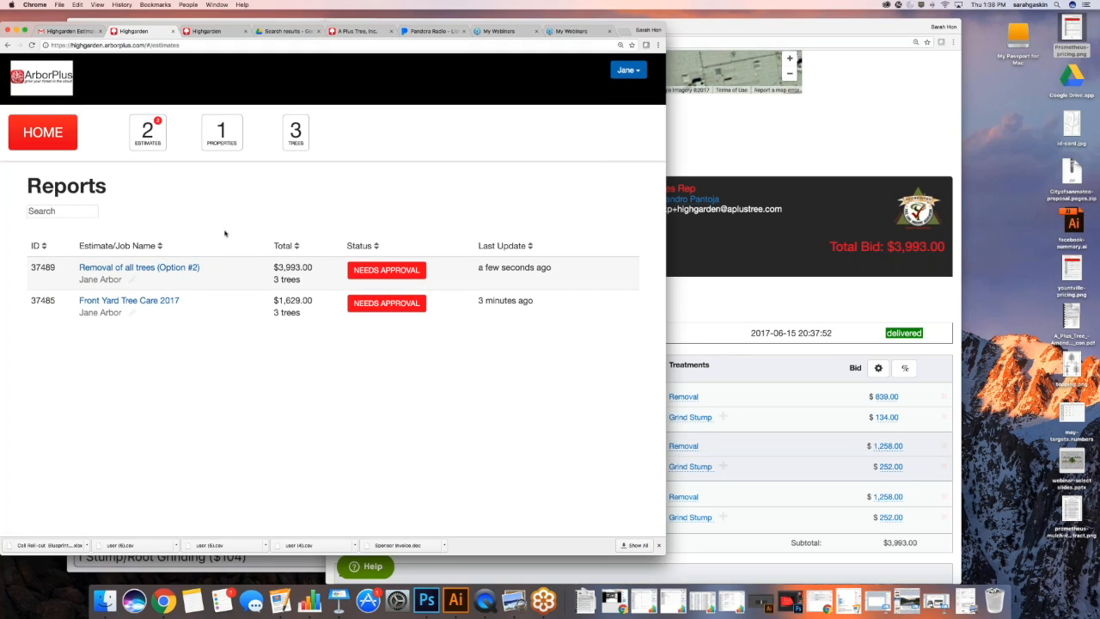
scroll(225, 234, "up", 1)
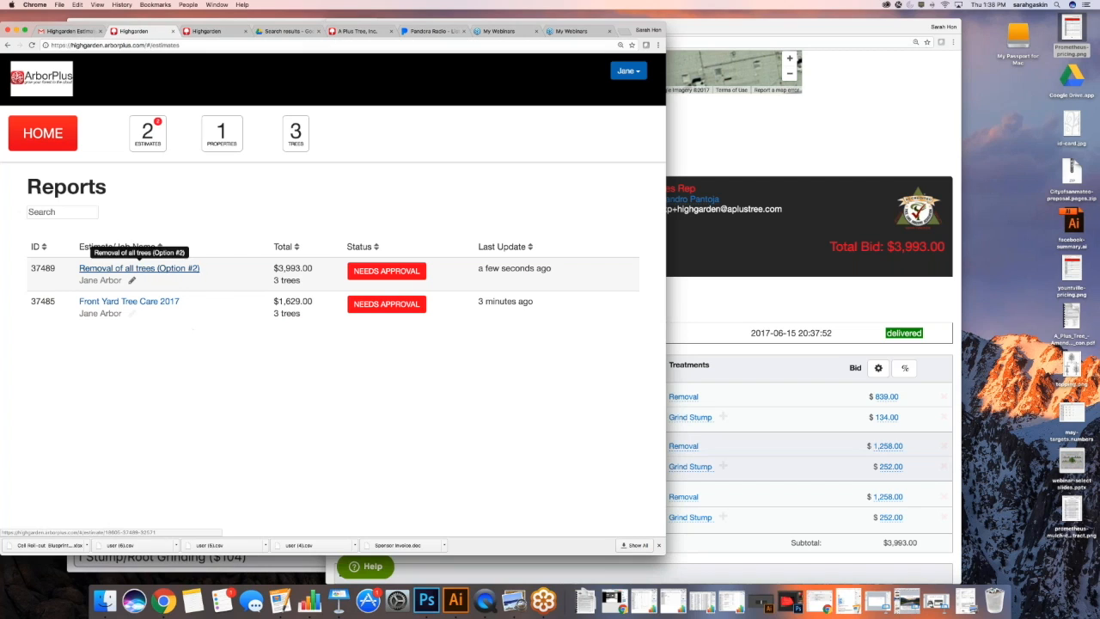
left_click(124, 271)
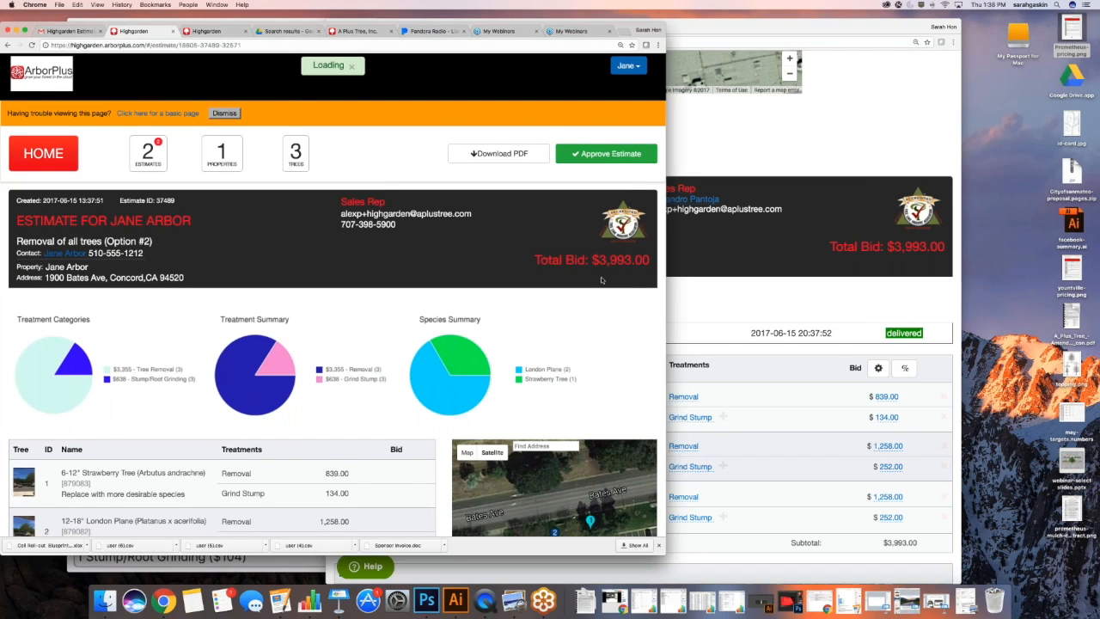
scroll(602, 280, "down", 1)
left_click(606, 126)
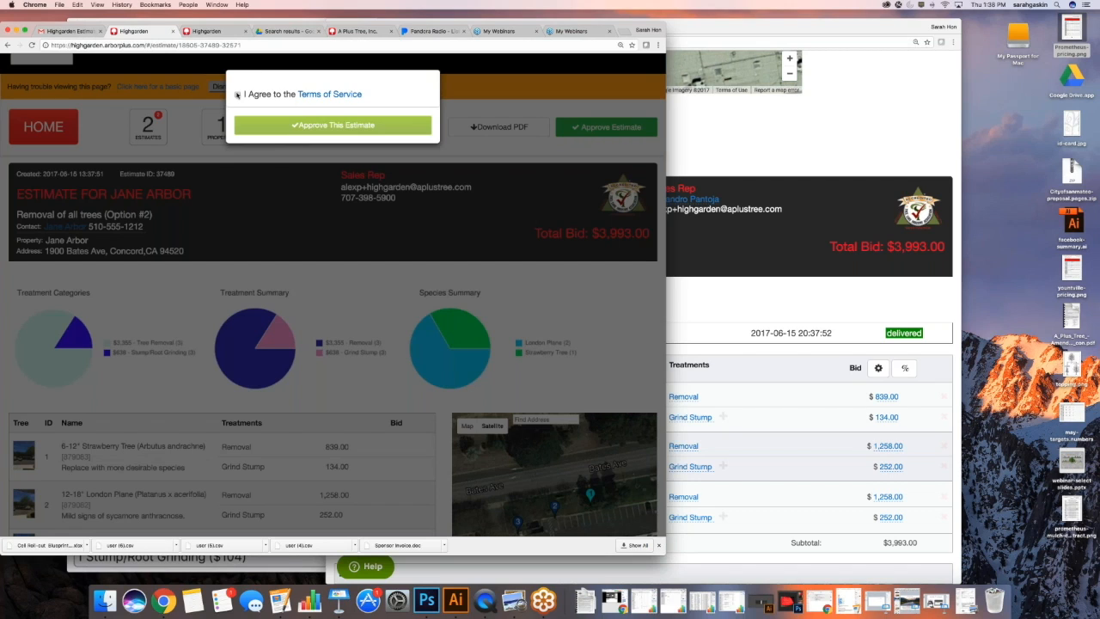
left_click(238, 94)
left_click(321, 126)
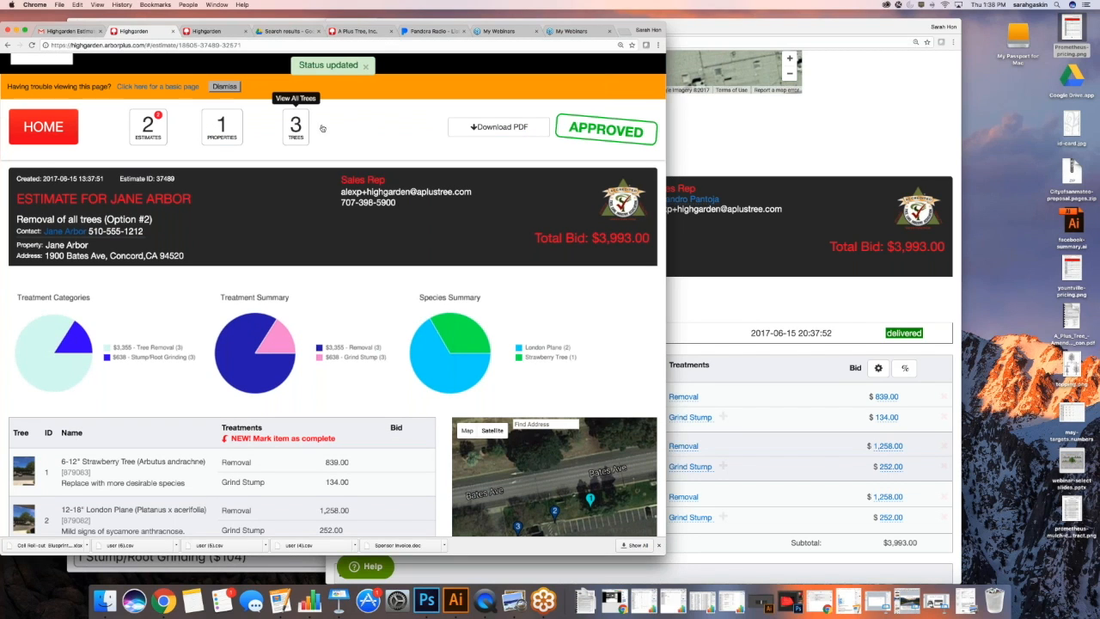
left_click(696, 142)
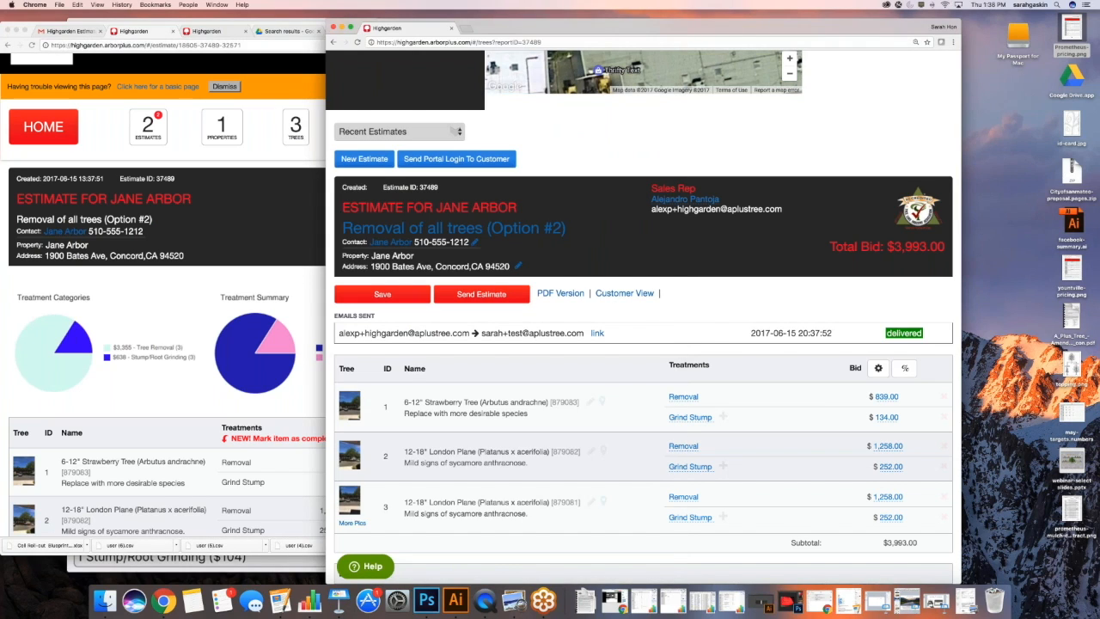
Filter the estimate reports through Draft and Sent to Approved, showing the $3,993.00 estimate
scroll(592, 361, "down", 2)
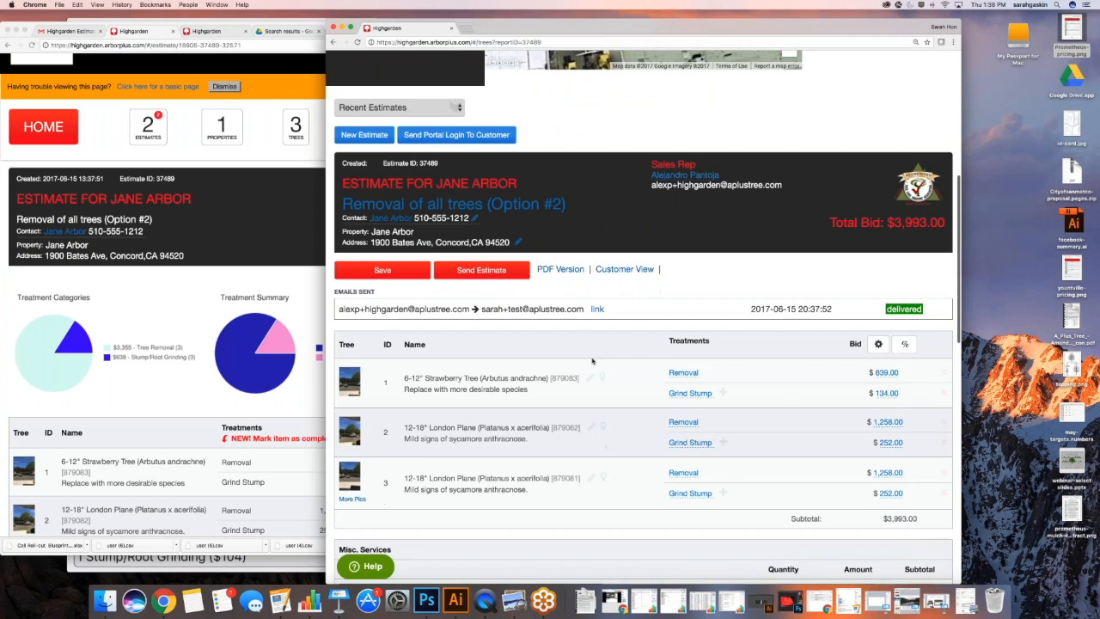
scroll(592, 361, "up", 1)
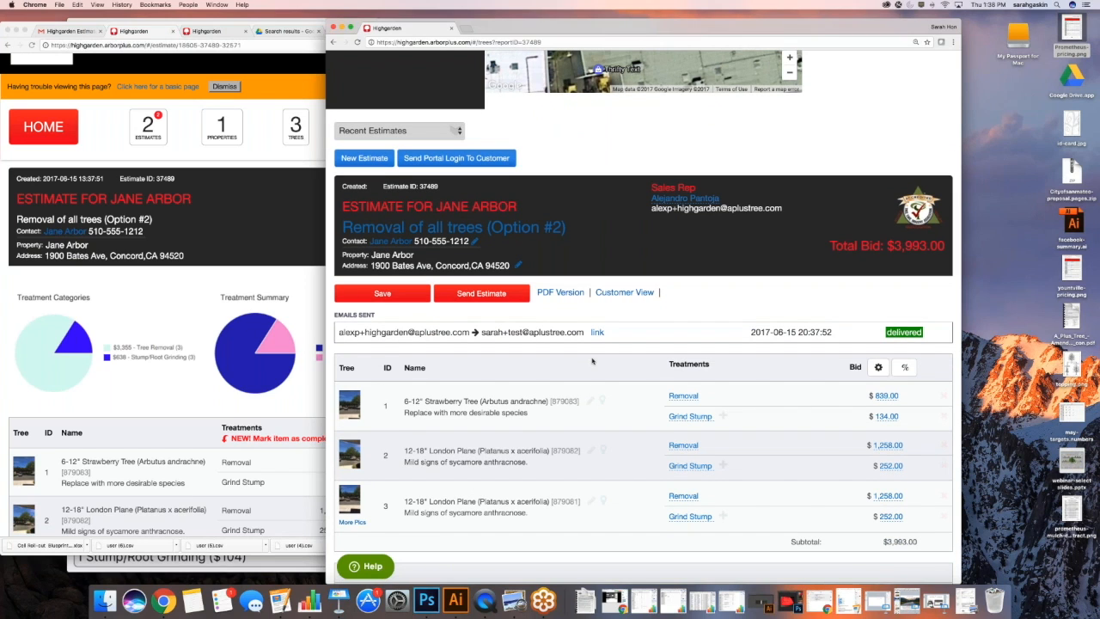
scroll(592, 361, "up", 8)
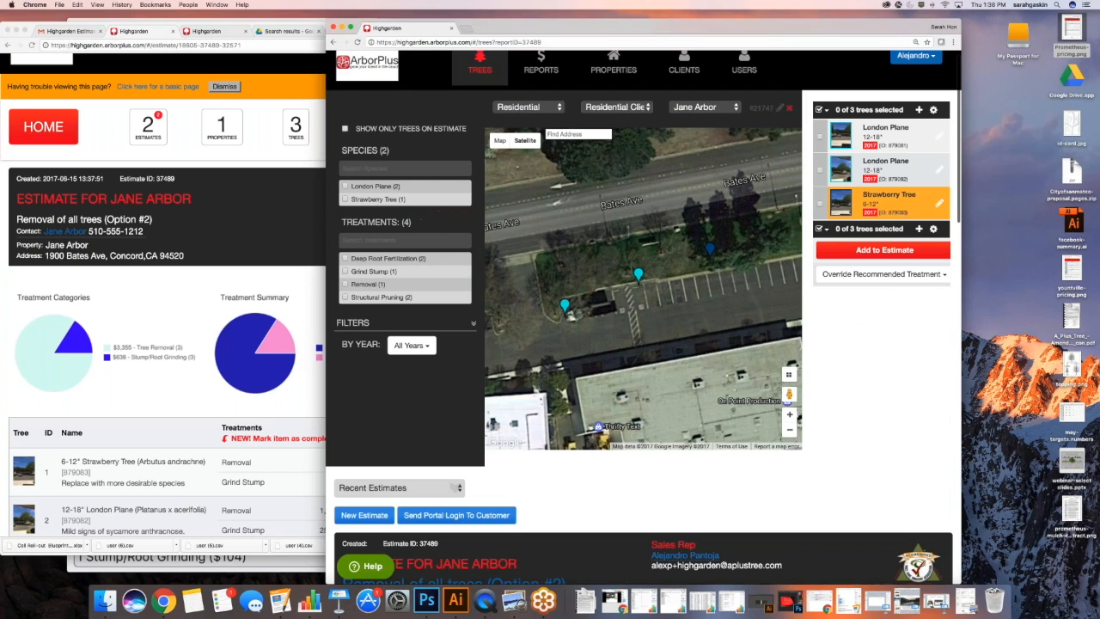
scroll(574, 76, "up", 1)
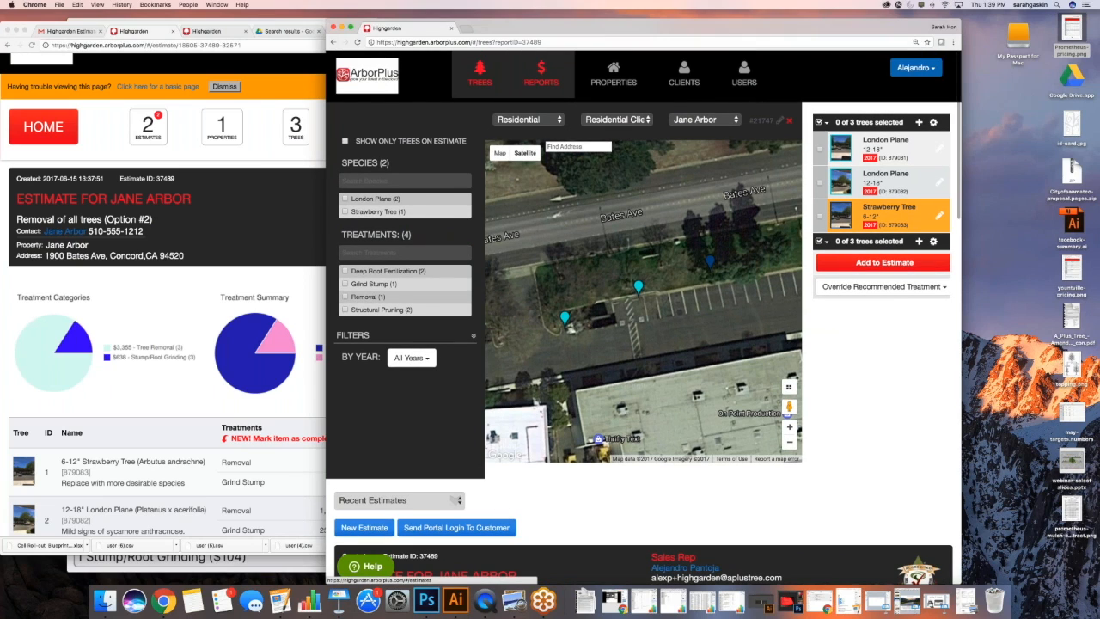
left_click(540, 74)
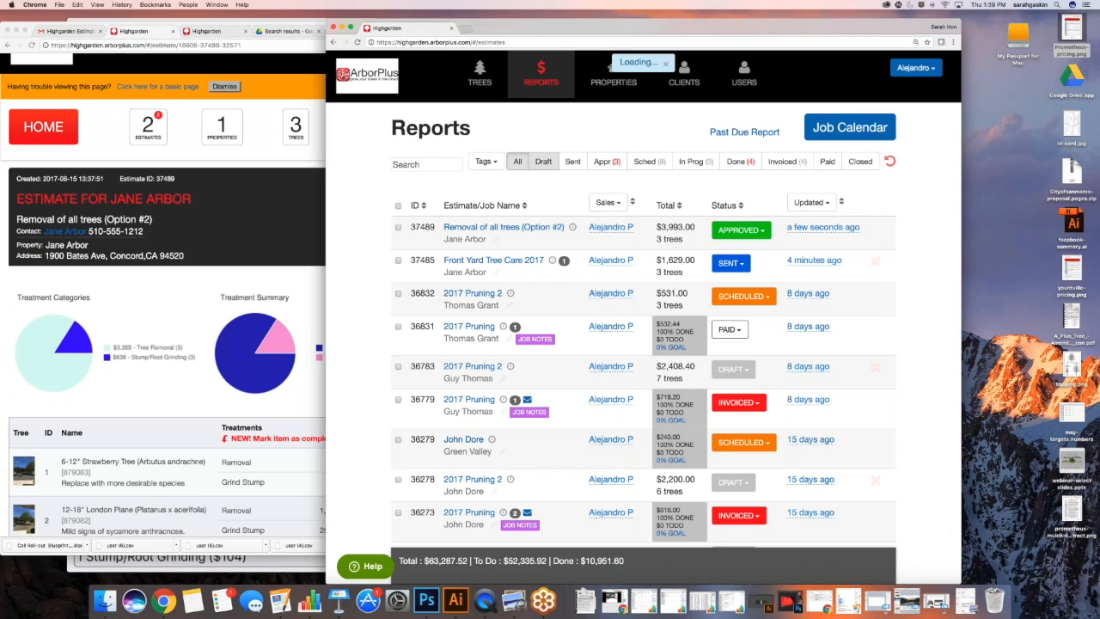
left_click(543, 162)
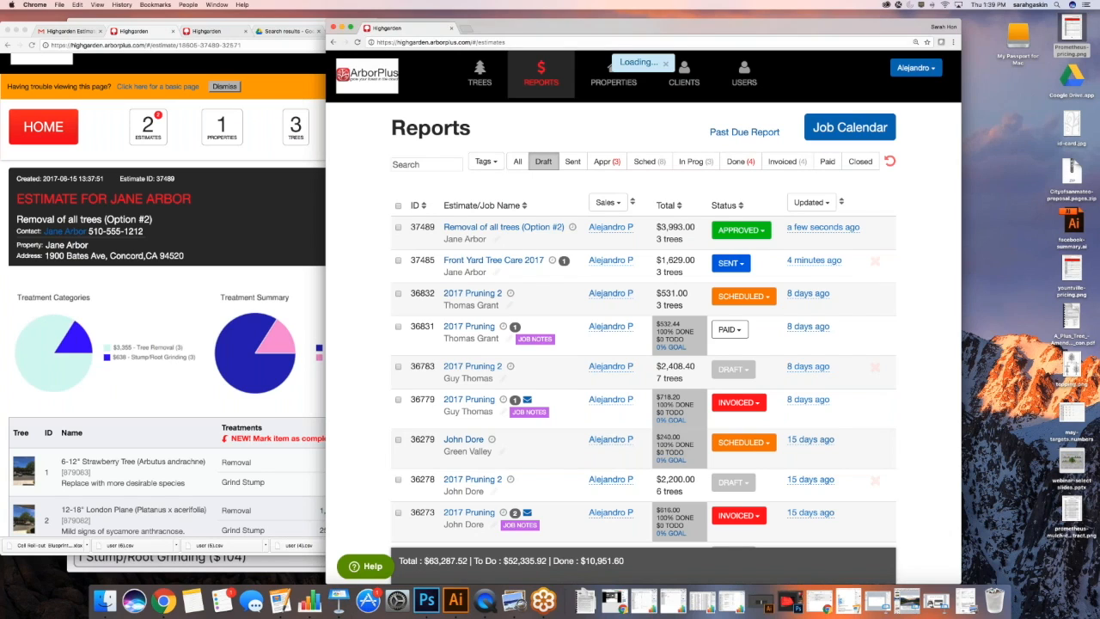
left_click(572, 162)
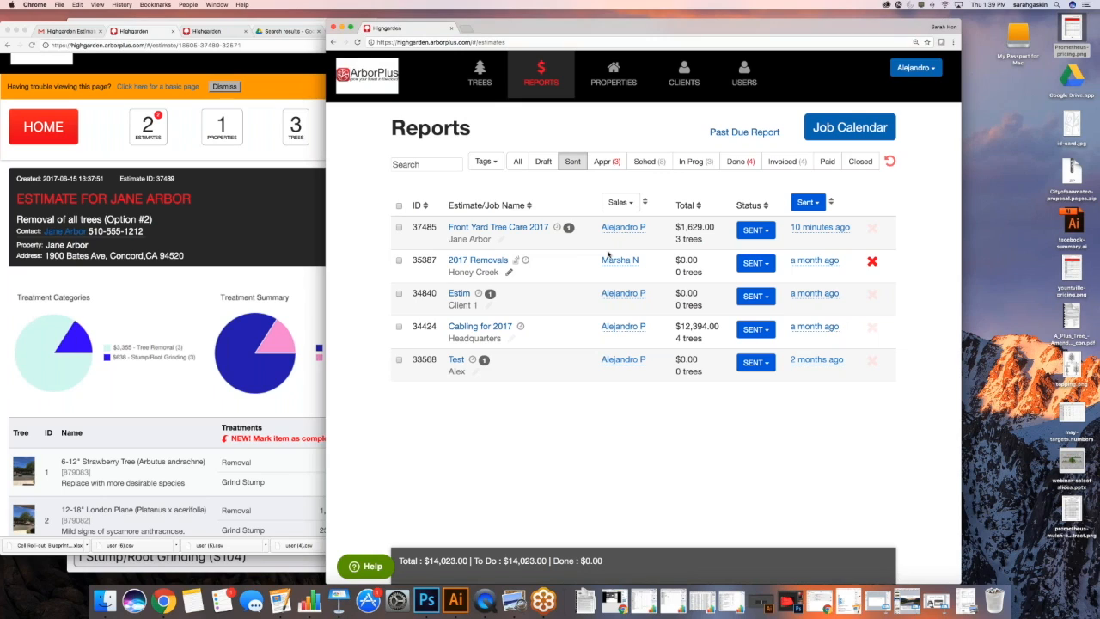
left_click(604, 161)
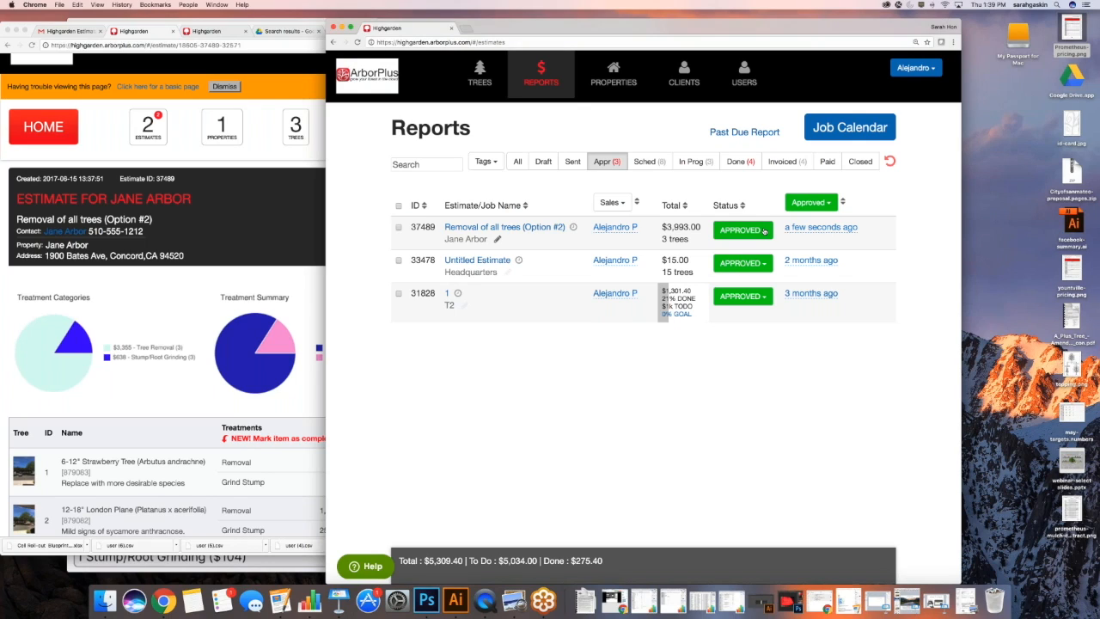
Open the Users page in a new tab and switch to it
right_click(746, 79)
left_click(785, 85)
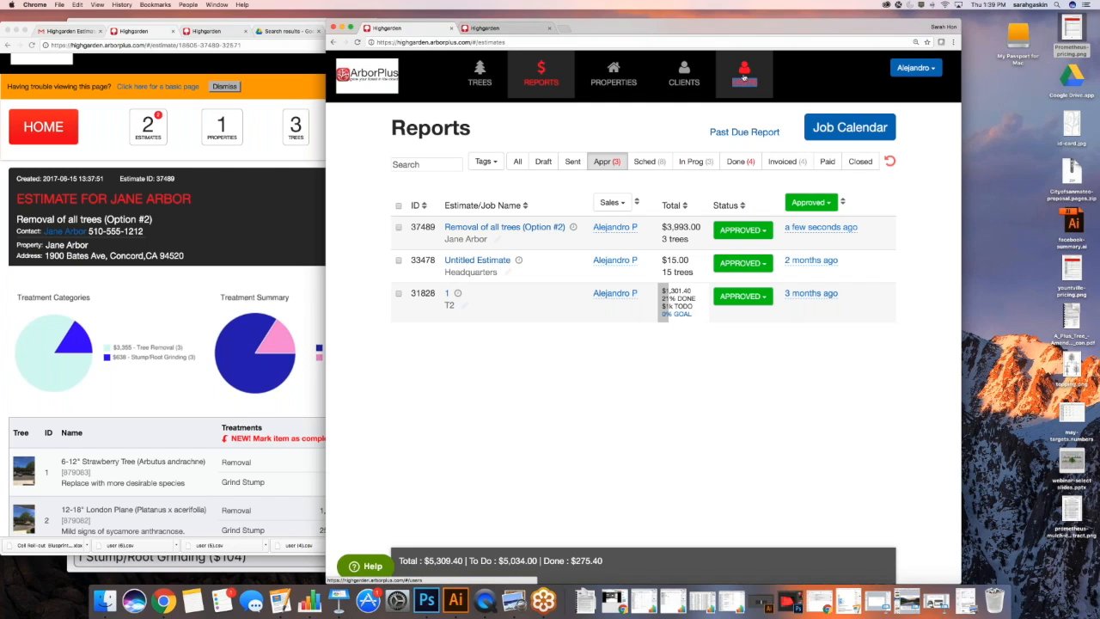
left_click(513, 31)
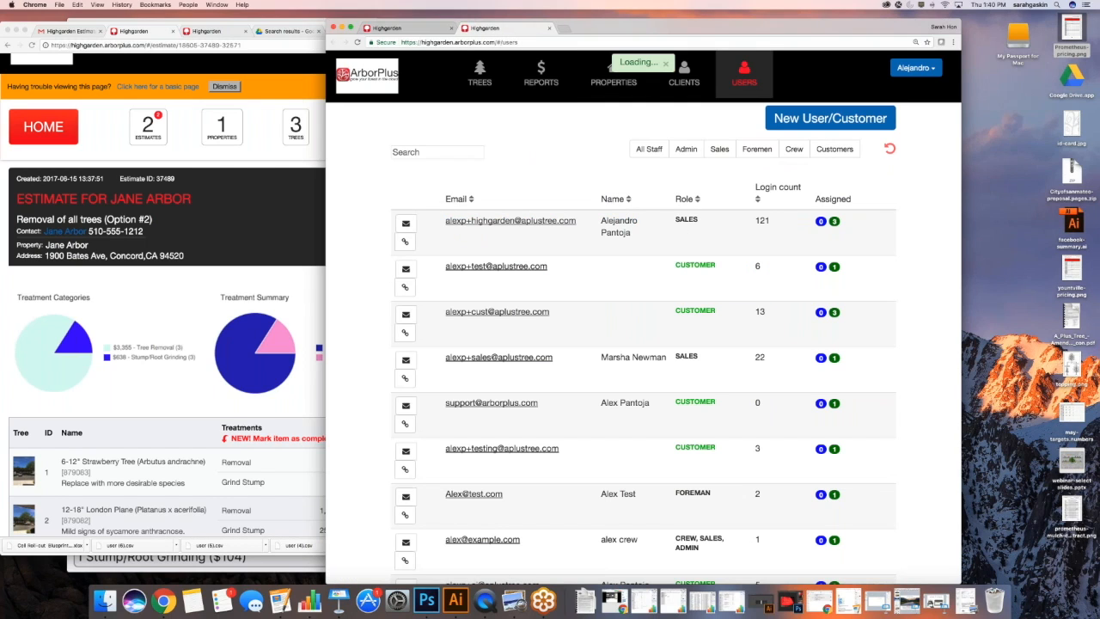
Start a new user and enter their email, first and last name, and phone number
scroll(556, 146, "down", 1)
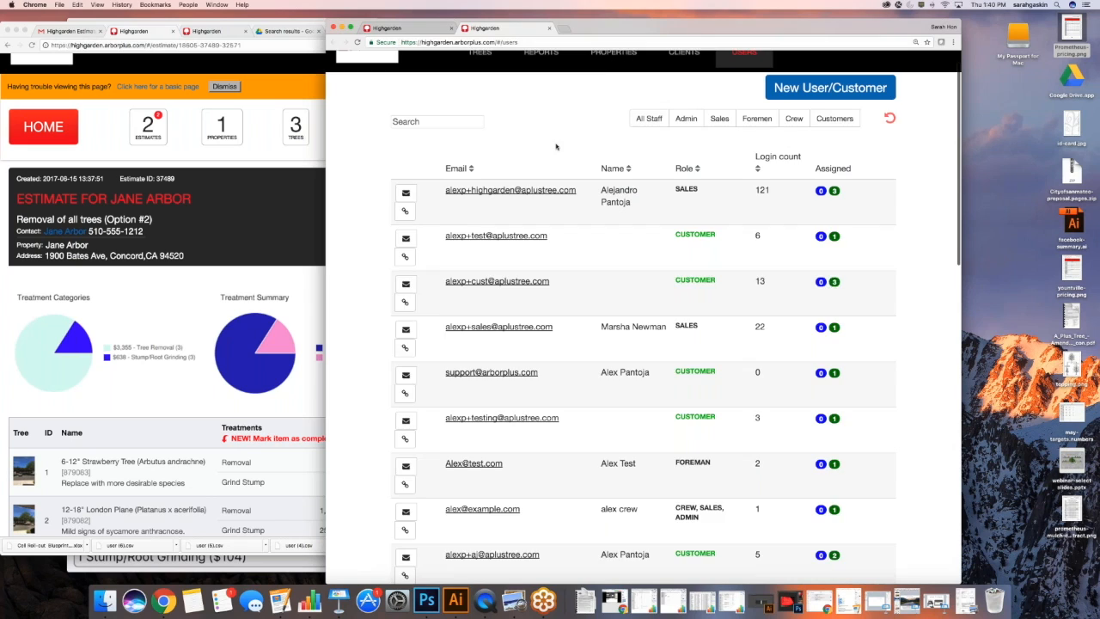
scroll(556, 146, "up", 1)
scroll(715, 318, "down", 1)
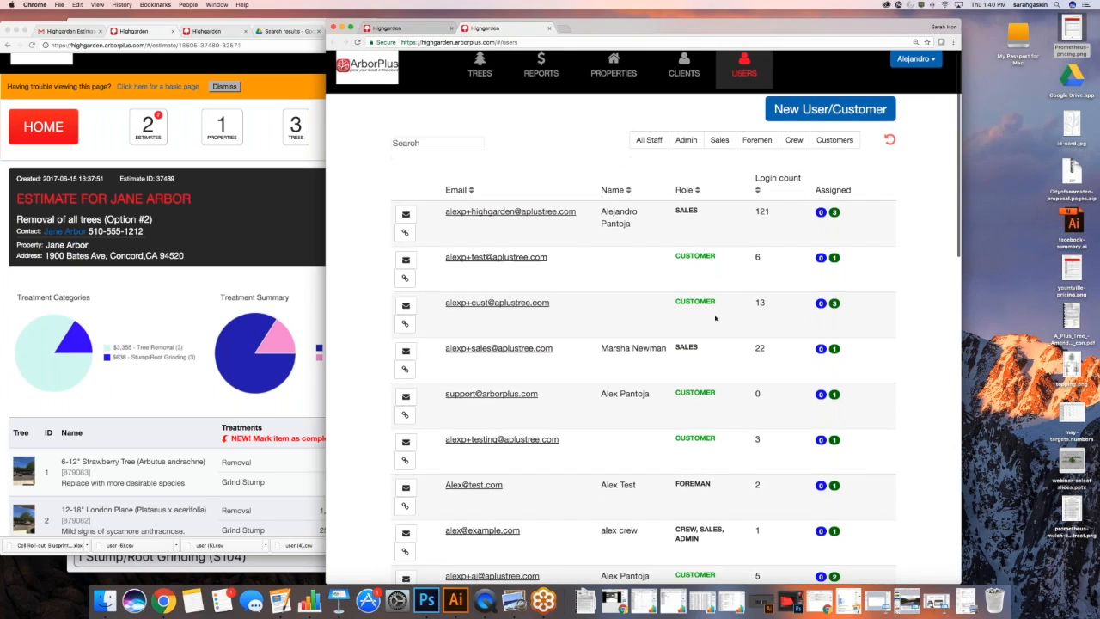
scroll(715, 318, "up", 1)
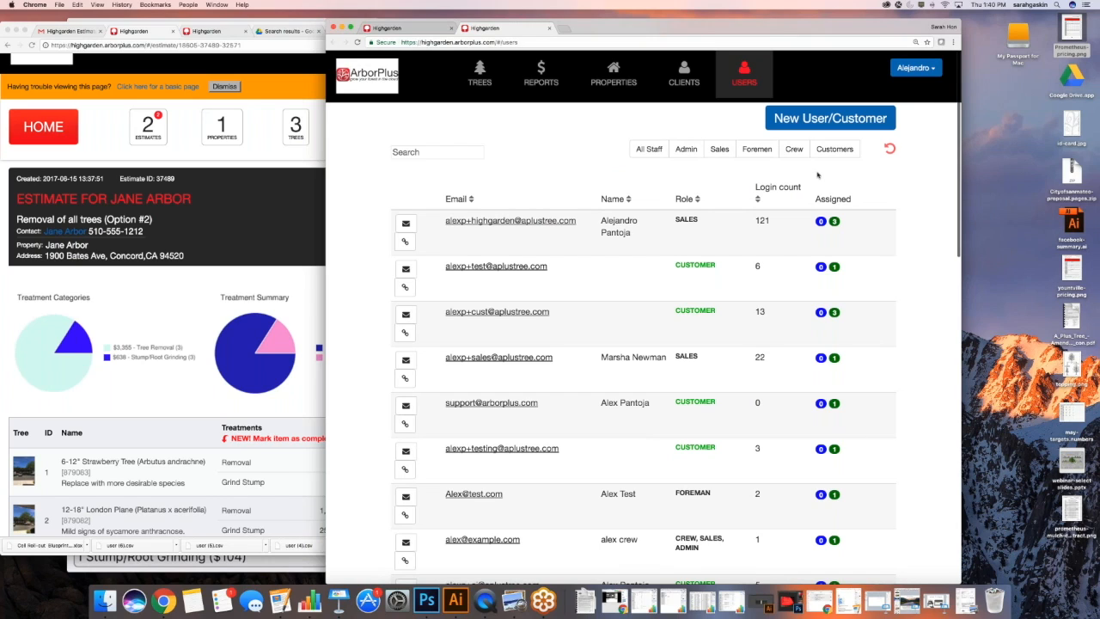
left_click(829, 118)
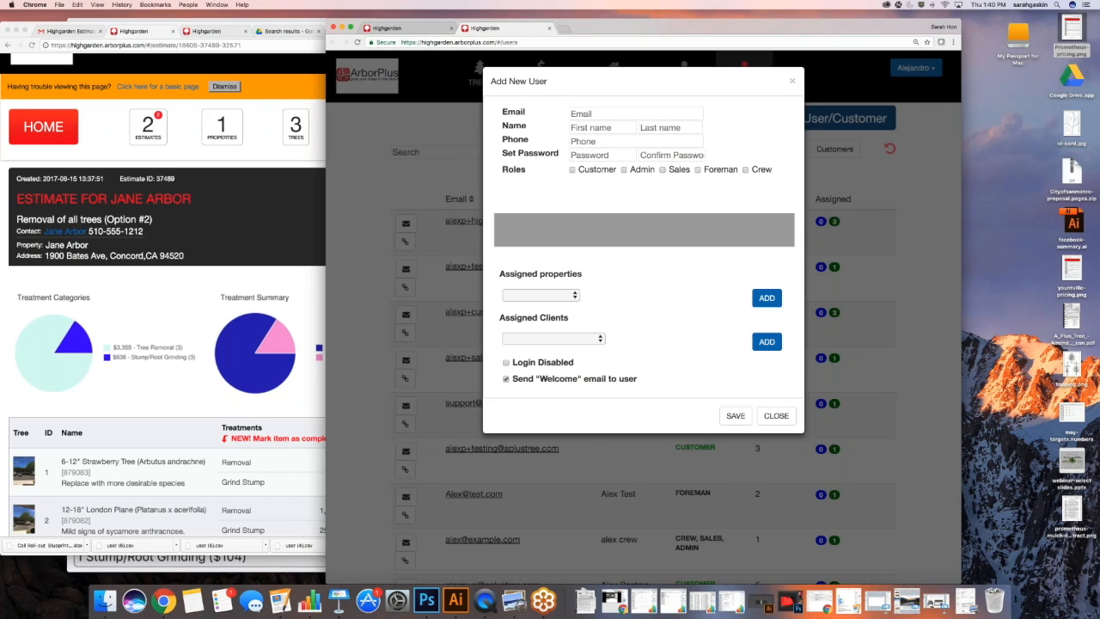
left_click(616, 129)
type("crew")
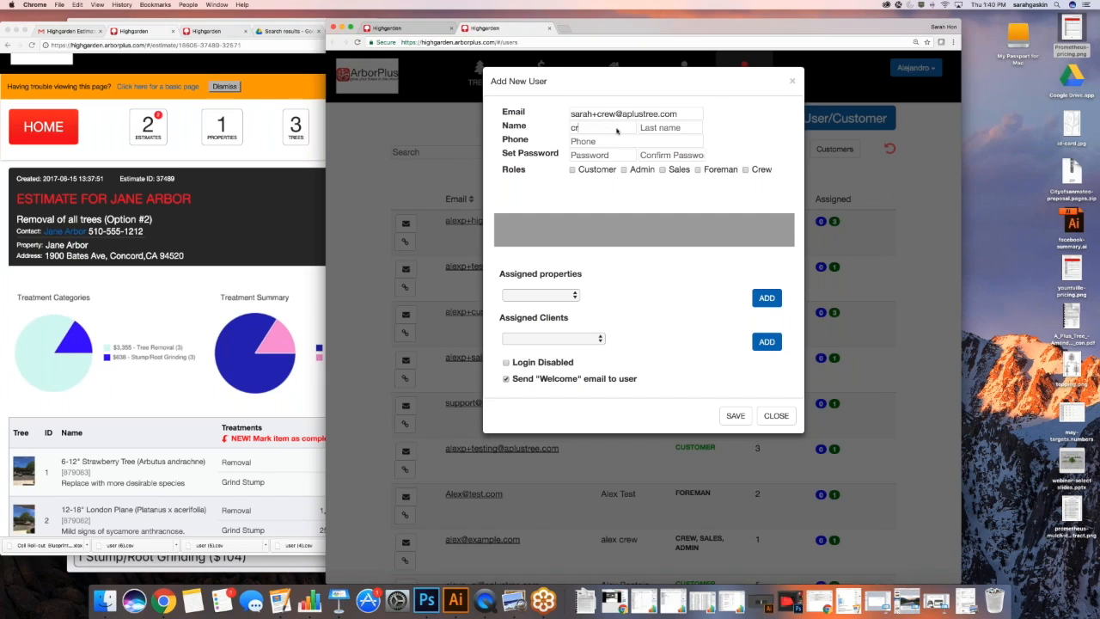
left_click(673, 128)
type("number1")
type("5104")
key("BackSpace")
type("5551212")
Set and confirm the user's password, assign the Foreman role, and save
left_click(626, 155)
type("password")
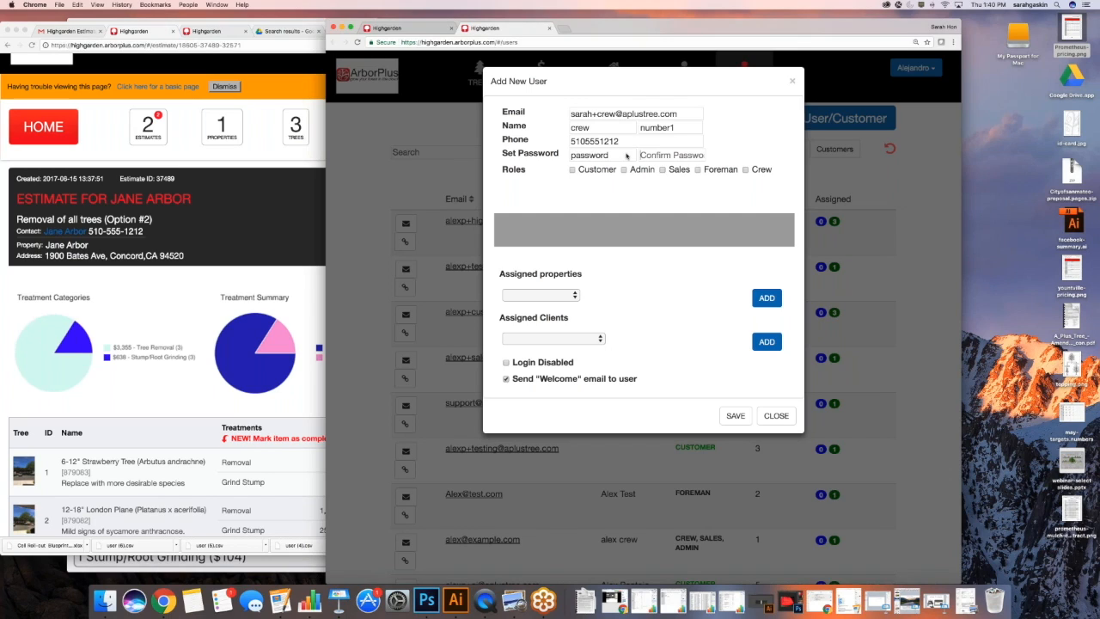
key("Tab")
type("passwro")
key("BackSpace")
type("ord")
left_click(698, 171)
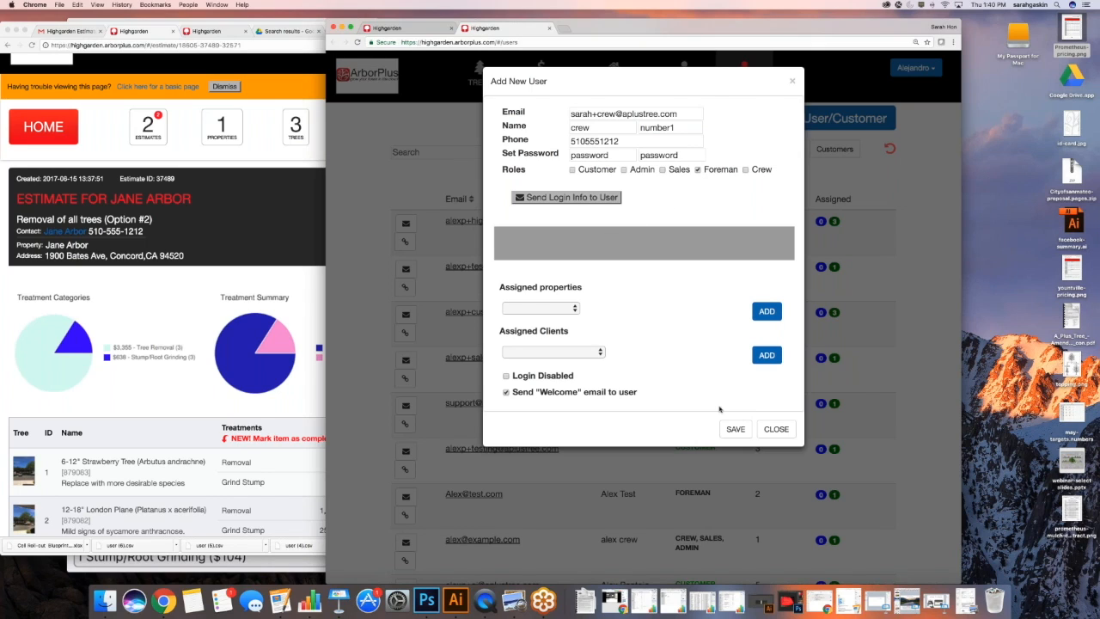
left_click(737, 430)
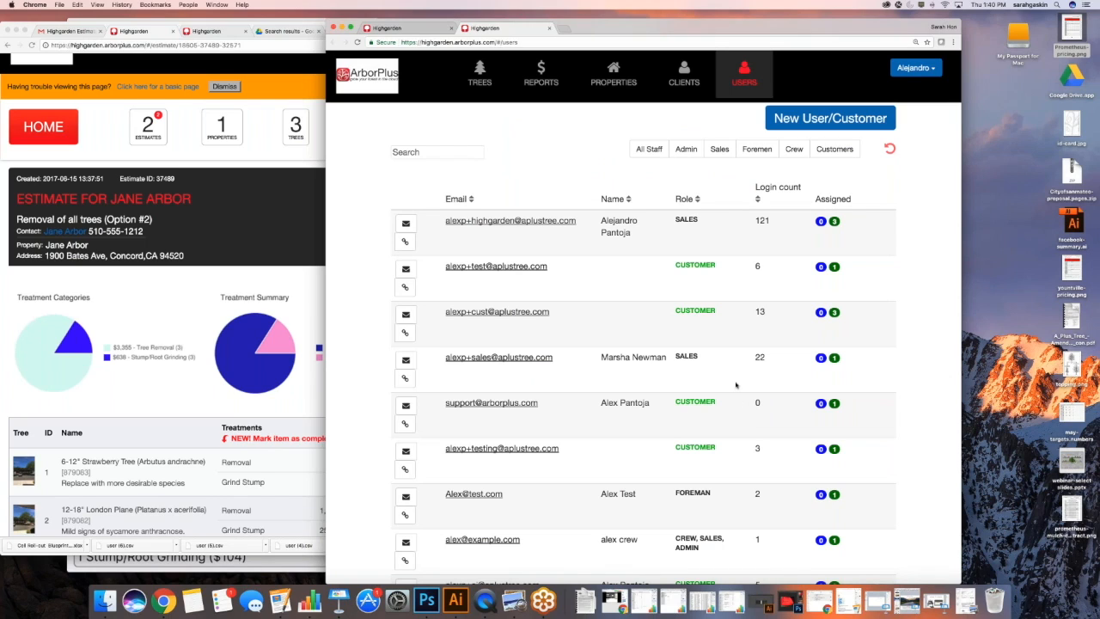
Return to Reports and open the Job Calendar in a new background tab
left_click(541, 73)
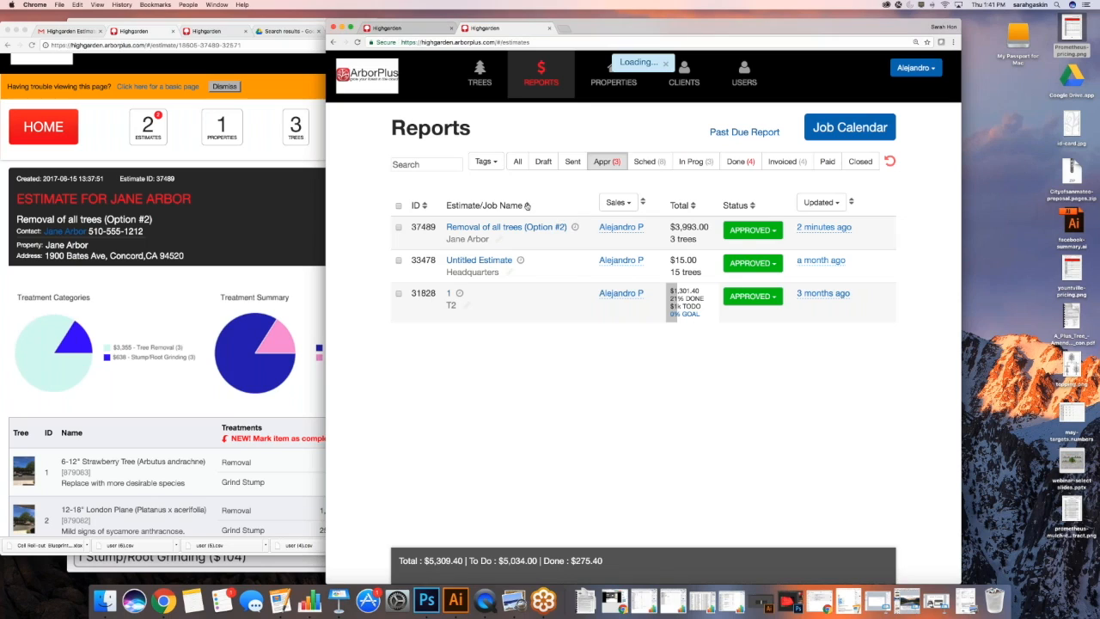
right_click(860, 129)
left_click(880, 131)
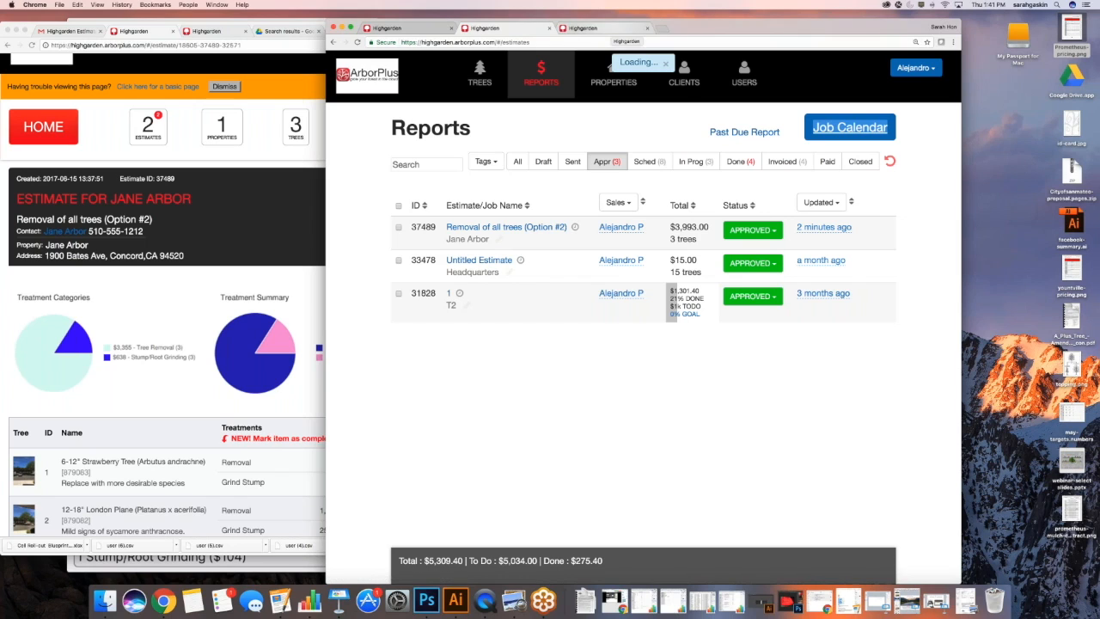
Open the details of approved estimate #37489, Removal of all trees (Option #2)
left_click(506, 227)
scroll(564, 251, "down", 1)
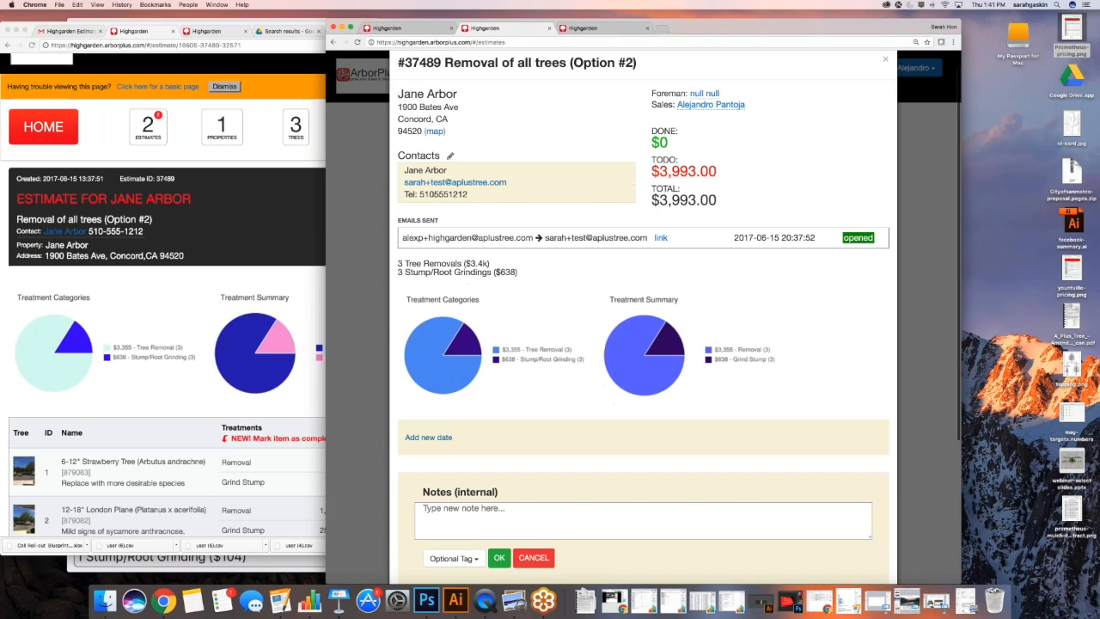
scroll(513, 273, "down", 5)
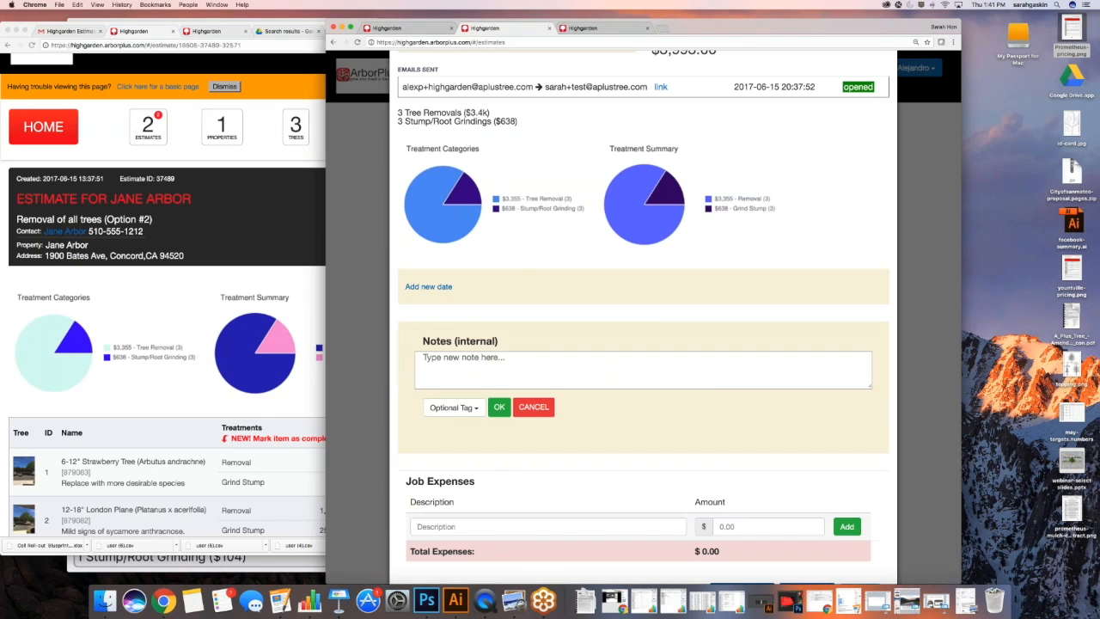
scroll(513, 274, "up", 3)
scroll(513, 273, "up", 4)
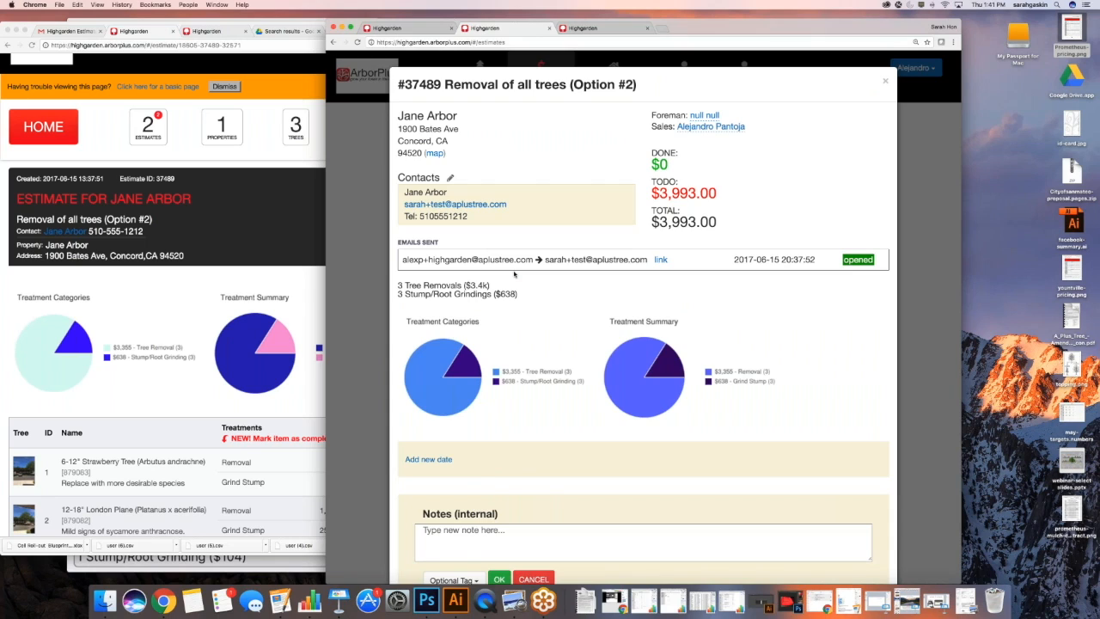
scroll(514, 274, "down", 4)
Add a new job date to estimate #37489 with crew number1 as day lead
left_click(428, 366)
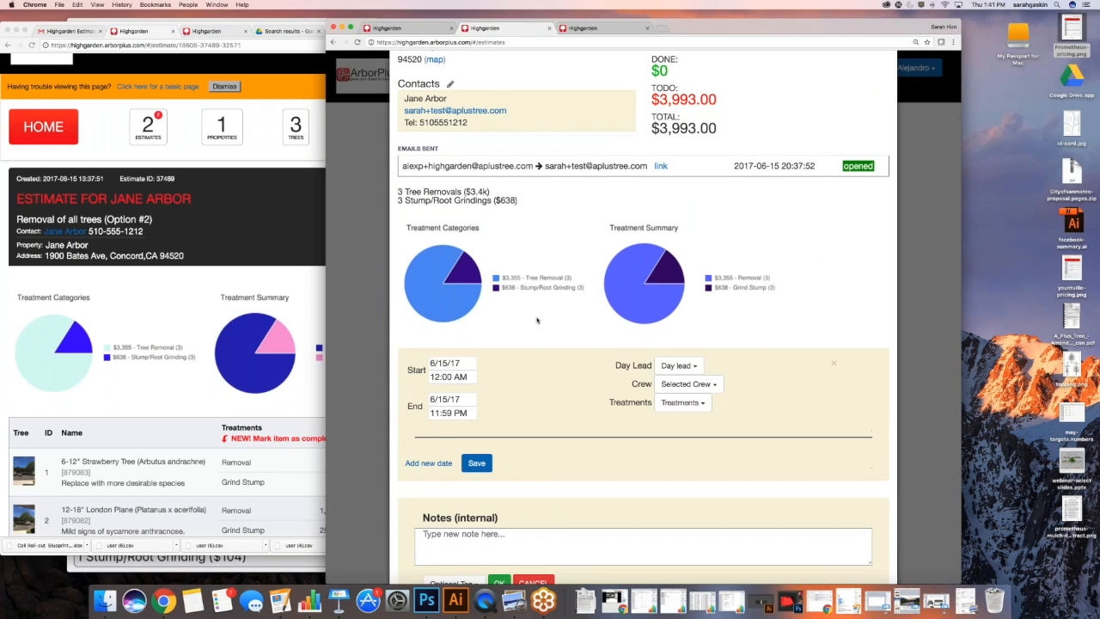
scroll(538, 320, "down", 2)
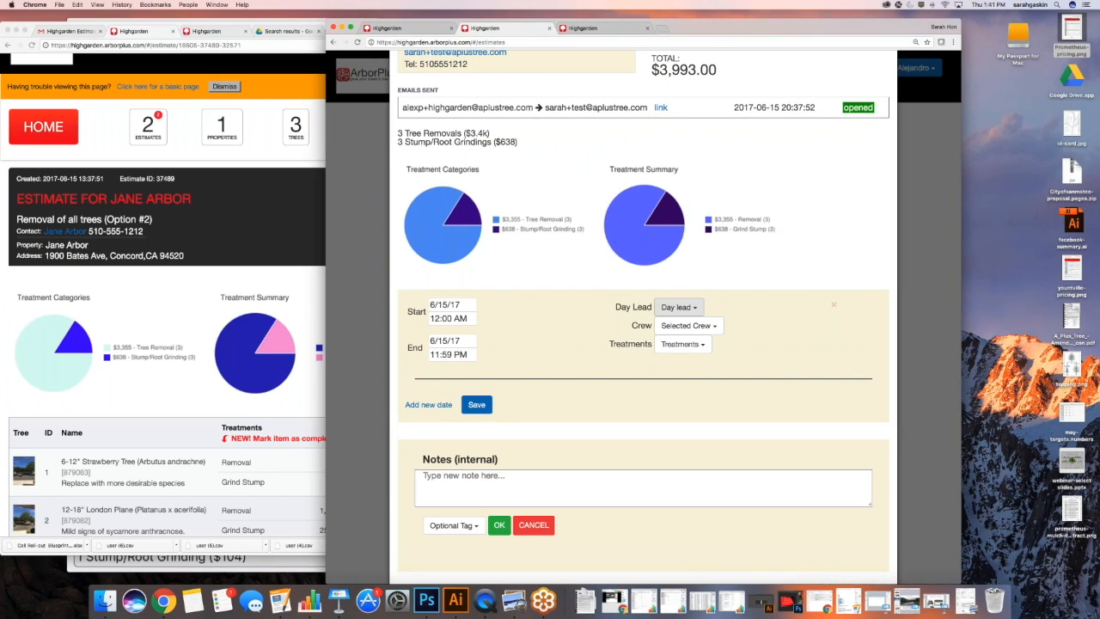
left_click(695, 307)
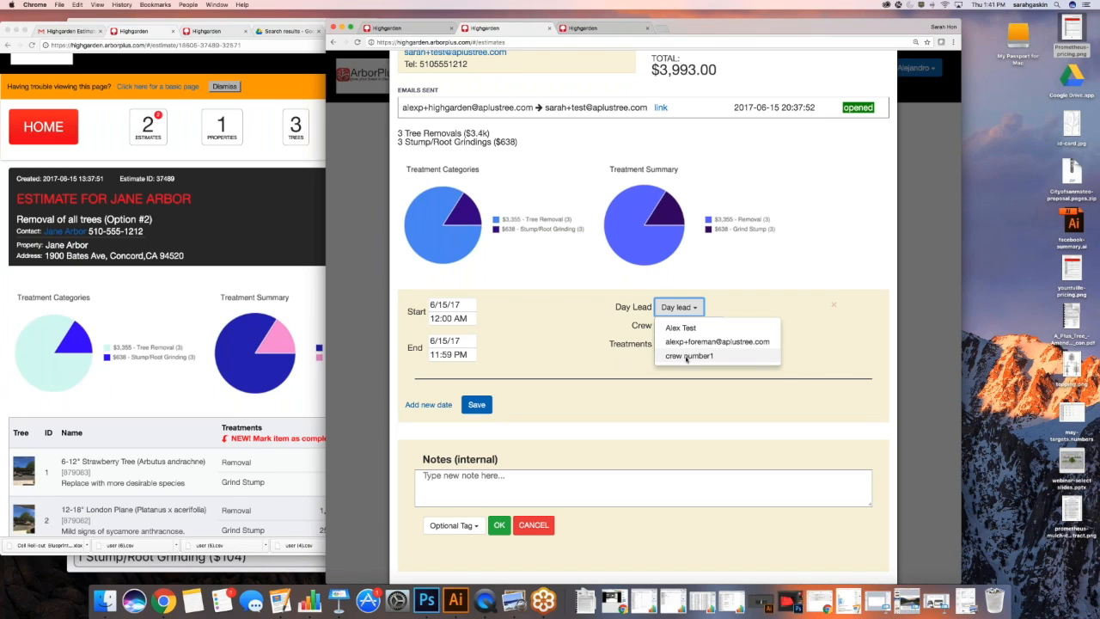
left_click(686, 356)
Set the job's start and end dates to June 19, 2017, then close the estimate details
left_click(456, 304)
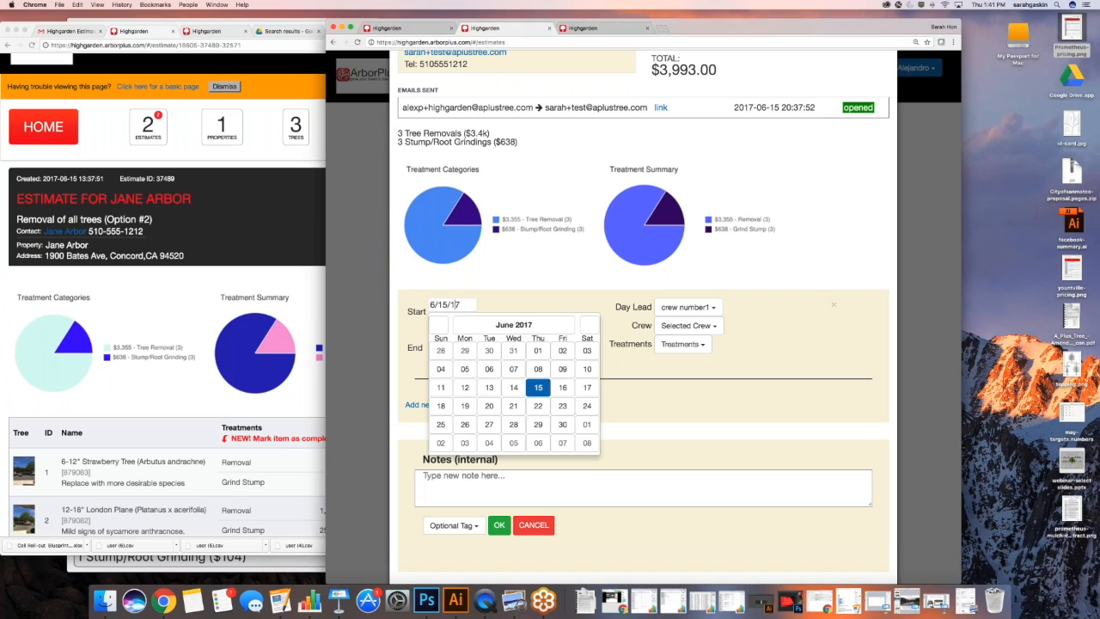
left_click(465, 406)
left_click(446, 342)
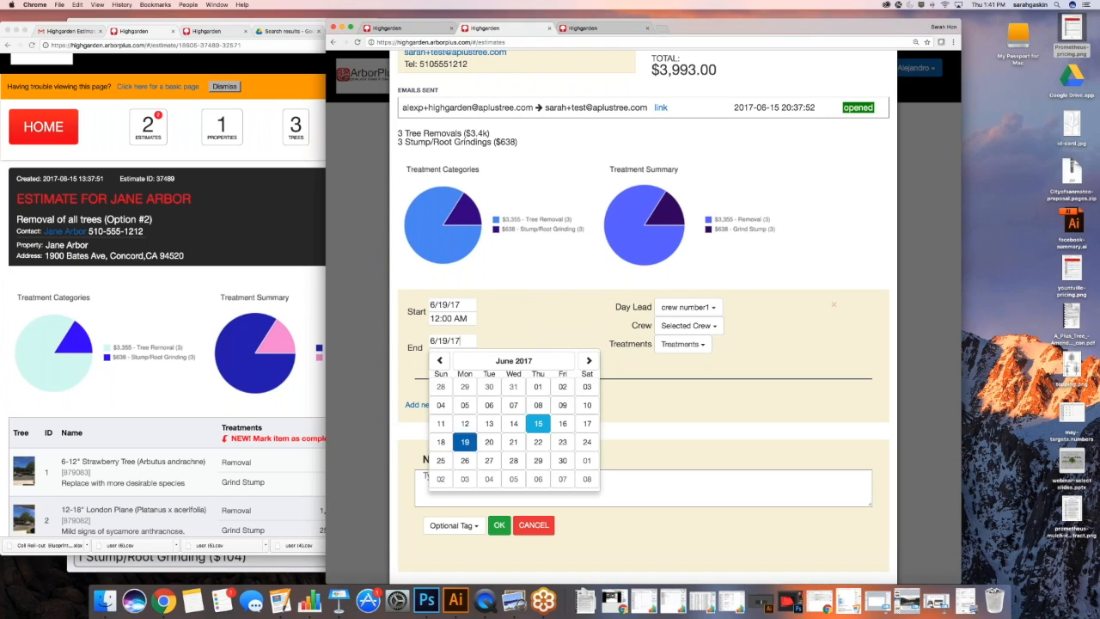
left_click(464, 442)
scroll(464, 442, "down", 1)
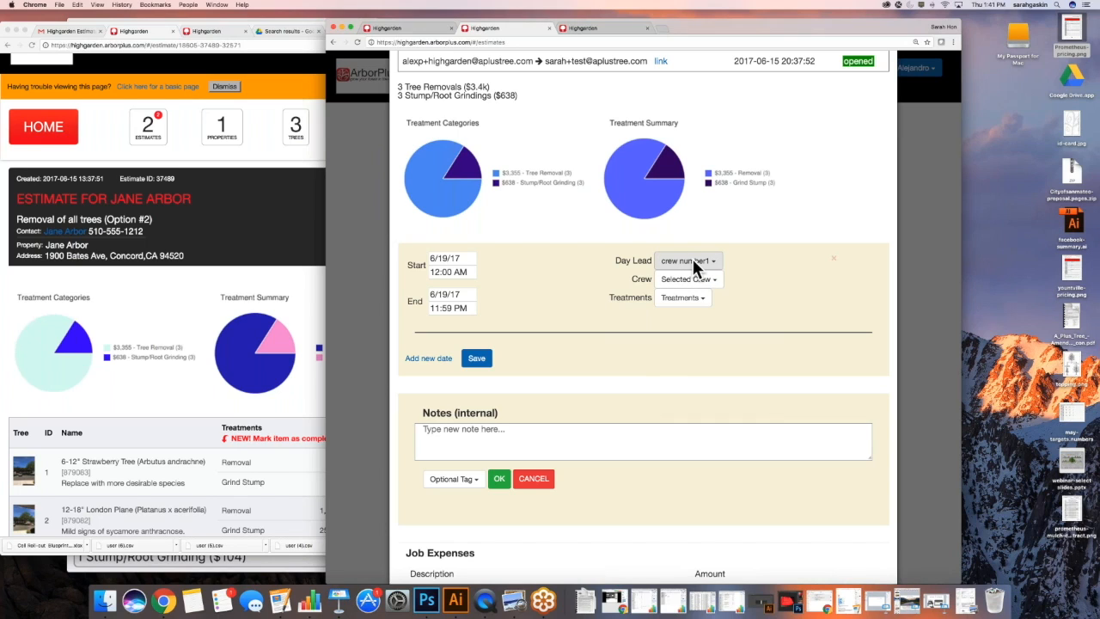
scroll(646, 257, "down", 1)
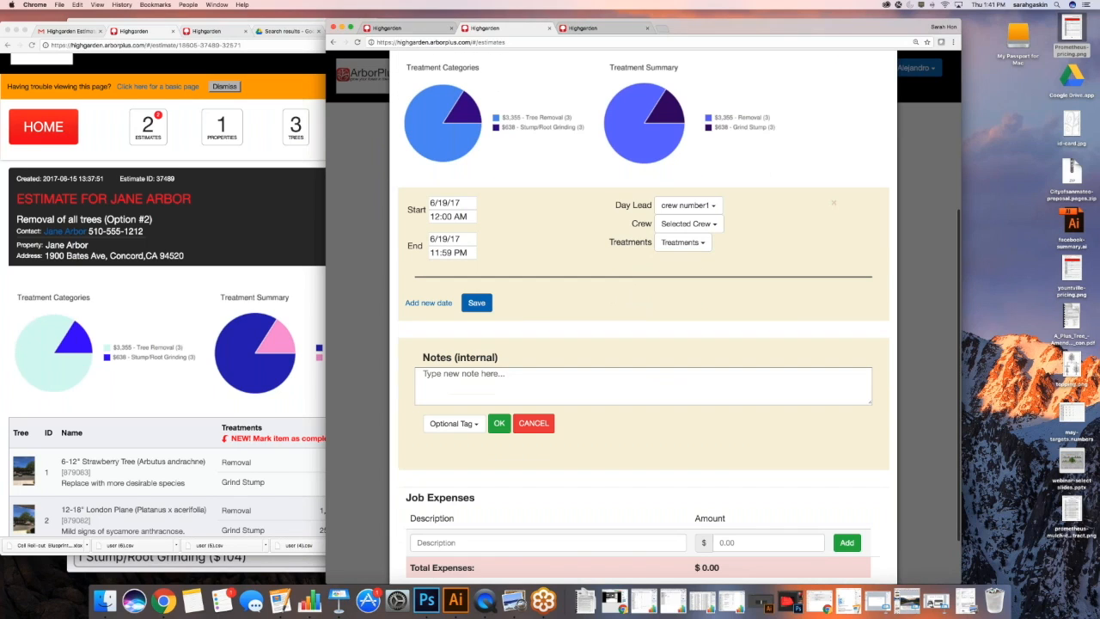
scroll(532, 262, "down", 1)
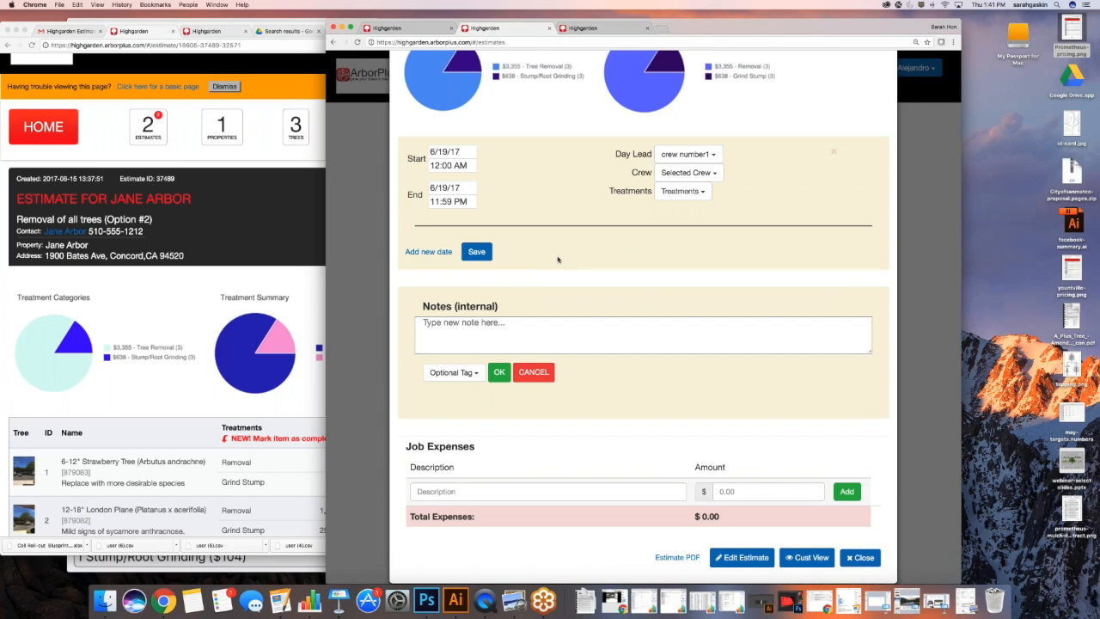
scroll(557, 260, "down", 1)
scroll(558, 260, "up", 1)
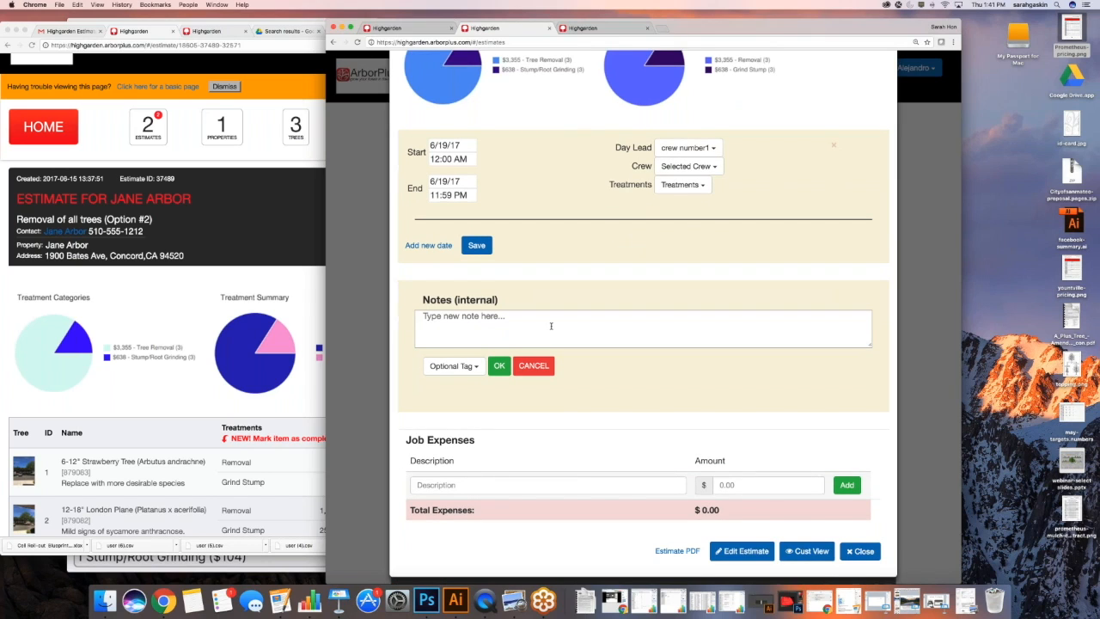
scroll(551, 326, "down", 1)
scroll(551, 326, "up", 1)
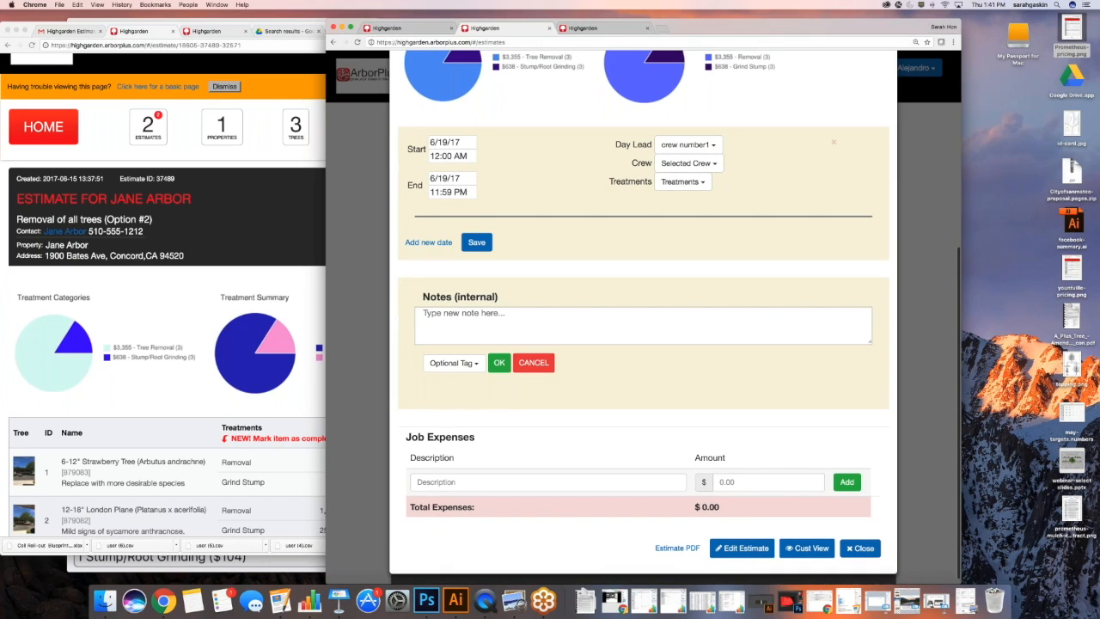
scroll(551, 325, "up", 1)
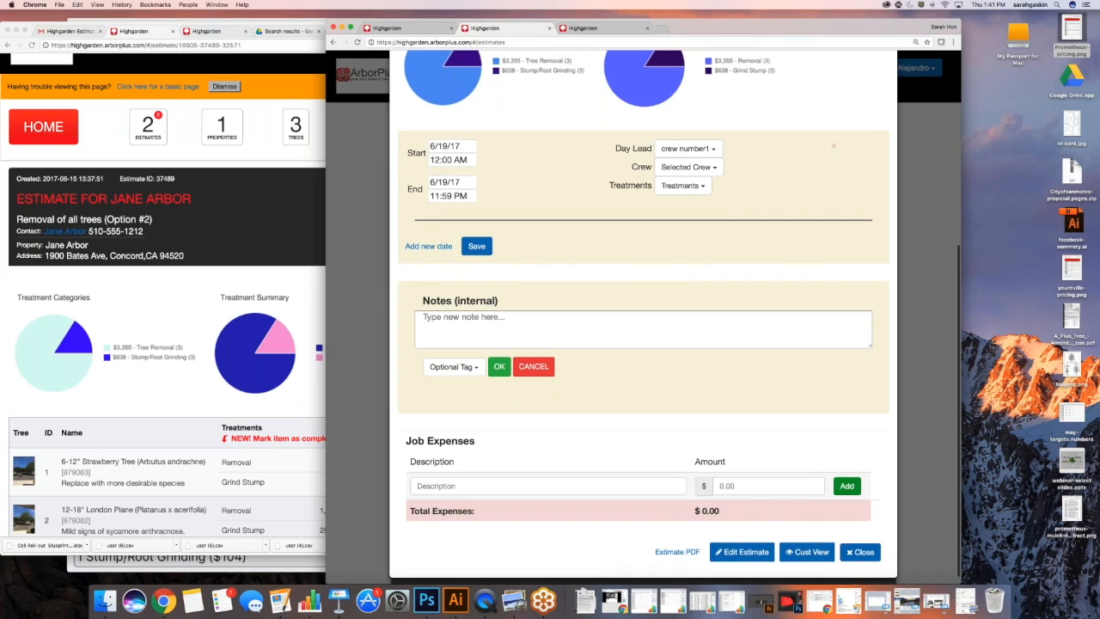
key("Escape")
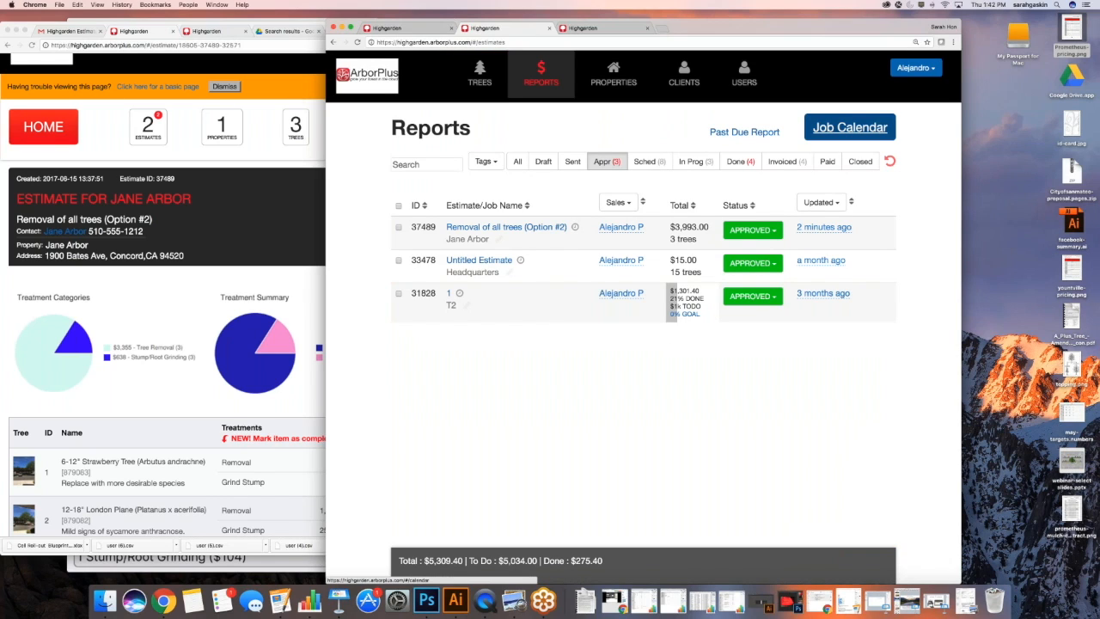
Open the job calendar and view job 37489's details on Monday June 19
left_click(850, 127)
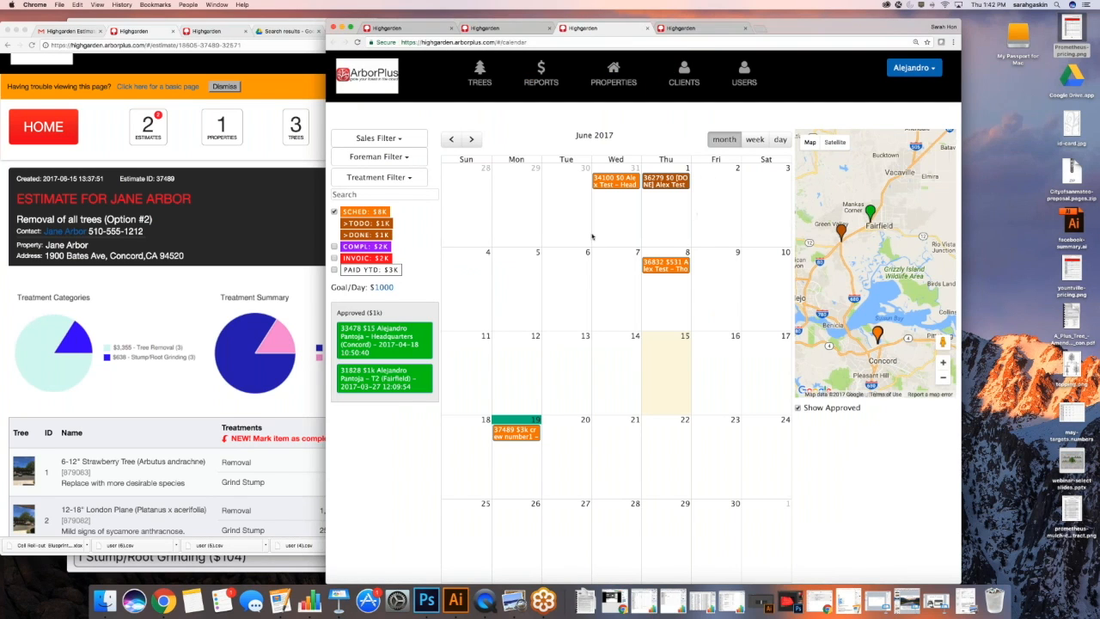
scroll(591, 236, "down", 2)
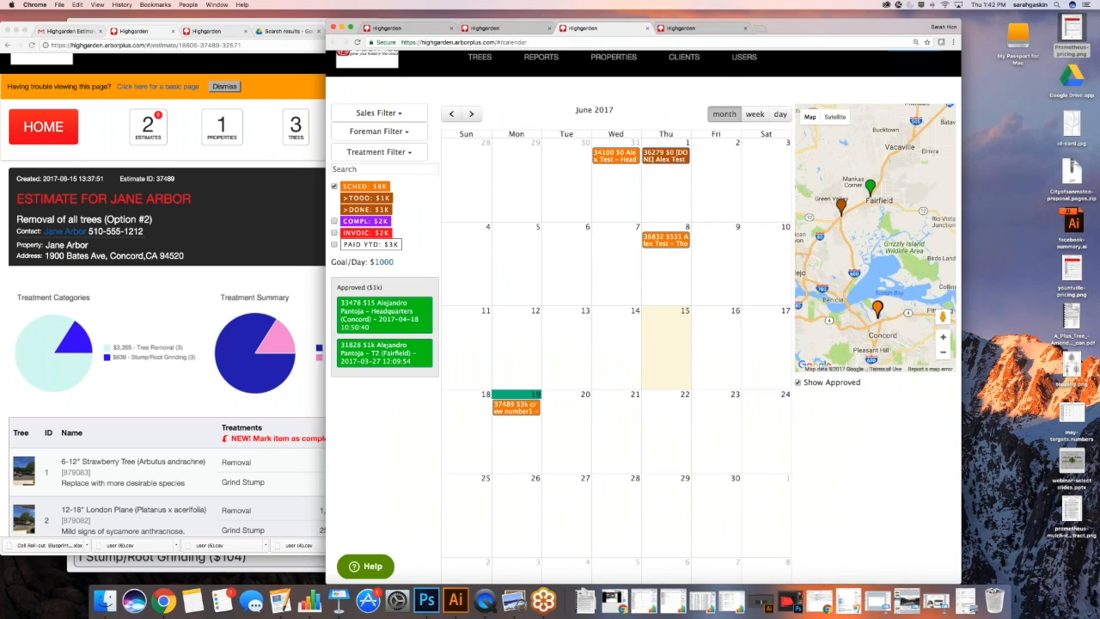
left_click(516, 407)
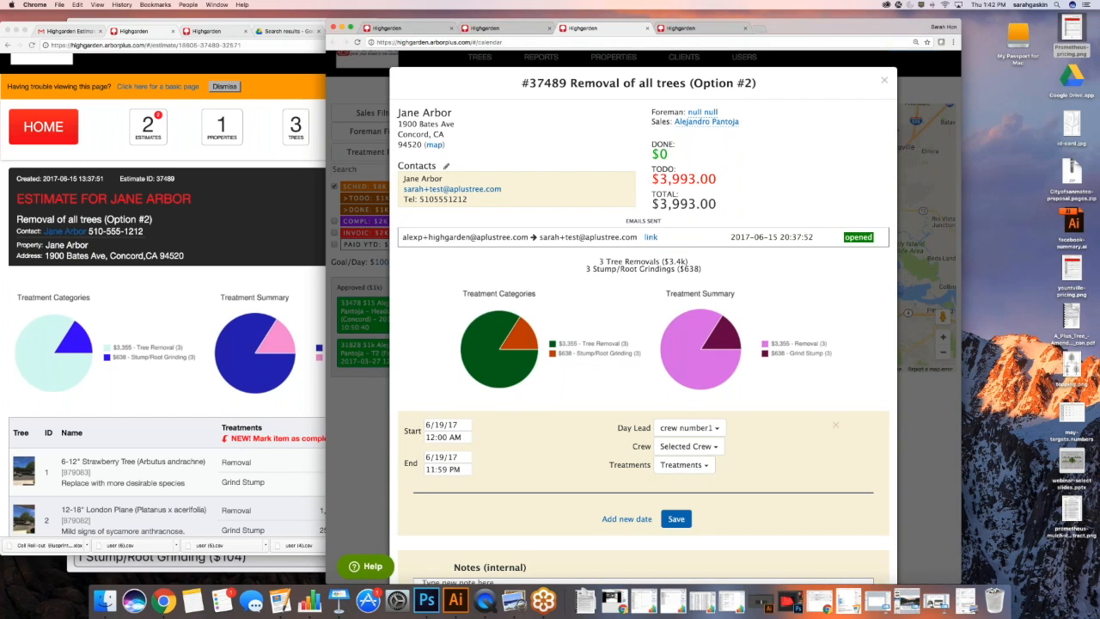
left_click(884, 80)
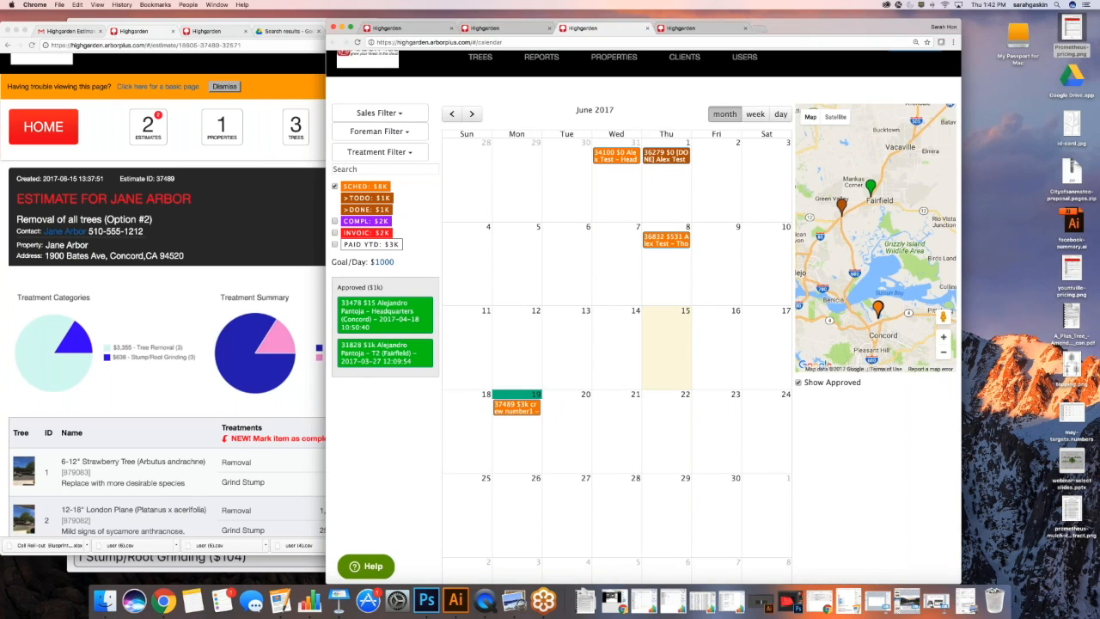
Check June 19's $2993 booked total, then reopen job 37489 to change its end date
scroll(528, 433, "down", 1)
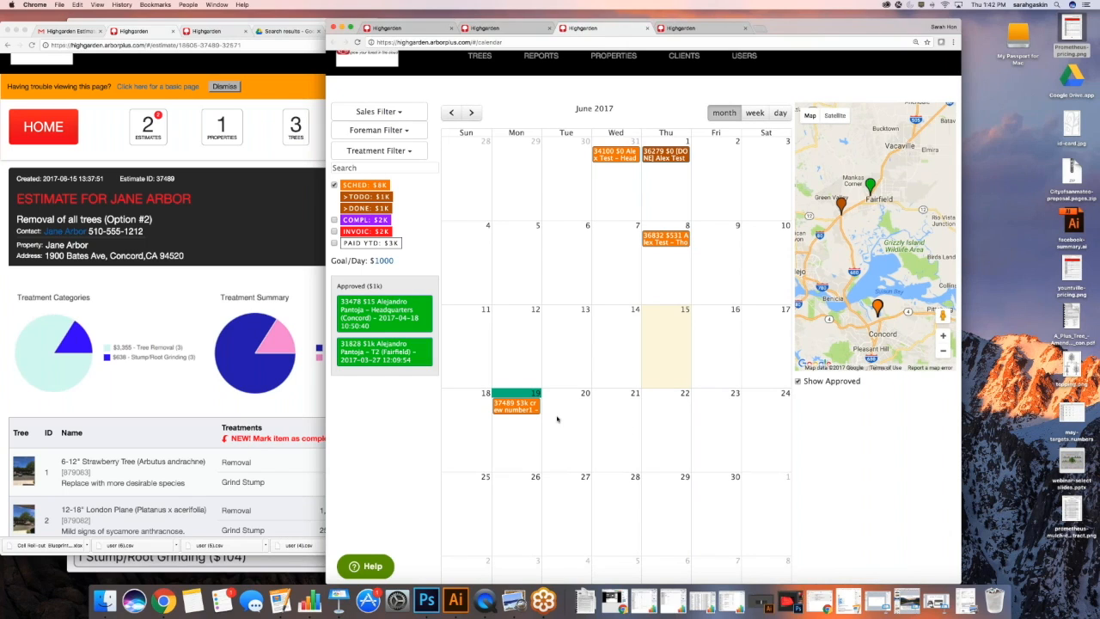
scroll(561, 419, "up", 1)
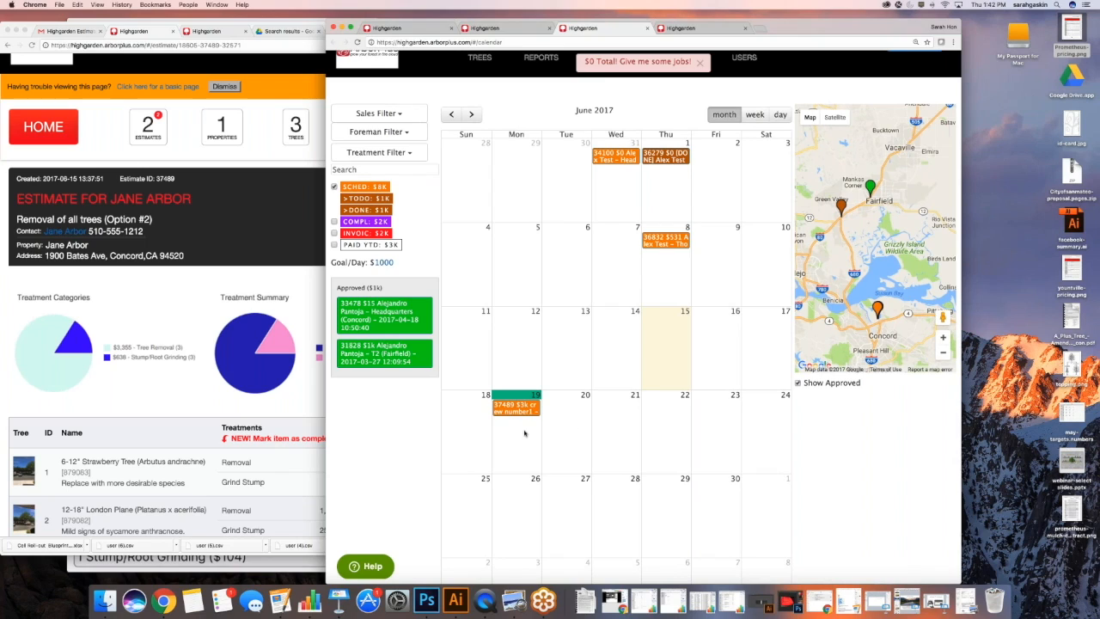
left_click(525, 433)
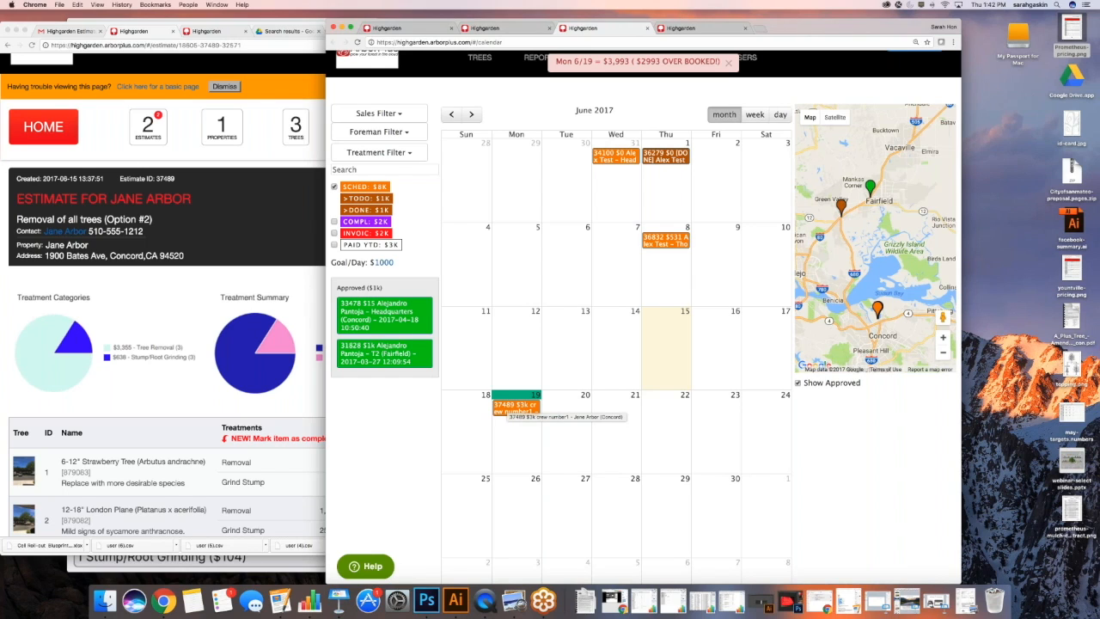
left_click(508, 410)
left_click(443, 456)
Extend job 37489's end date to June 21, then return to the approved-estimates Reports tab
left_click(510, 558)
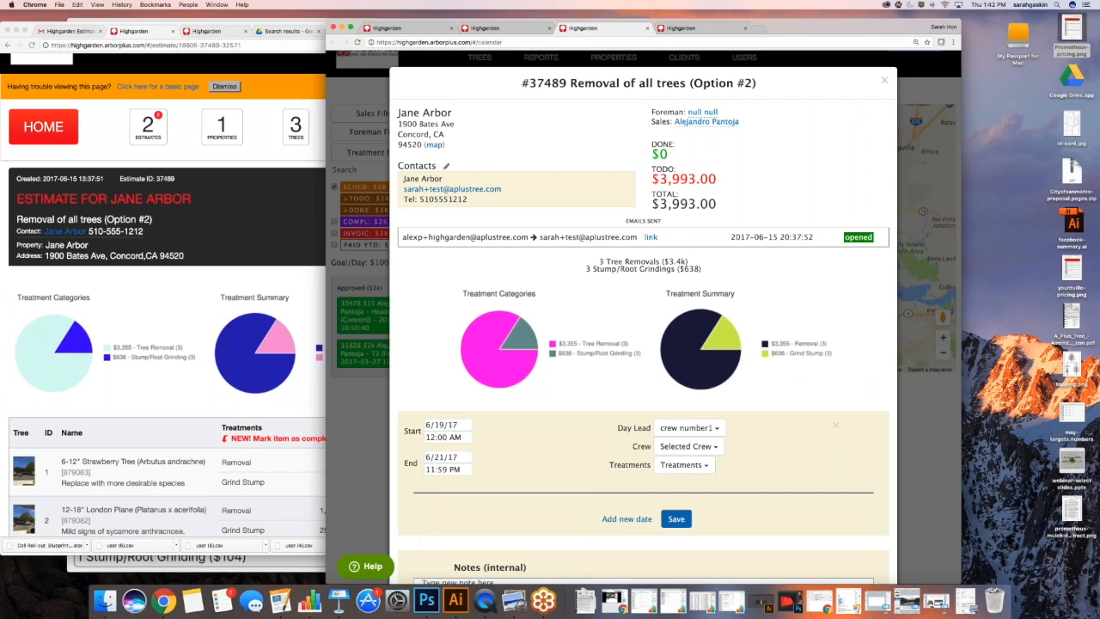
left_click(911, 481)
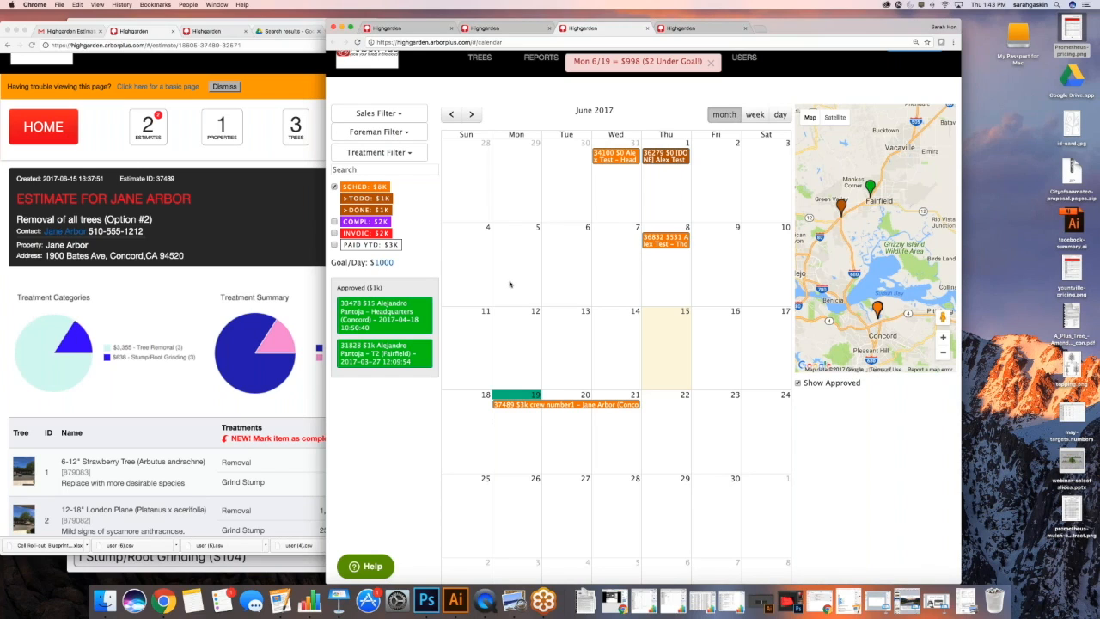
left_click(484, 28)
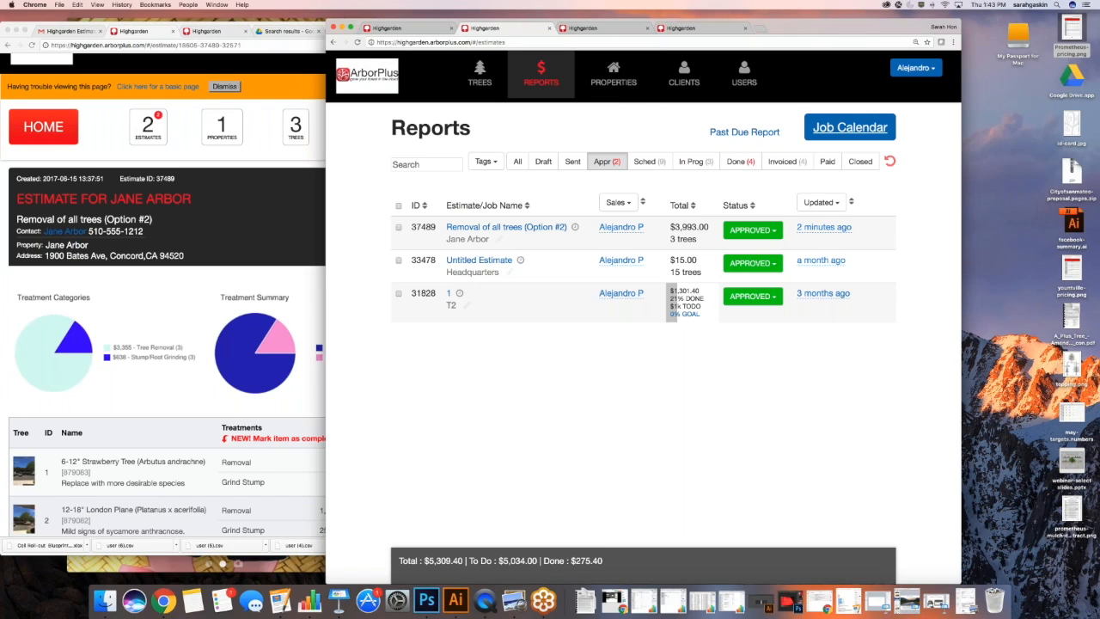
Arrange the windows to reveal the mirrored phone app beside Reports, and start a client search
left_click(19, 30)
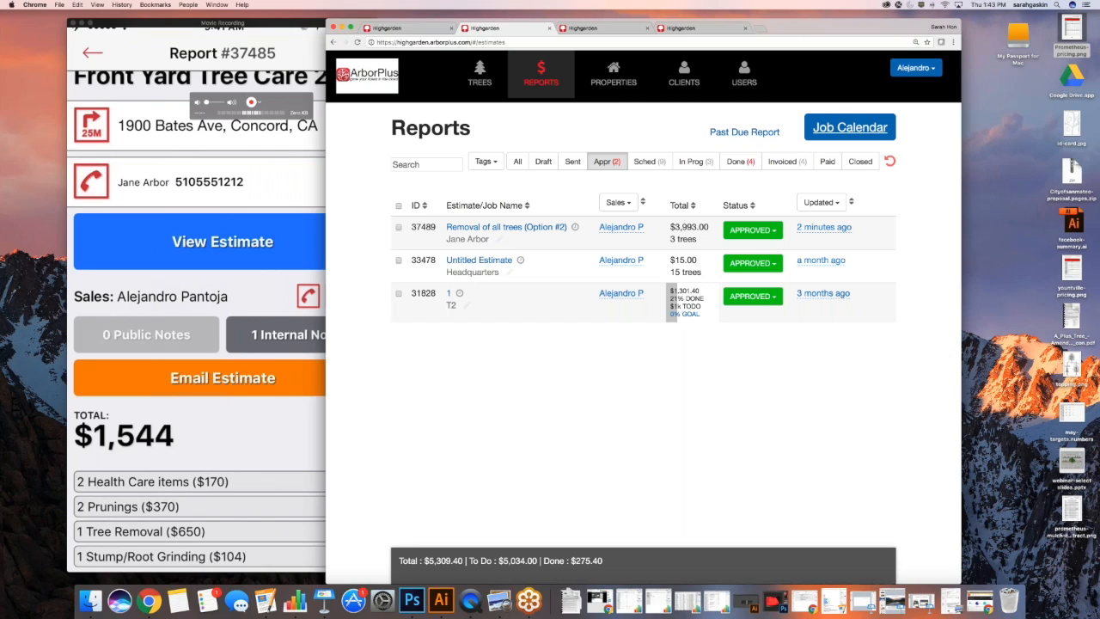
left_click_drag(502, 24, 645, 31)
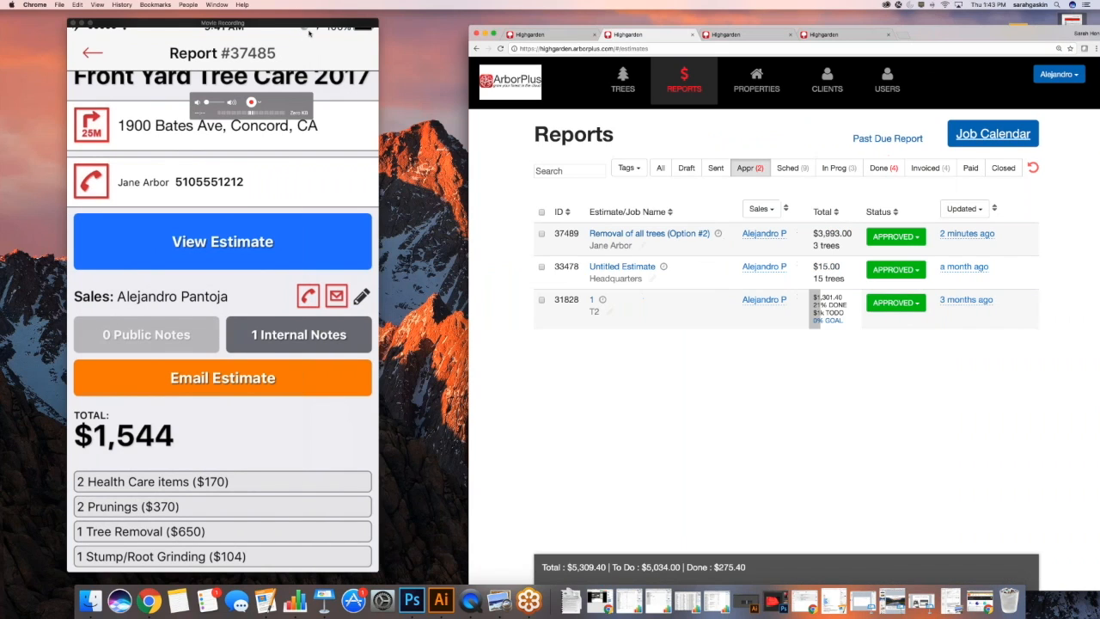
left_click_drag(309, 33, 372, 45)
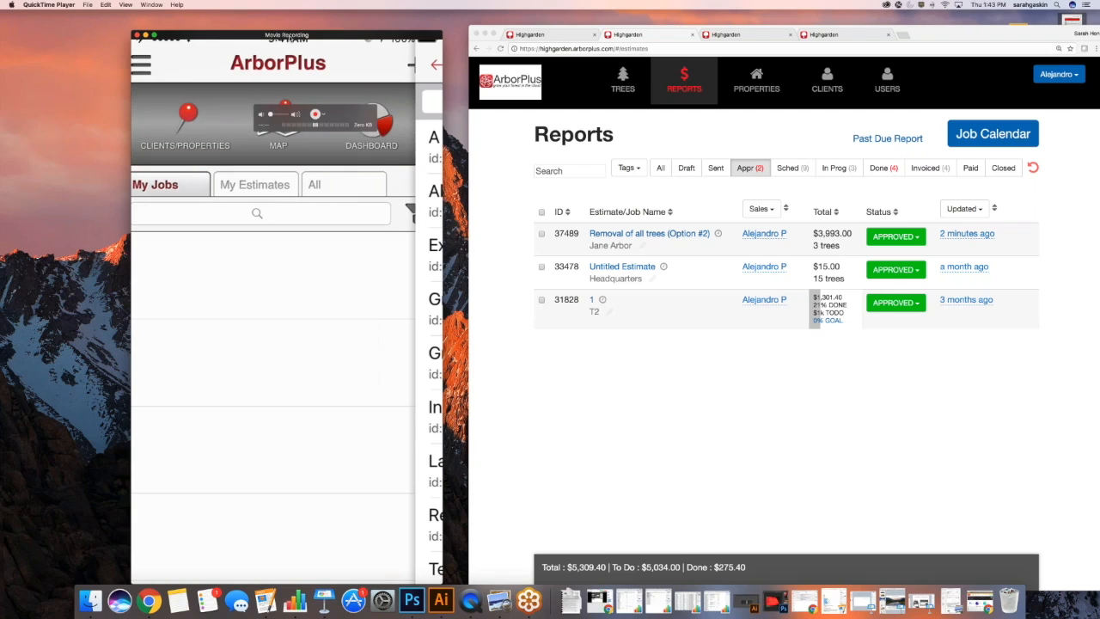
left_click(275, 102)
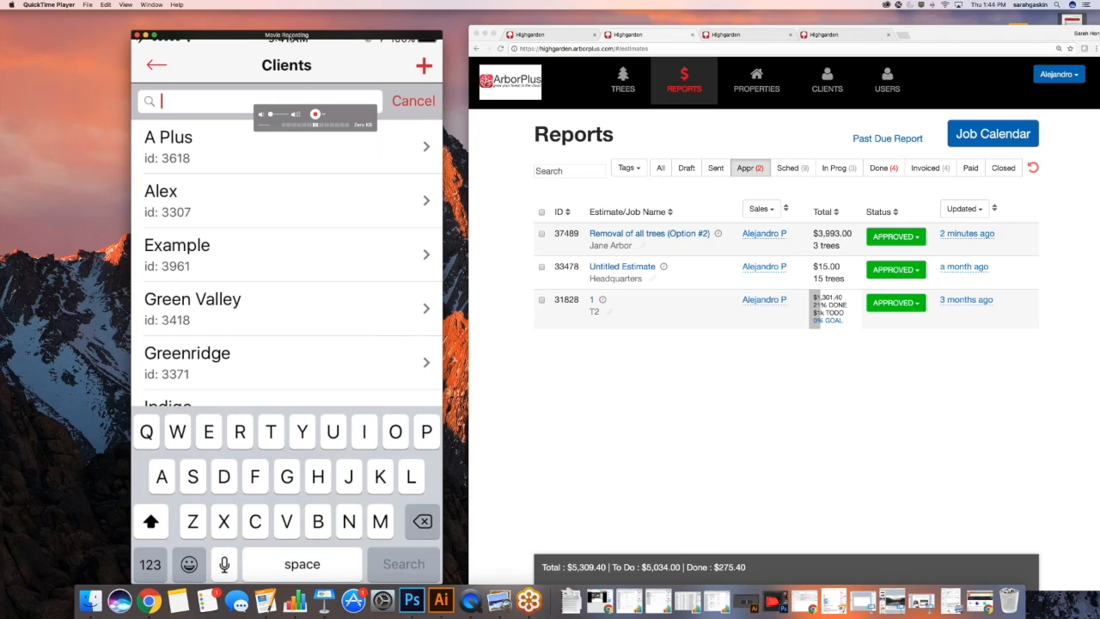
Search clients for the customer by name and open her estimates and work orders
type("Jane")
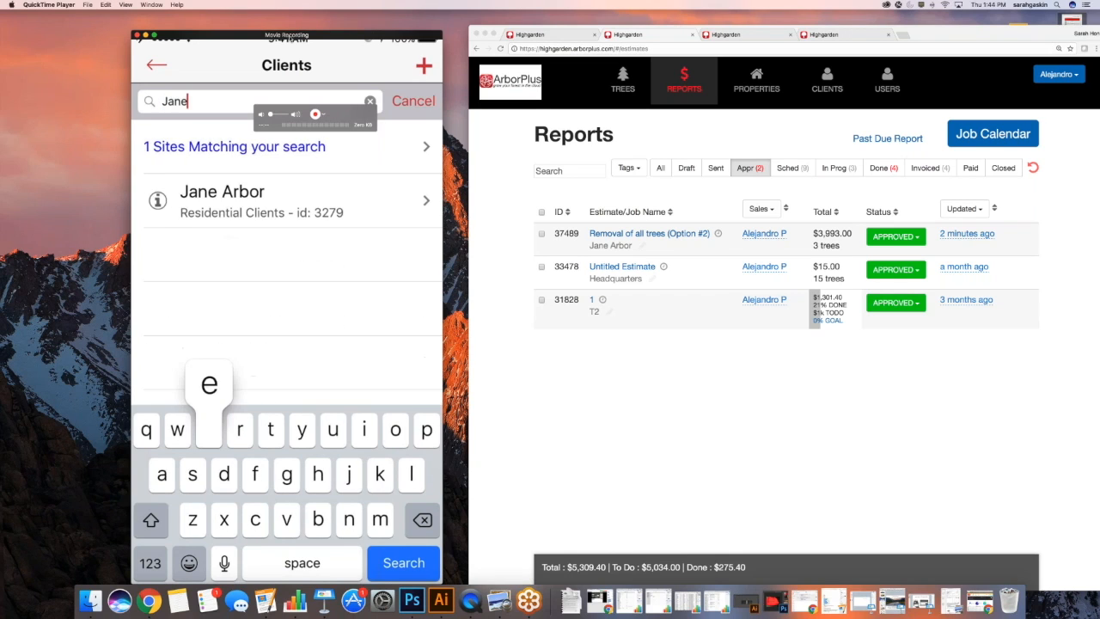
left_click(221, 199)
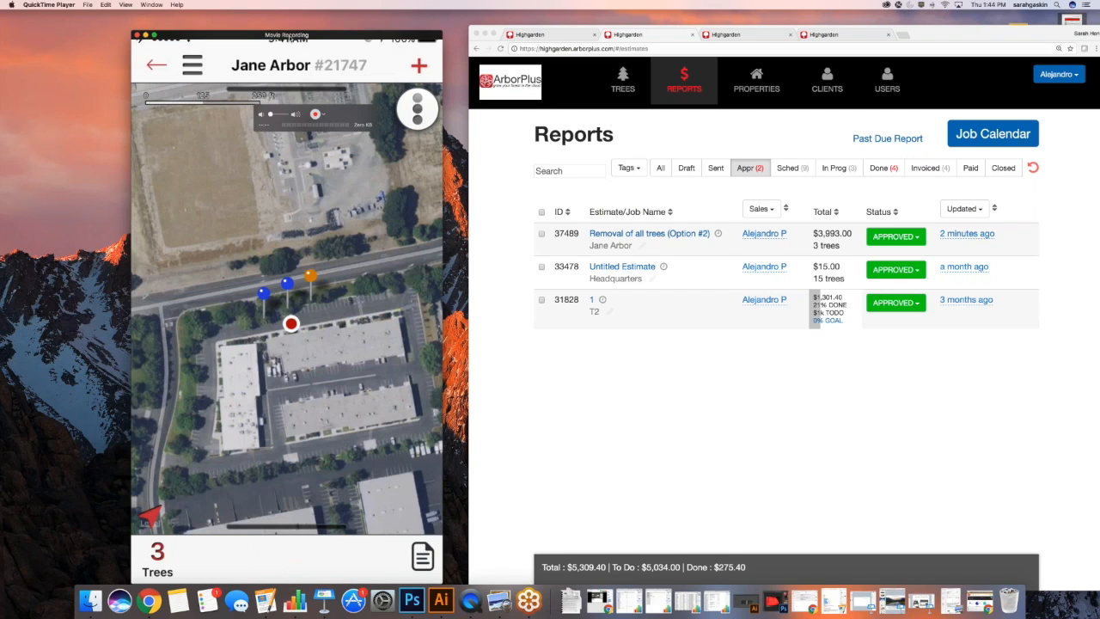
left_click(422, 556)
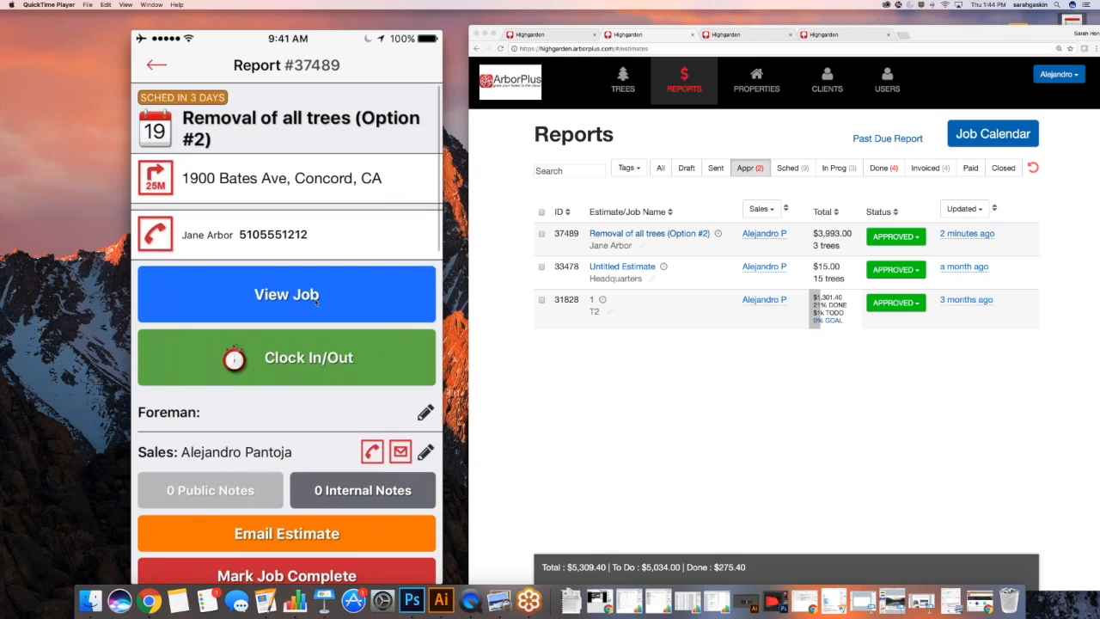
Open job #37489's tree map in work mode, showing 6 treatments to do
mouse_move(318, 302)
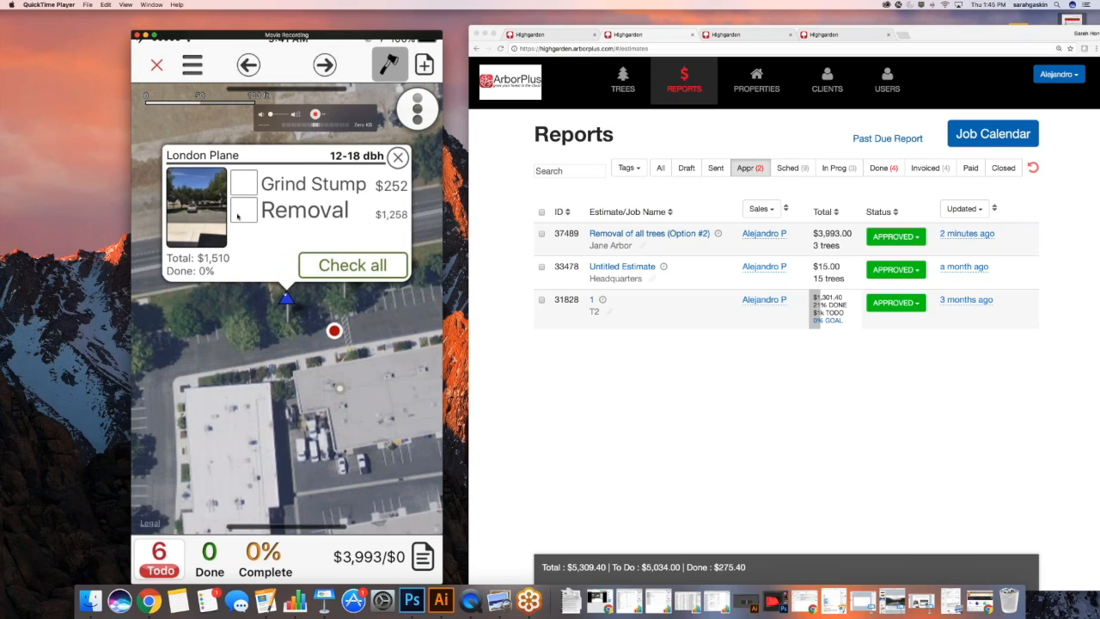
Tick Removal as done for one London Plane, then open the other London Plane's treatments
left_click(238, 216)
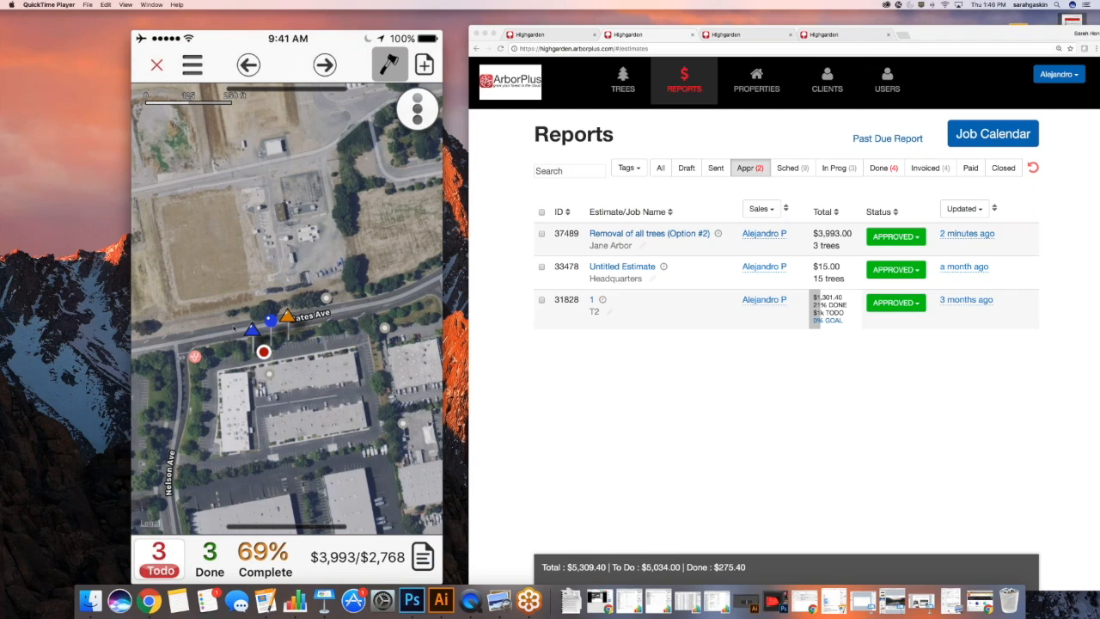
mouse_move(287, 334)
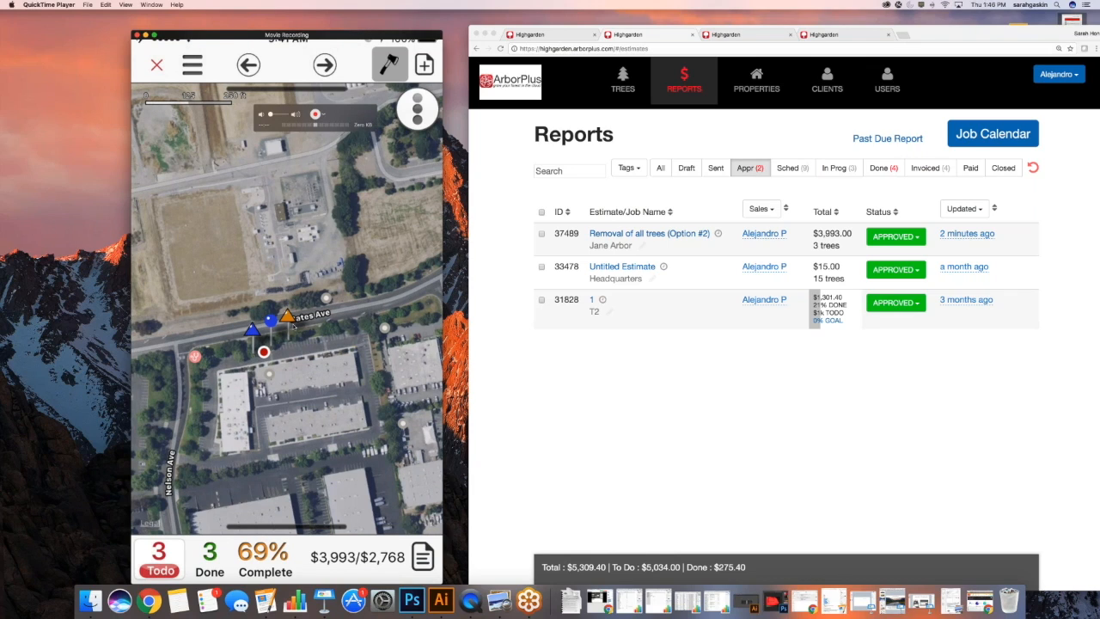
left_click(288, 317)
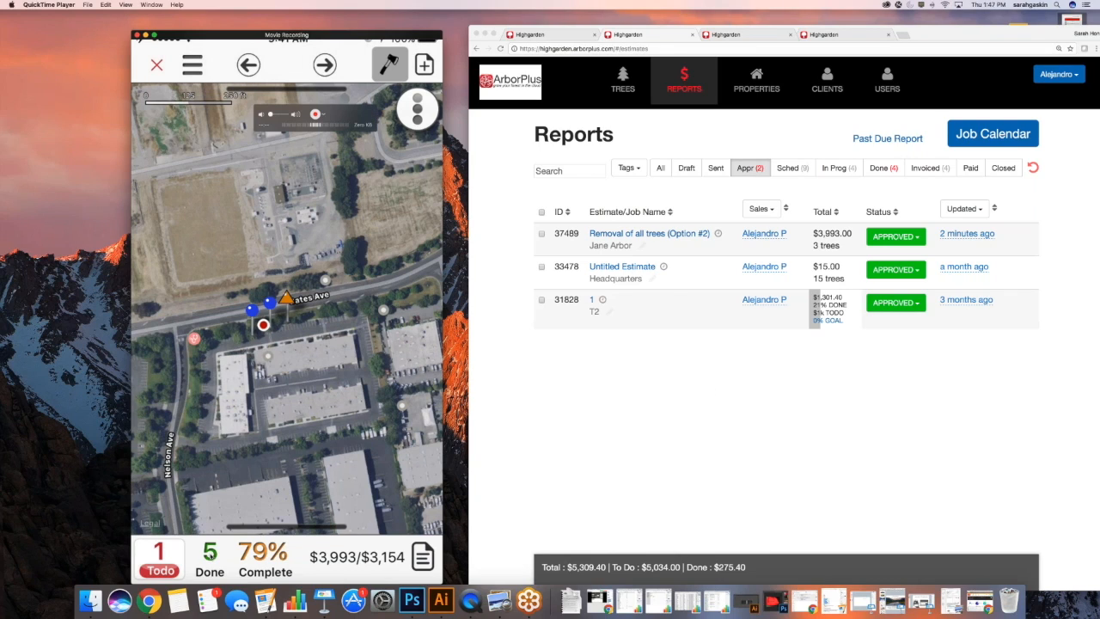
left_click(715, 432)
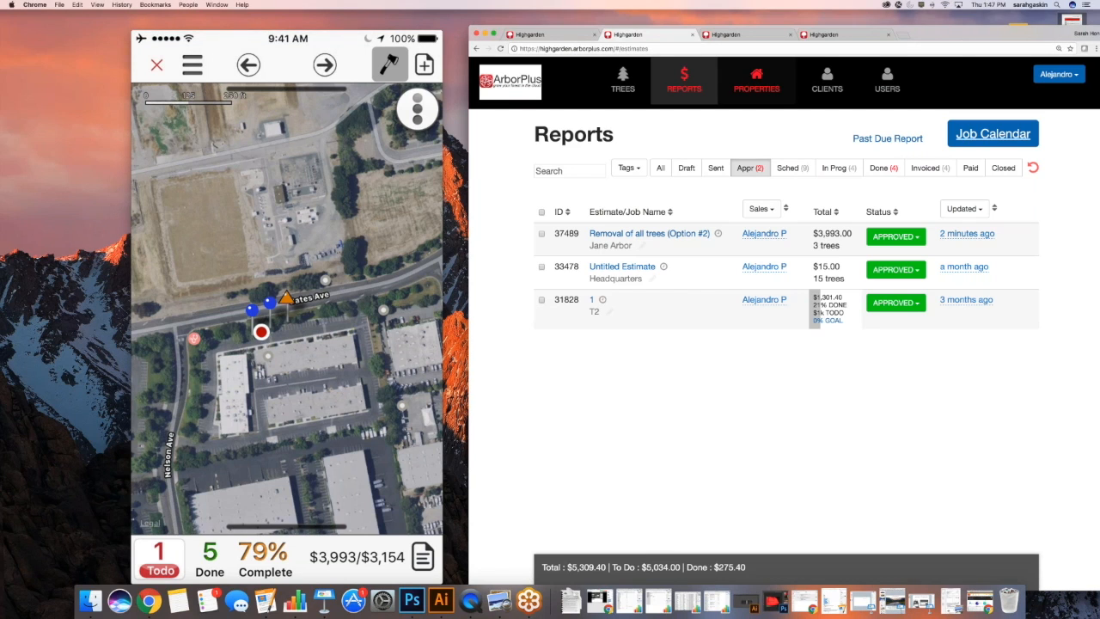
Filter the web Reports list to scheduled and in-progress jobs
left_click_drag(954, 33, 837, 34)
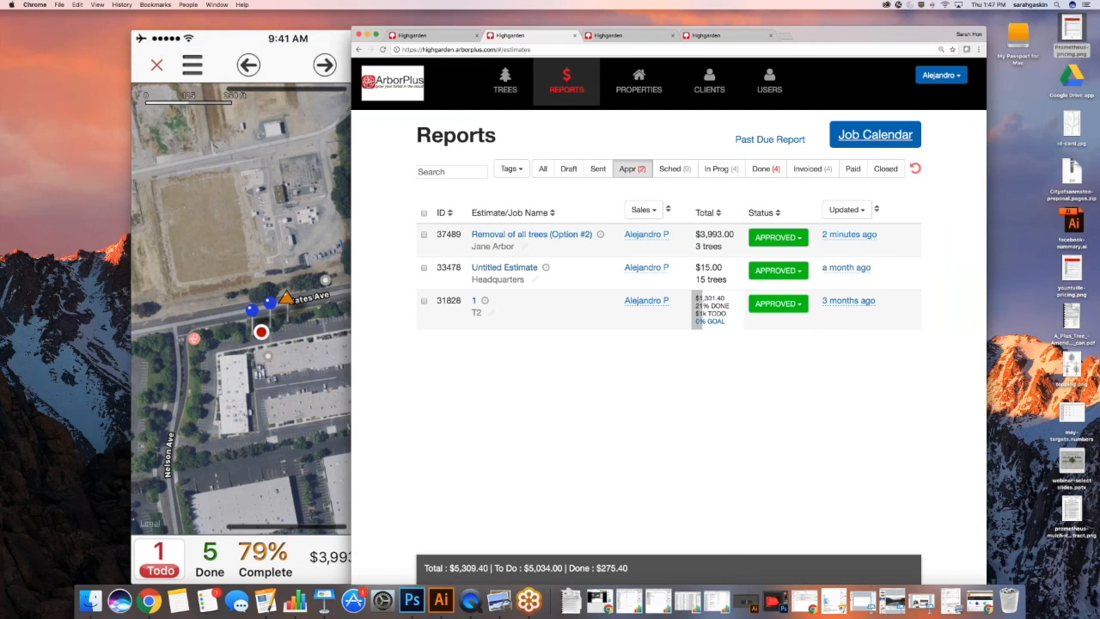
left_click(915, 169)
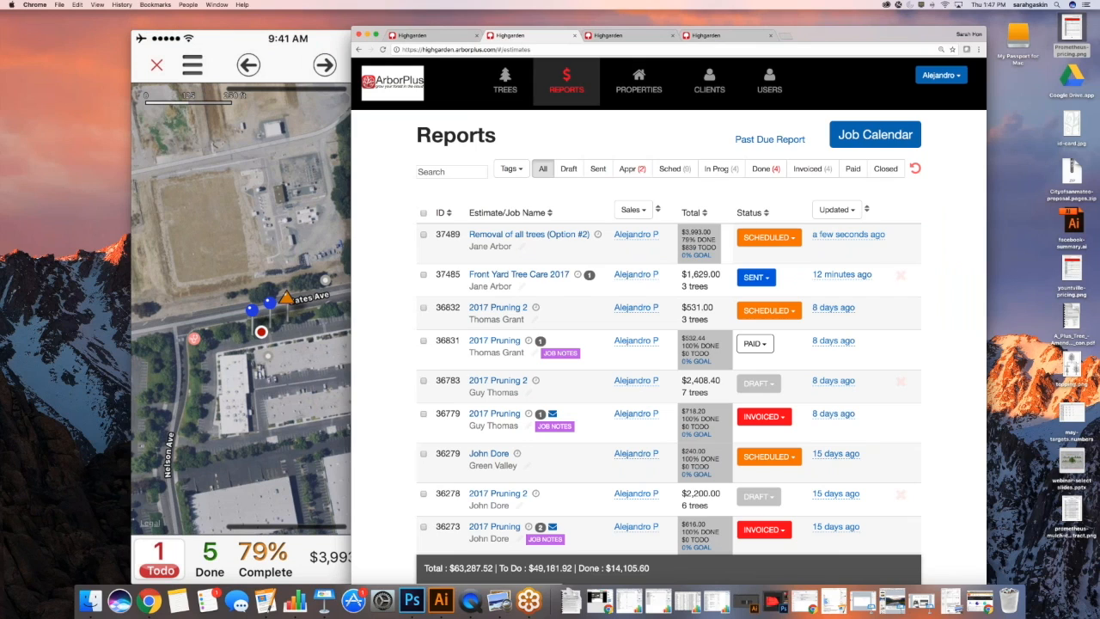
left_click(725, 170)
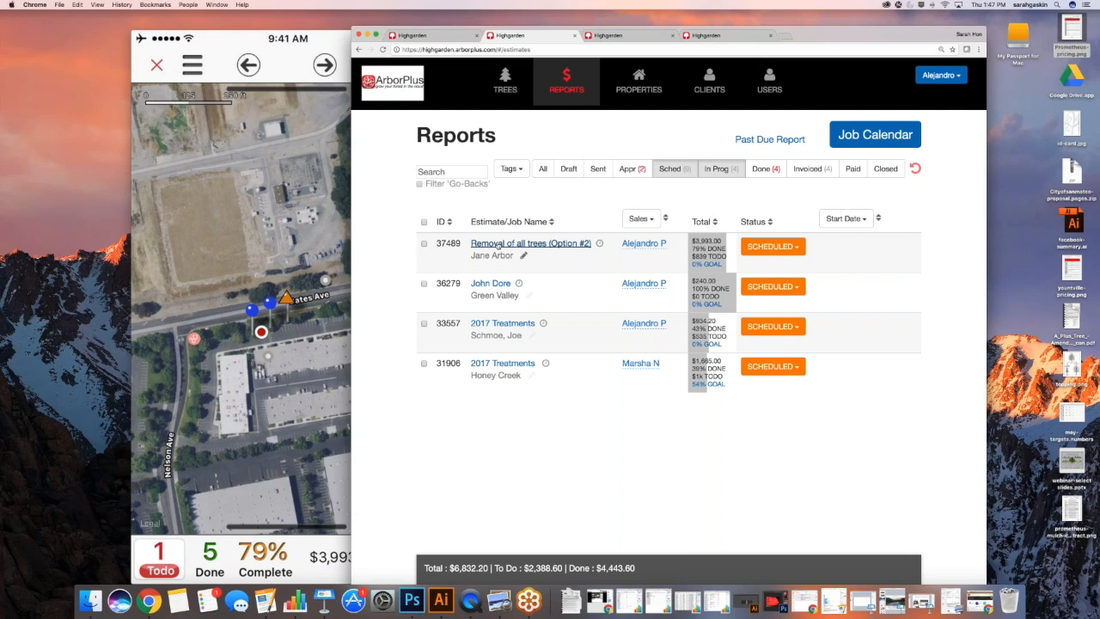
Open job #37489's details and edit its three-tree estimate
left_click(497, 246)
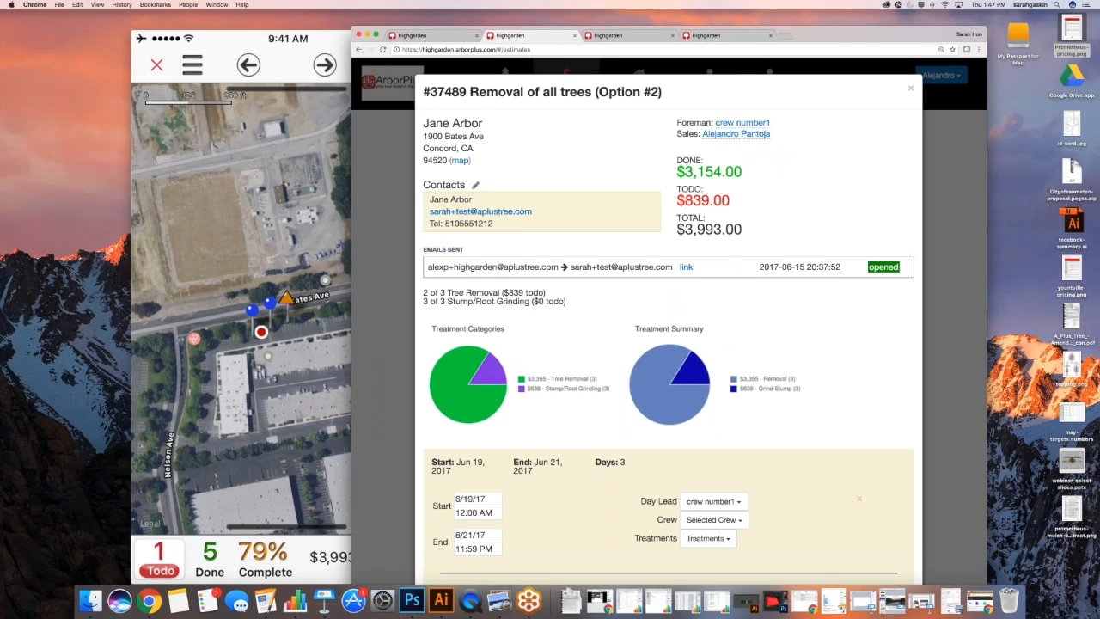
scroll(593, 297, "down", 2)
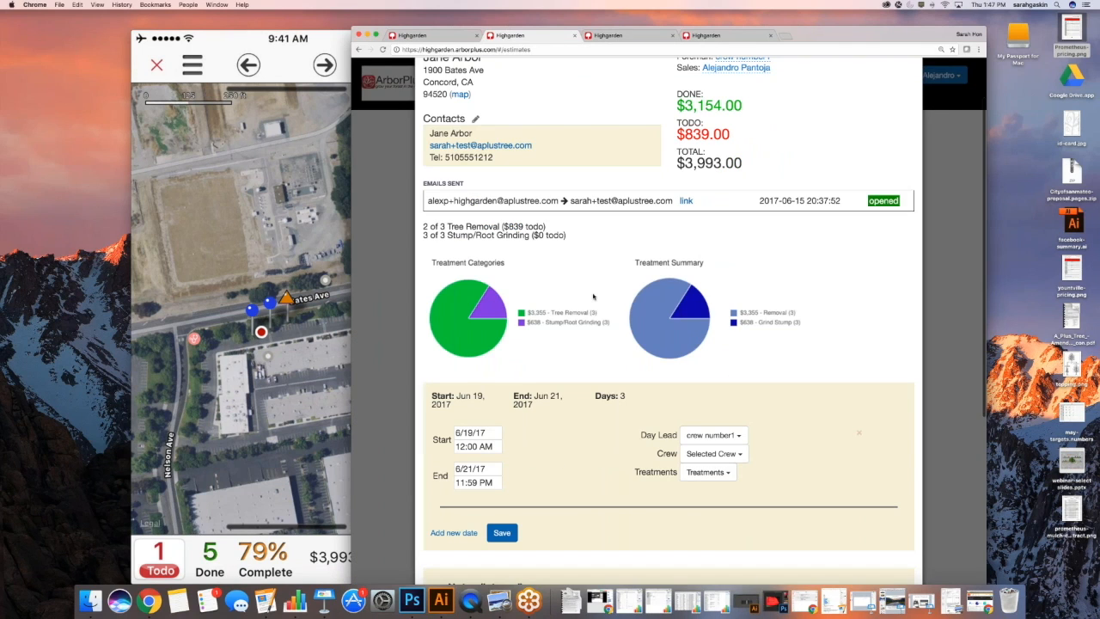
scroll(593, 297, "down", 5)
scroll(593, 297, "down", 2)
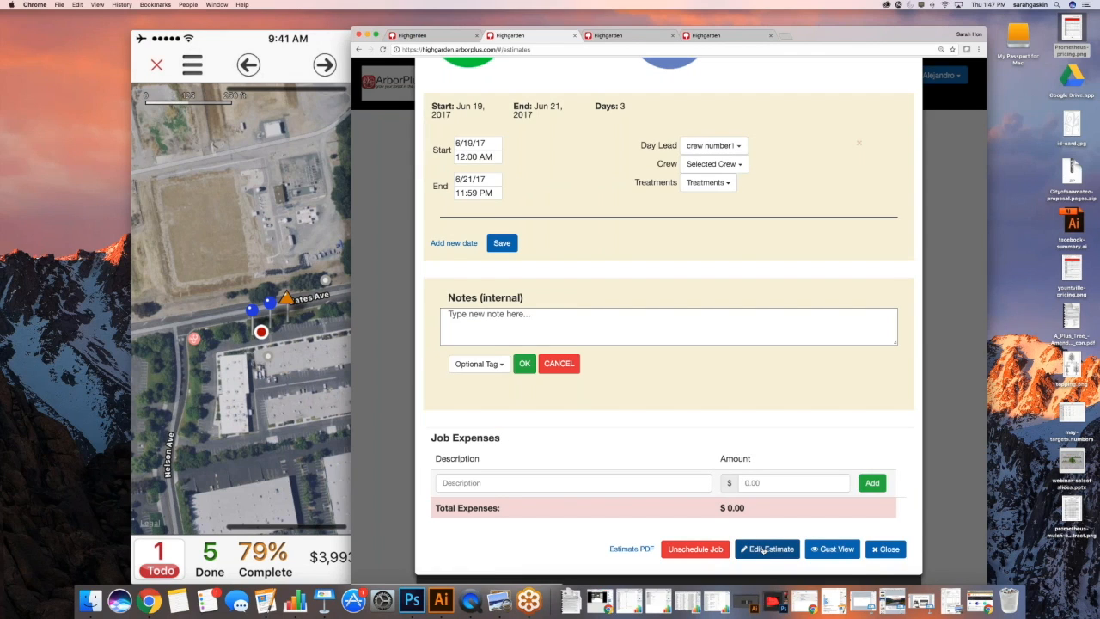
left_click(768, 549)
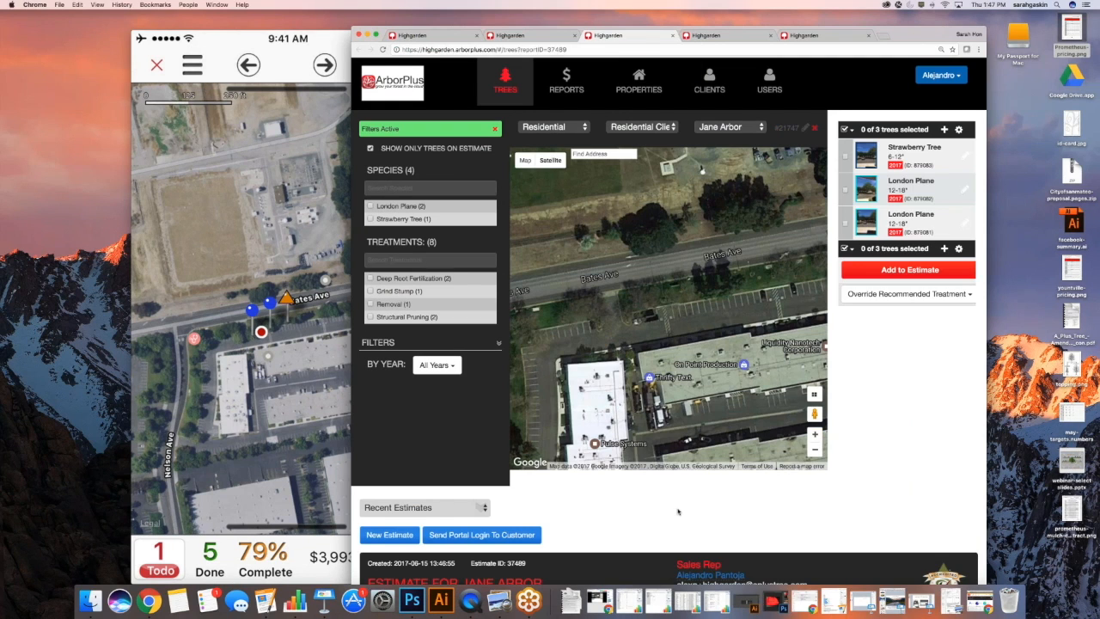
Check which treatments in estimate #37489's table are complete, then return to the phone mirror
scroll(678, 511, "down", 10)
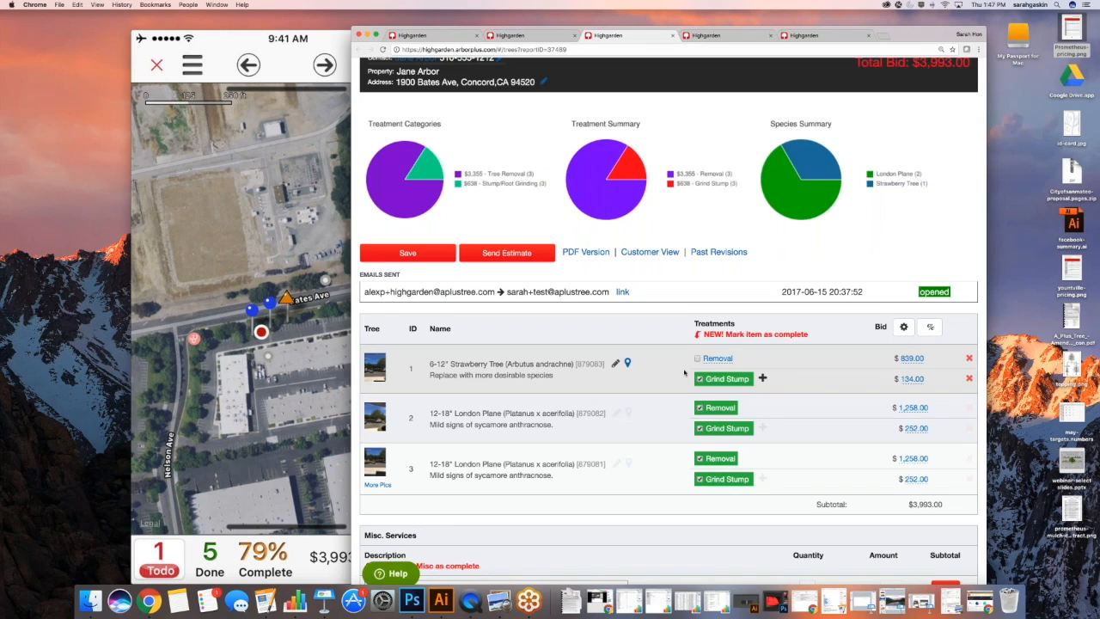
scroll(685, 371, "down", 2)
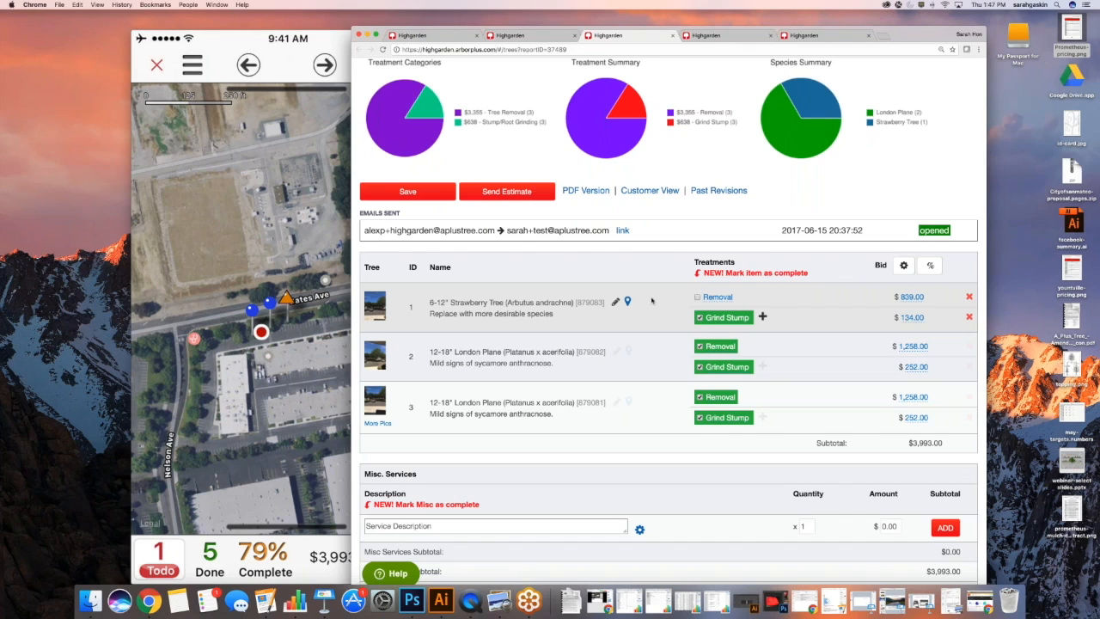
scroll(651, 300, "down", 2)
scroll(650, 300, "down", 1)
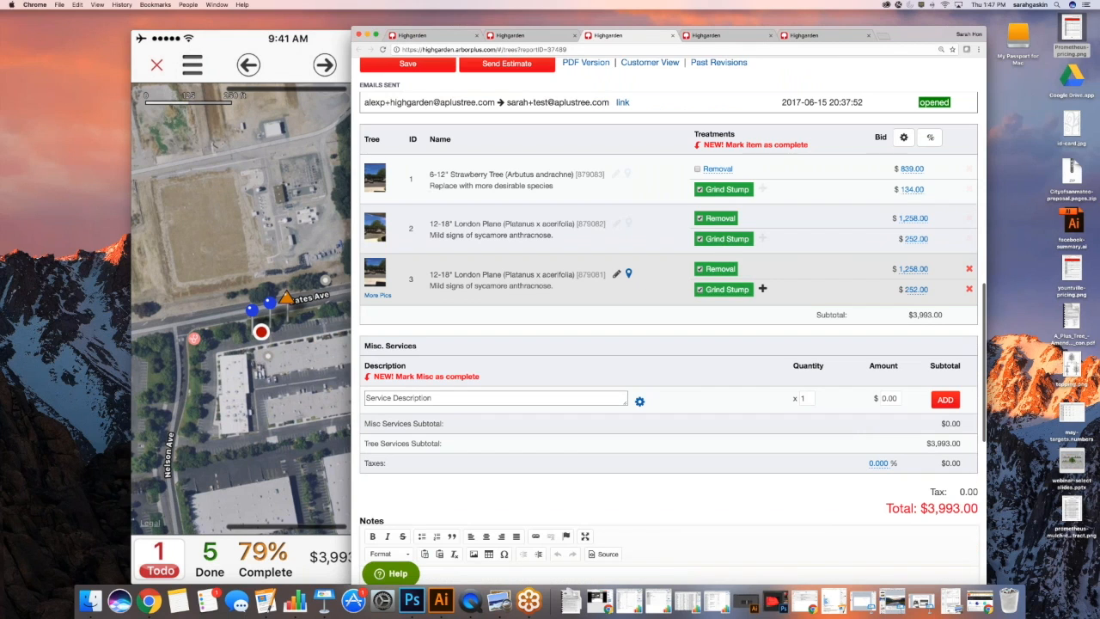
left_click(300, 273)
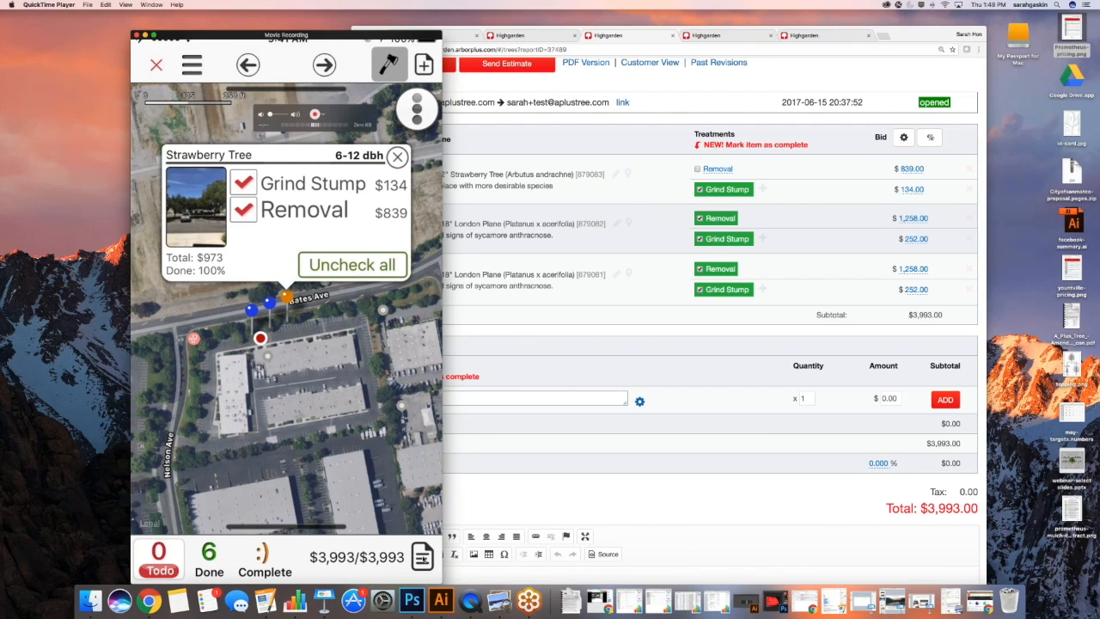
Mark report #37489 Job Completed ($3,993) via the End of Job Checklist with one internal note
left_click(422, 556)
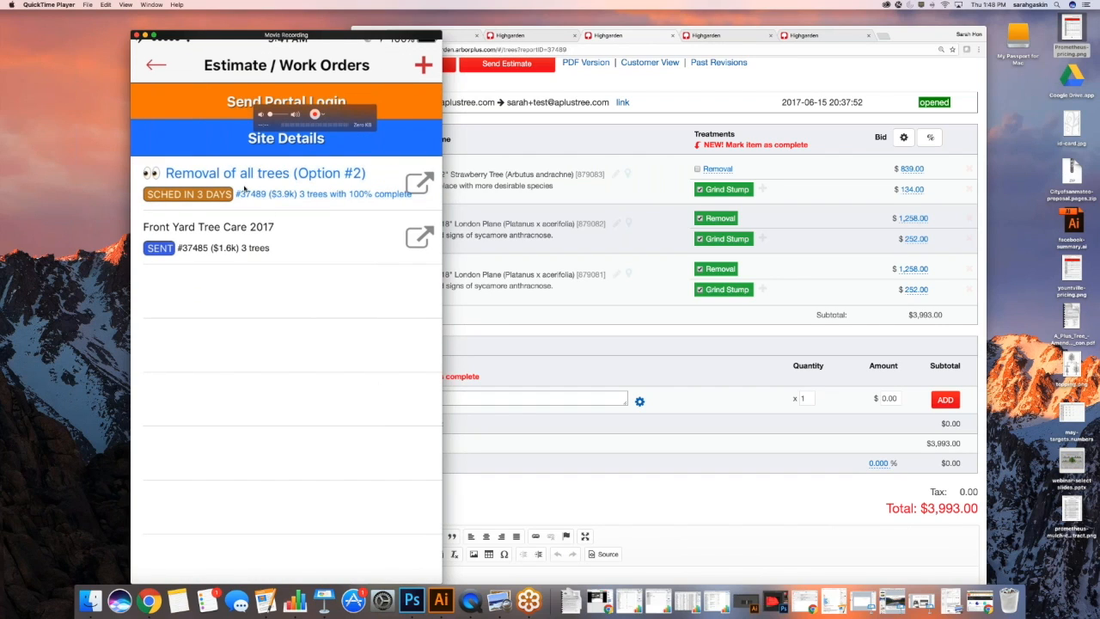
left_click(245, 189)
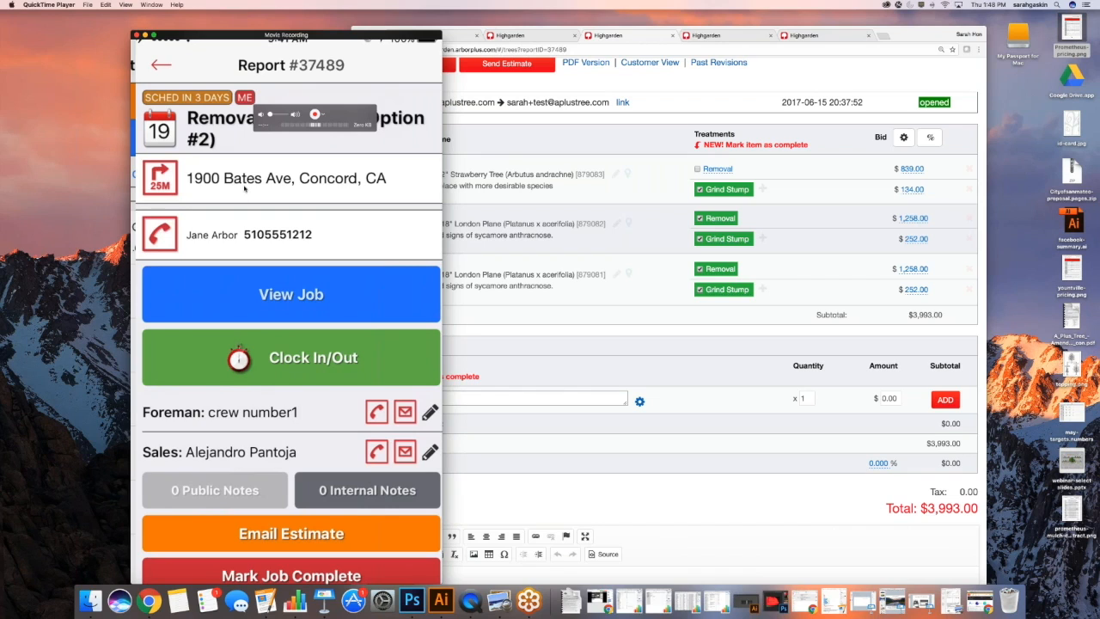
scroll(326, 283, "down", 1)
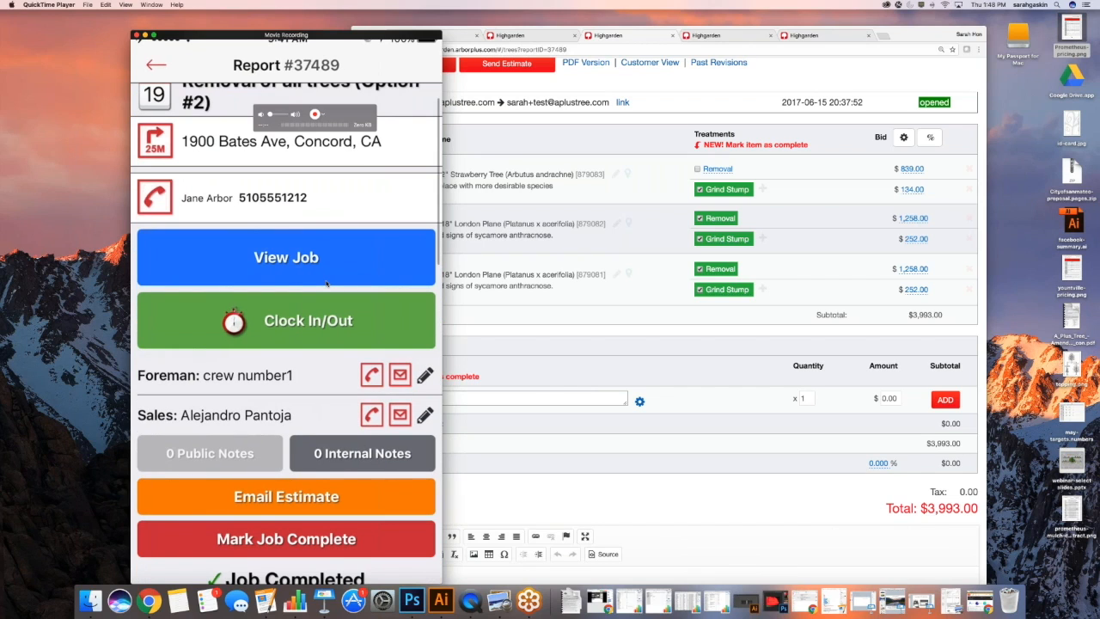
scroll(327, 283, "down", 5)
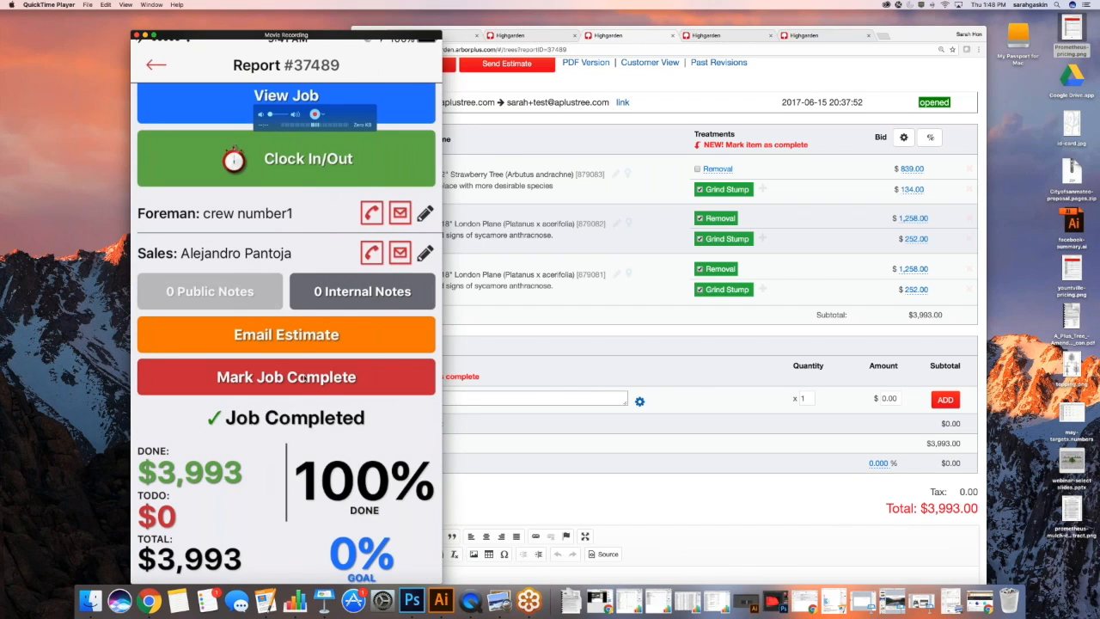
scroll(303, 378, "down", 2)
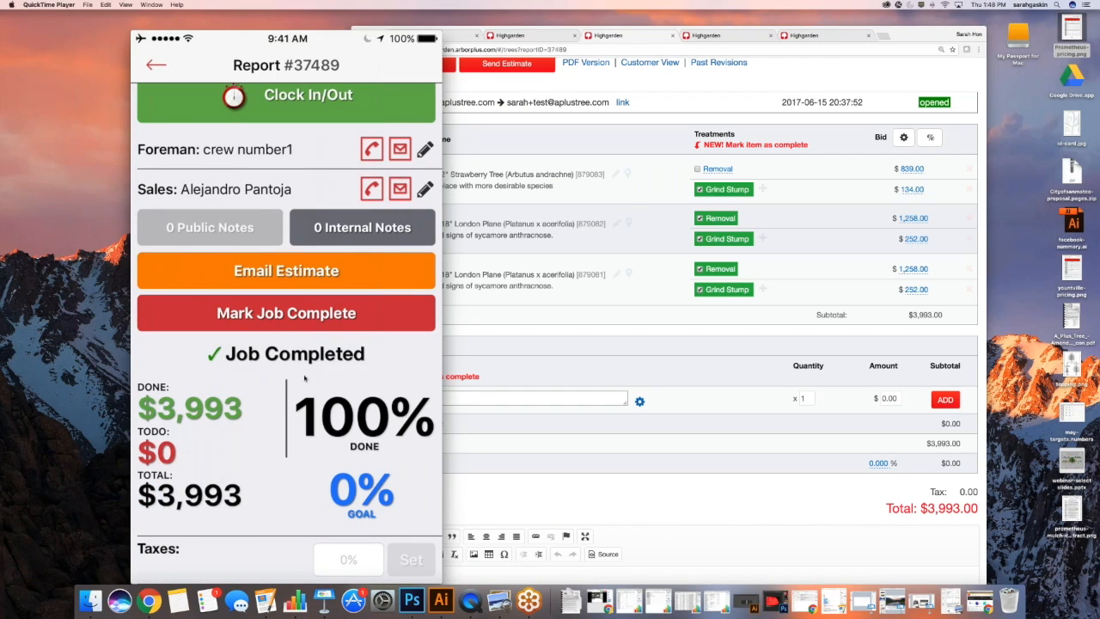
left_click(303, 378)
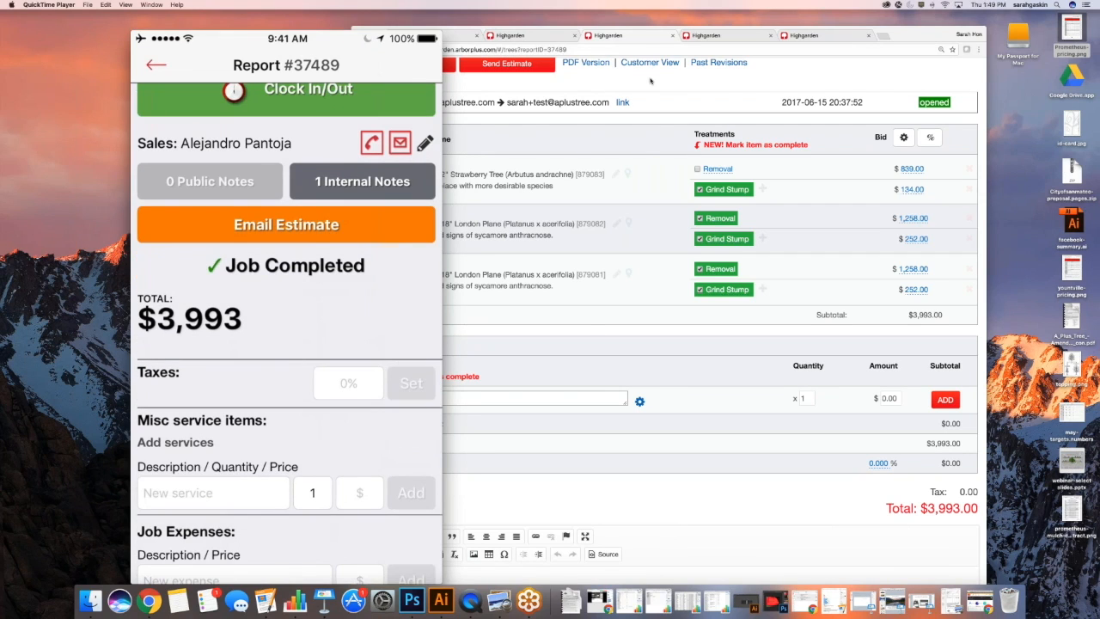
left_click(629, 37)
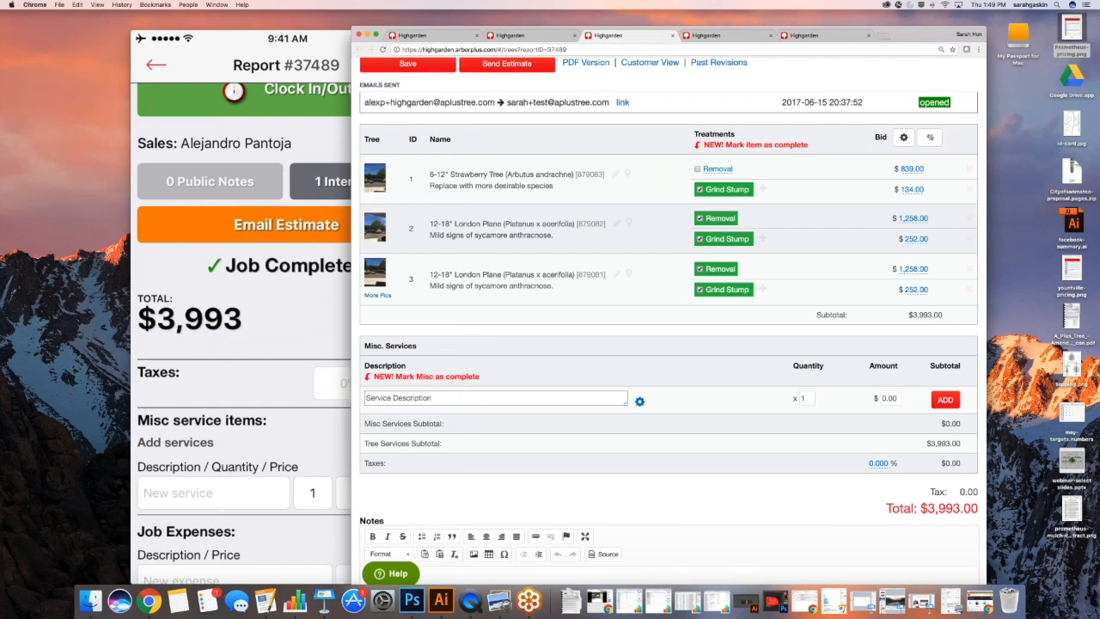
Filter Reports to Done jobs and open the prefilled Send Invoice email for job #37489
scroll(638, 81, "up", 10)
left_click(566, 81)
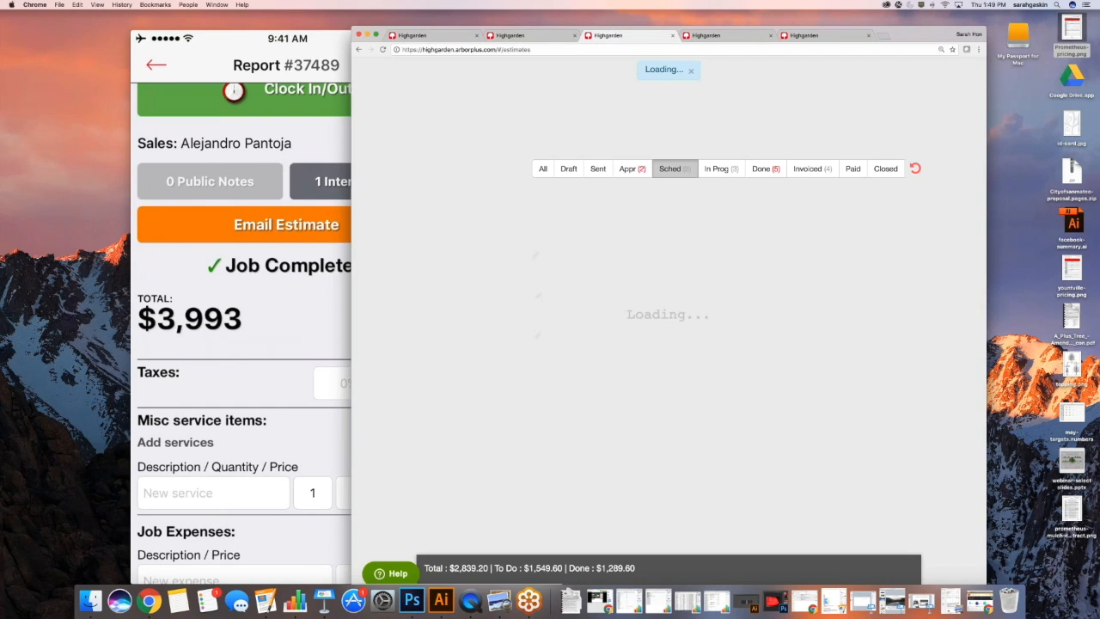
left_click(770, 169)
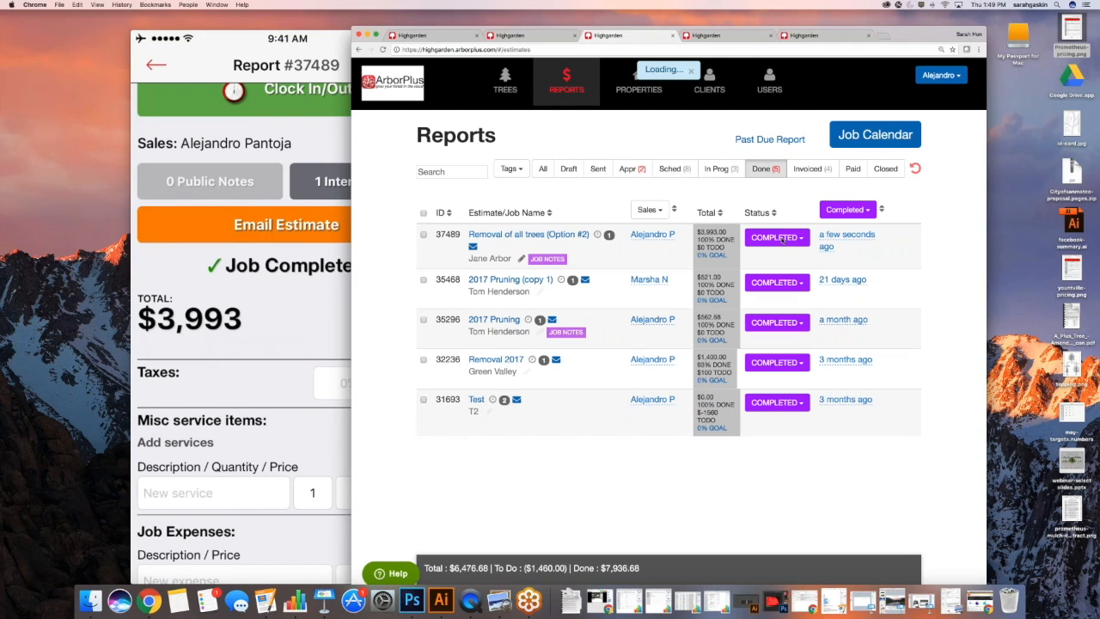
left_click(472, 246)
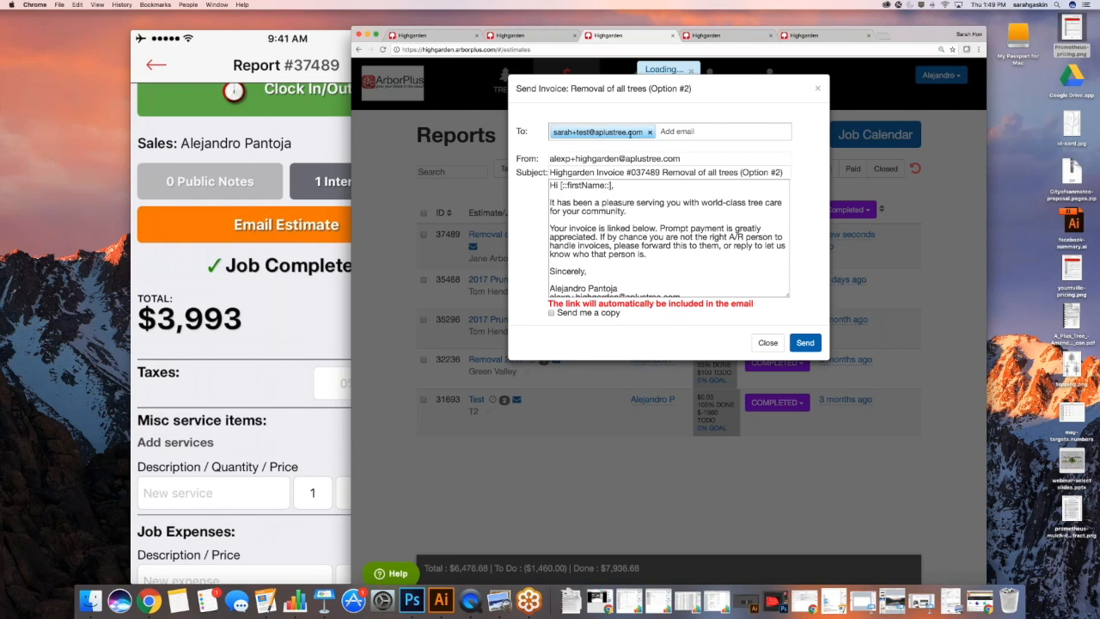
left_click(806, 343)
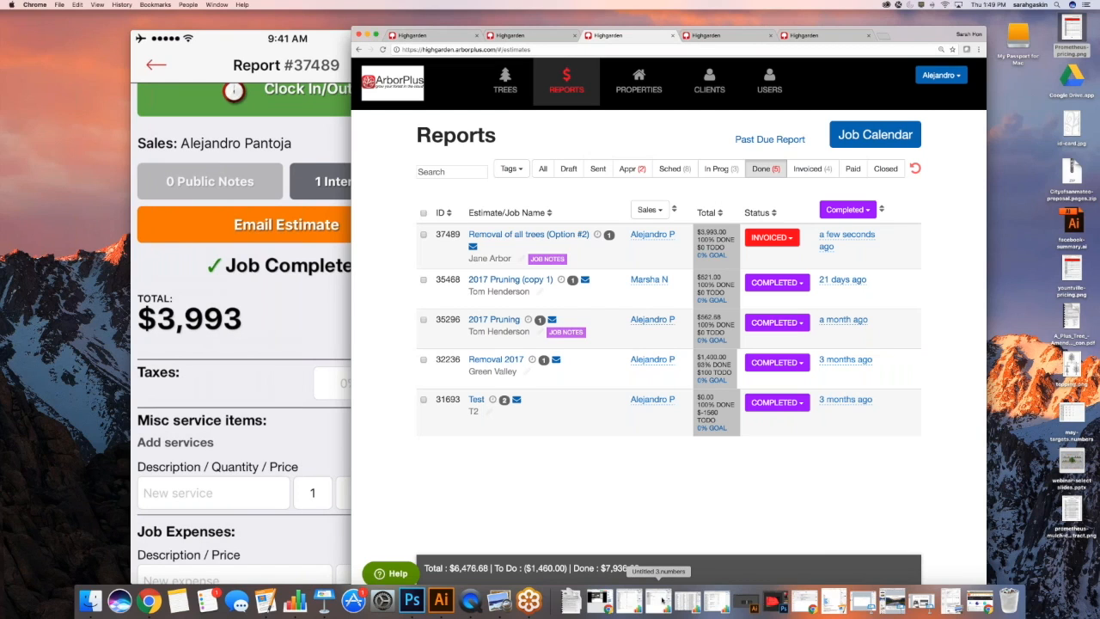
Send the job #37489 invoice and restore the minimized browser window with the client's emails
key("super+Tab")
key("super+shift+Tab")
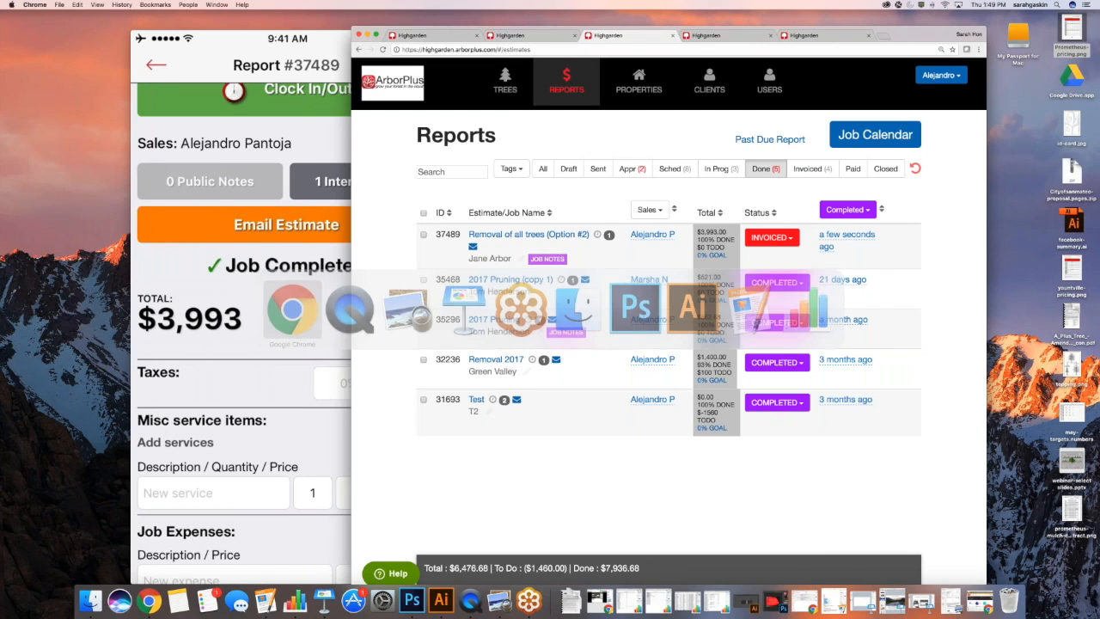
left_click(978, 601)
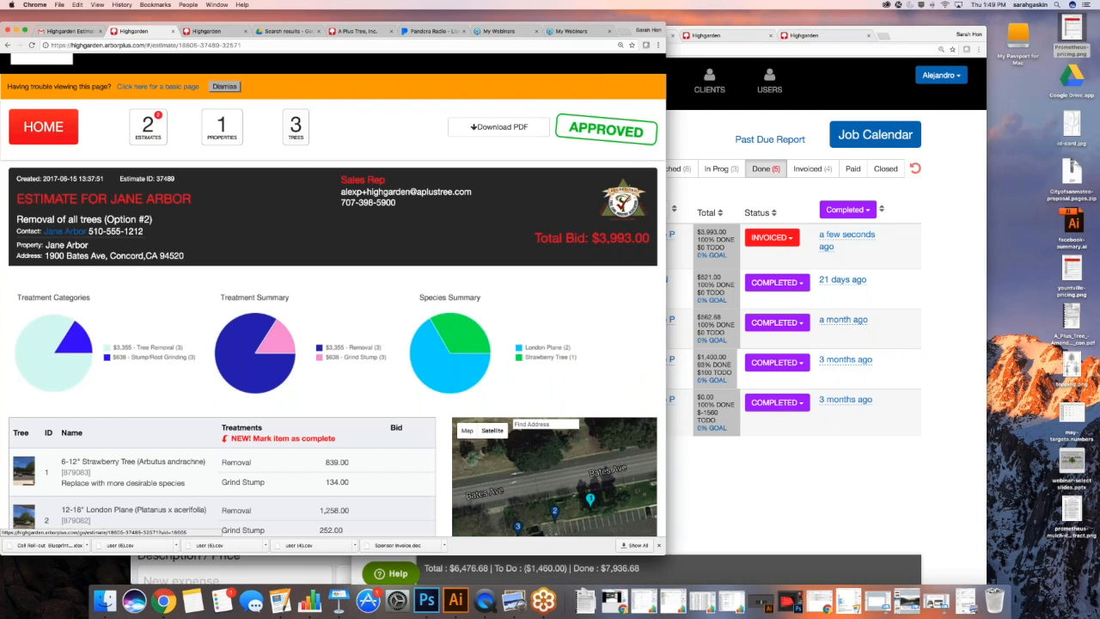
left_click(71, 32)
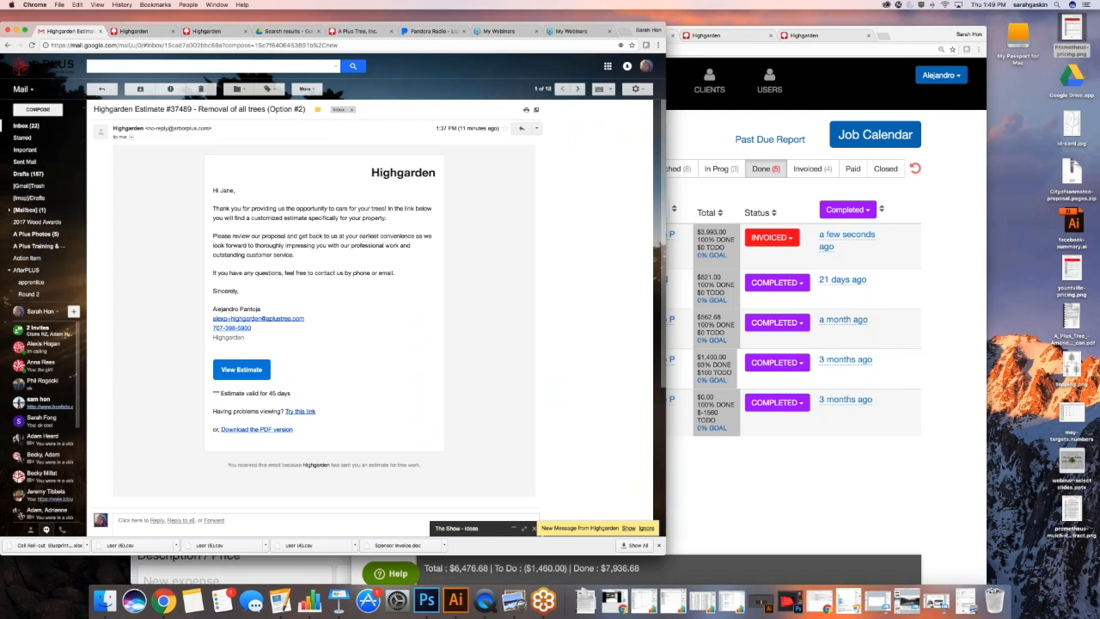
Open the newest Highgarden #37489 conversation from the Inbox and follow its View Invoice link
left_click(25, 126)
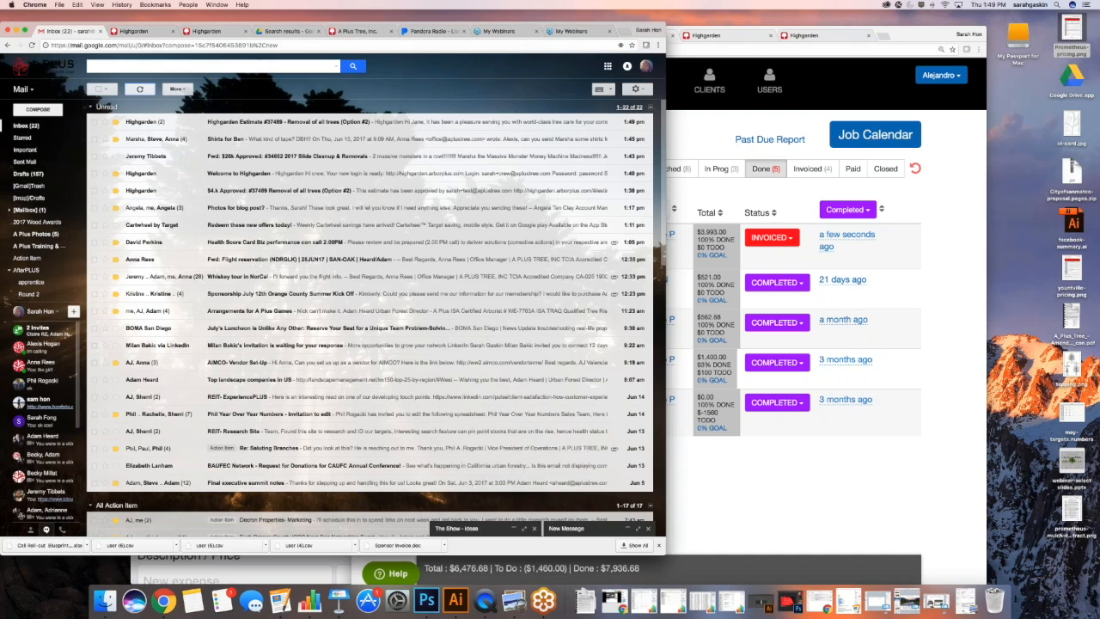
left_click(275, 122)
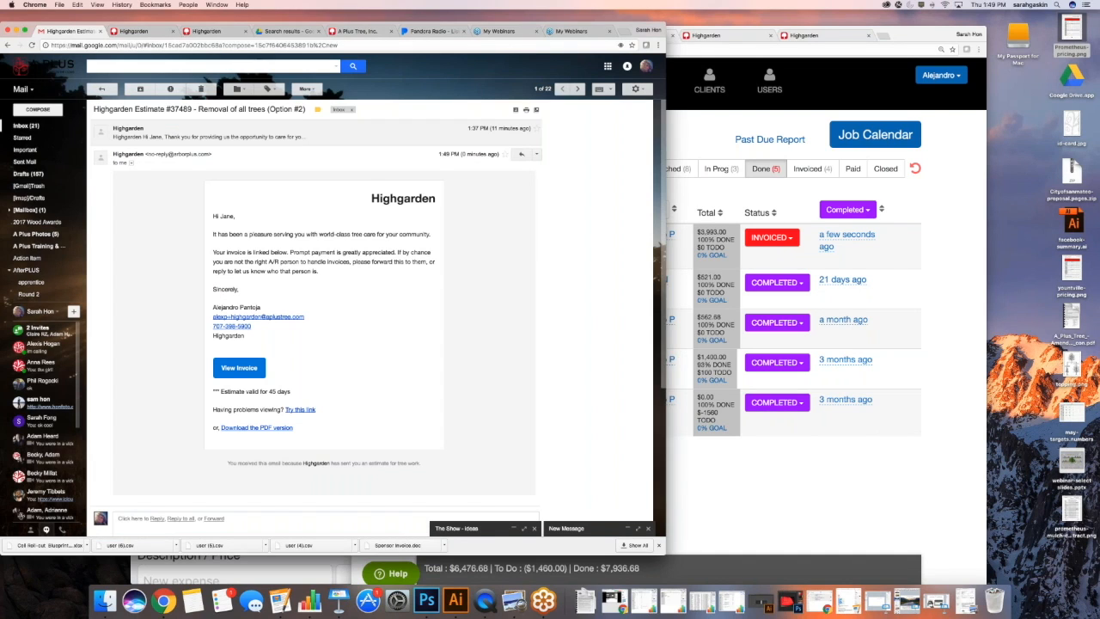
scroll(238, 322, "down", 2)
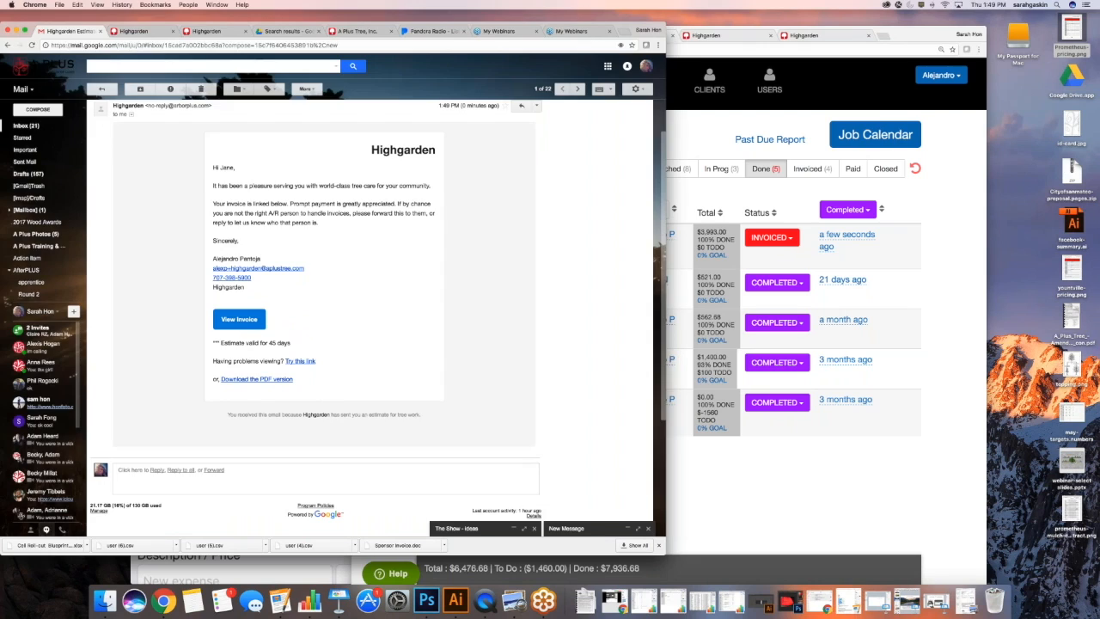
left_click(238, 322)
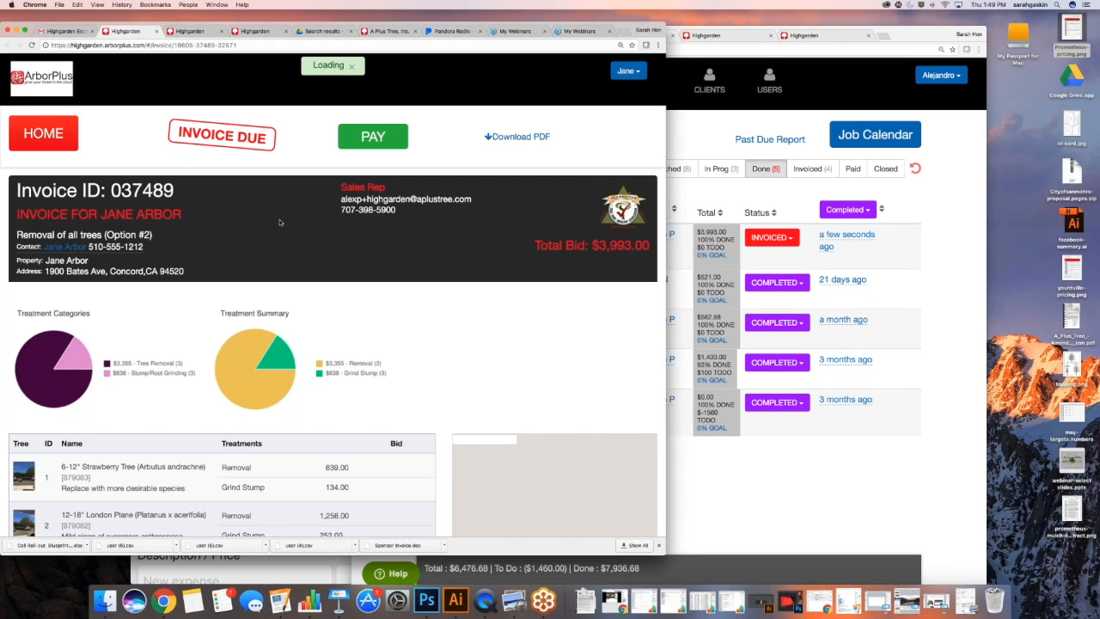
Review the invoice's credit-card and check payment options, then go back to the invoice email
left_click(373, 136)
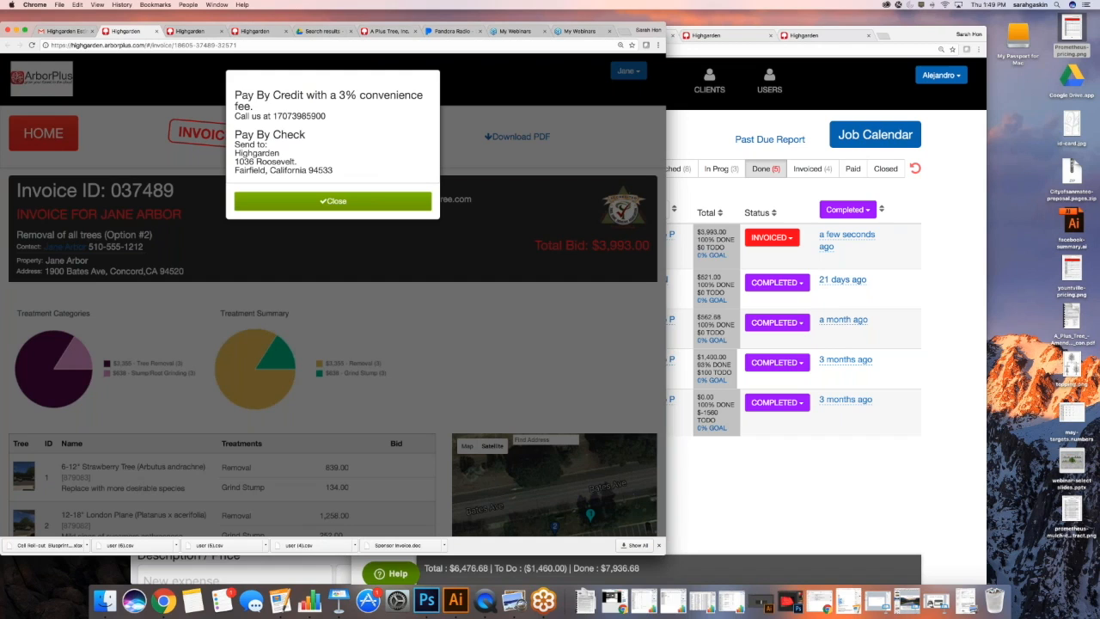
left_click(333, 200)
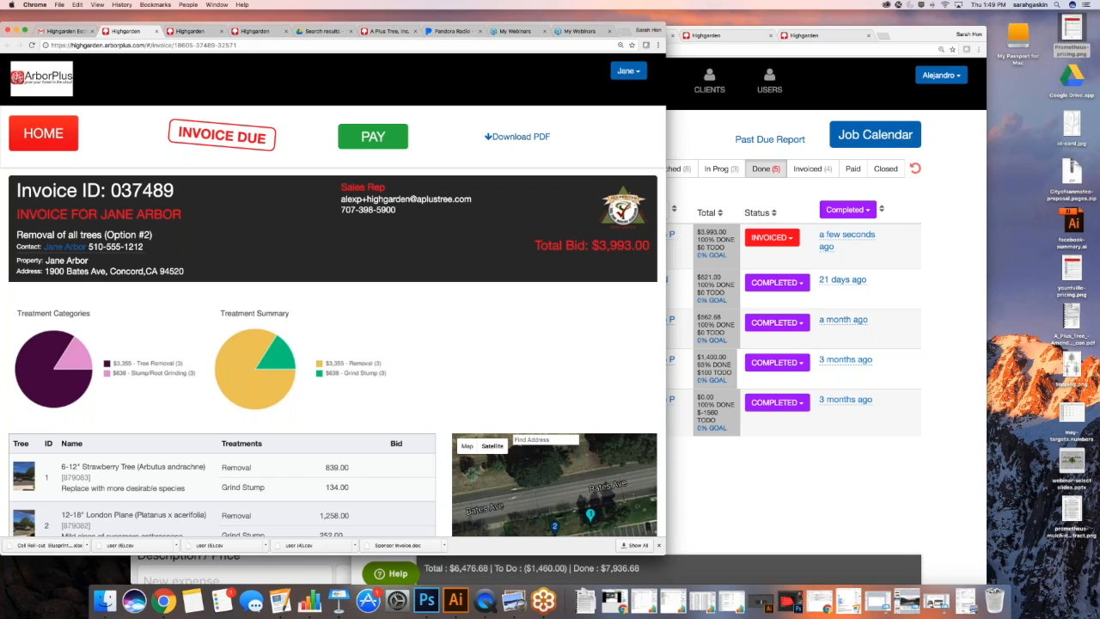
left_click(56, 32)
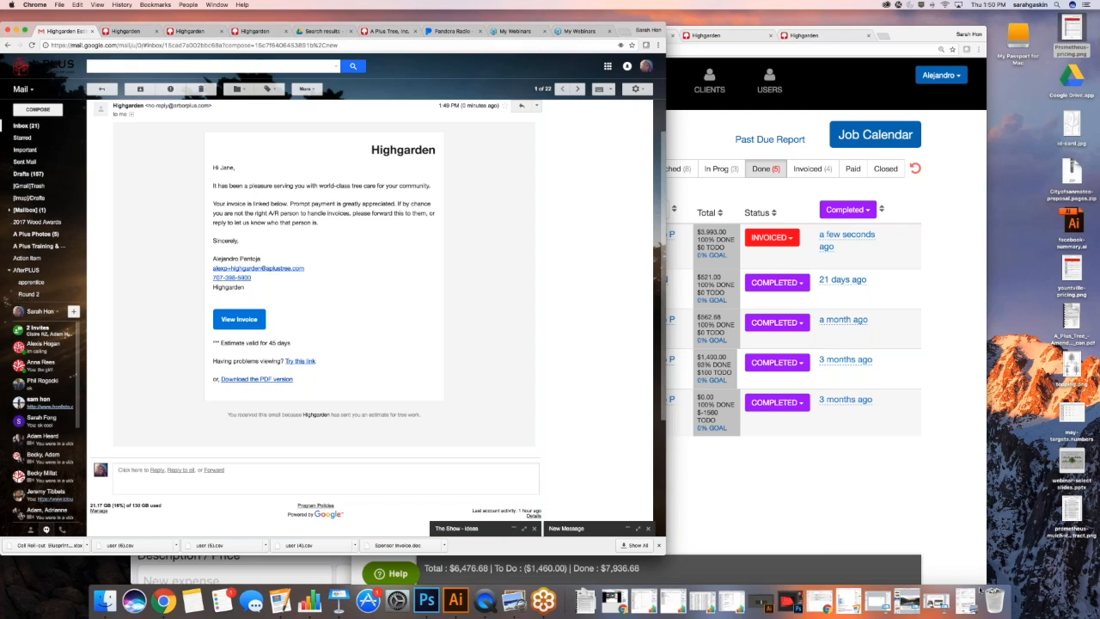
left_click(873, 604)
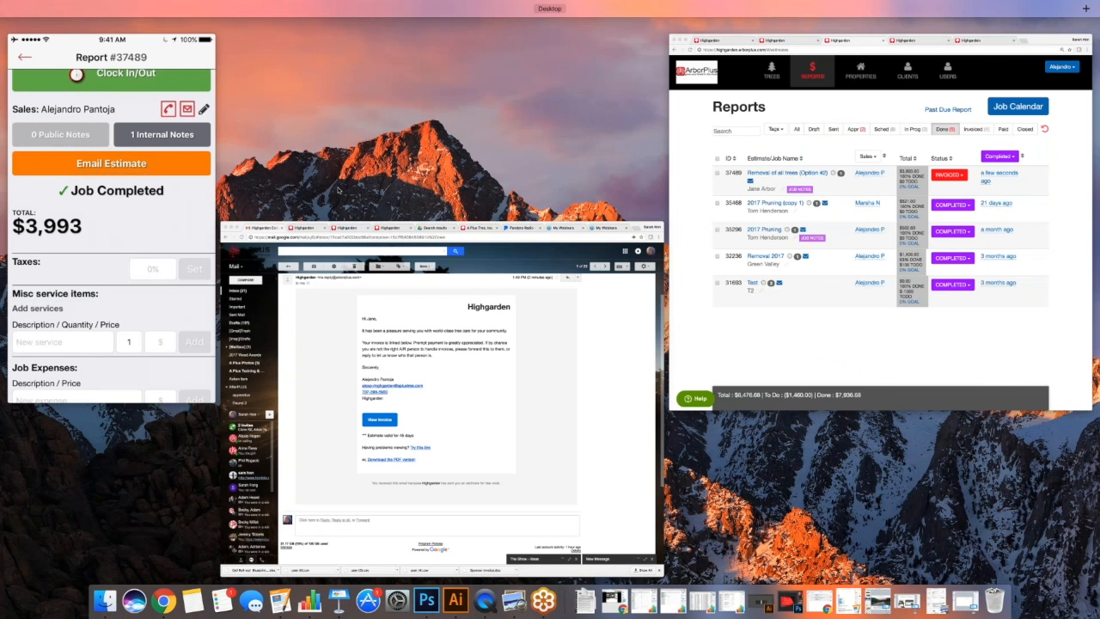
Leave Mission Control and restore arborplus-webinar.key on its ArborPlus support-contact slide
left_click(172, 198)
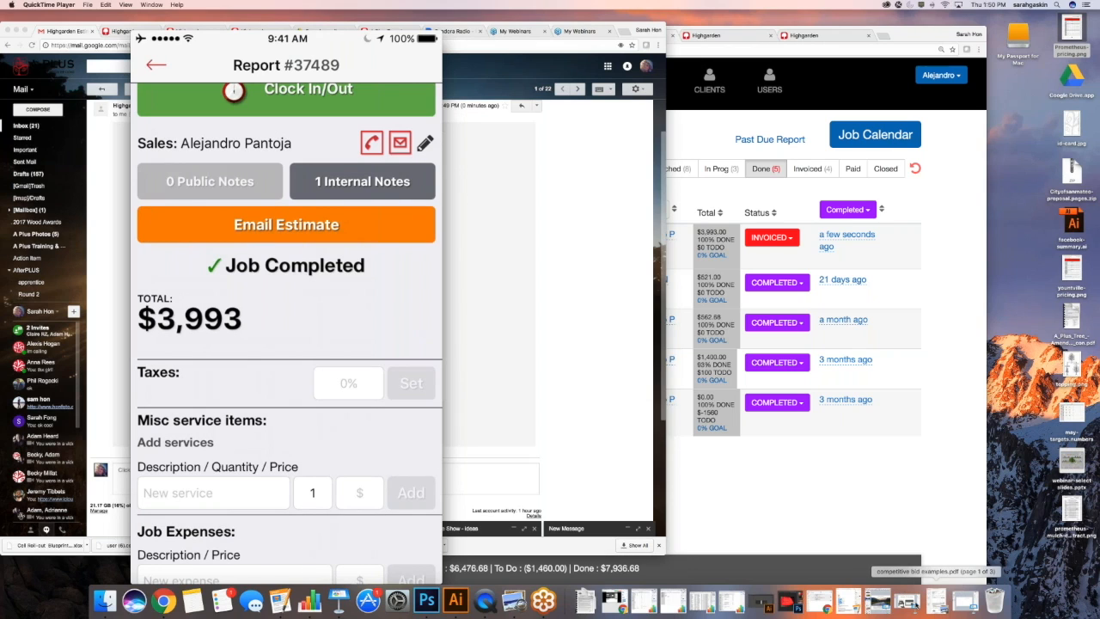
left_click(904, 601)
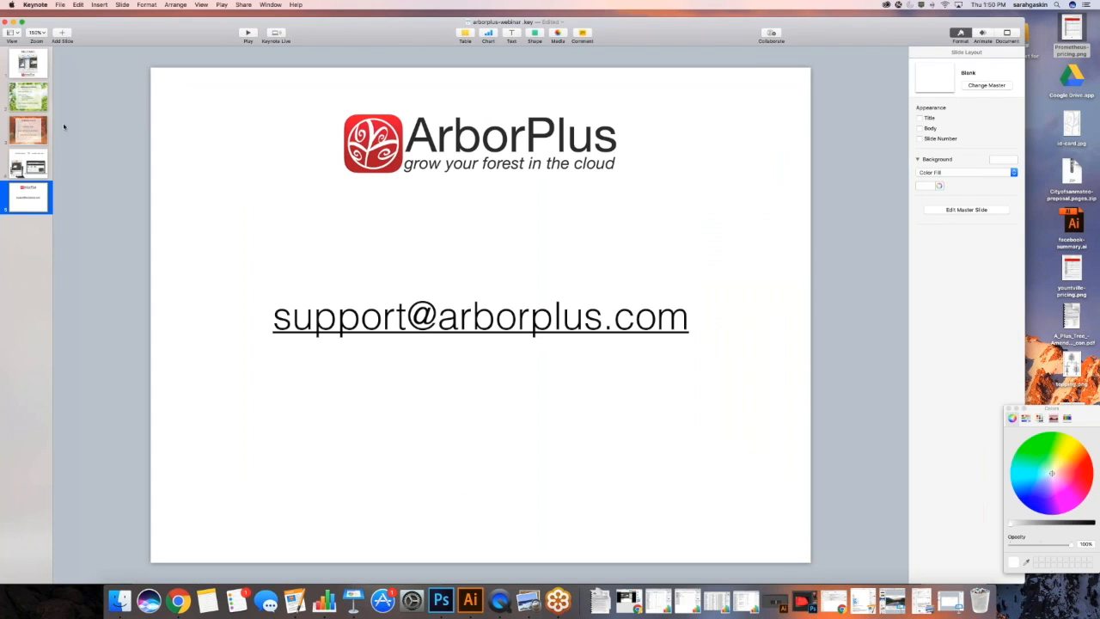
Shift the Keynote support slide rightward and bring the Job Completed phone mirror in front
left_click_drag(88, 34, 430, 27)
left_click(229, 65)
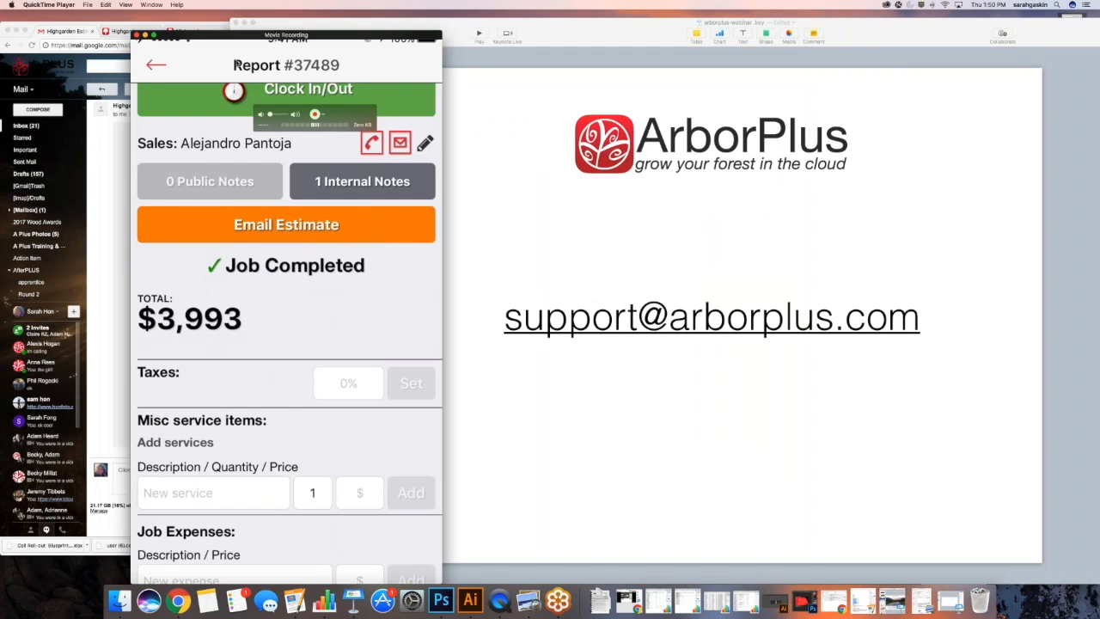